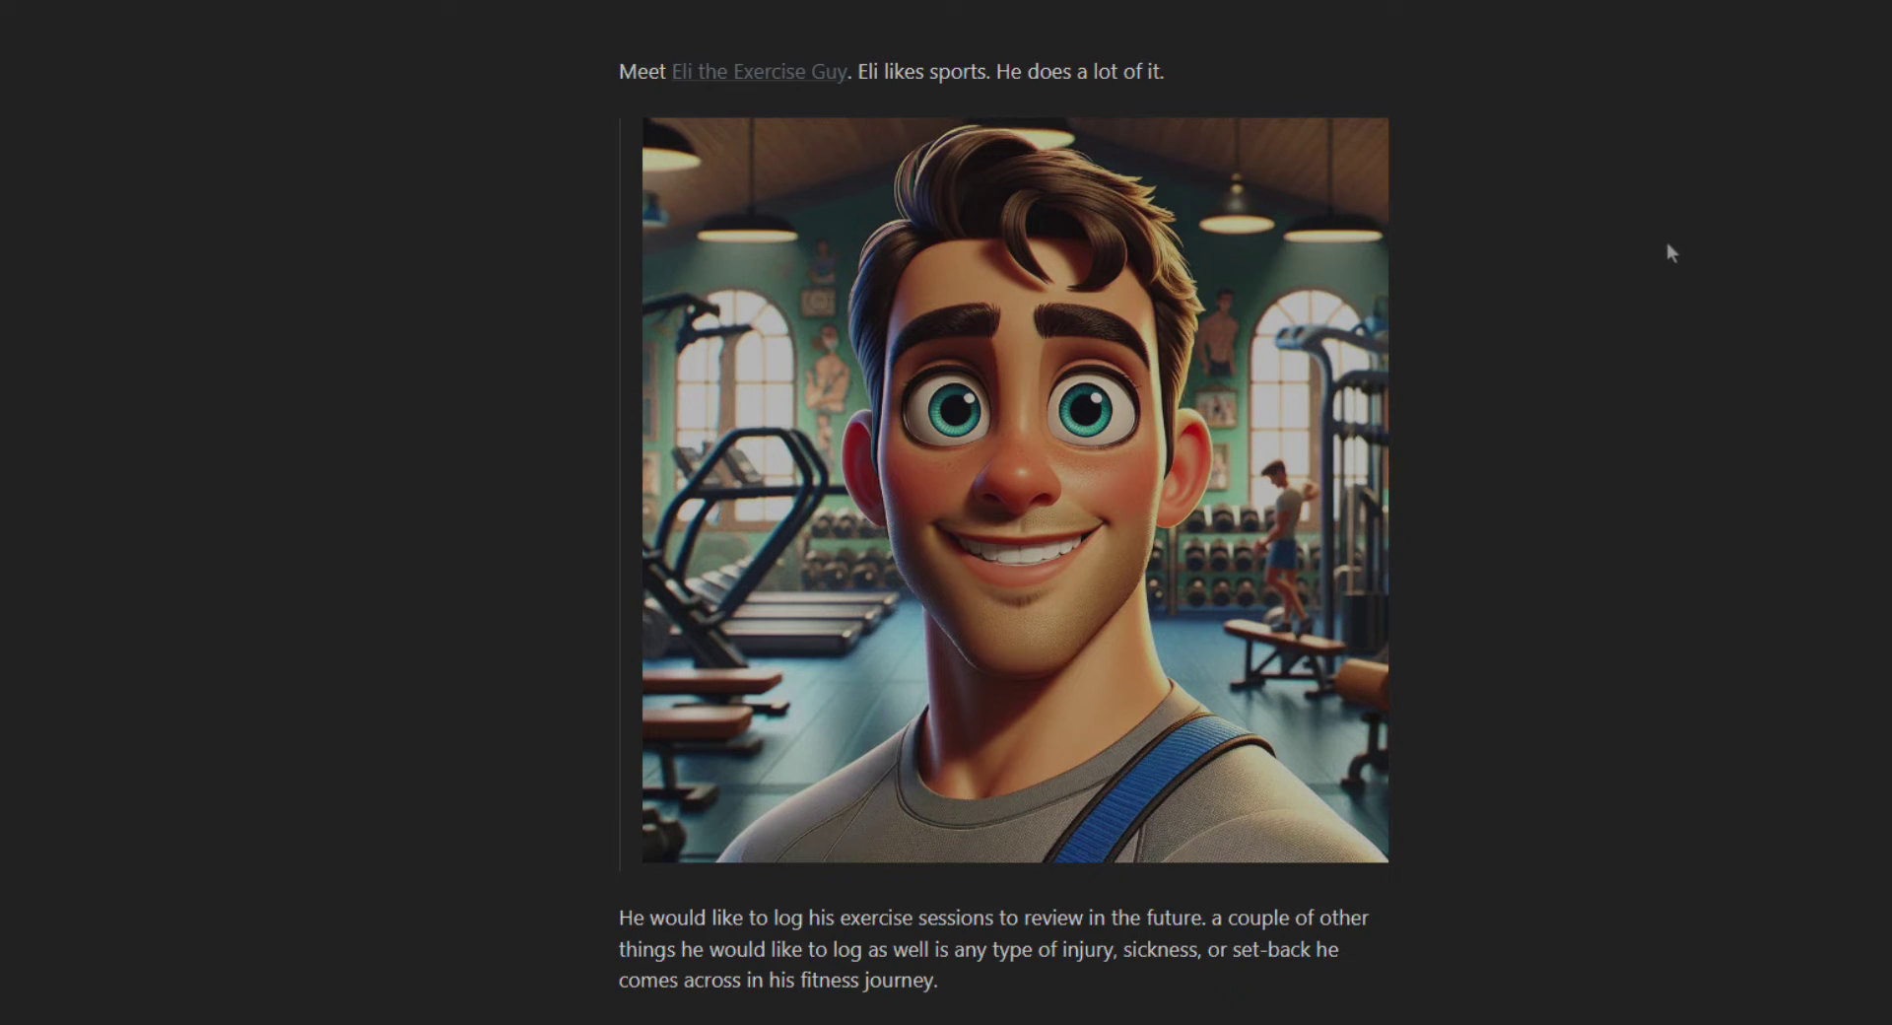
Step: Scroll to the templates section and highlight the phrase 'good workouts'
{"action": "scroll", "coordinate": [1664, 264], "scroll_direction": "down", "scroll_amount": 7}
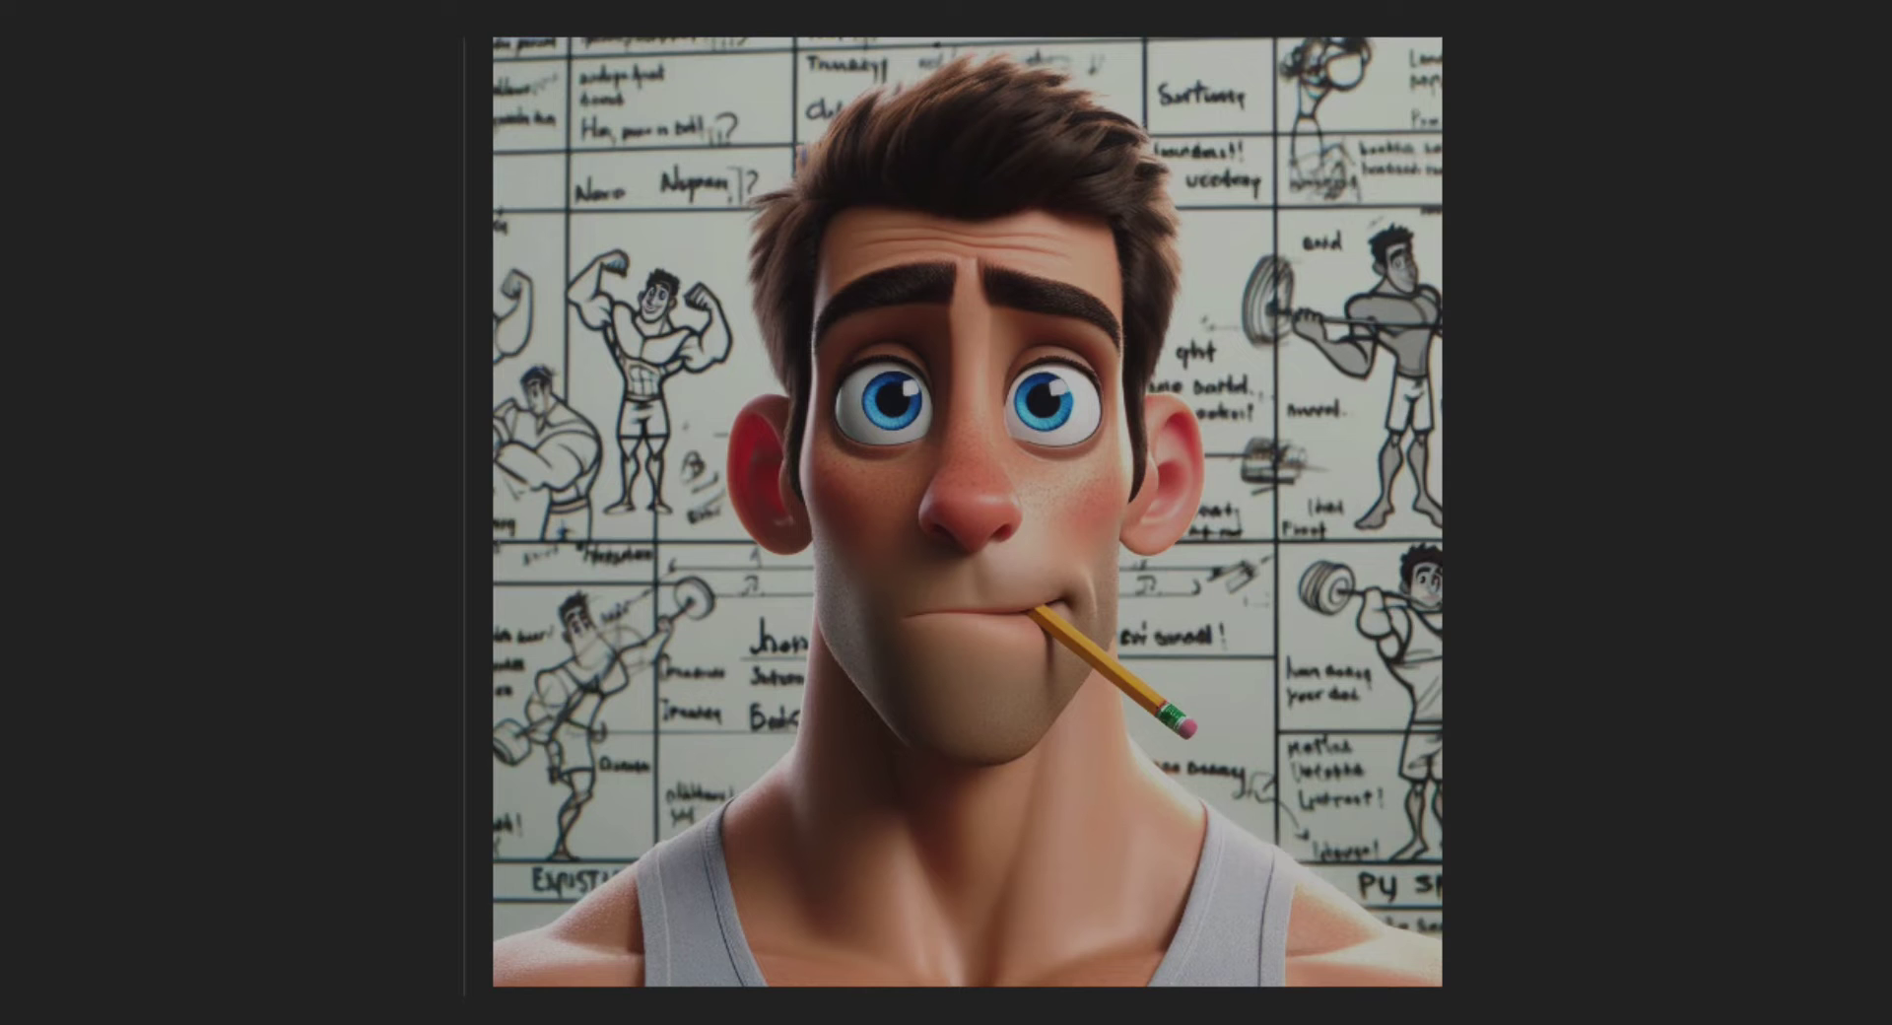
{"action": "scroll", "coordinate": [1232, 673], "scroll_direction": "down", "scroll_amount": 5}
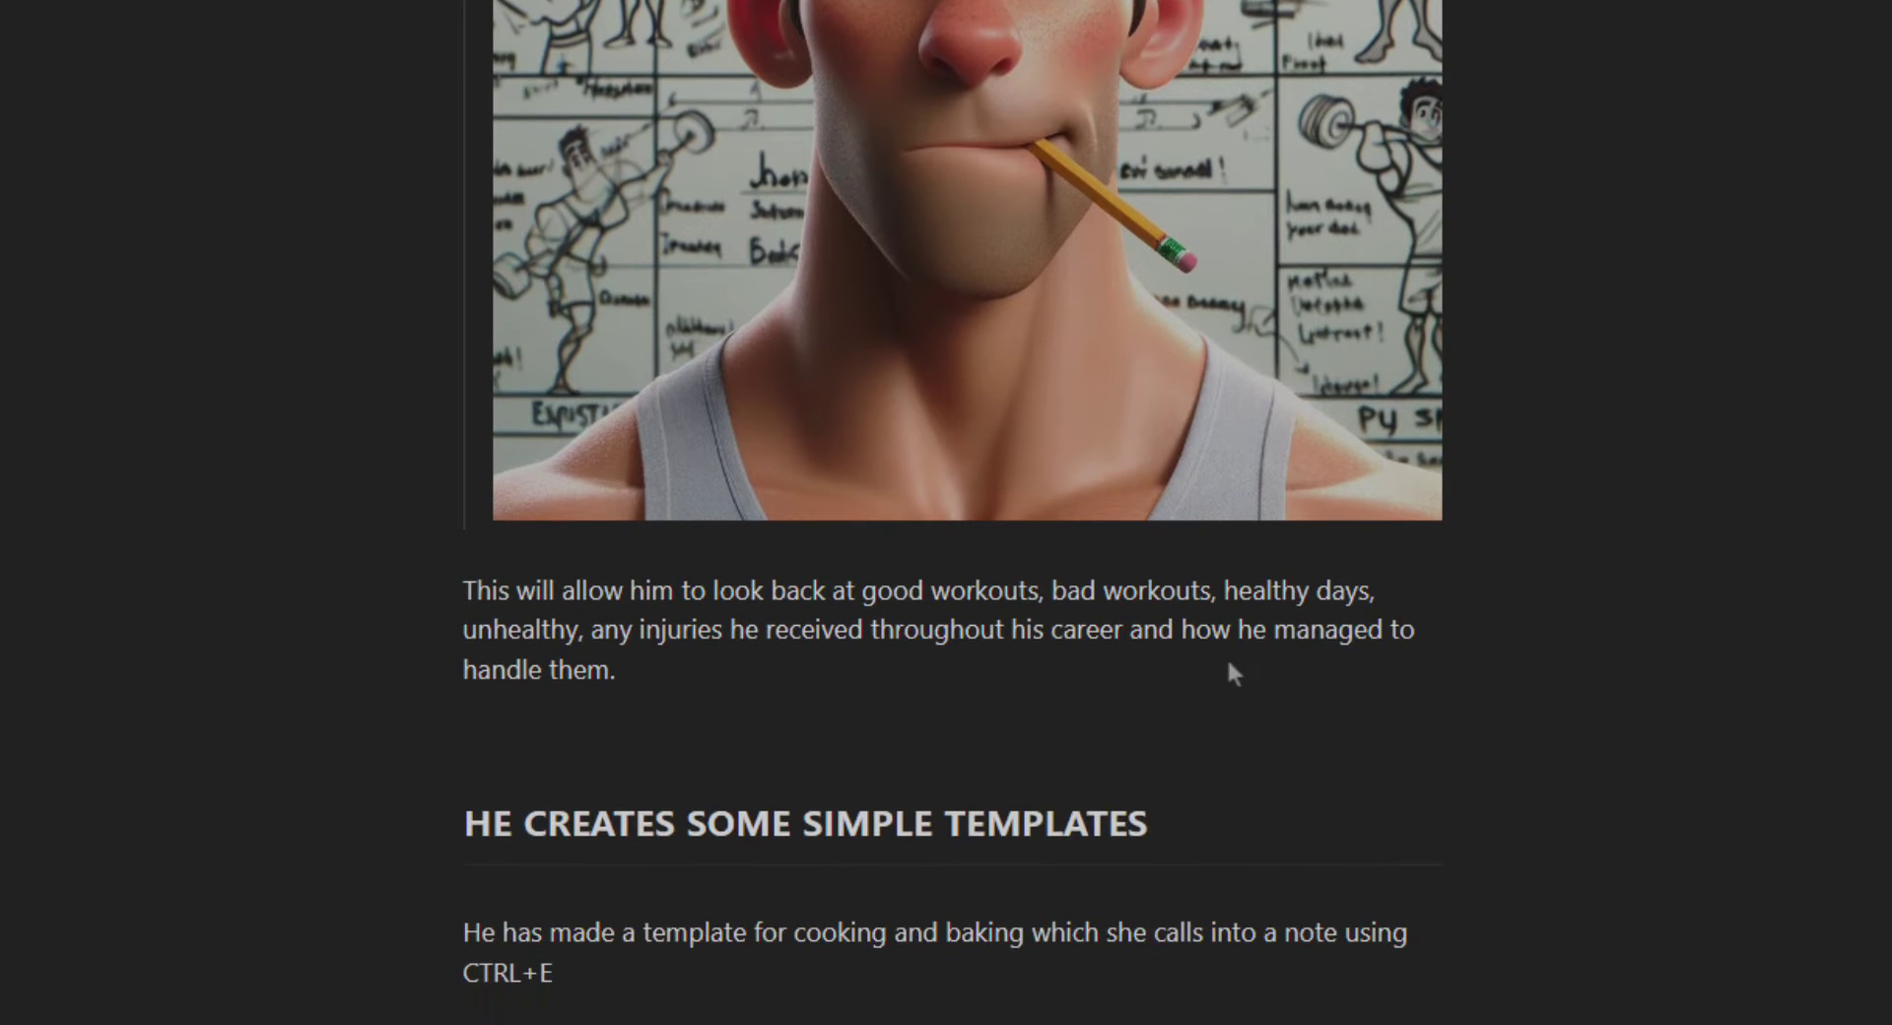
{"action": "scroll", "coordinate": [474, 656], "scroll_direction": "up", "scroll_amount": 3}
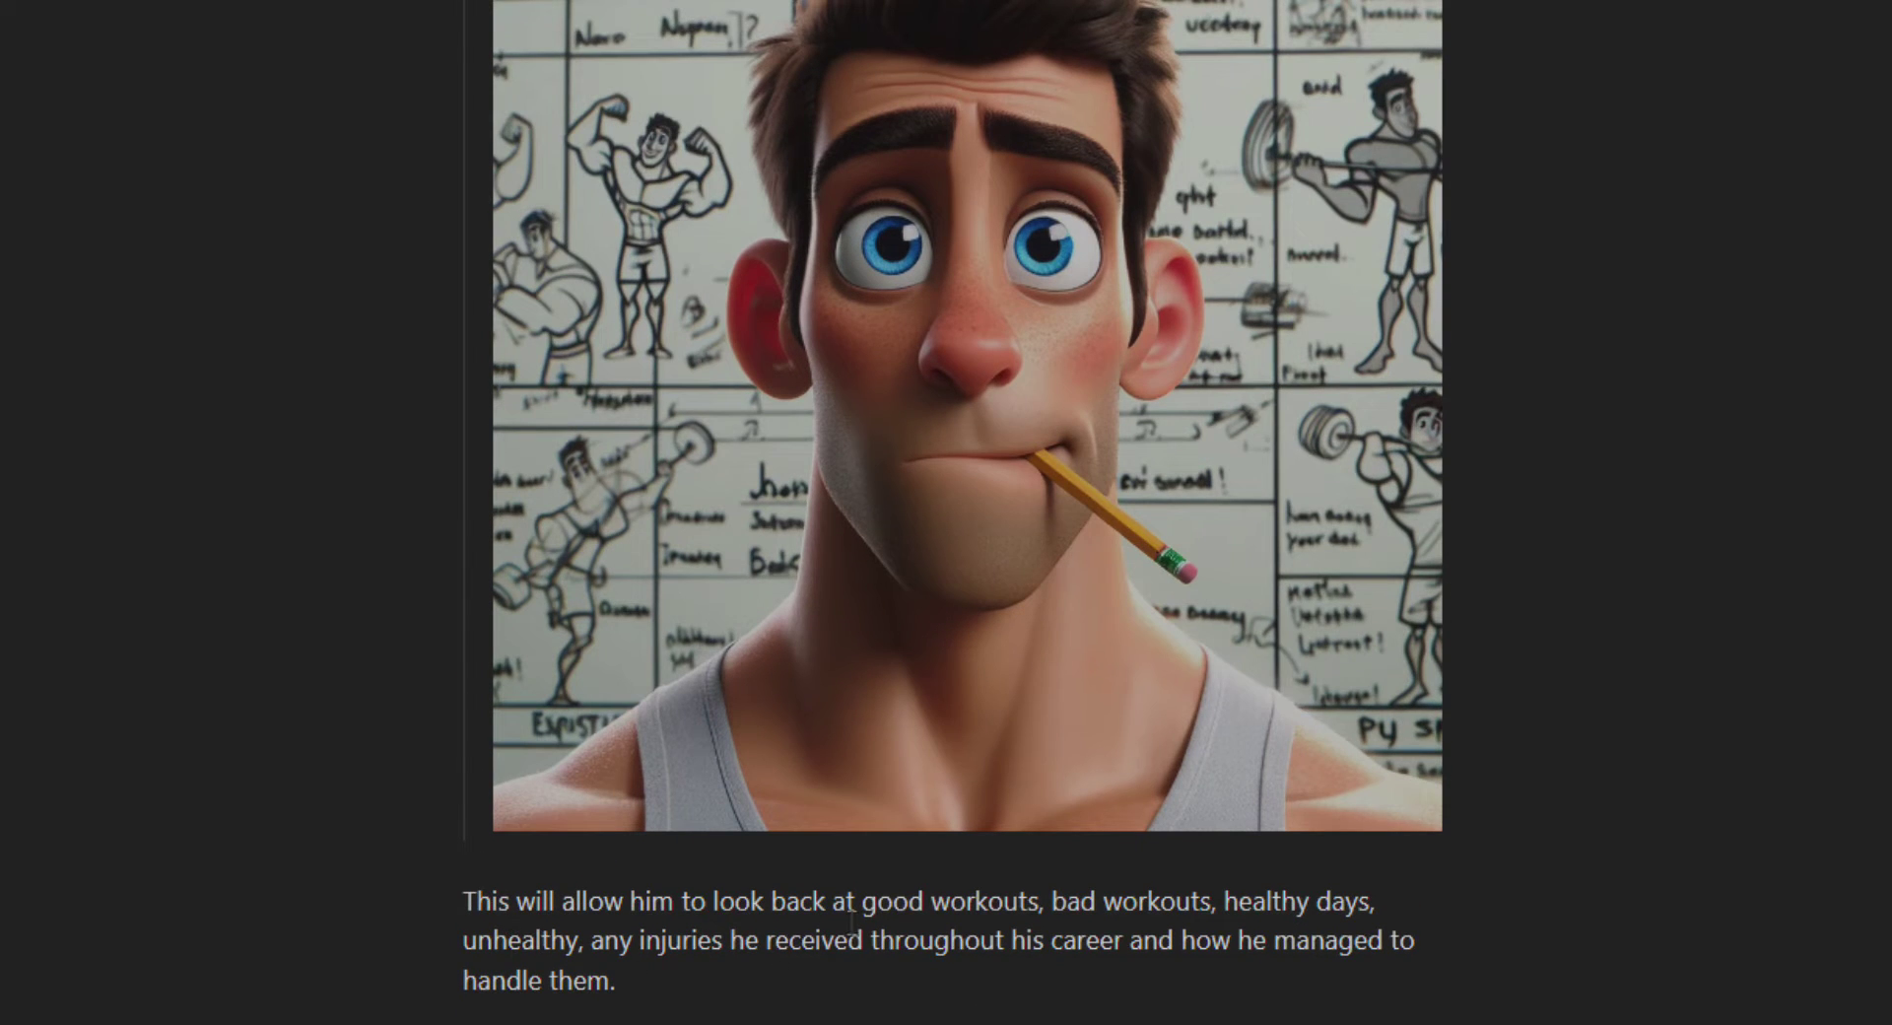
{"action": "left_click_drag", "start_coordinate": [857, 901], "coordinate": [1024, 902]}
{"action": "left_click", "coordinate": [1676, 867]}
Step: Scroll further down and show the vault's file tree in the left sidebar
{"action": "scroll", "coordinate": [1826, 863], "scroll_direction": "down", "scroll_amount": 6}
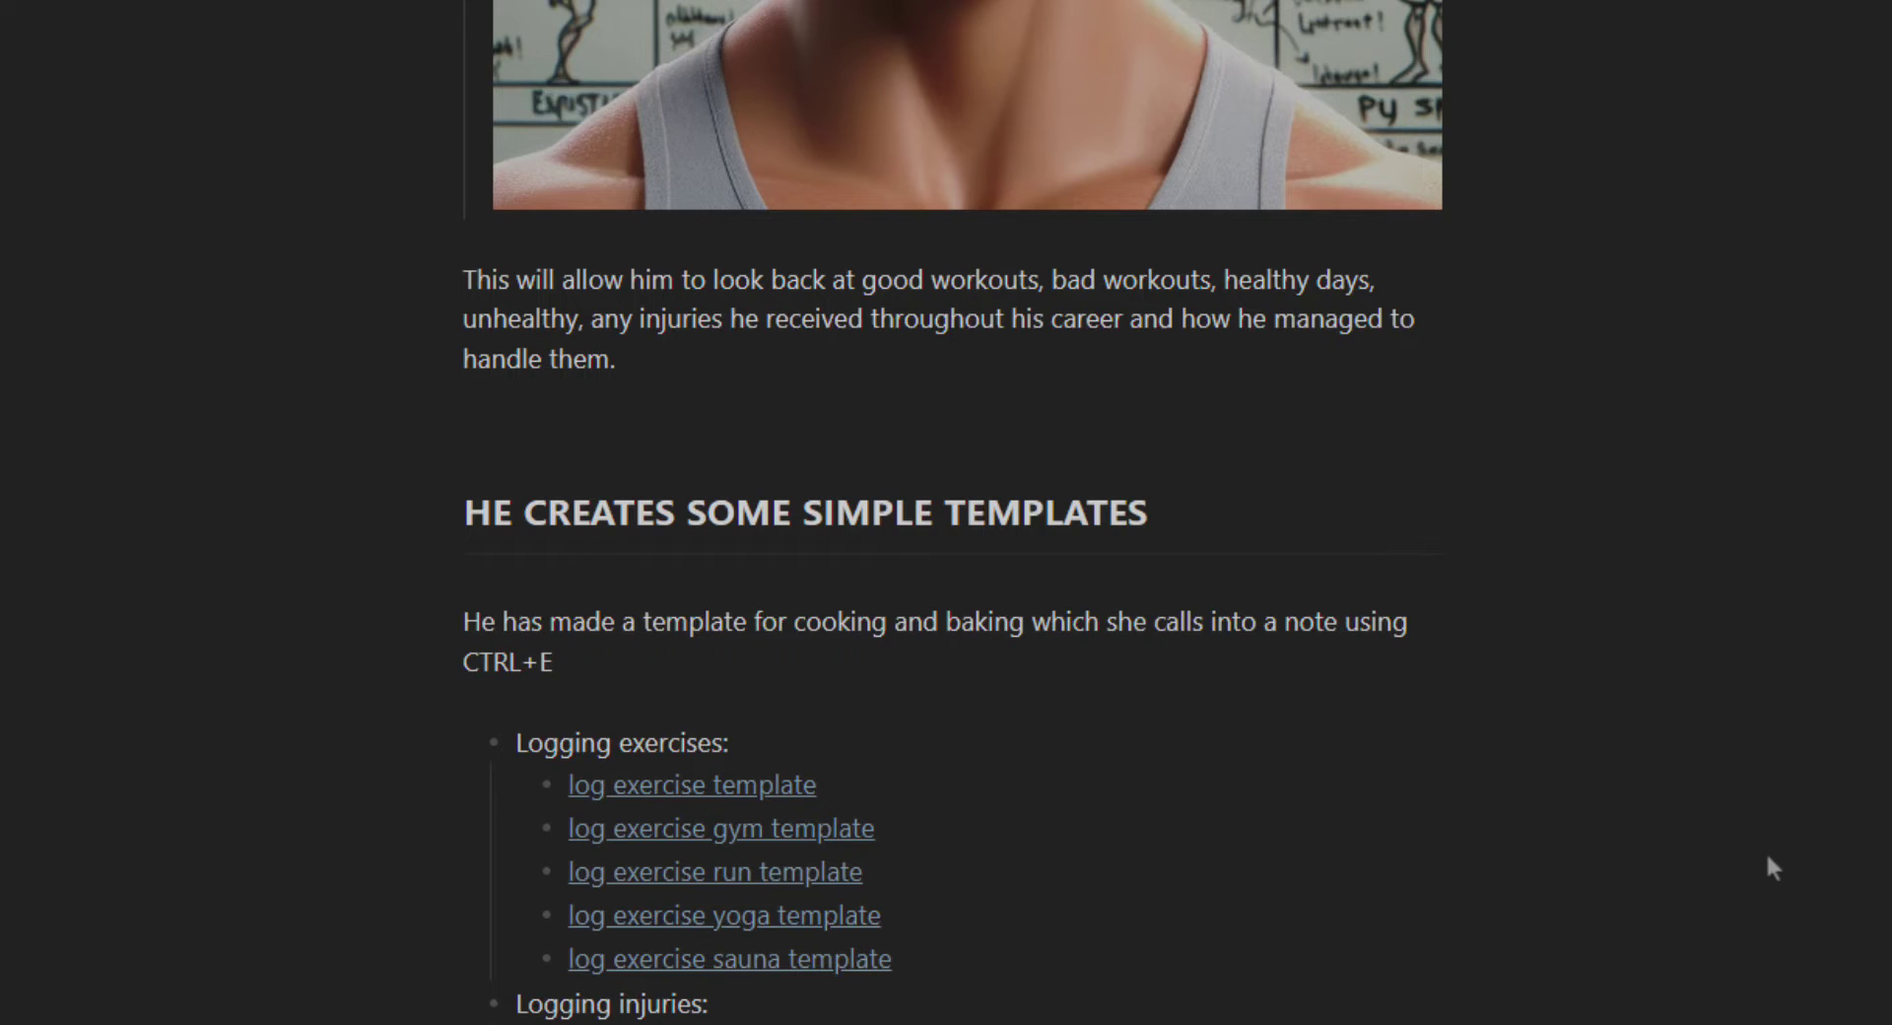
{"action": "scroll", "coordinate": [1766, 850], "scroll_direction": "down", "scroll_amount": 3}
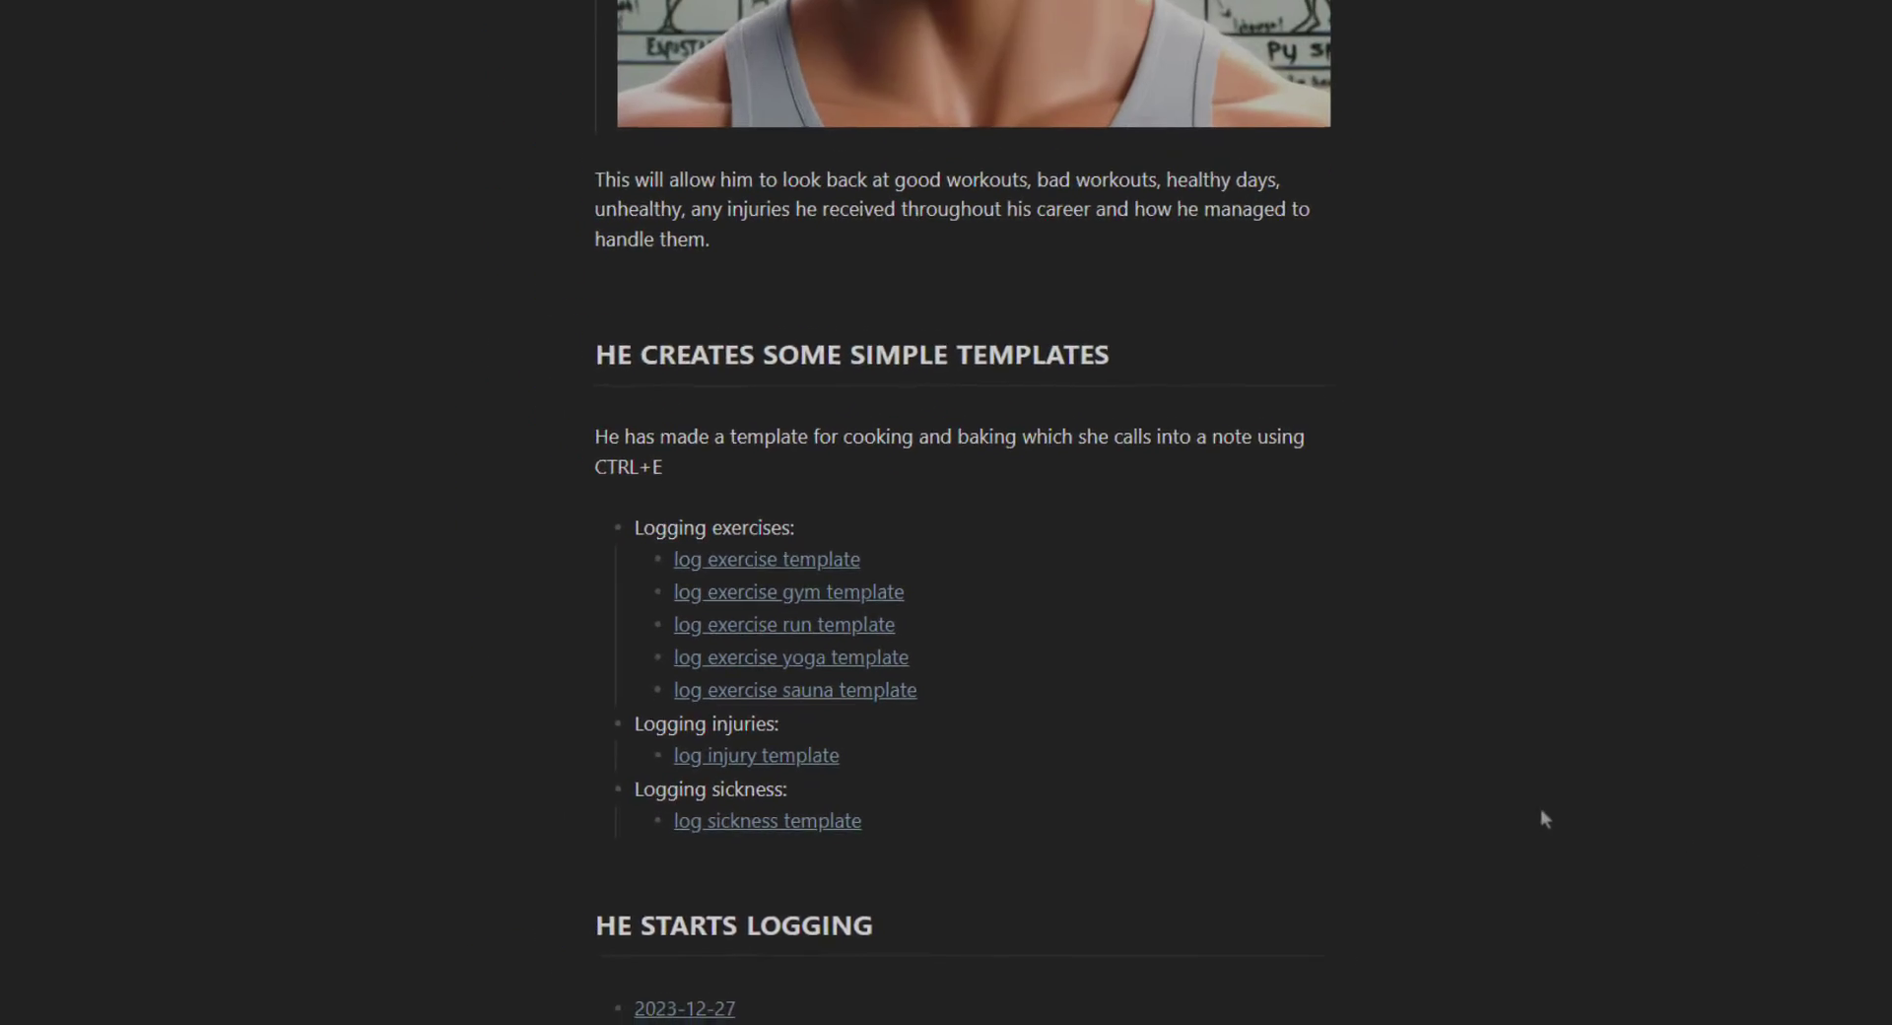
{"action": "left_click", "coordinate": [17, 50]}
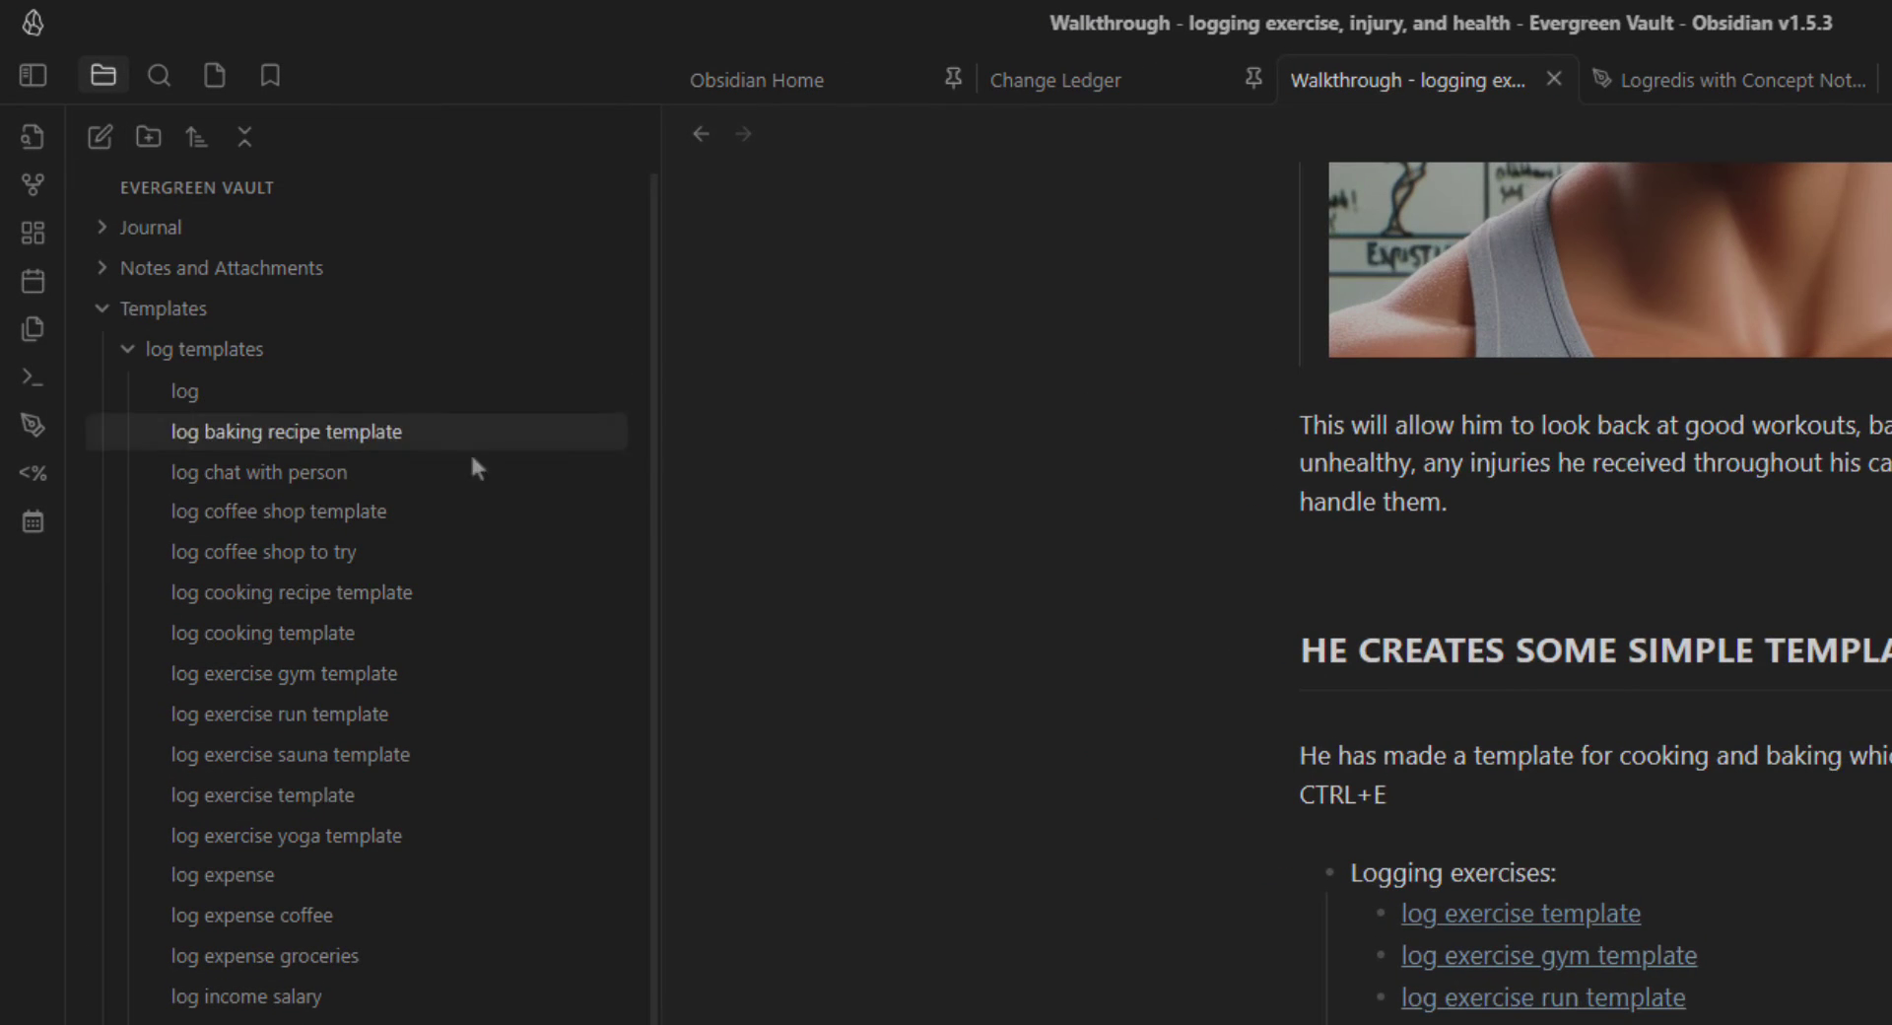
Step: Collapse and re-expand the log templates folder, then show the Calendar panel on the right
{"action": "left_click", "coordinate": [125, 353]}
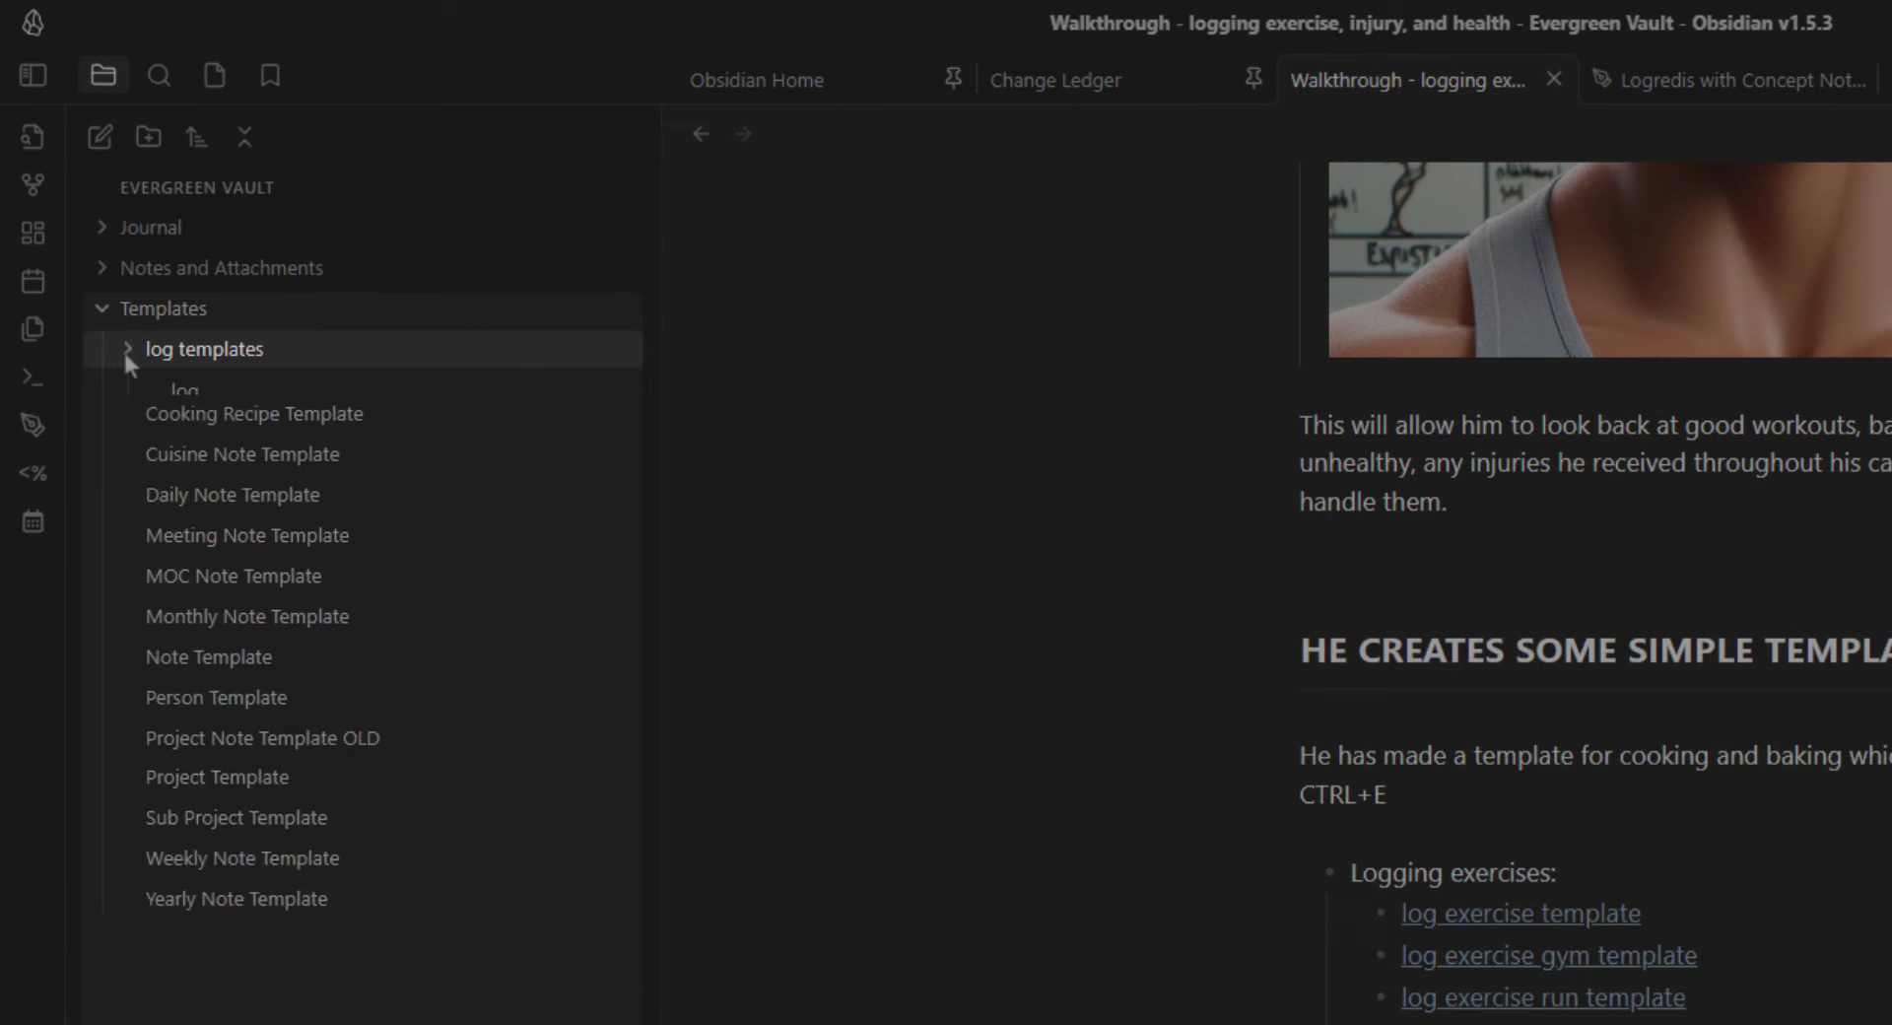
{"action": "left_click", "coordinate": [125, 349]}
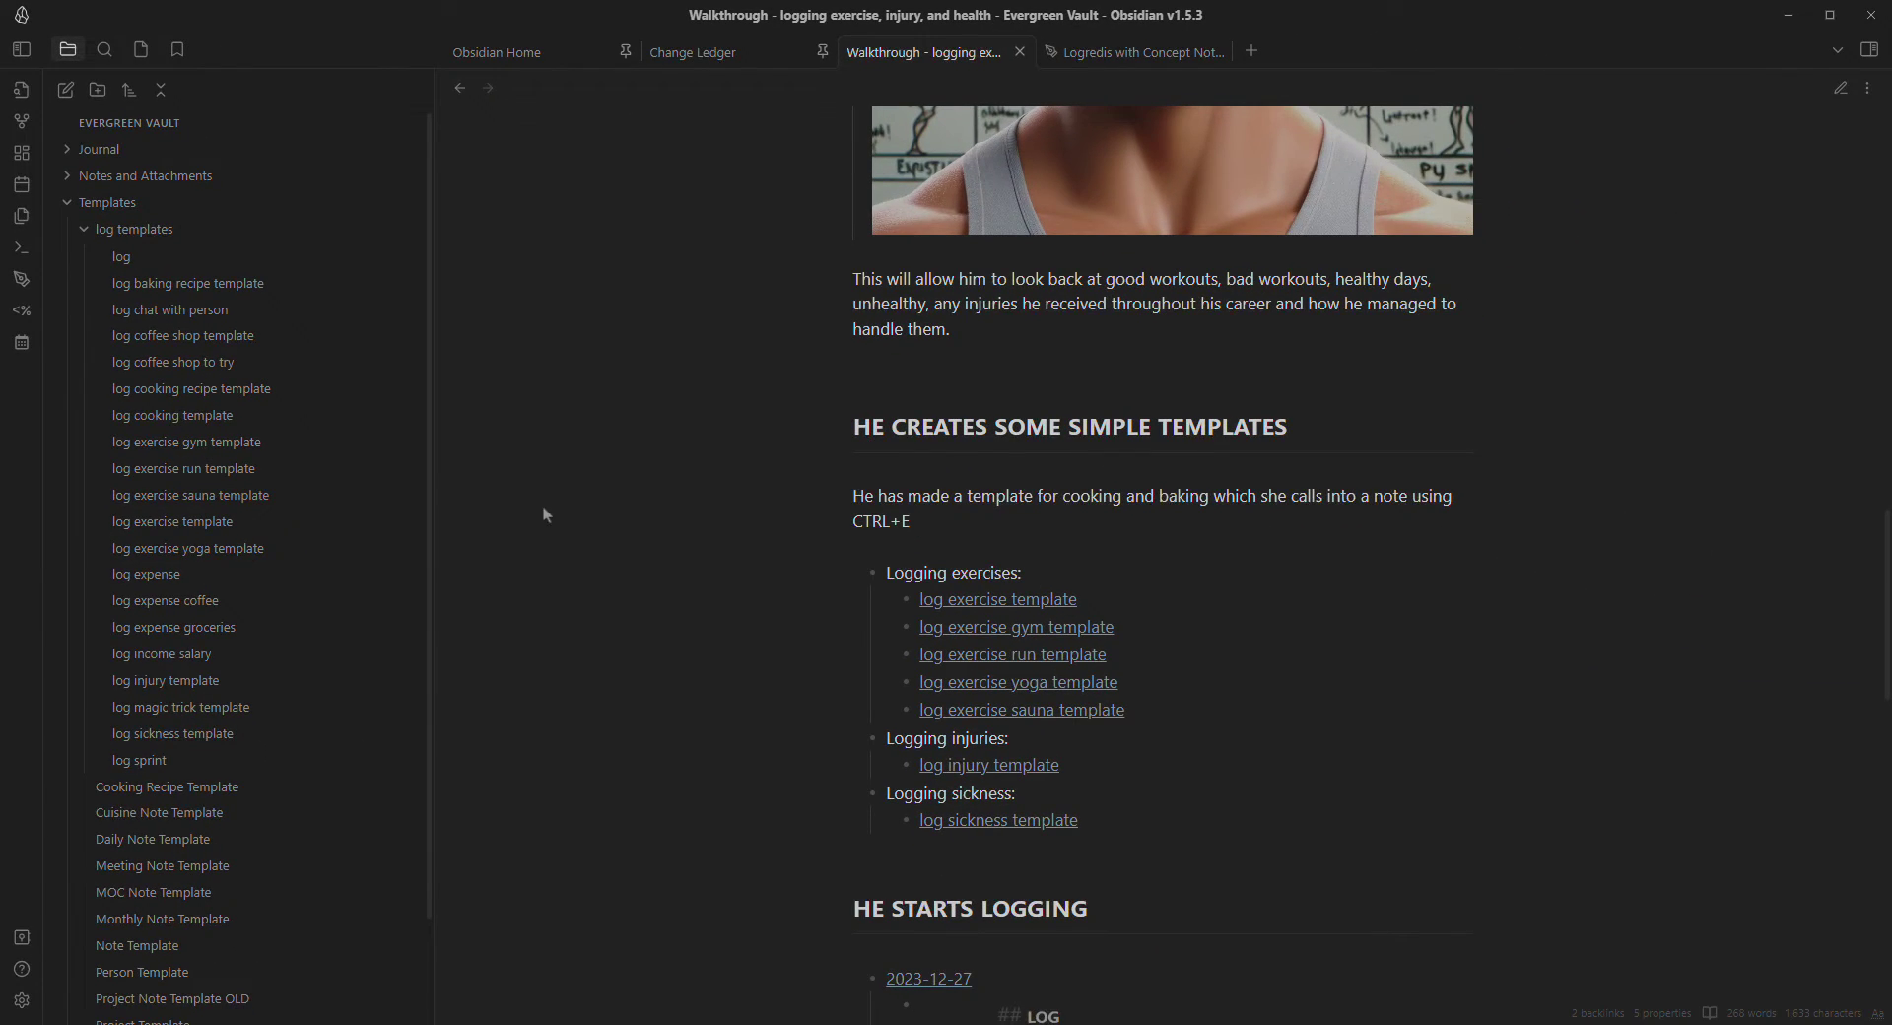
{"action": "left_click", "coordinate": [1870, 51]}
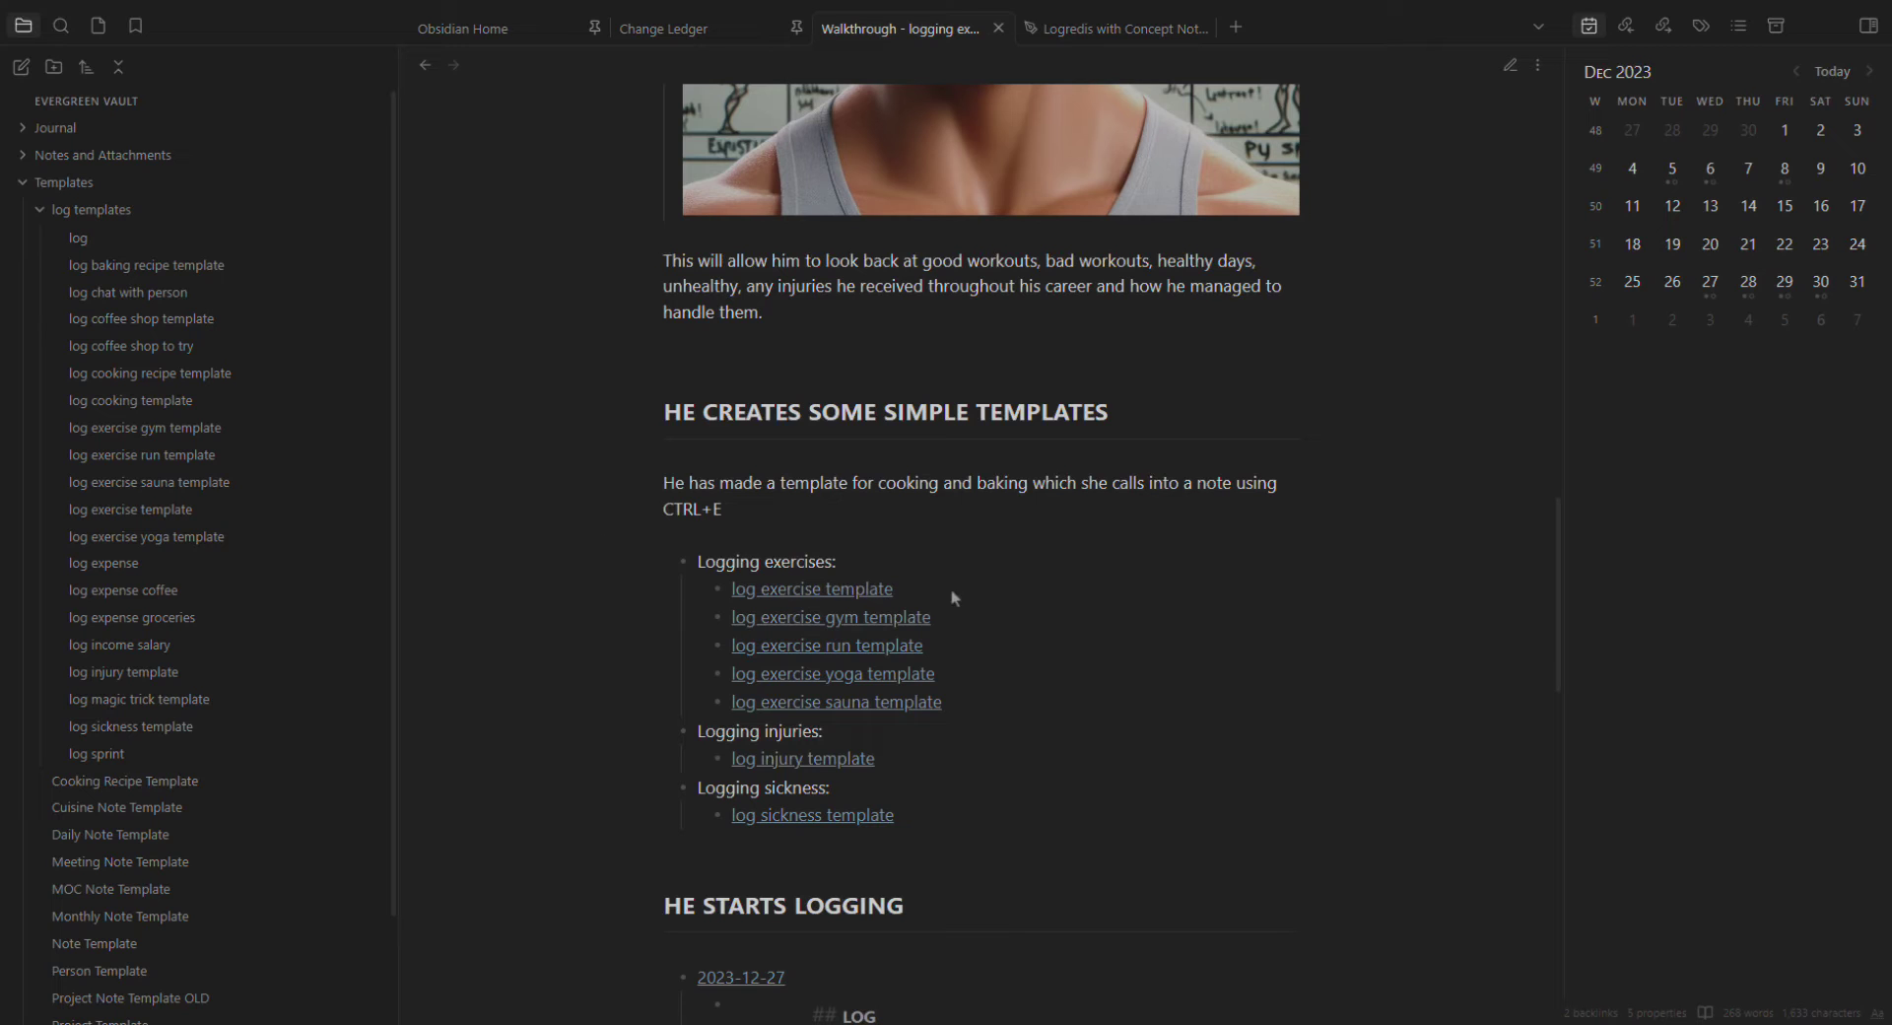
Step: Open the log exercise template in a new tab and view the Templater plugin settings
{"action": "left_click", "coordinate": [840, 591], "text": "ctrl"}
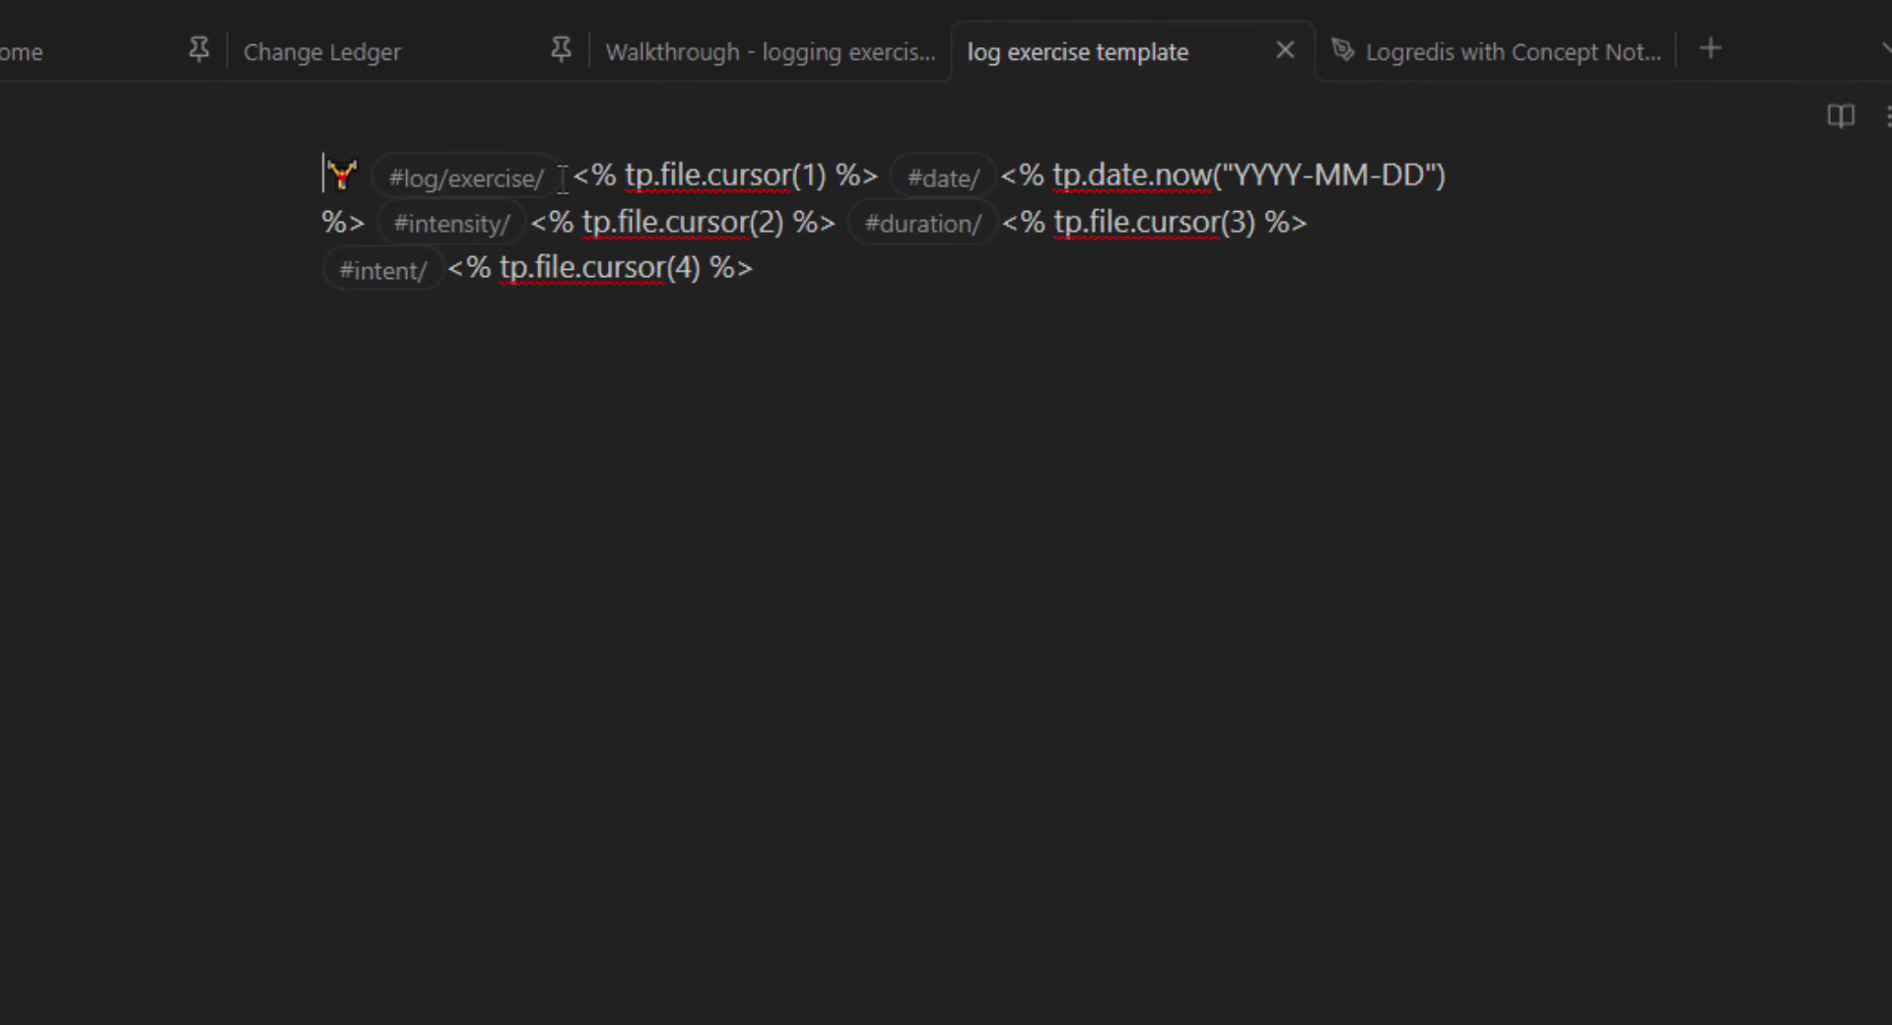
{"action": "left_click_drag", "start_coordinate": [561, 178], "coordinate": [882, 178]}
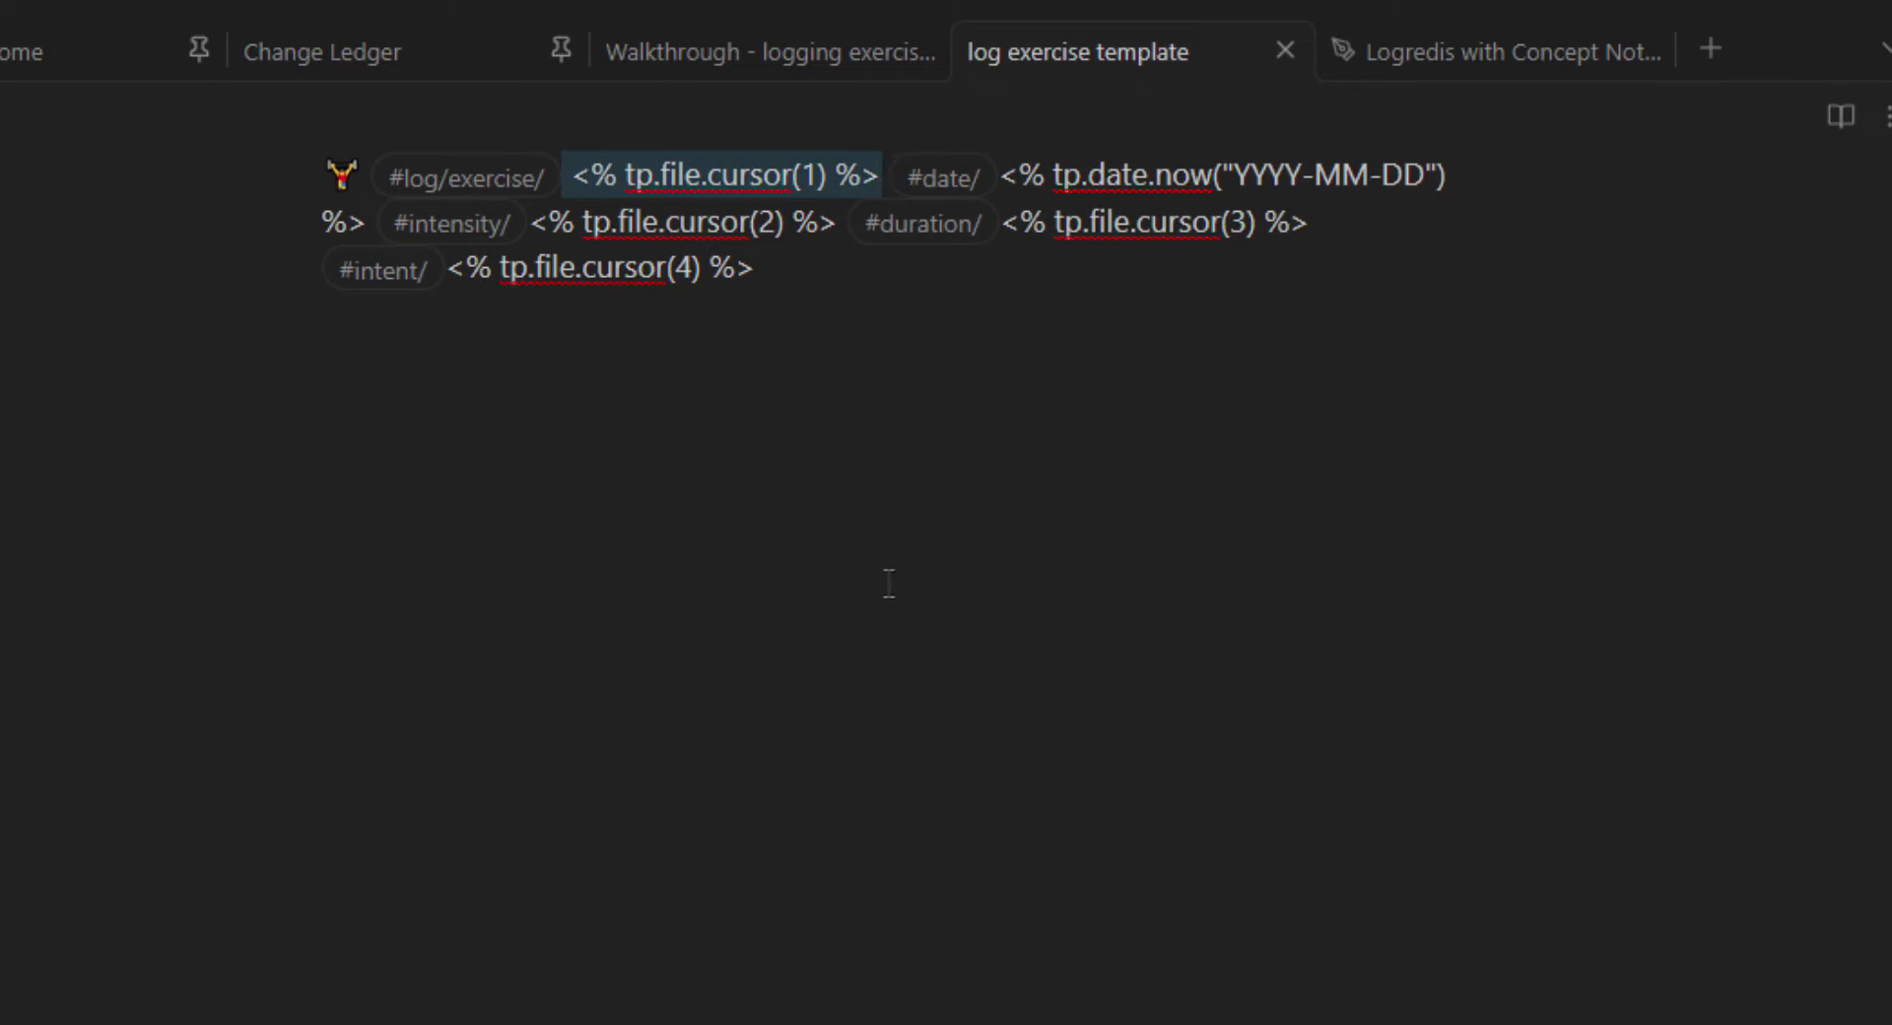
{"action": "left_click", "coordinate": [17, 979]}
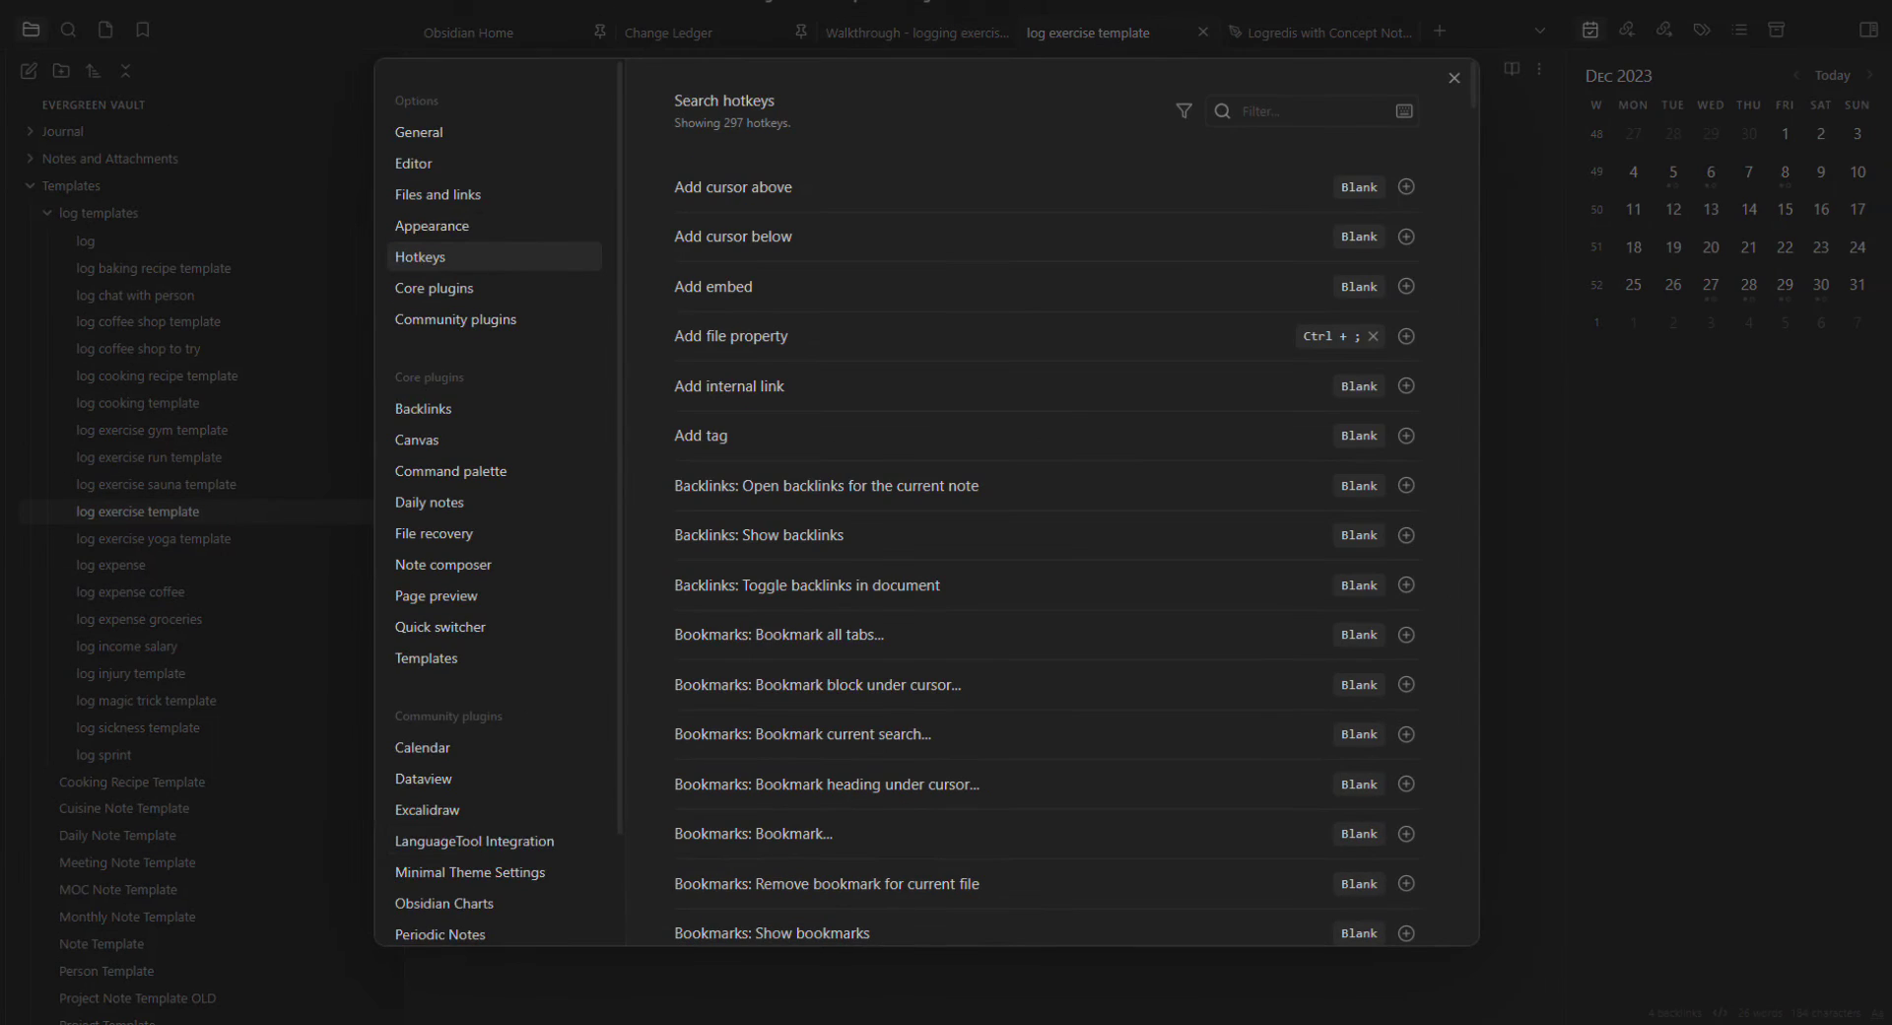
{"action": "scroll", "coordinate": [458, 865], "scroll_direction": "down", "scroll_amount": 3}
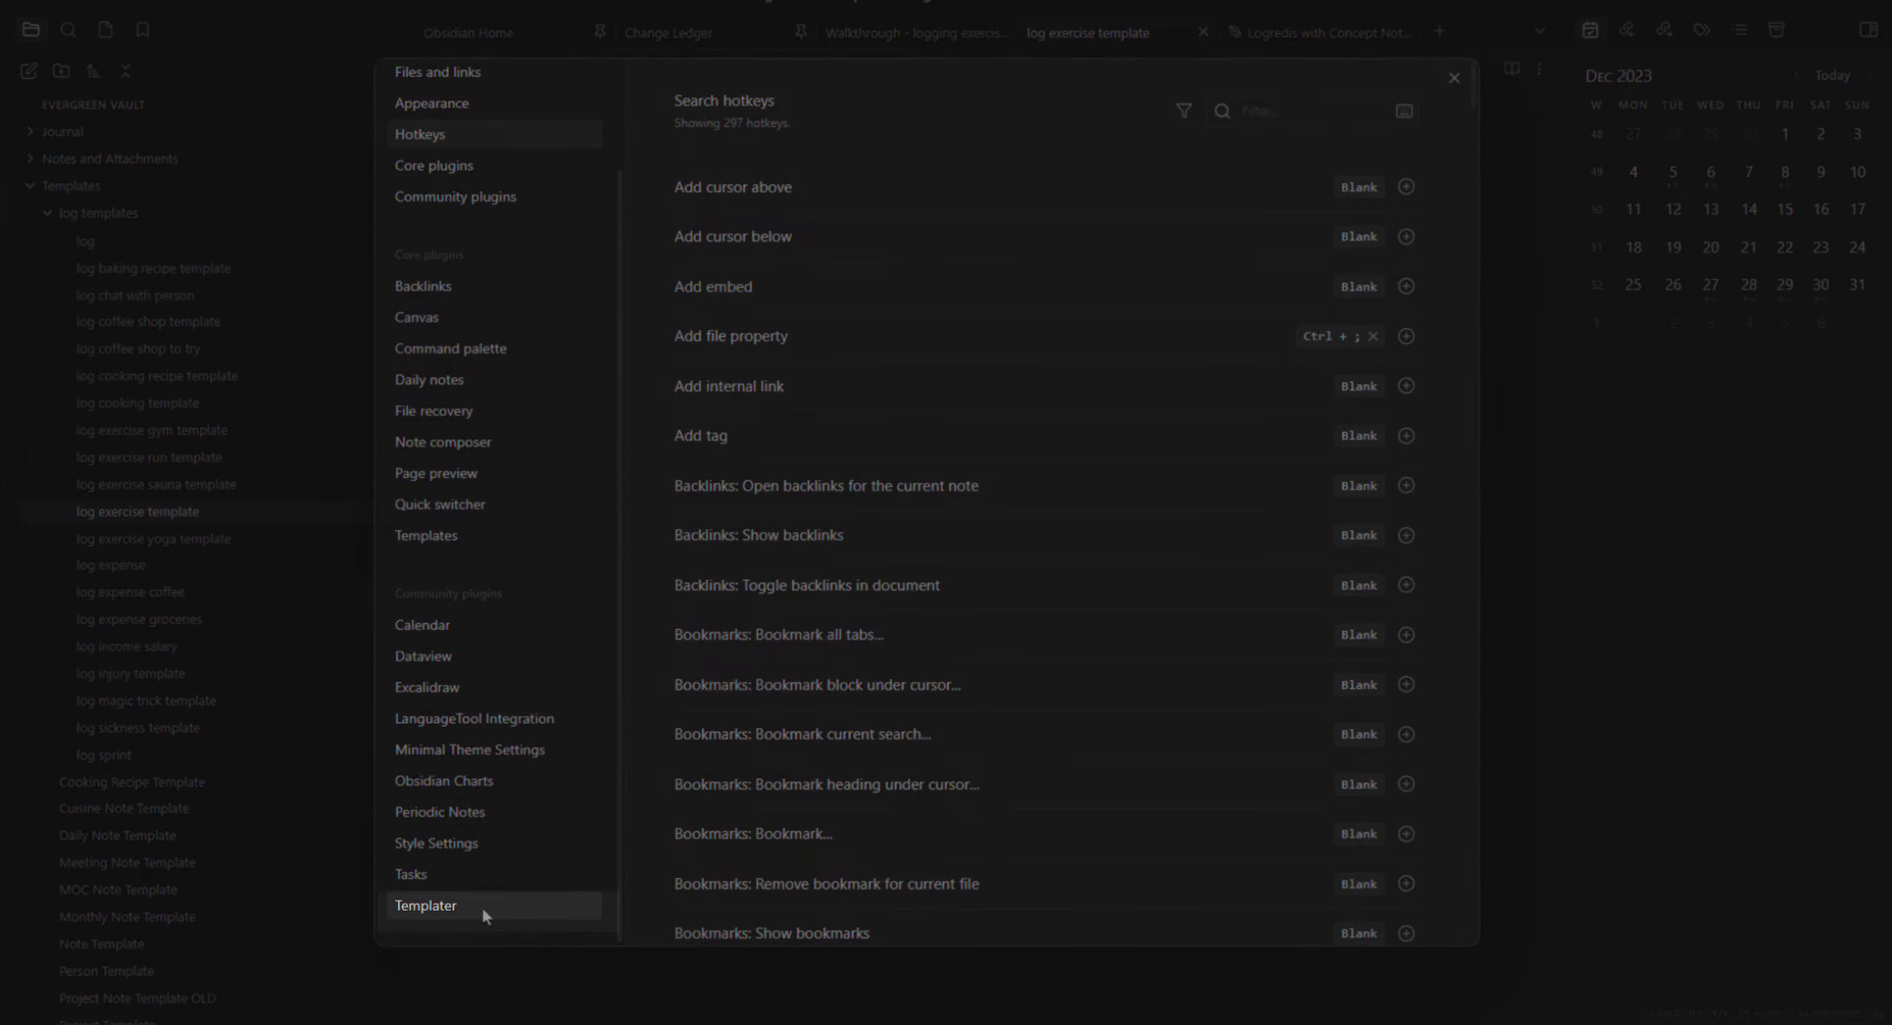
{"action": "left_click", "coordinate": [482, 906]}
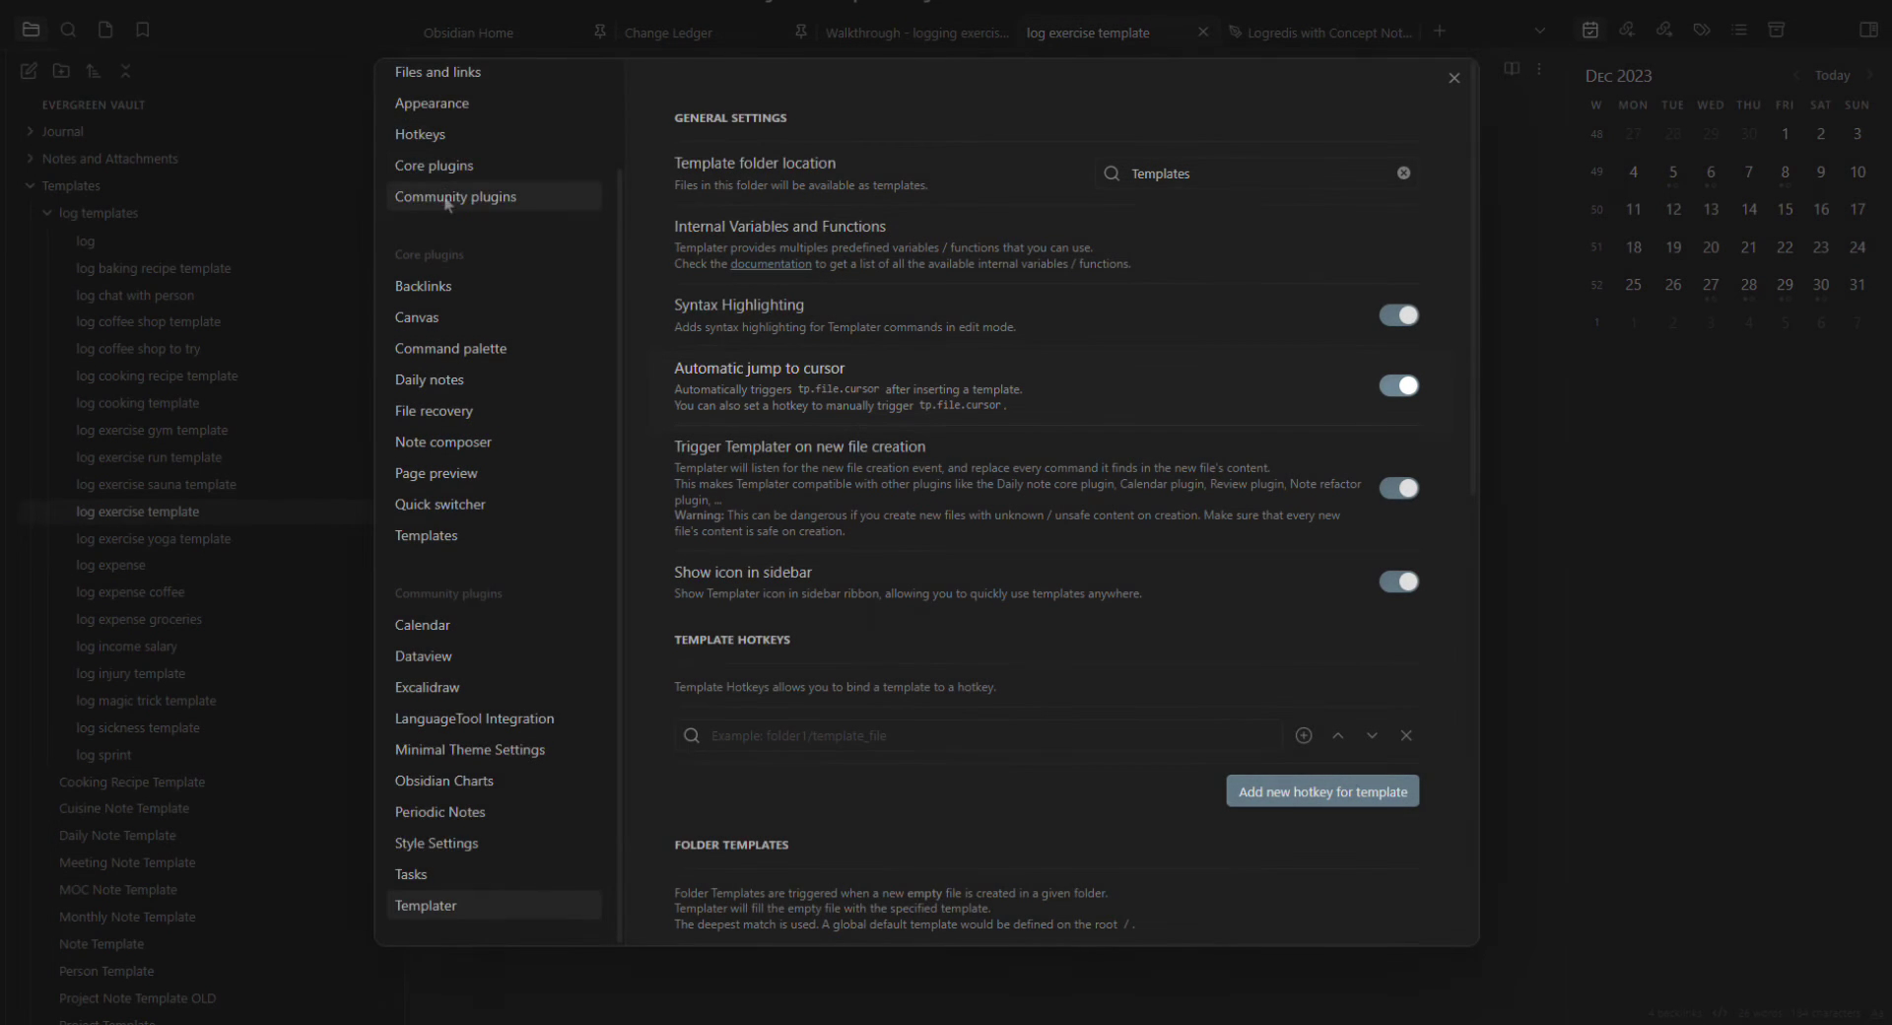
Step: Filter hotkeys by 'curso' to find Templater's jump-to-next-cursor key, then close Settings
{"action": "scroll", "coordinate": [452, 248], "scroll_direction": "up", "scroll_amount": 2}
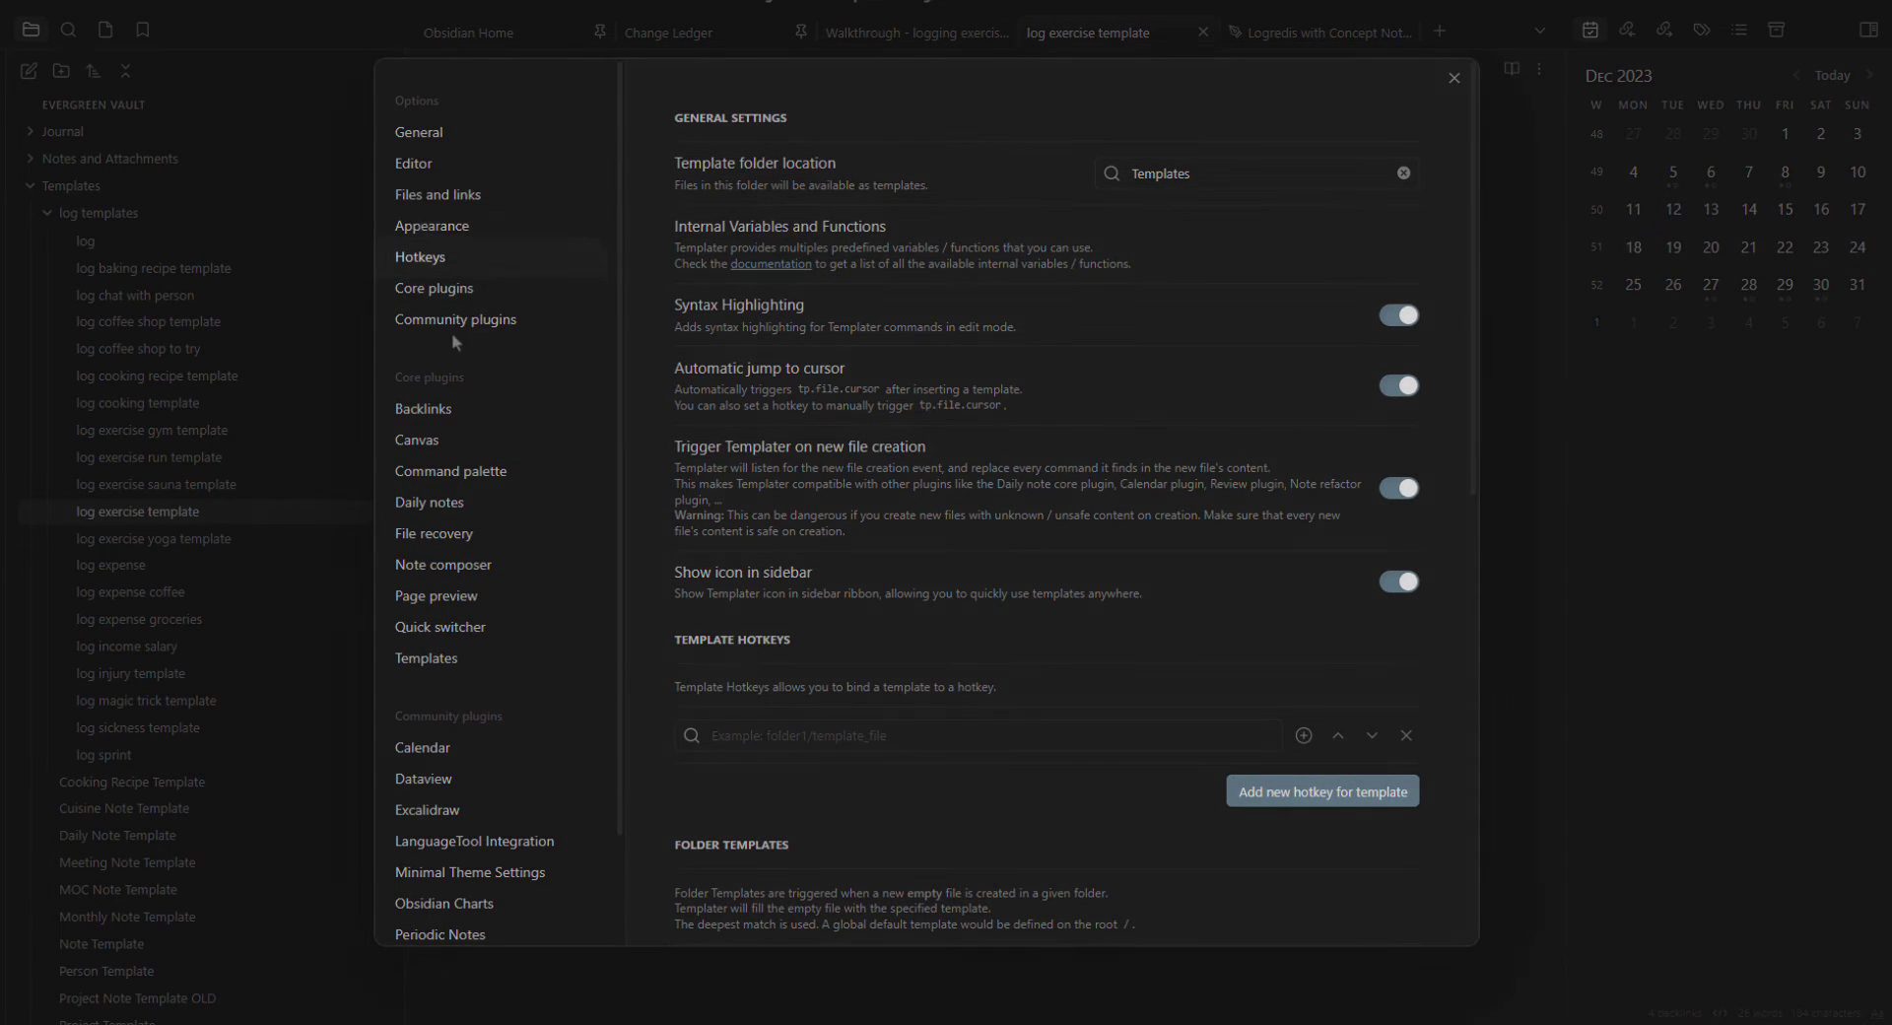
{"action": "left_click", "coordinate": [456, 261]}
{"action": "type", "text": "cursor"}
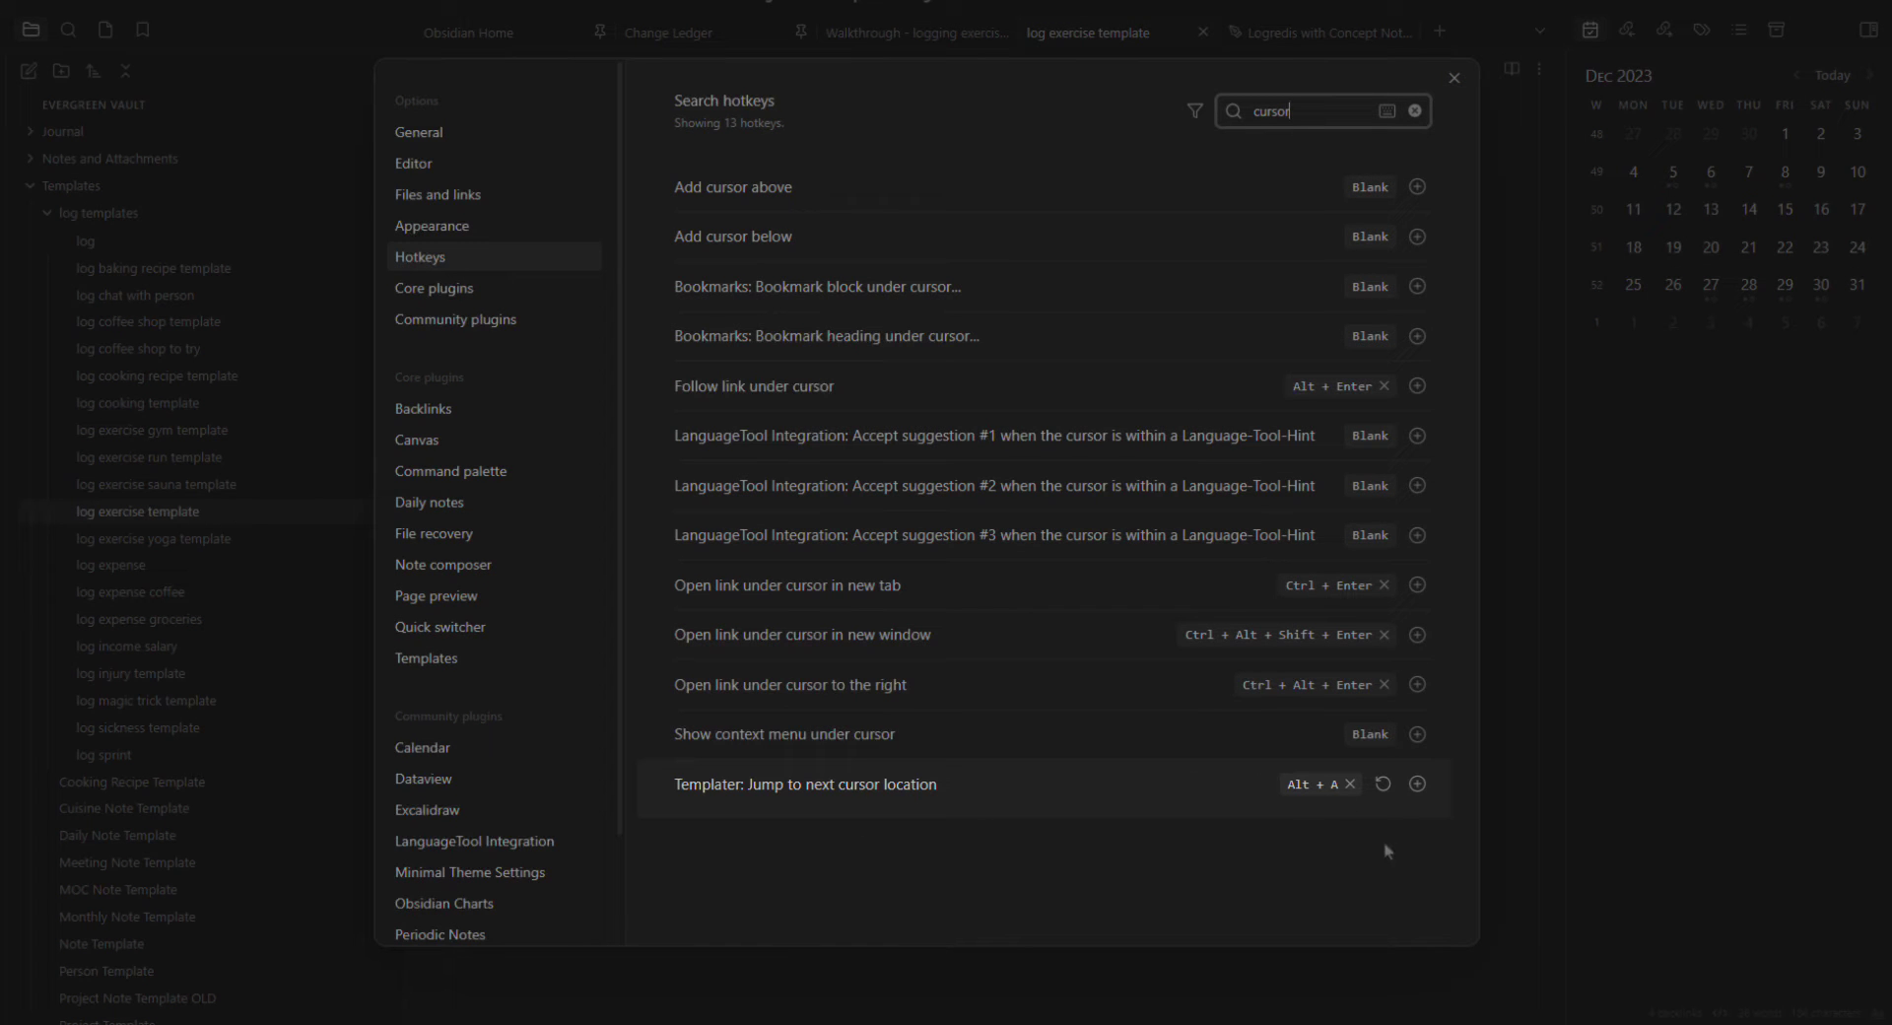
{"action": "left_click", "coordinate": [1453, 79]}
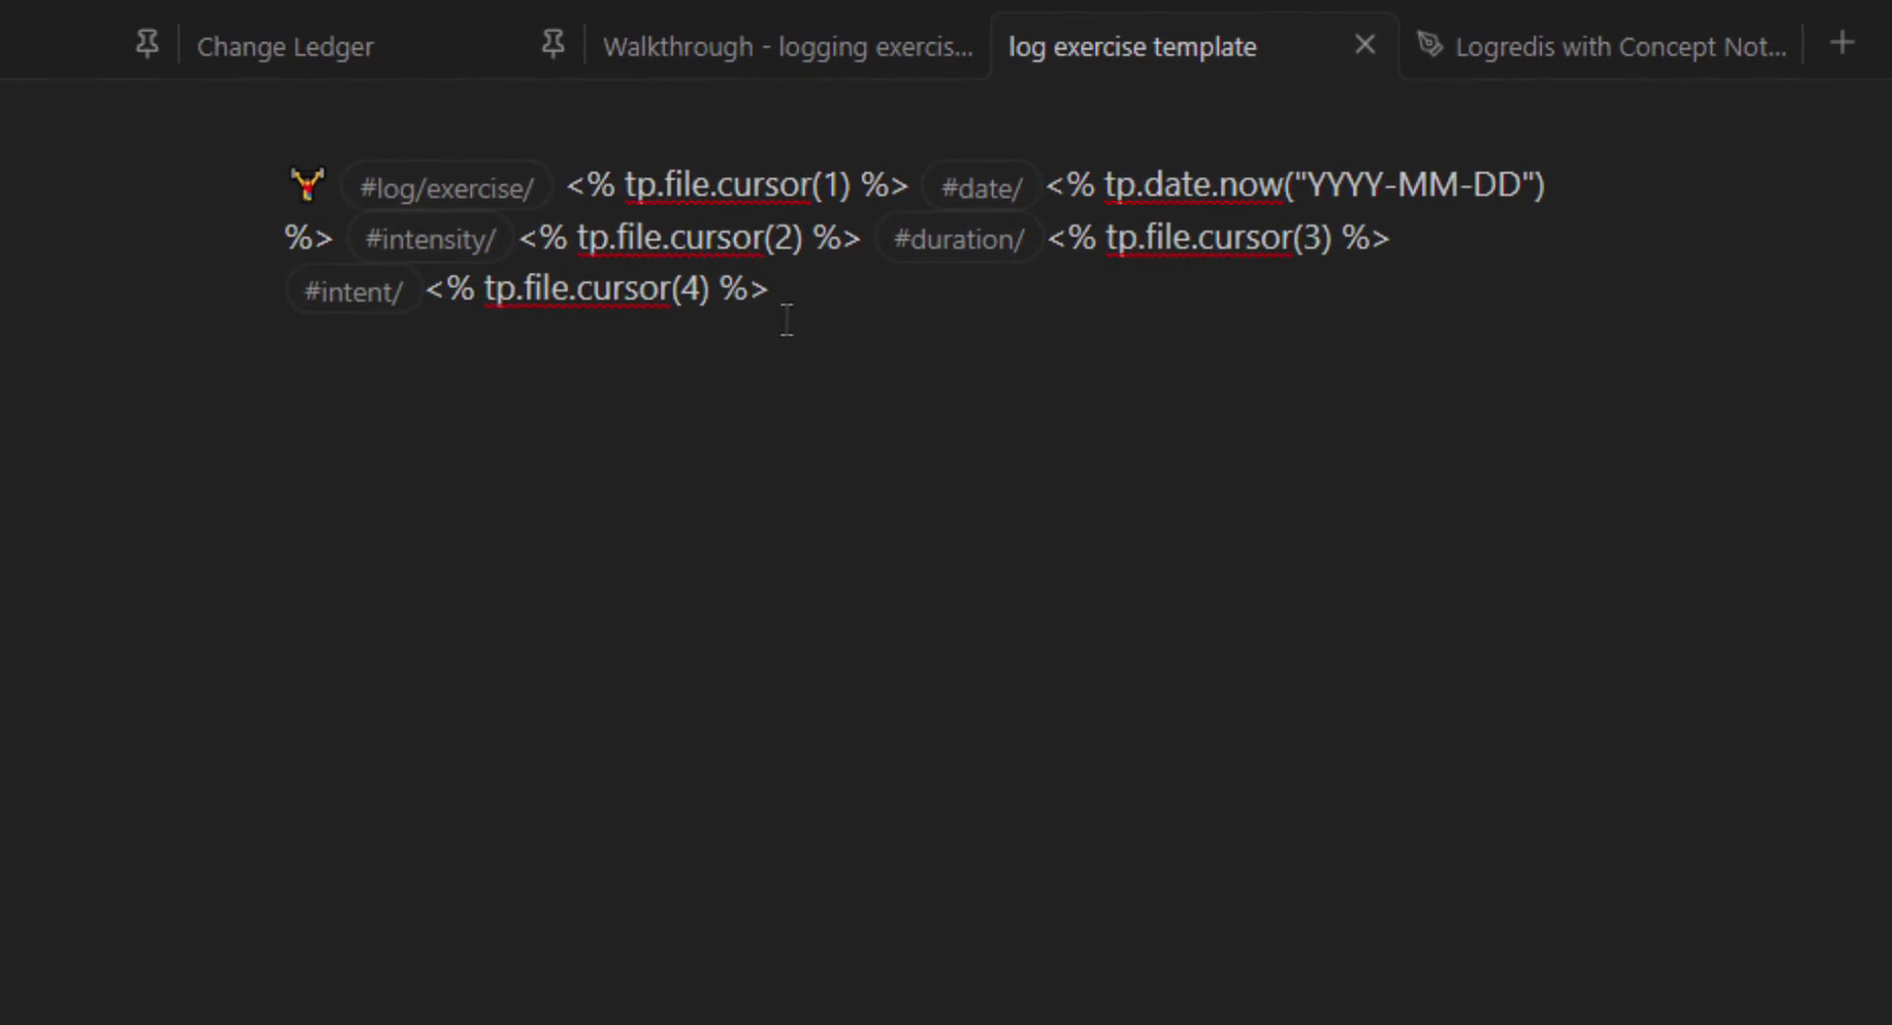
Step: Select the template text, then place the caret after the third placeholder, #duration/ and #intensity/ tags
{"action": "left_click_drag", "start_coordinate": [786, 320], "coordinate": [264, 178]}
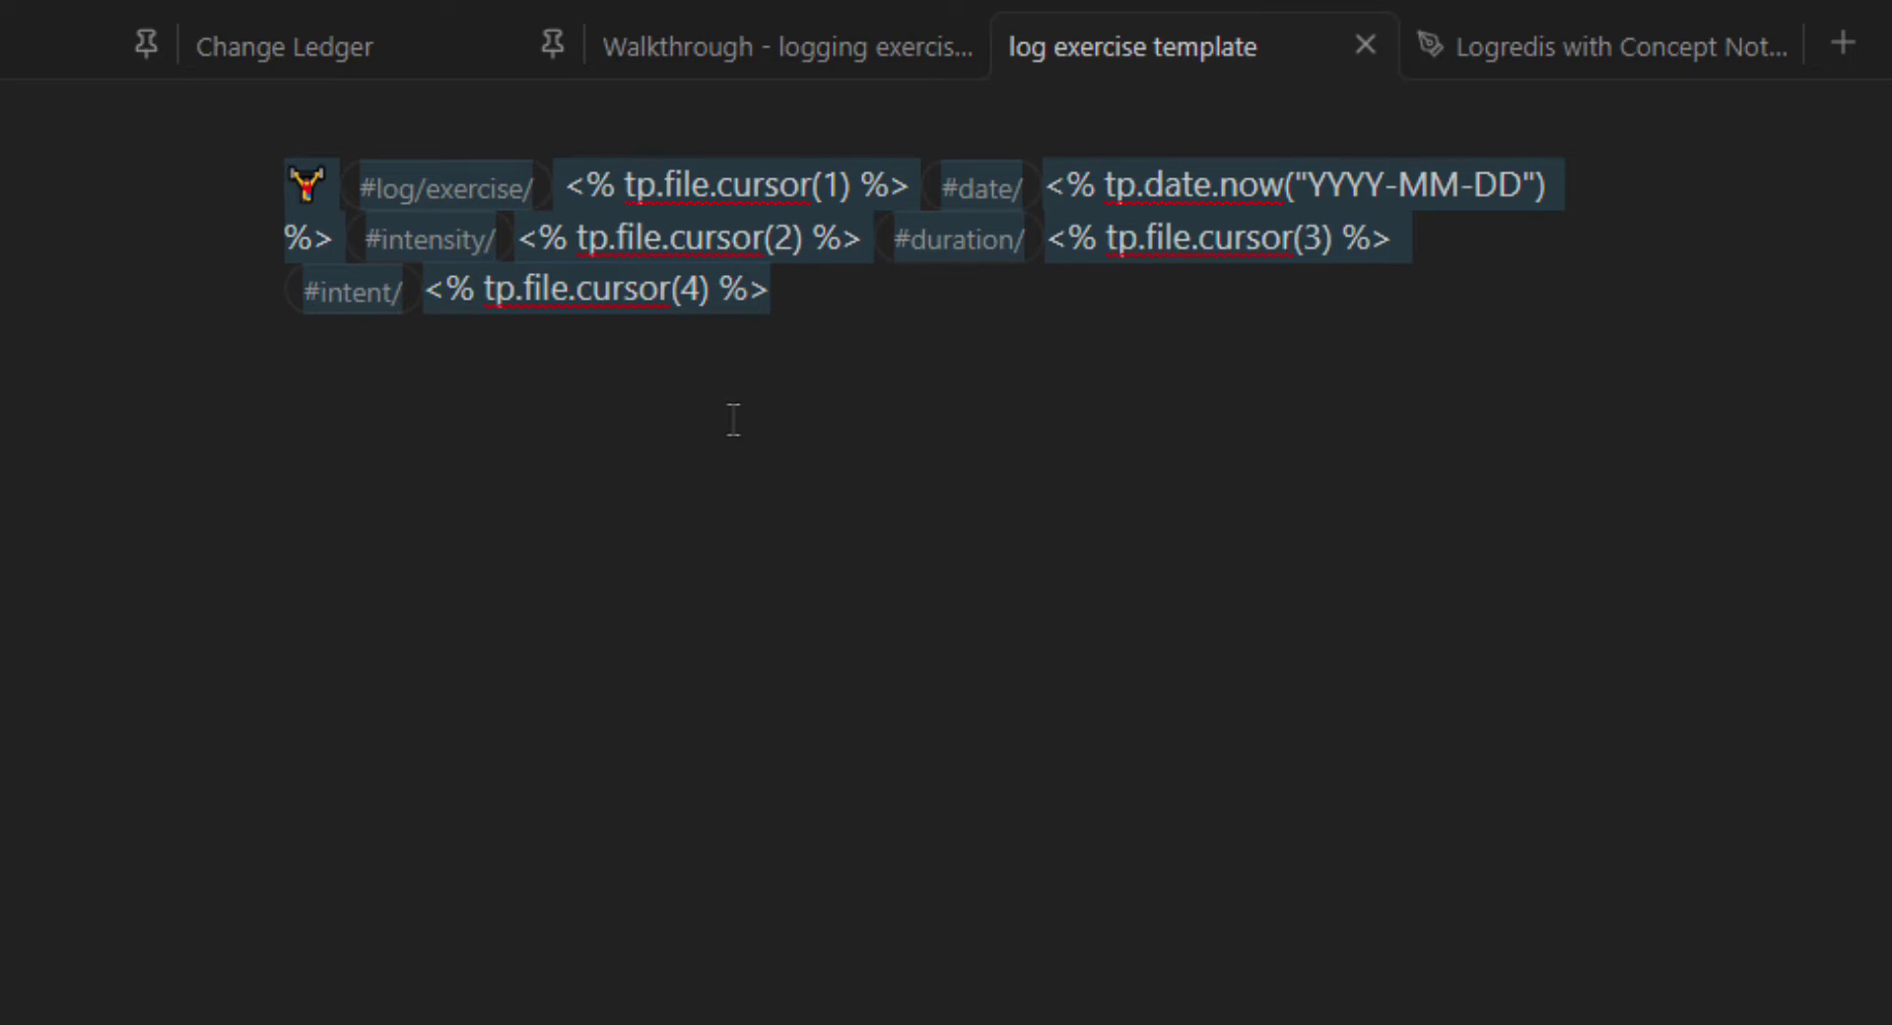
{"action": "left_click", "coordinate": [903, 325]}
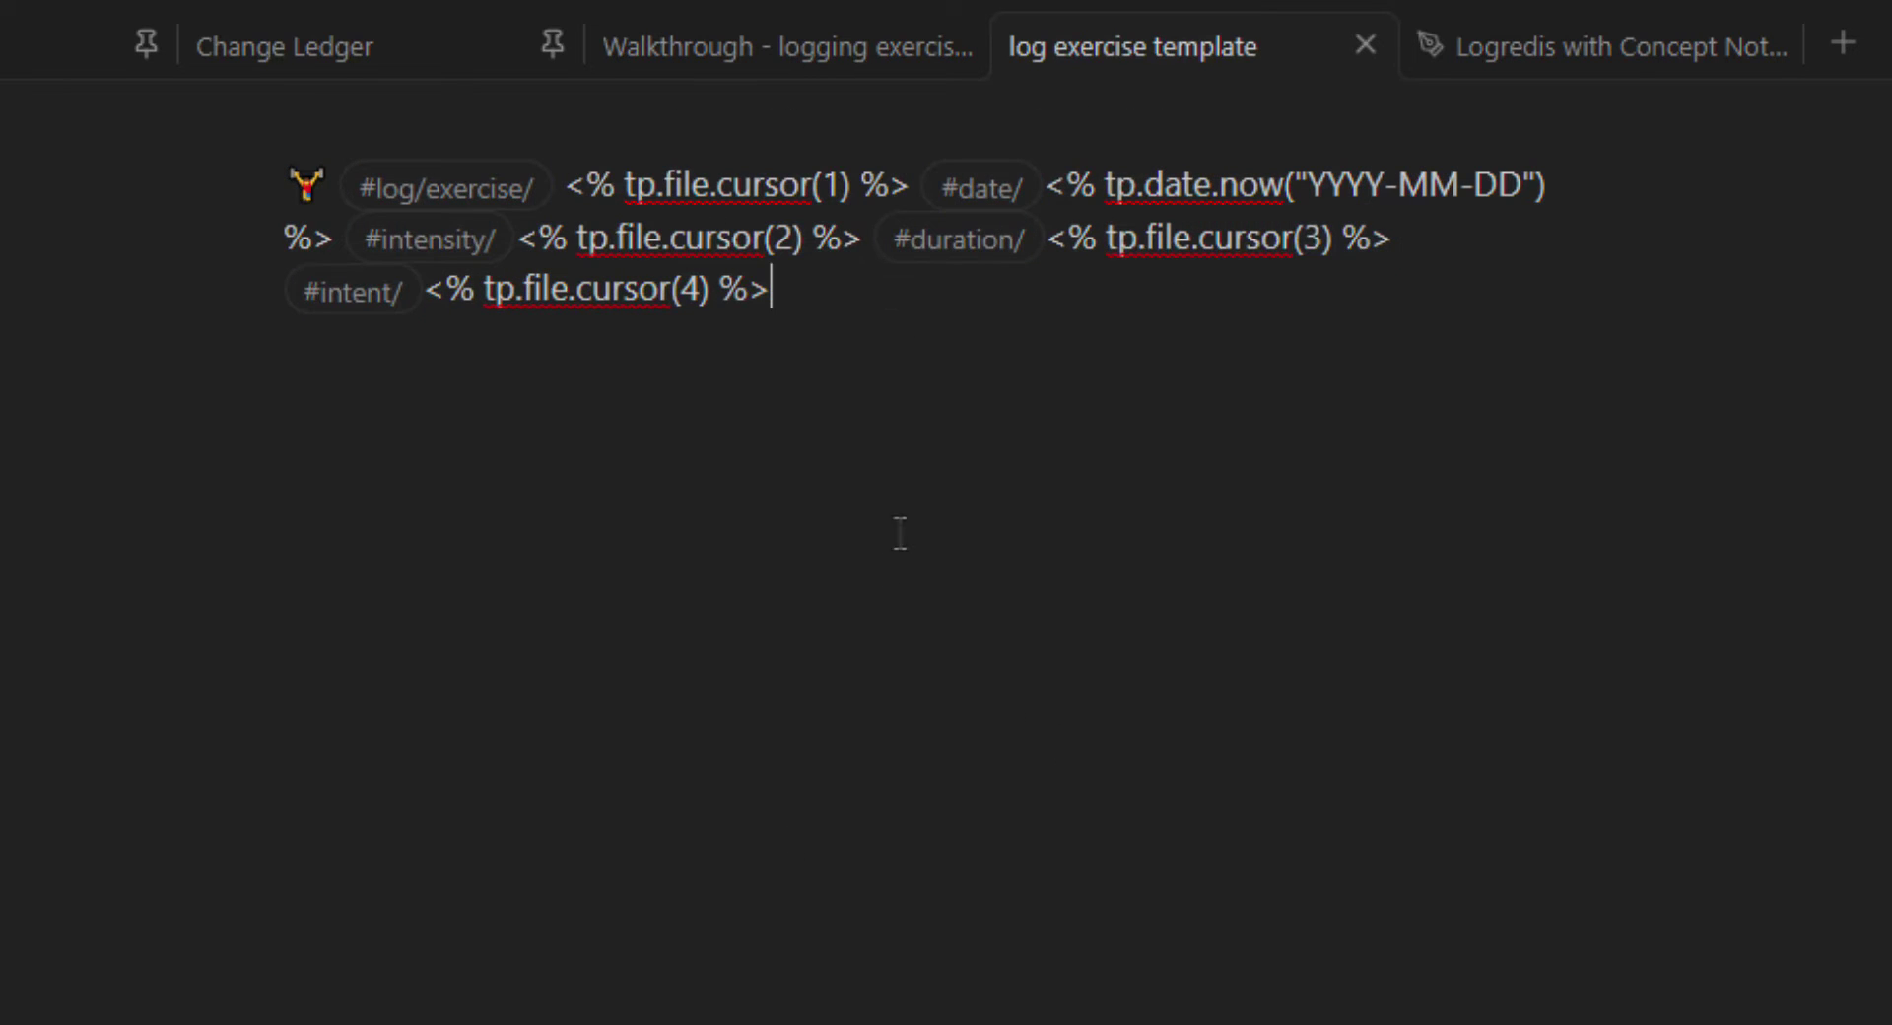
{"action": "left_click", "coordinate": [1544, 248]}
{"action": "left_click", "coordinate": [1026, 238]}
{"action": "left_click", "coordinate": [514, 237]}
Step: Select the date field and cursor placeholders 1 to 4 in order, then return to the Walkthrough tab
{"action": "left_click_drag", "start_coordinate": [545, 185], "coordinate": [912, 185]}
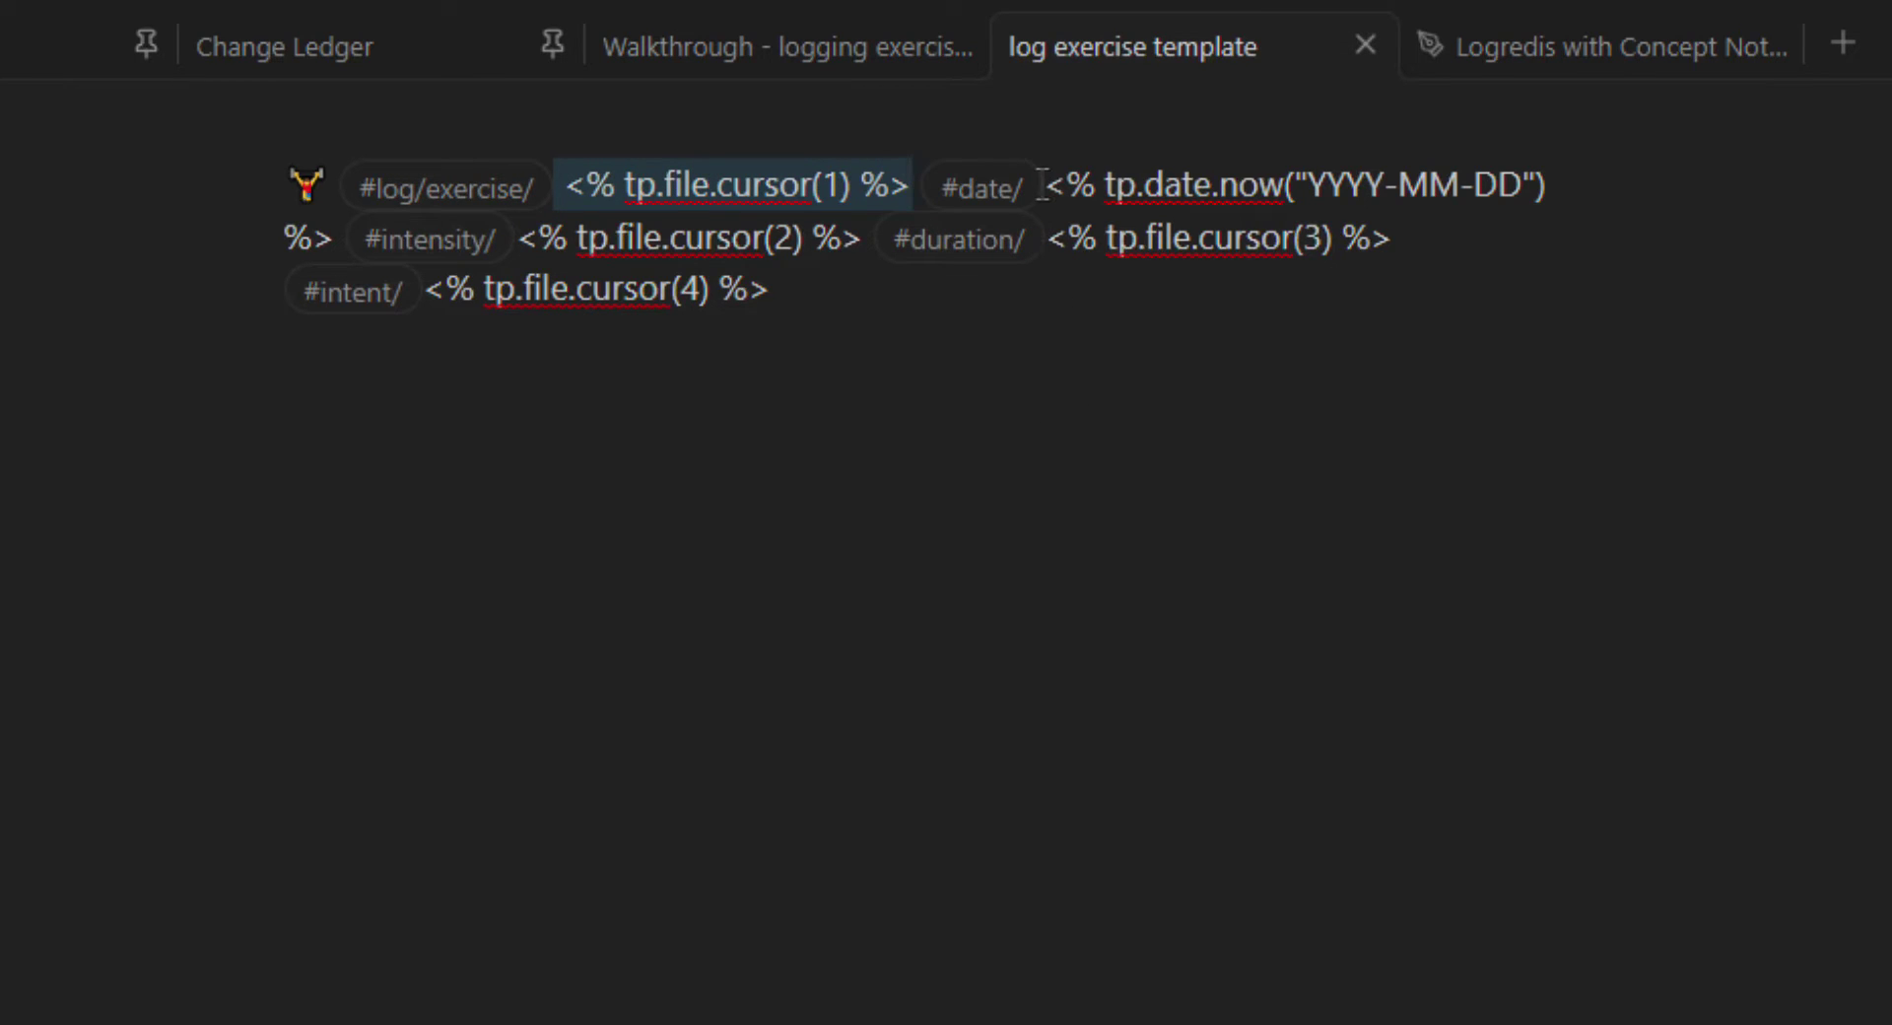
{"action": "left_click_drag", "start_coordinate": [1043, 185], "coordinate": [1607, 195]}
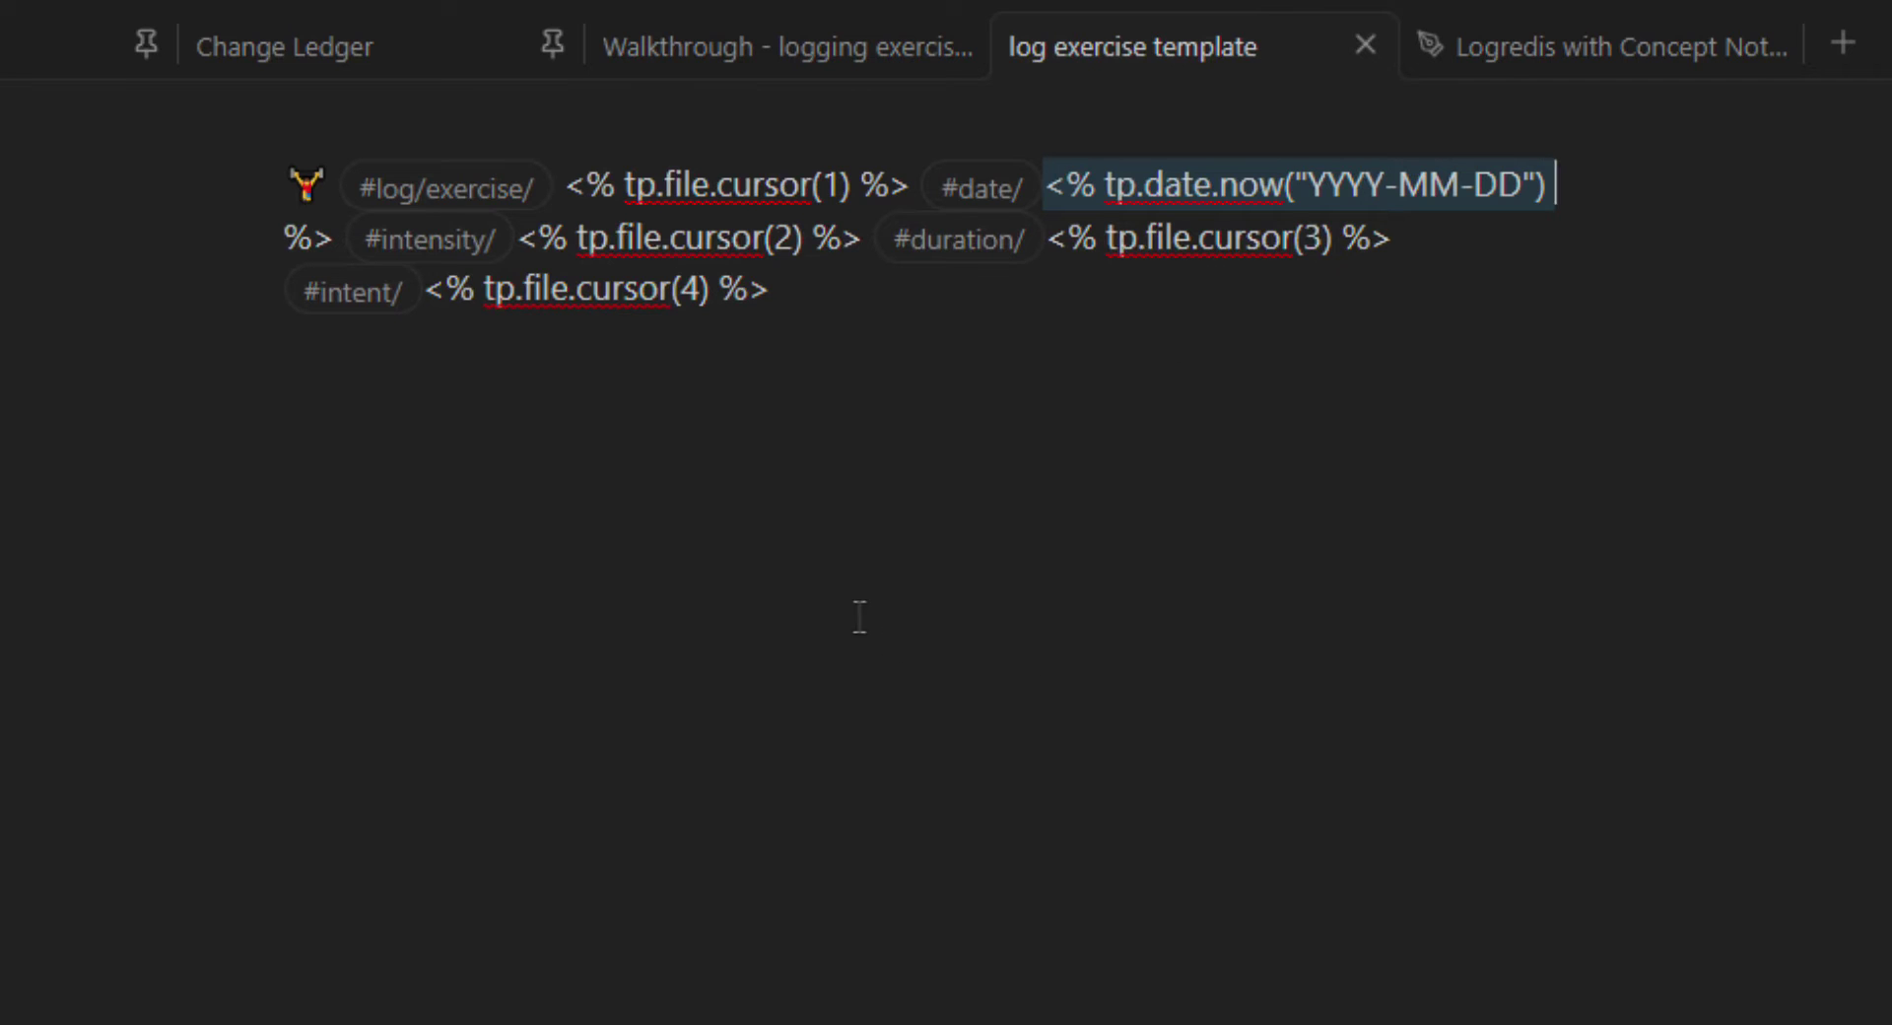
{"action": "left_click_drag", "start_coordinate": [514, 237], "coordinate": [853, 236]}
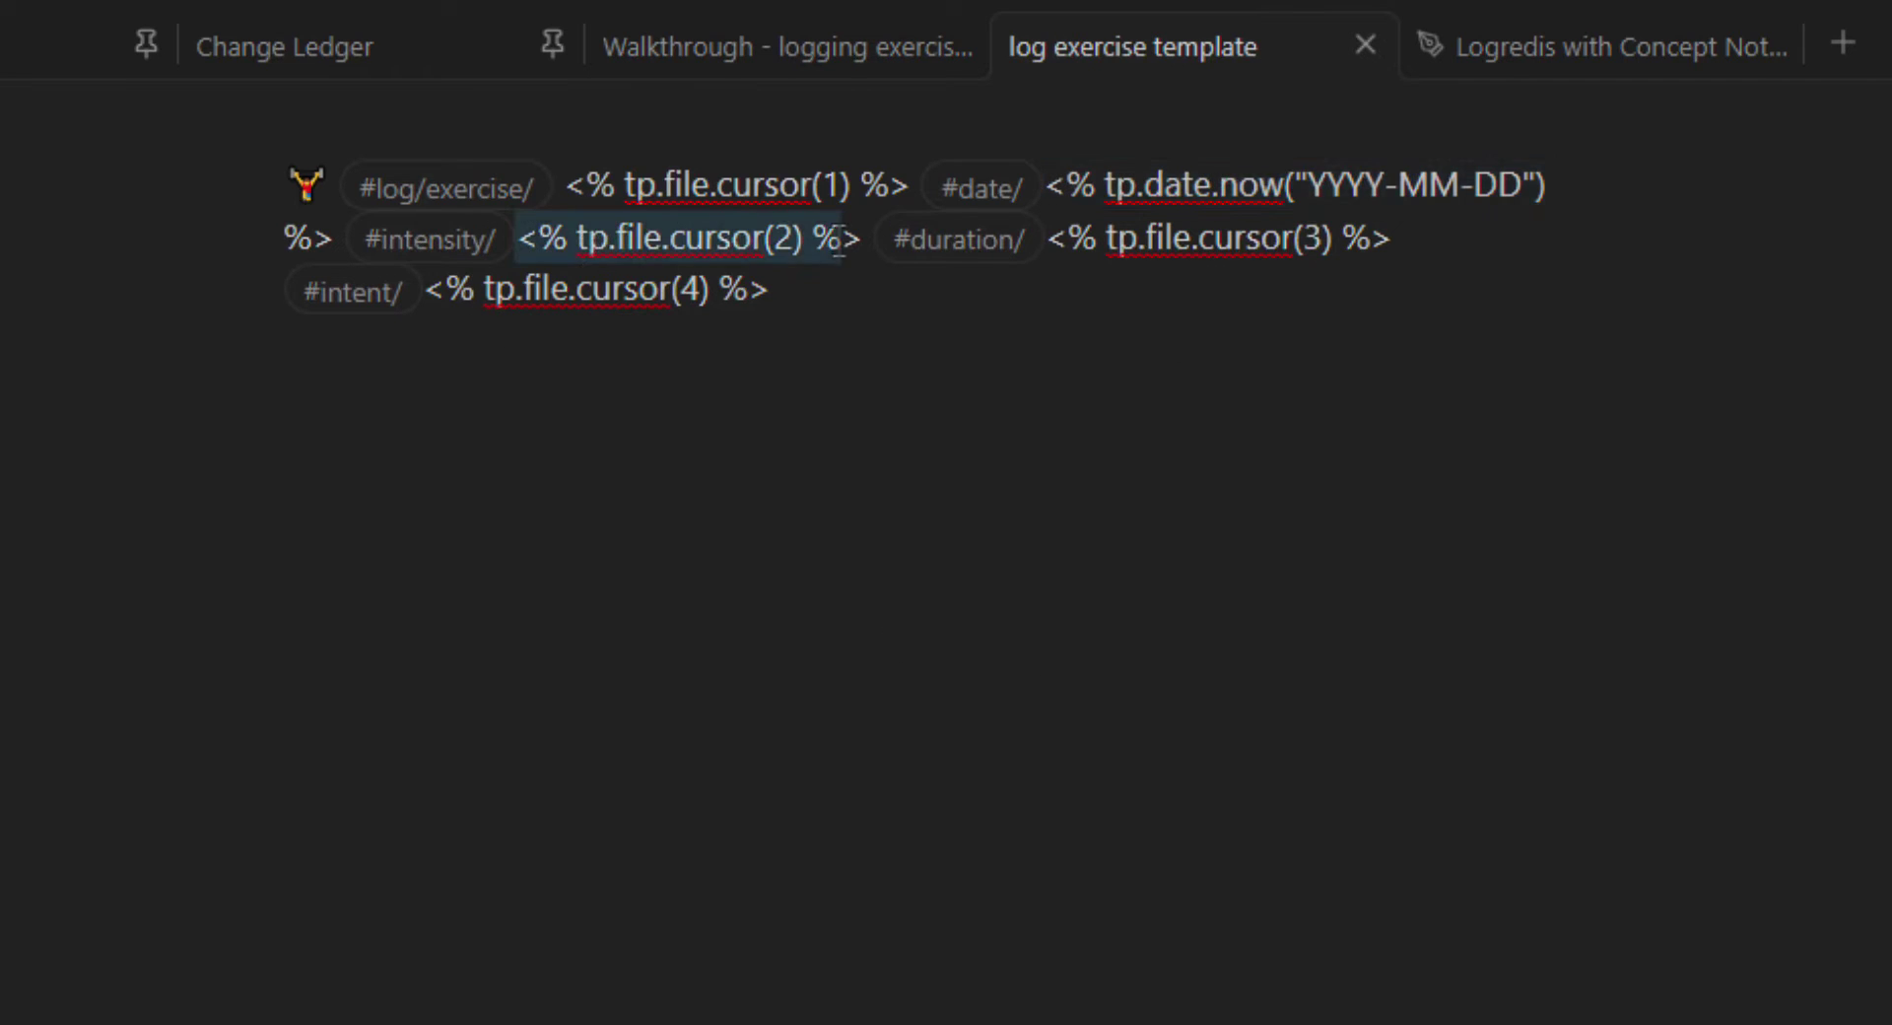
{"action": "left_click_drag", "start_coordinate": [1049, 236], "coordinate": [1612, 227]}
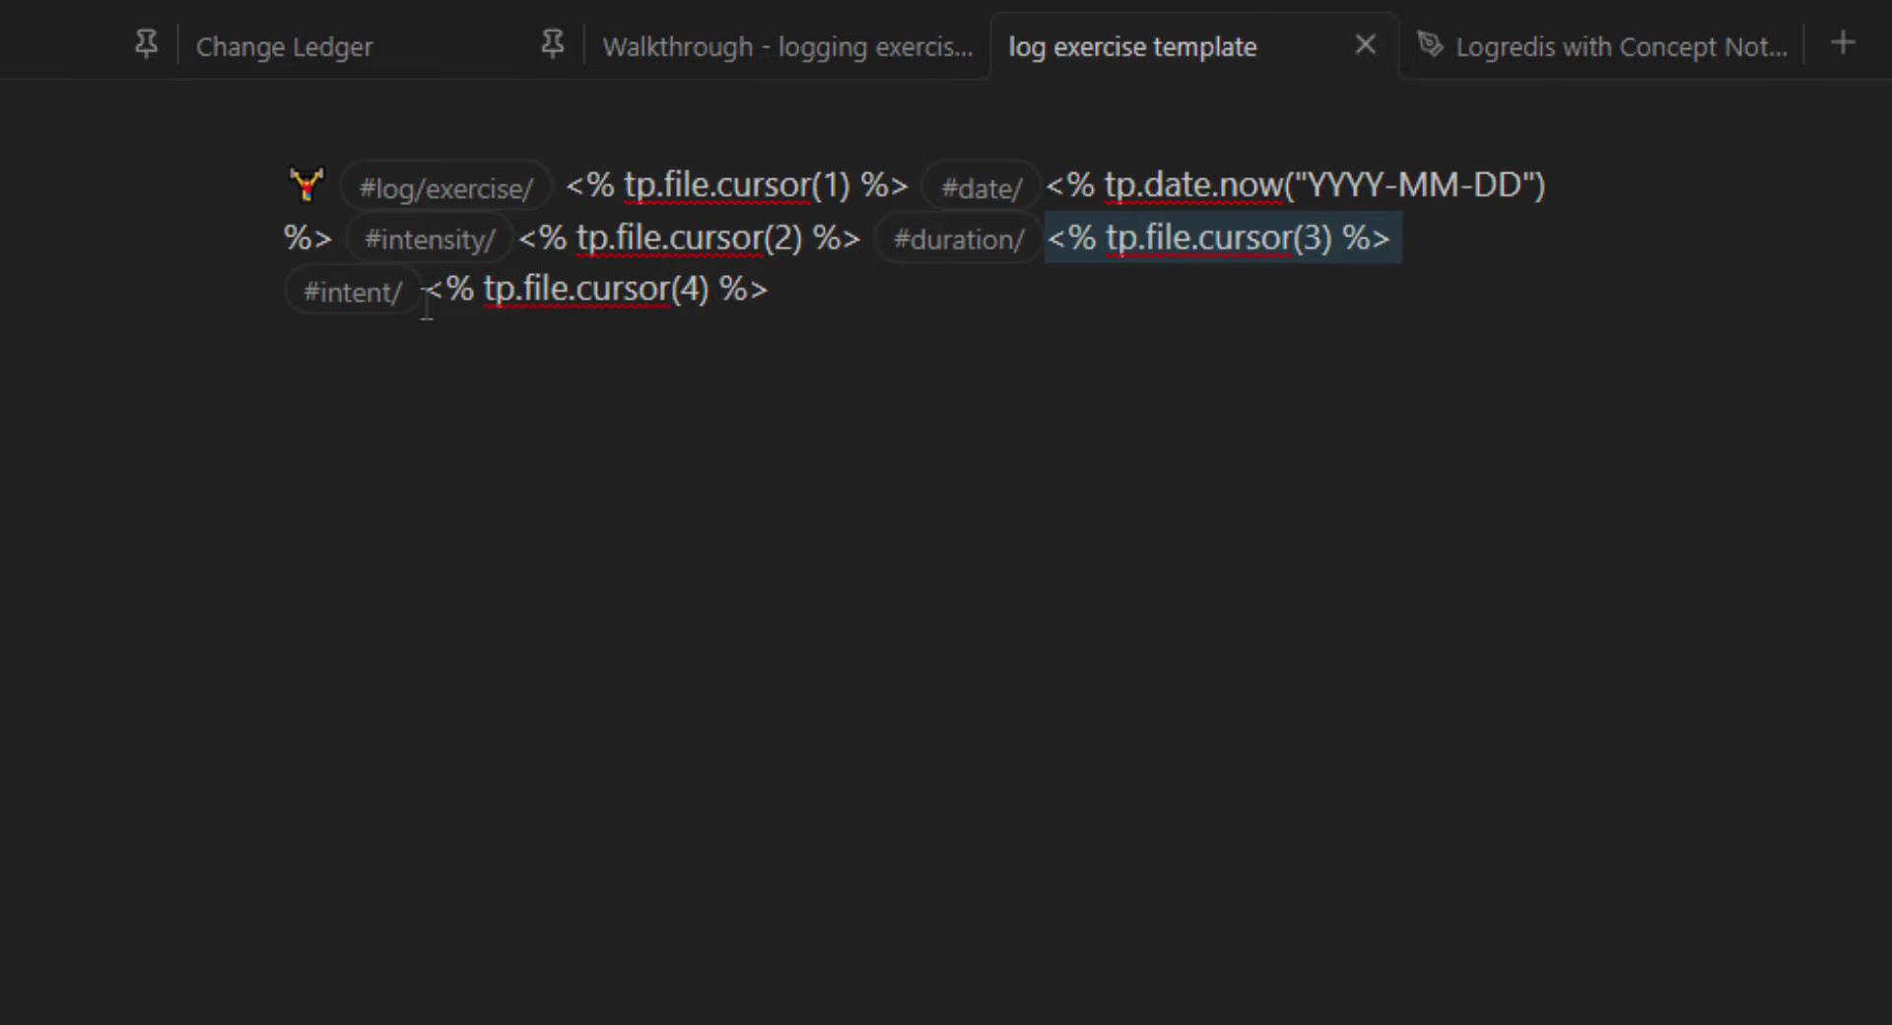
{"action": "left_click_drag", "start_coordinate": [426, 289], "coordinate": [777, 291]}
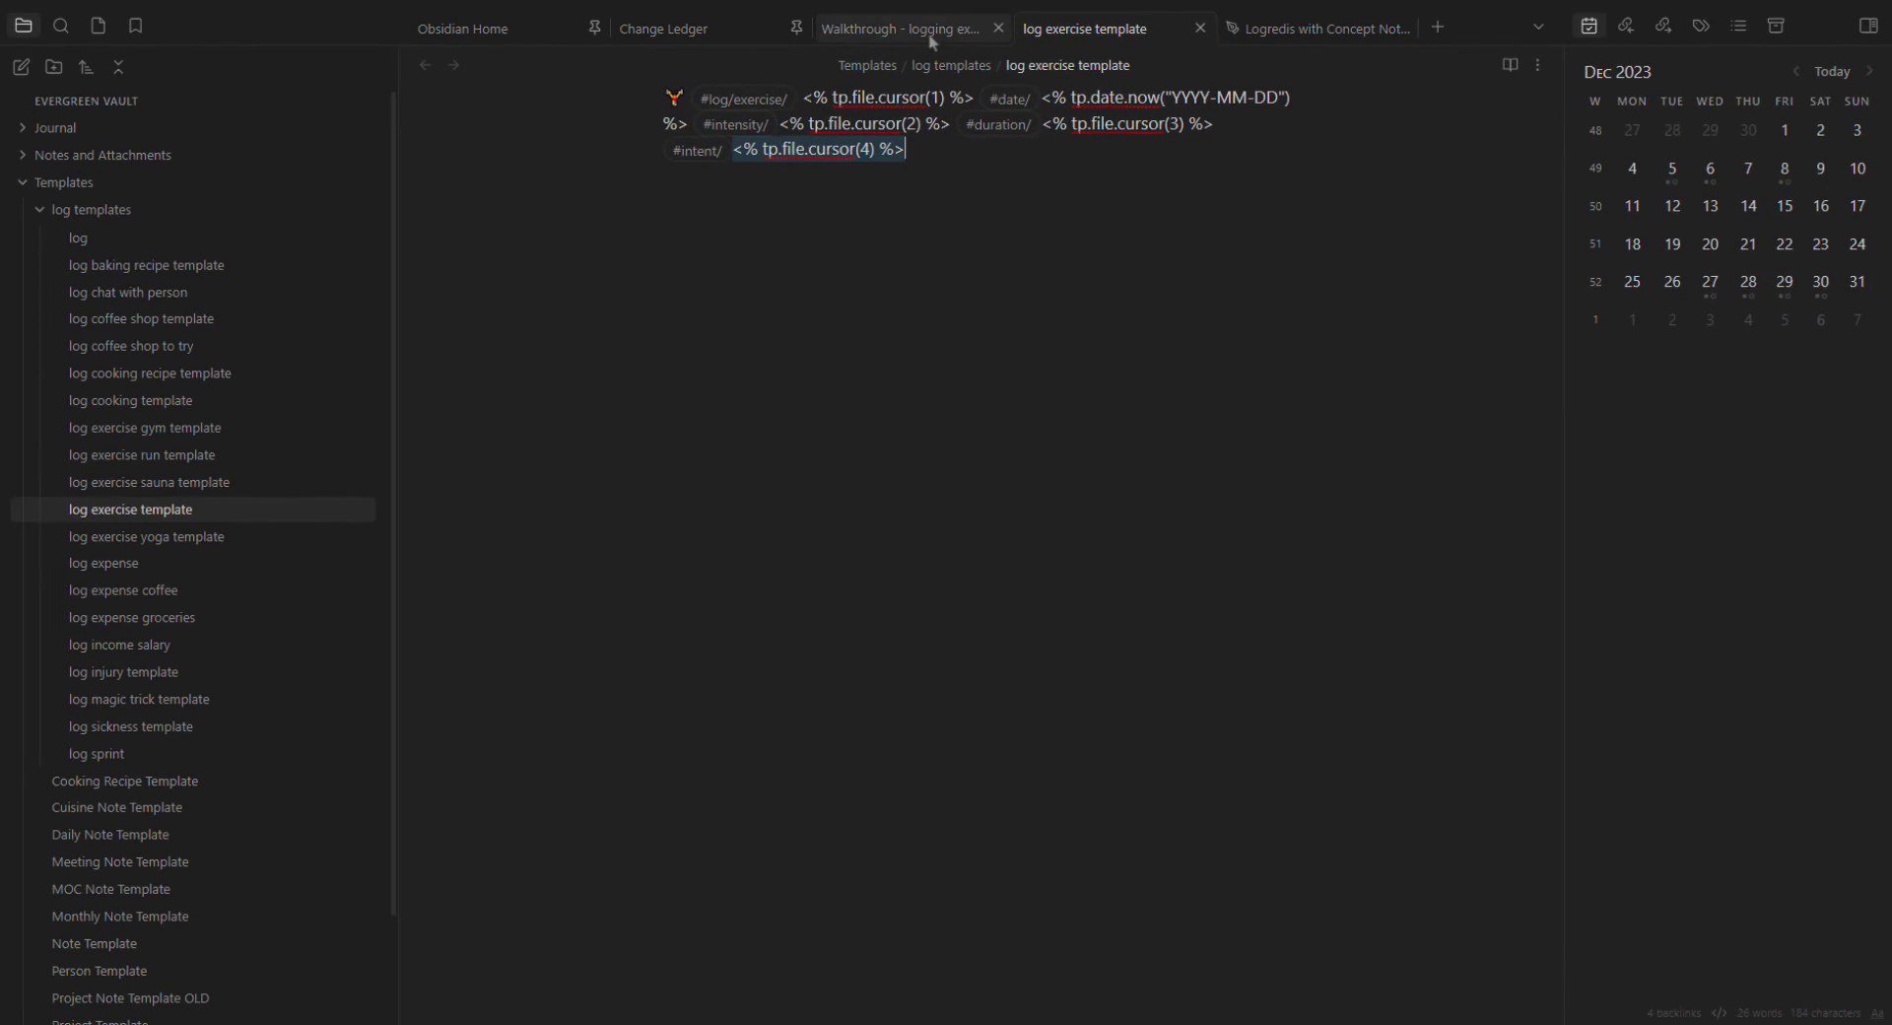
{"action": "left_click", "coordinate": [923, 29]}
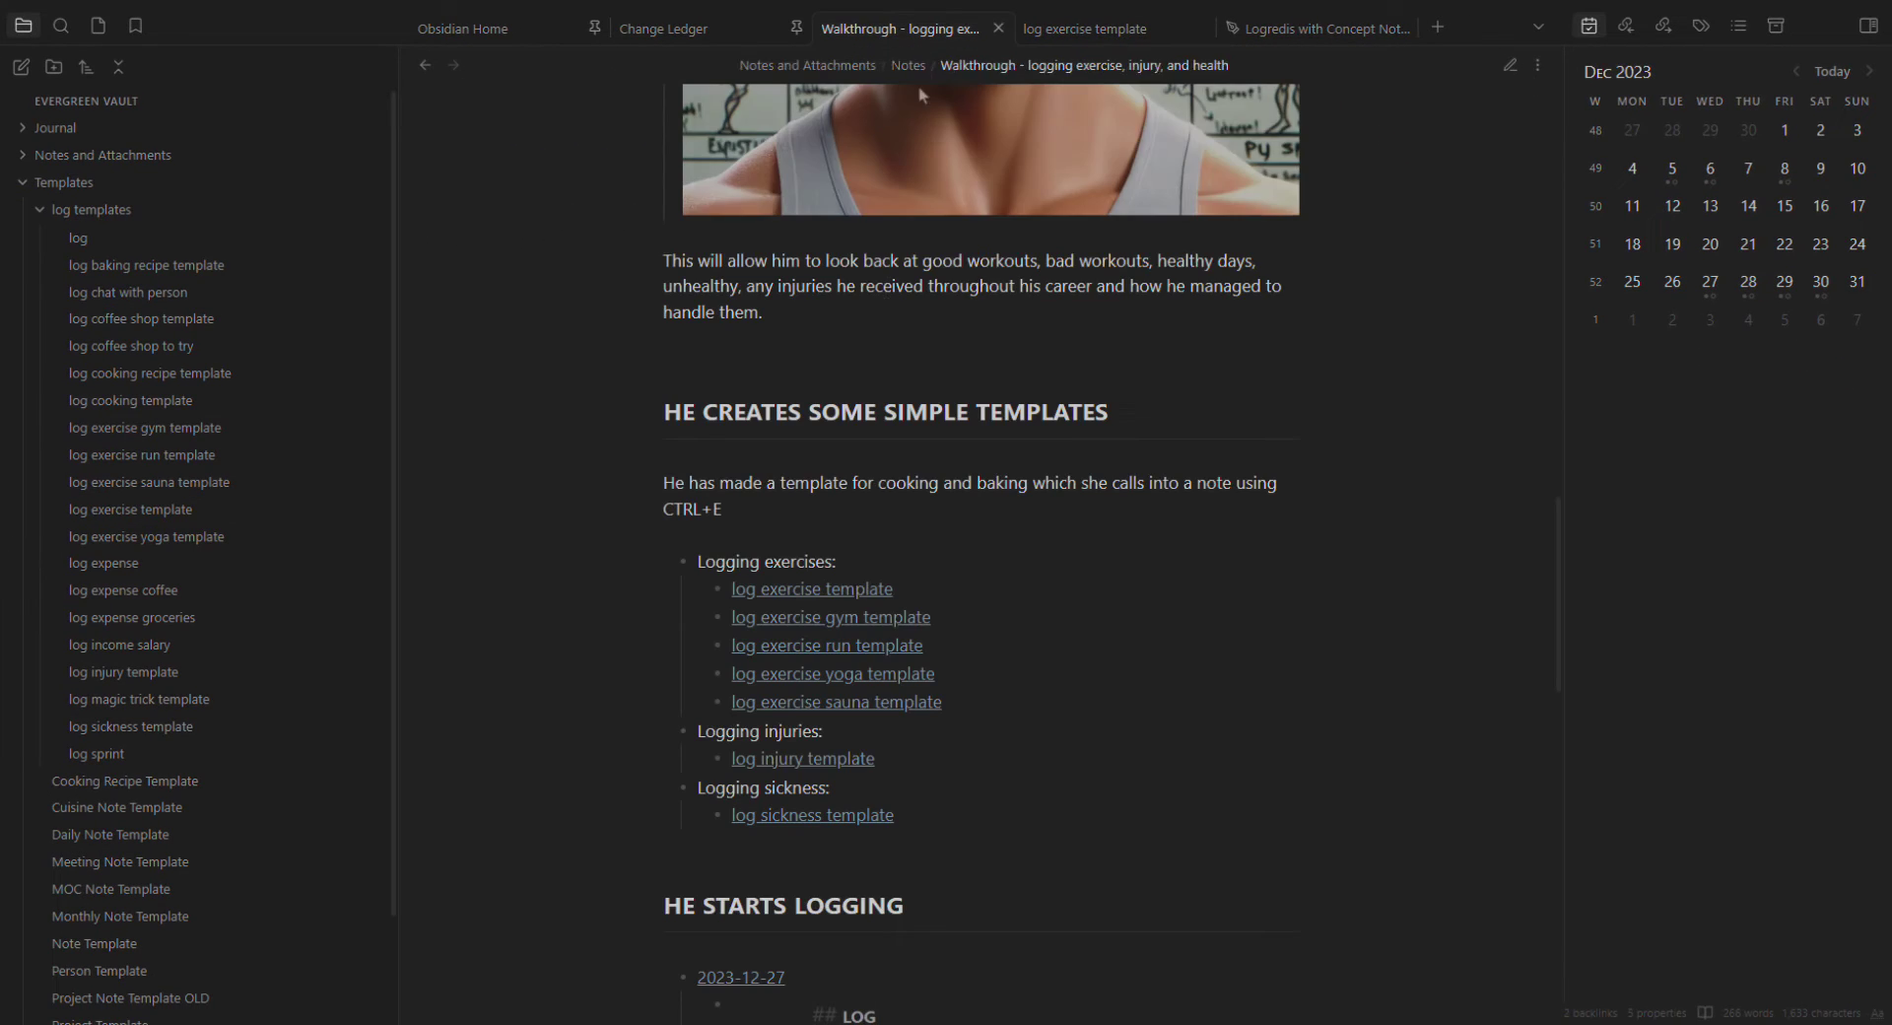
Step: Open the log exercise gym template, select its first cursor placeholder, and go back
{"action": "left_click", "coordinate": [889, 617]}
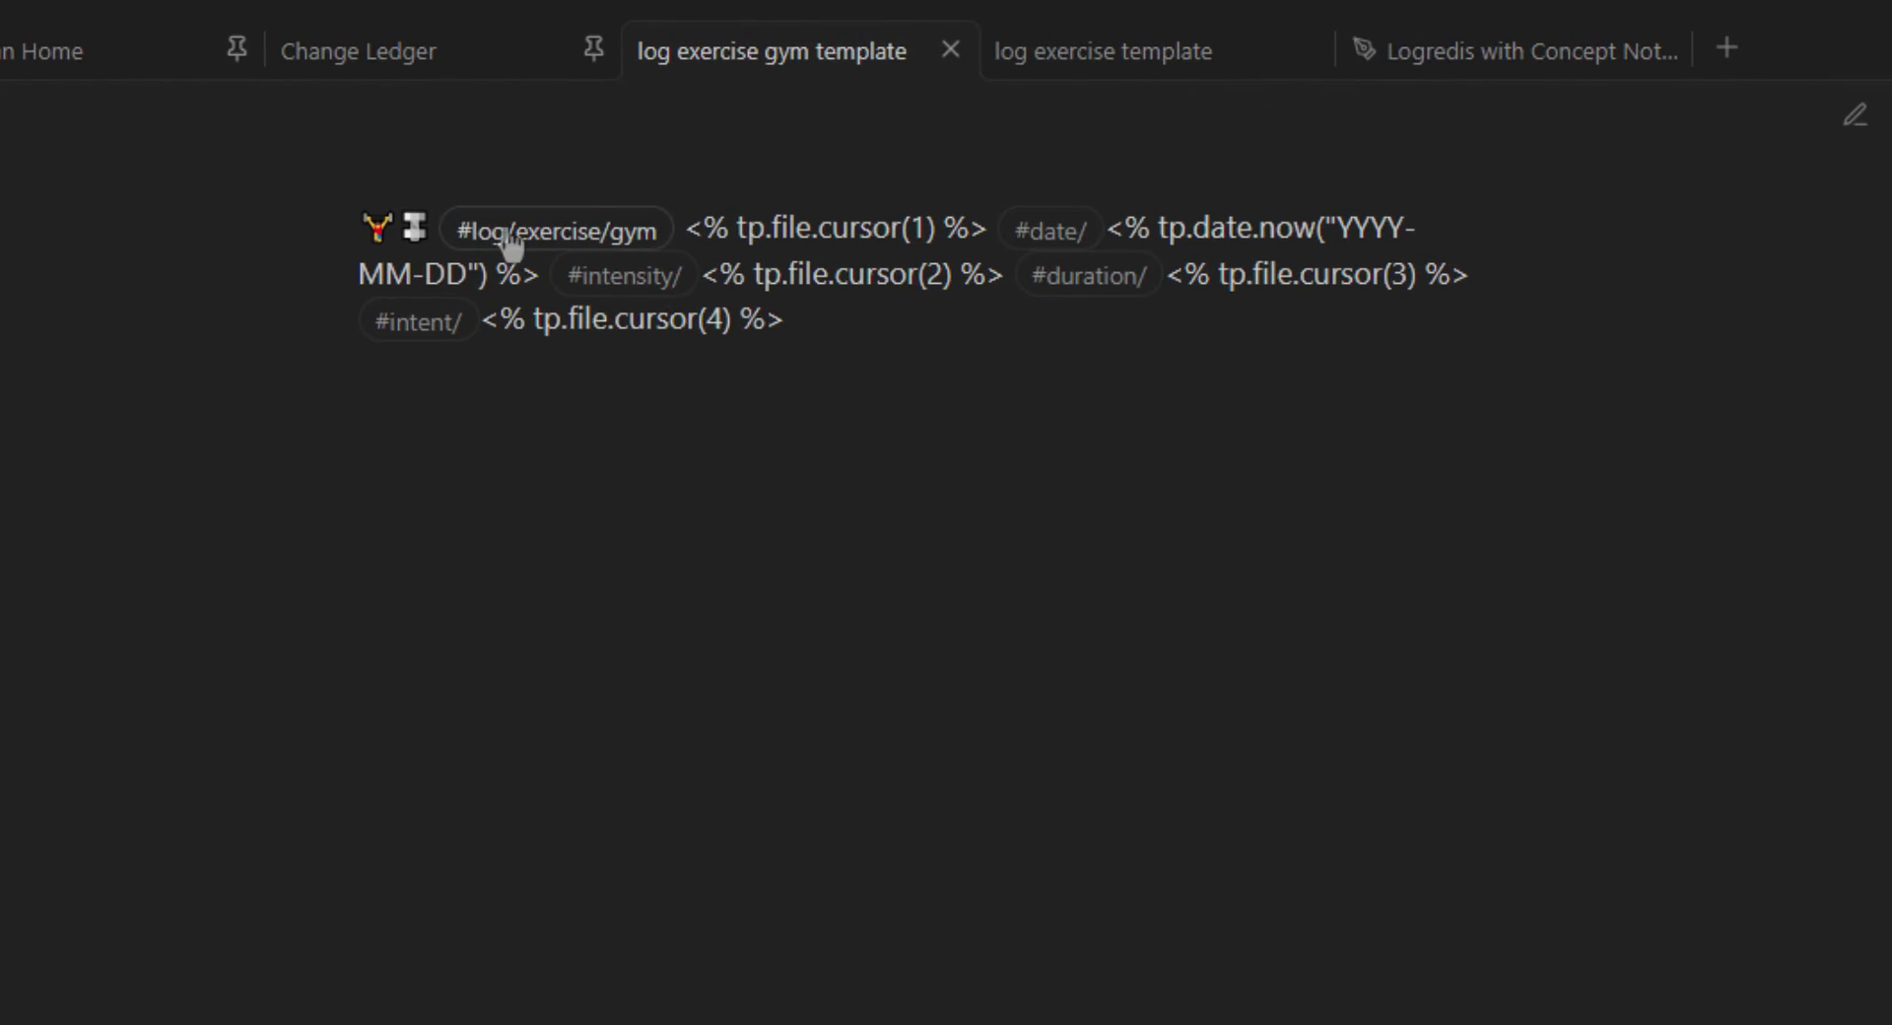
{"action": "left_click_drag", "start_coordinate": [677, 233], "coordinate": [997, 228]}
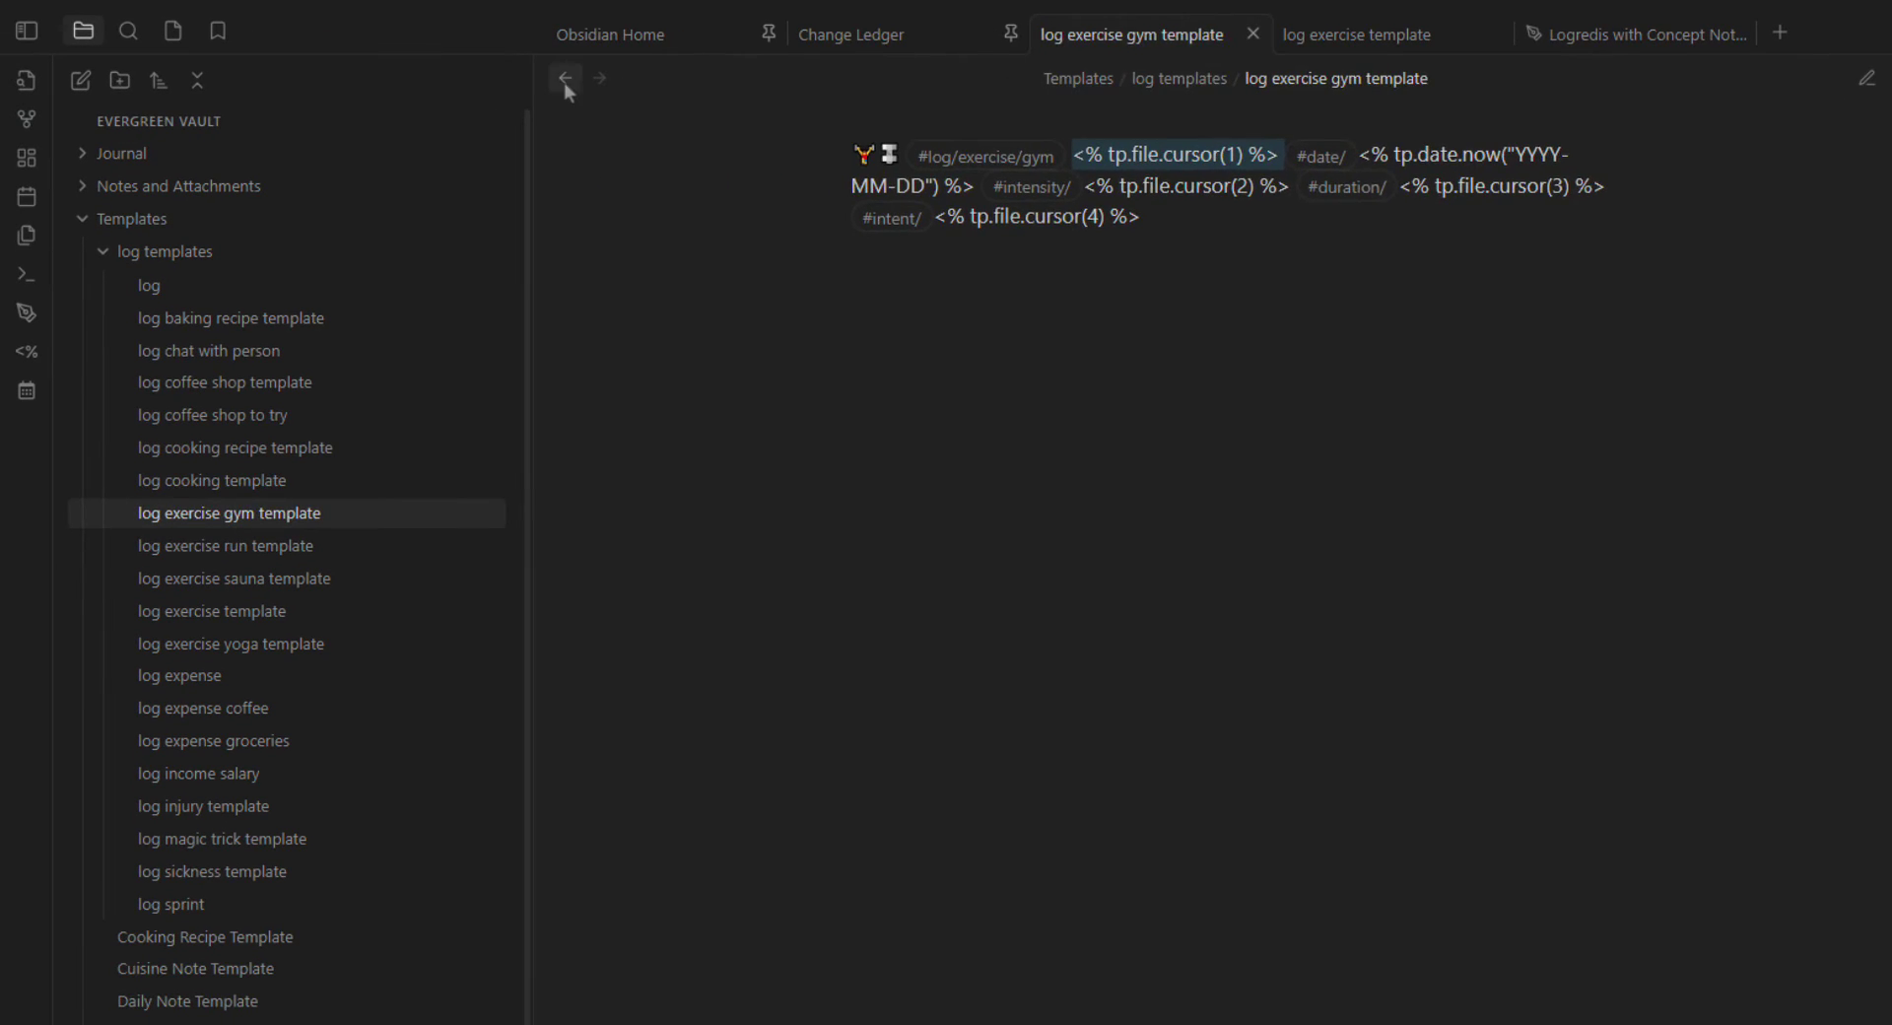
{"action": "left_click", "coordinate": [566, 83]}
Step: Open the yoga and run templates, returning to the Walkthrough note after each
{"action": "mouse_move", "coordinate": [1067, 819]}
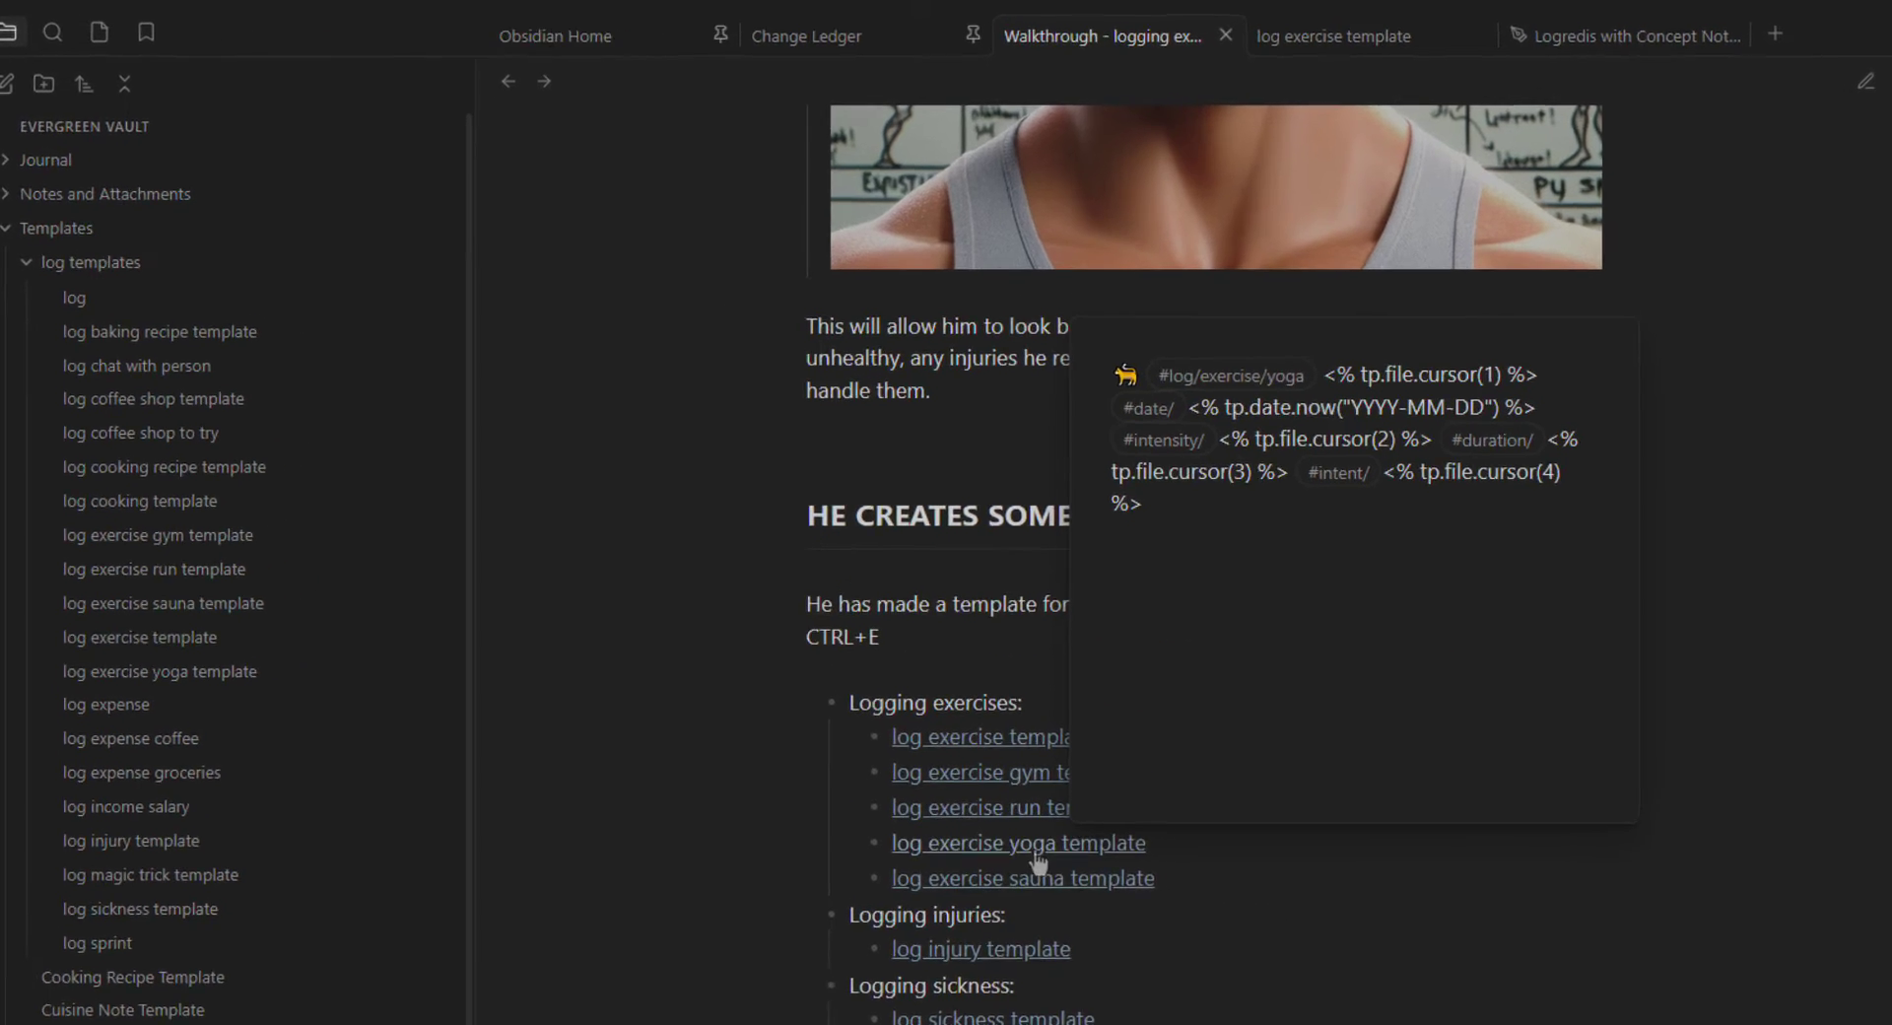
{"action": "left_click", "coordinate": [1034, 845]}
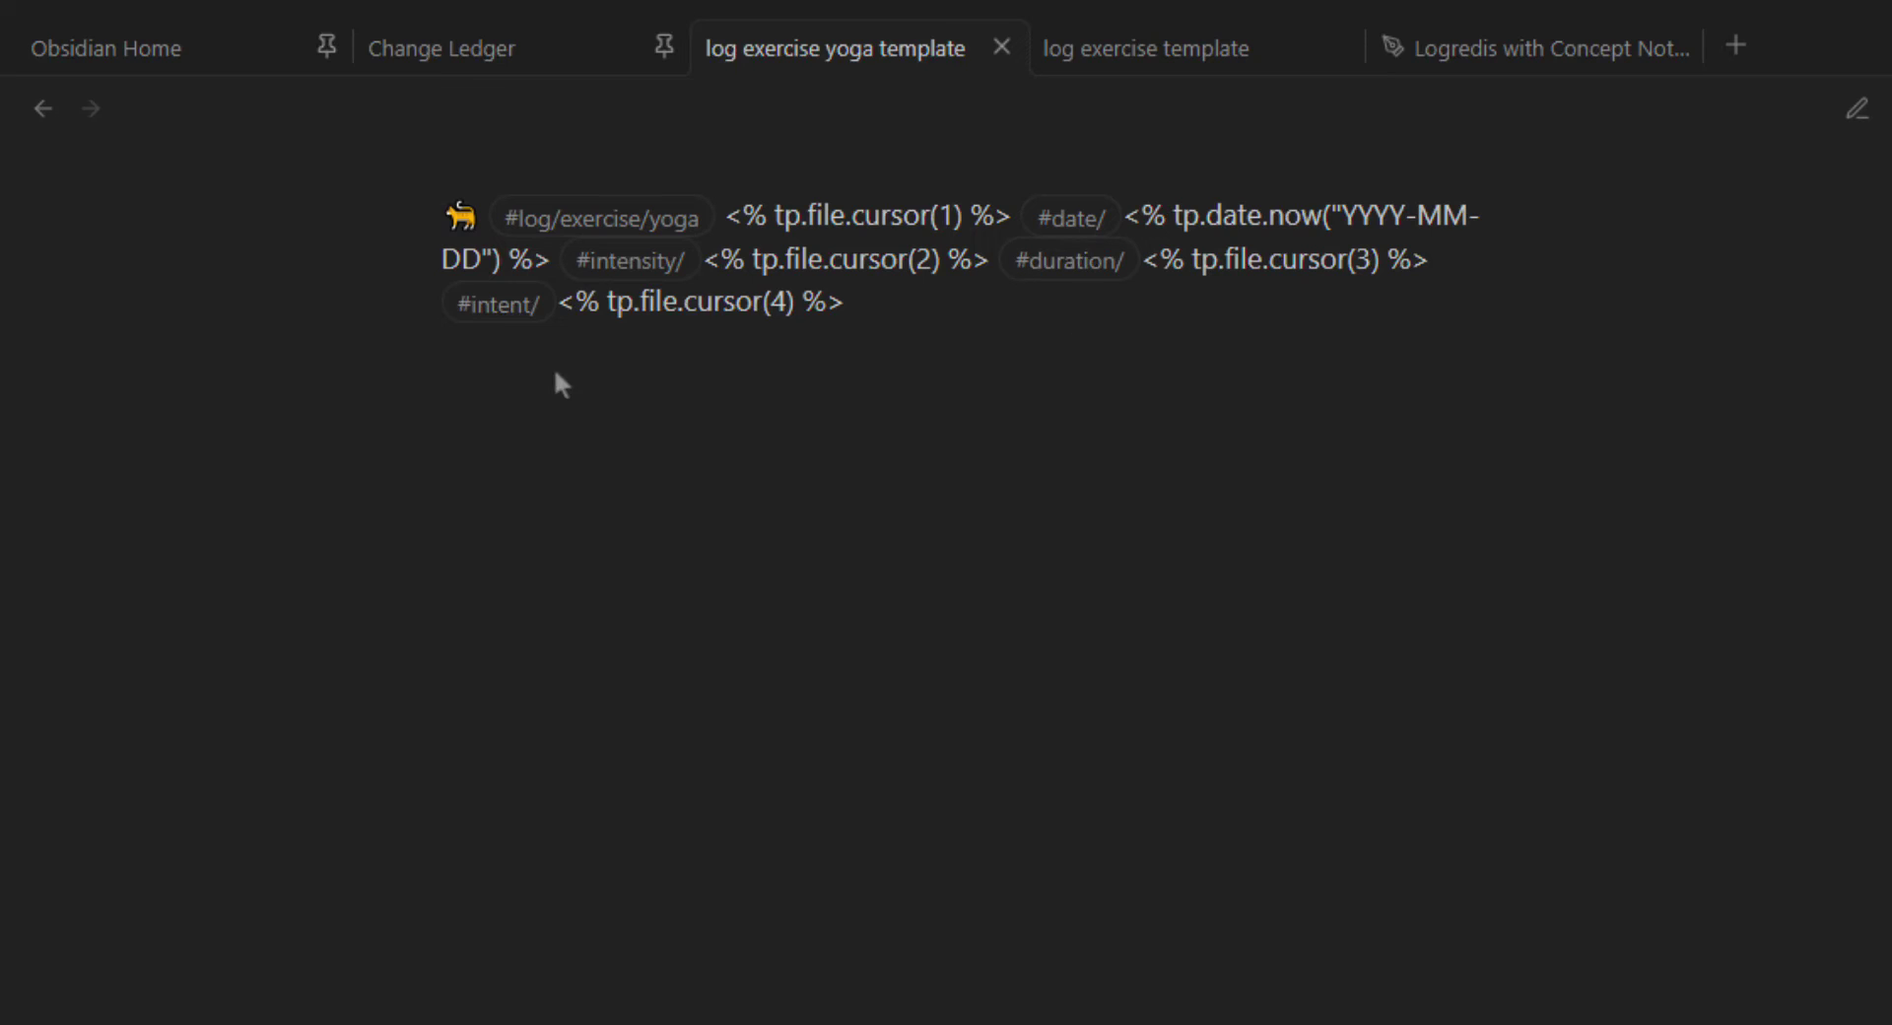
{"action": "left_click", "coordinate": [43, 109]}
{"action": "scroll", "coordinate": [986, 591], "scroll_direction": "down", "scroll_amount": 8}
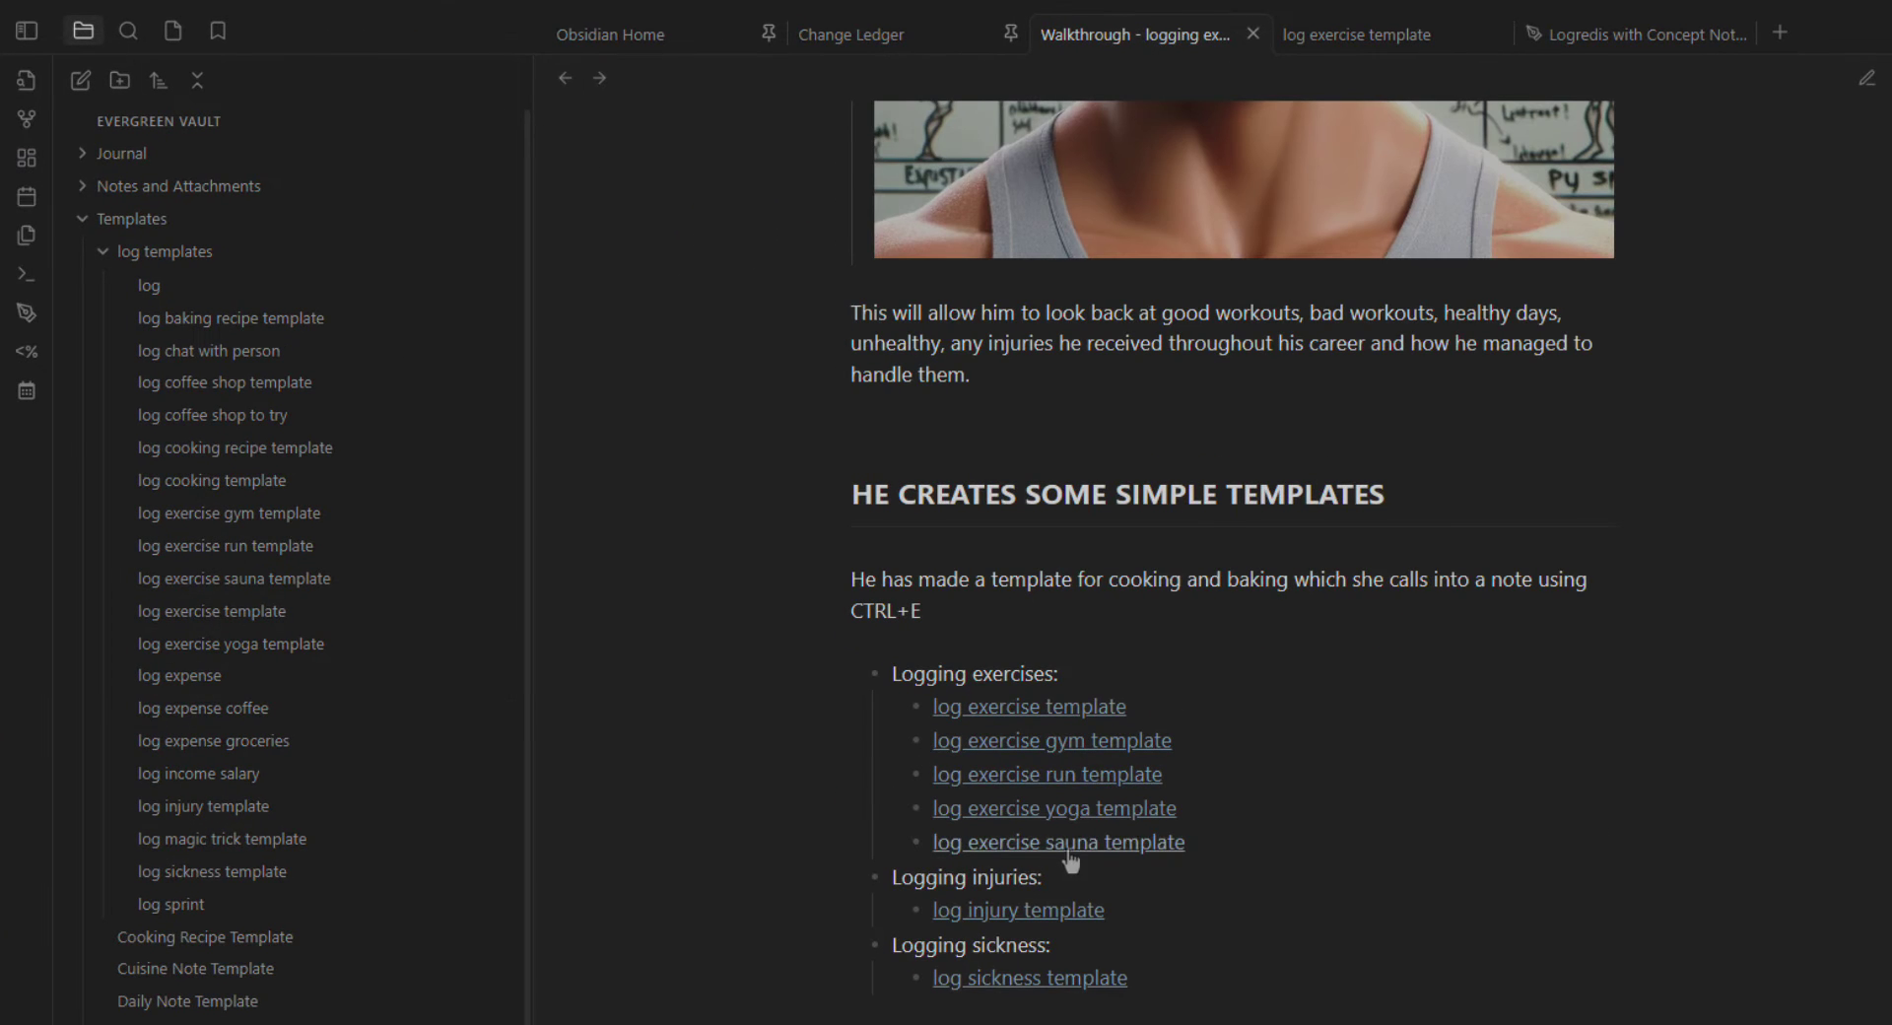
{"action": "left_click", "coordinate": [1074, 774]}
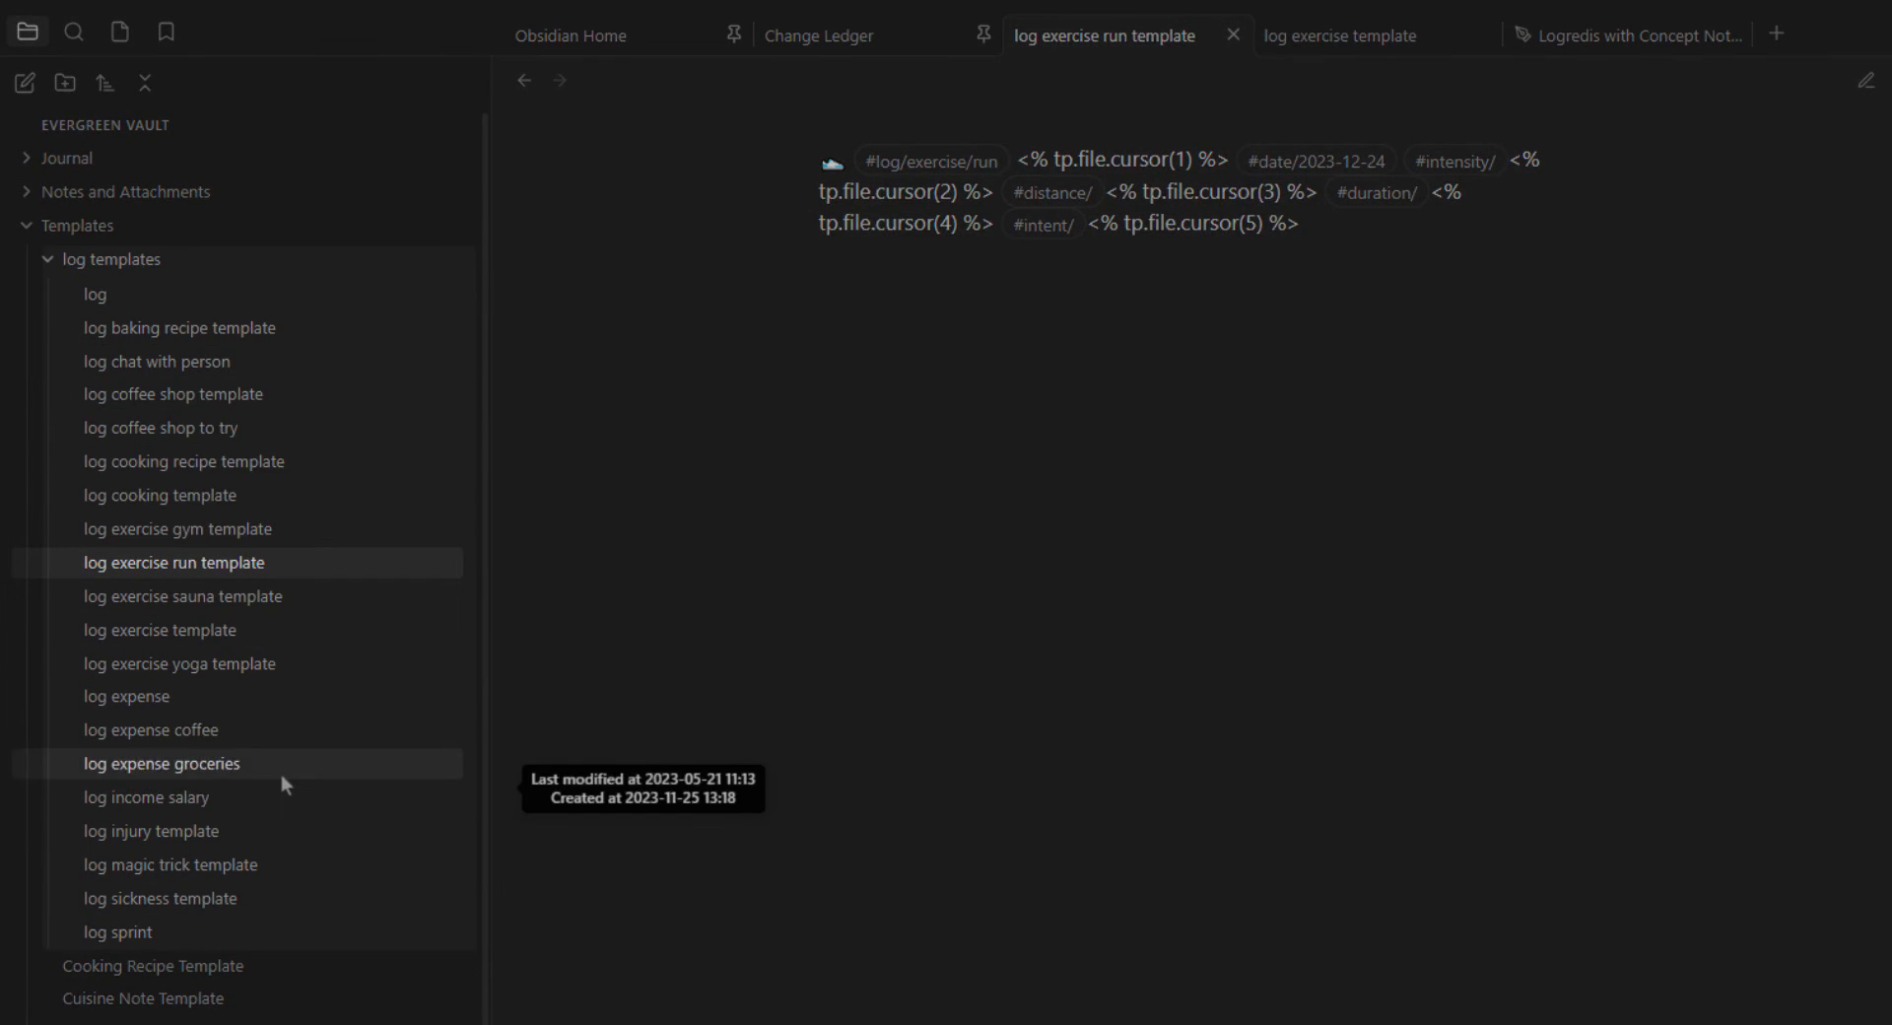
{"action": "left_click", "coordinate": [528, 84]}
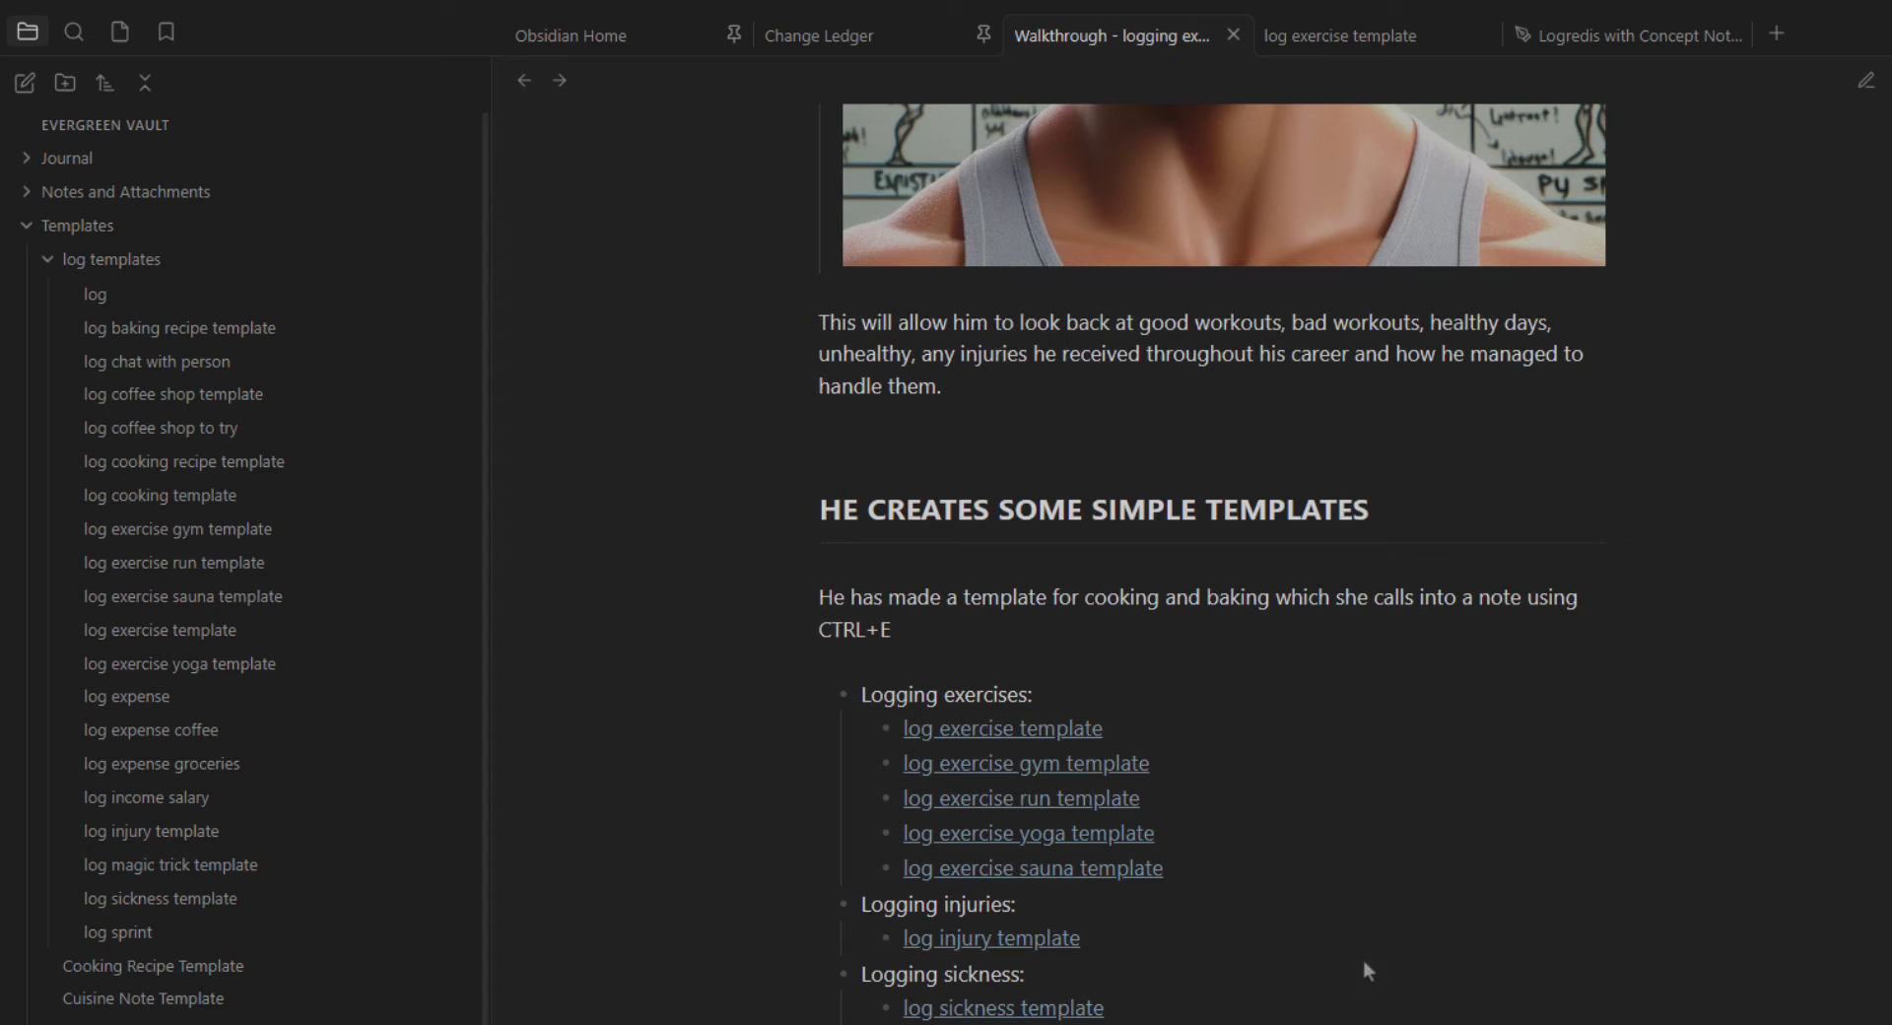
Step: Point out the injury and sickness template links, then scroll to the 'He starts logging' section
{"action": "mouse_move", "coordinate": [961, 944]}
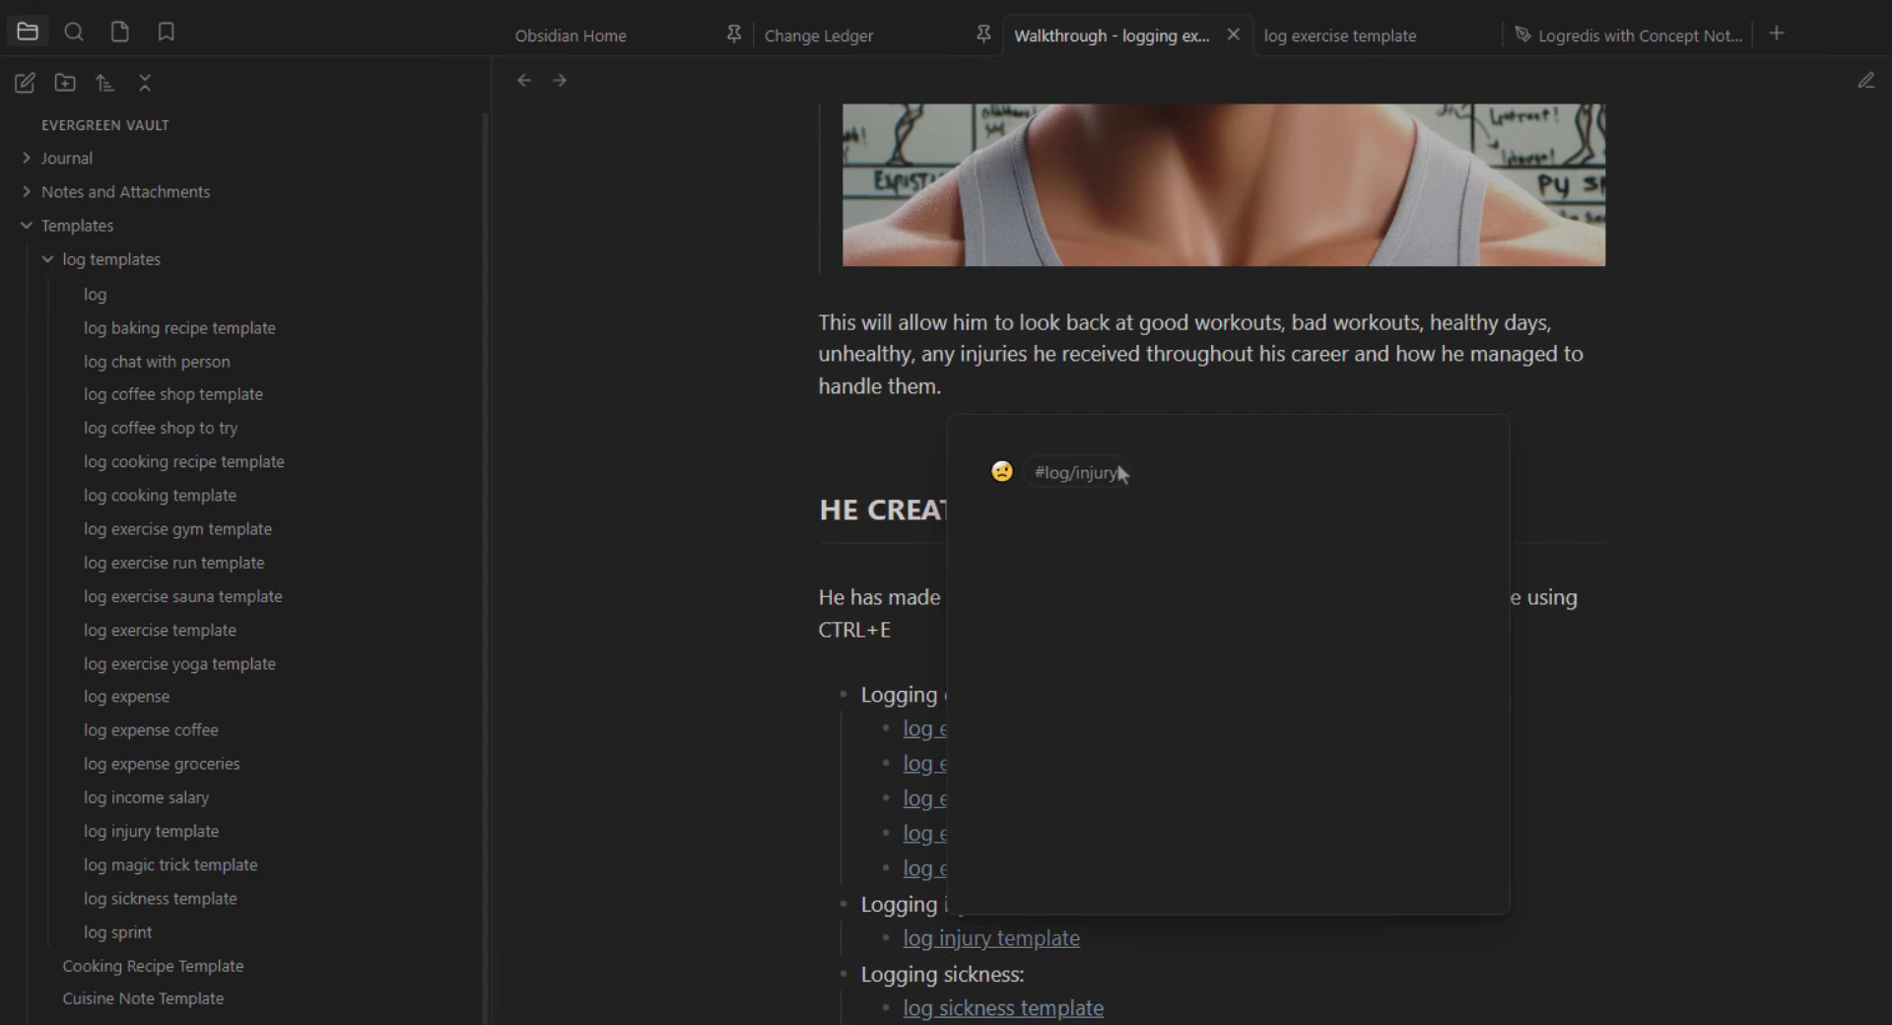
{"action": "right_click", "coordinate": [956, 1018]}
{"action": "key", "text": "Escape"}
{"action": "mouse_move", "coordinate": [1039, 1017]}
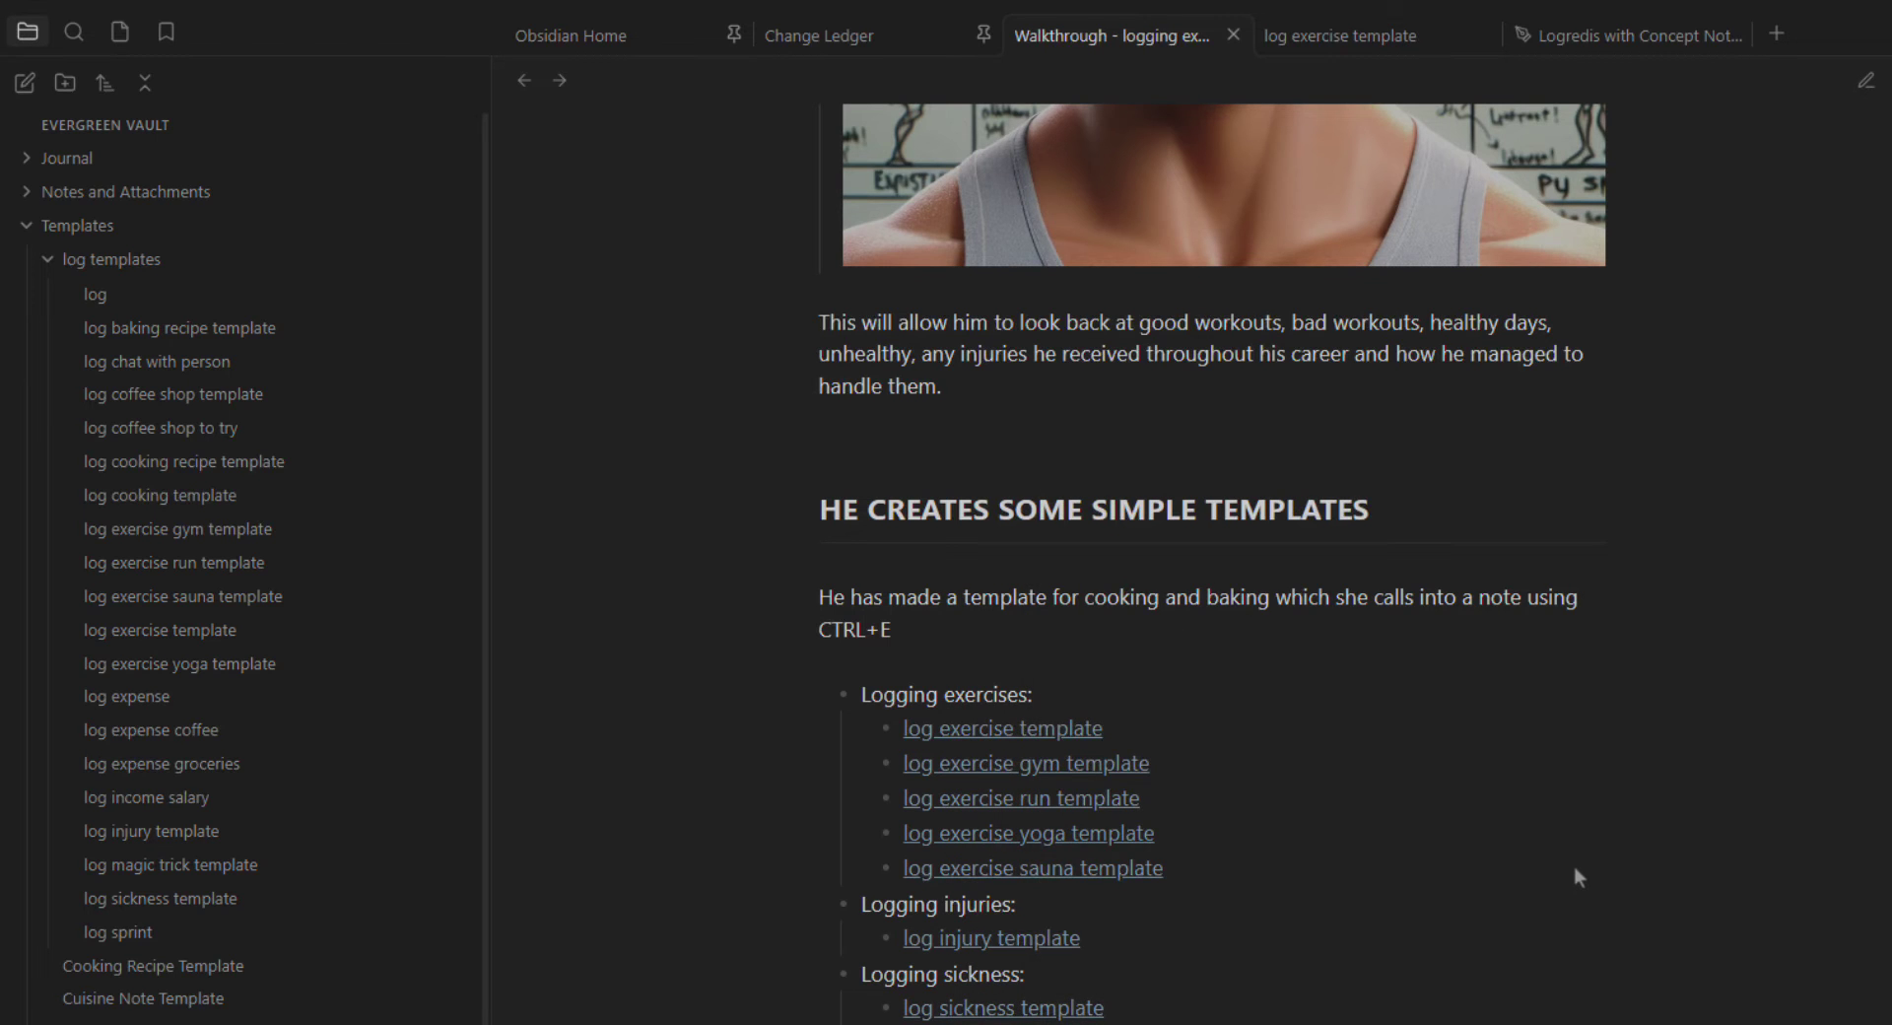
{"action": "scroll", "coordinate": [1570, 860], "scroll_direction": "down", "scroll_amount": 4}
{"action": "scroll", "coordinate": [1574, 858], "scroll_direction": "down", "scroll_amount": 3}
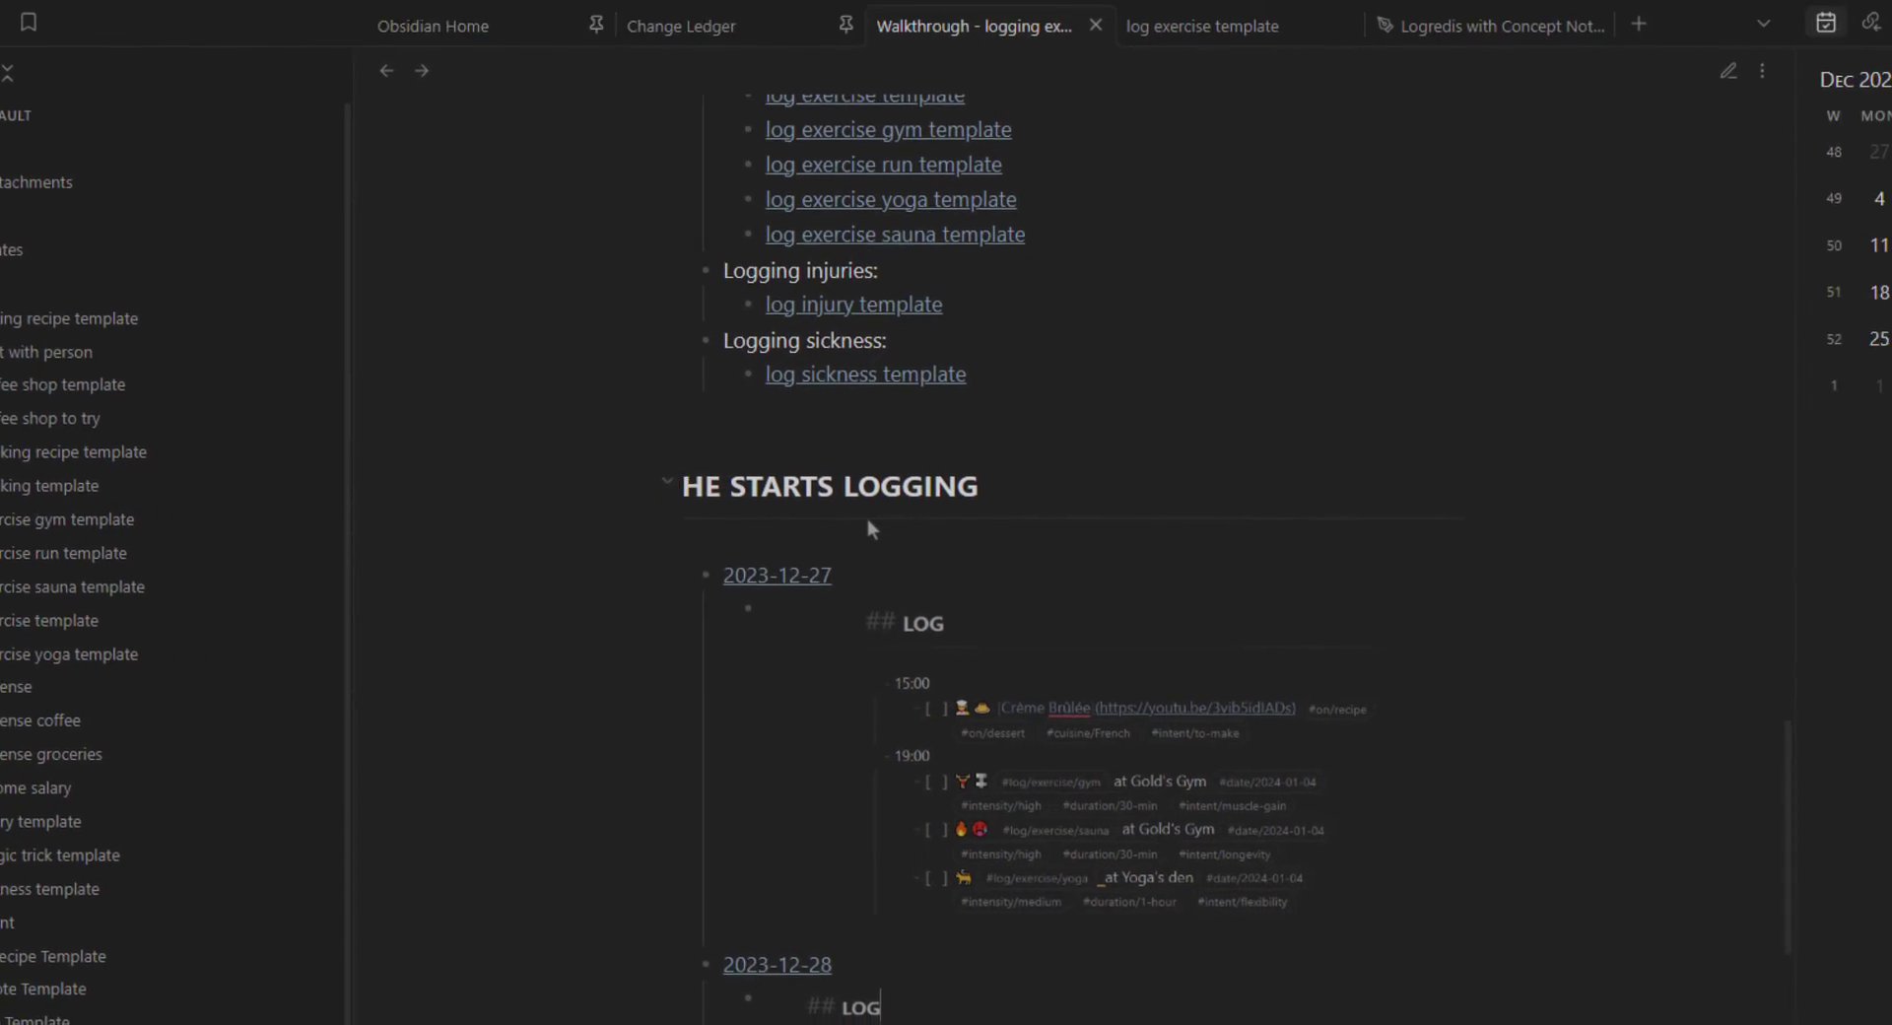
Step: Enlarge the embedded LOG screenshot, then close the enlarged view
{"action": "left_click", "coordinate": [988, 764]}
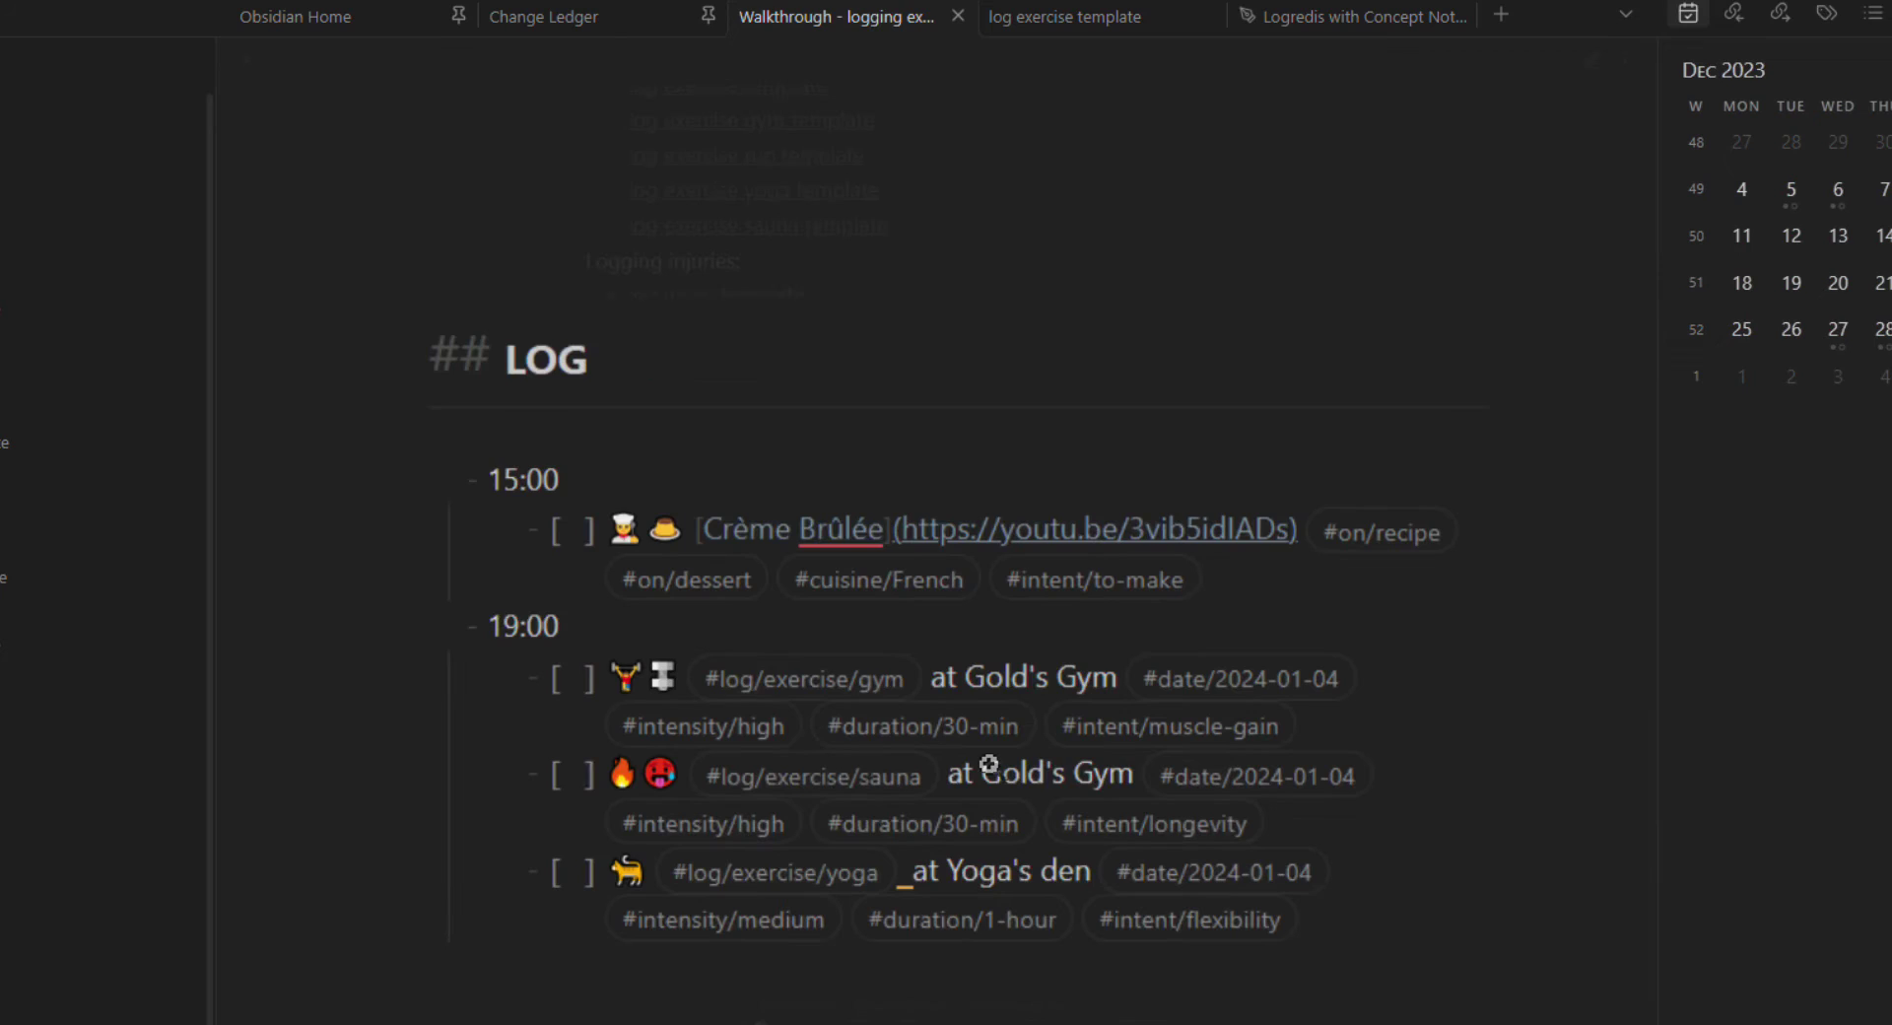
{"action": "left_click_drag", "start_coordinate": [988, 764], "coordinate": [1666, 611]}
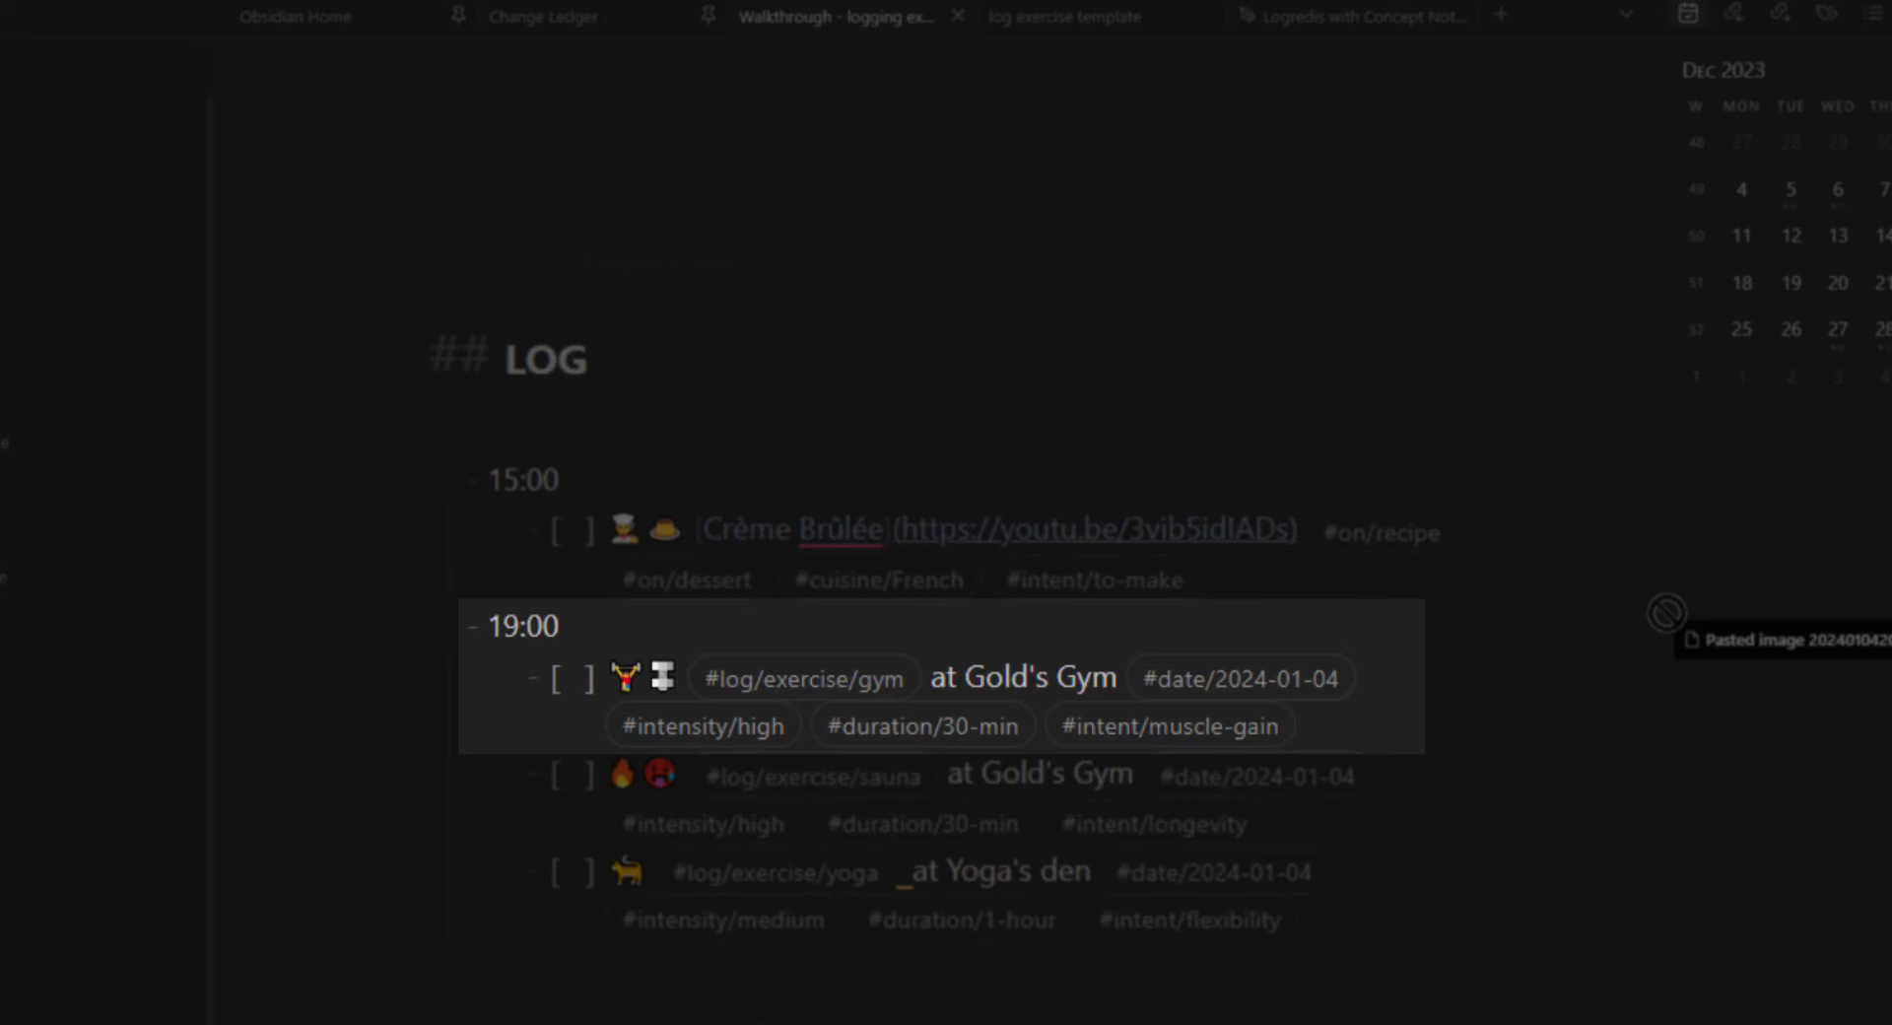
{"action": "left_click_drag", "start_coordinate": [1666, 612], "coordinate": [1660, 612]}
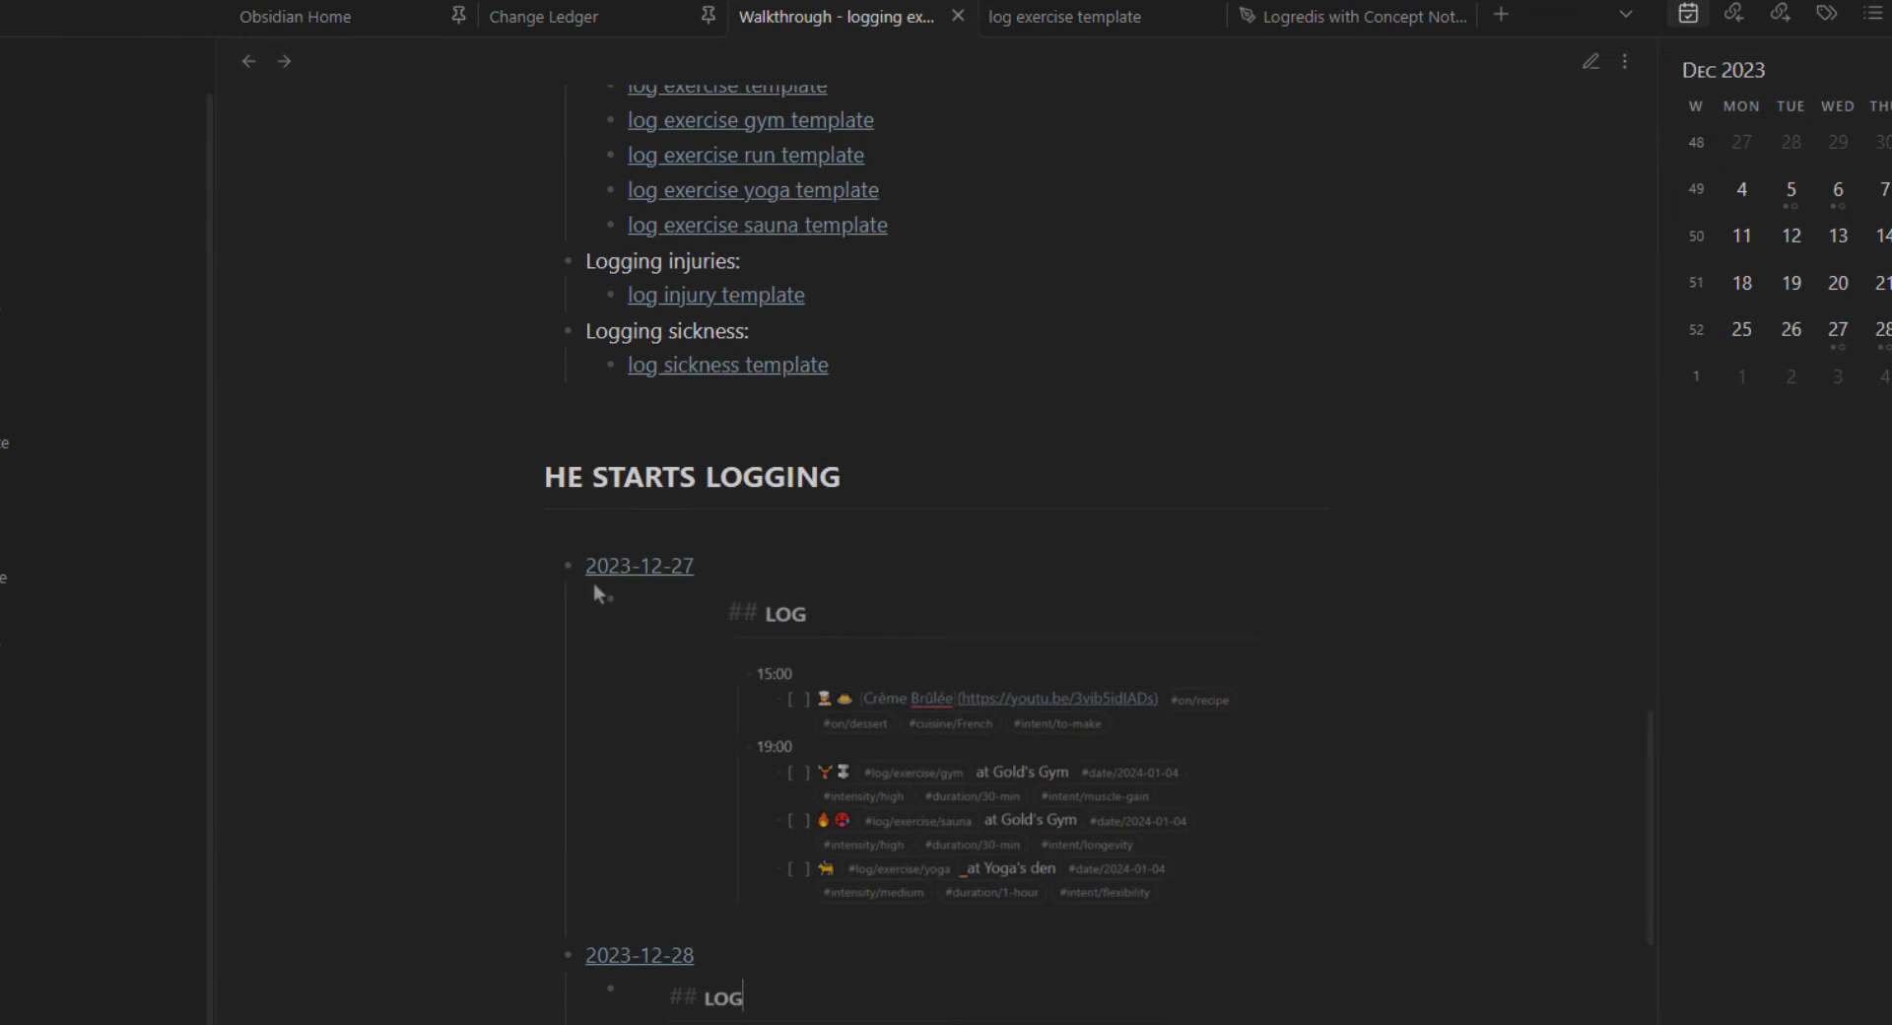
Step: Scroll down to the 2023-12-29 link and open that Daily Log note
{"action": "scroll", "coordinate": [597, 594], "scroll_direction": "down", "scroll_amount": 4}
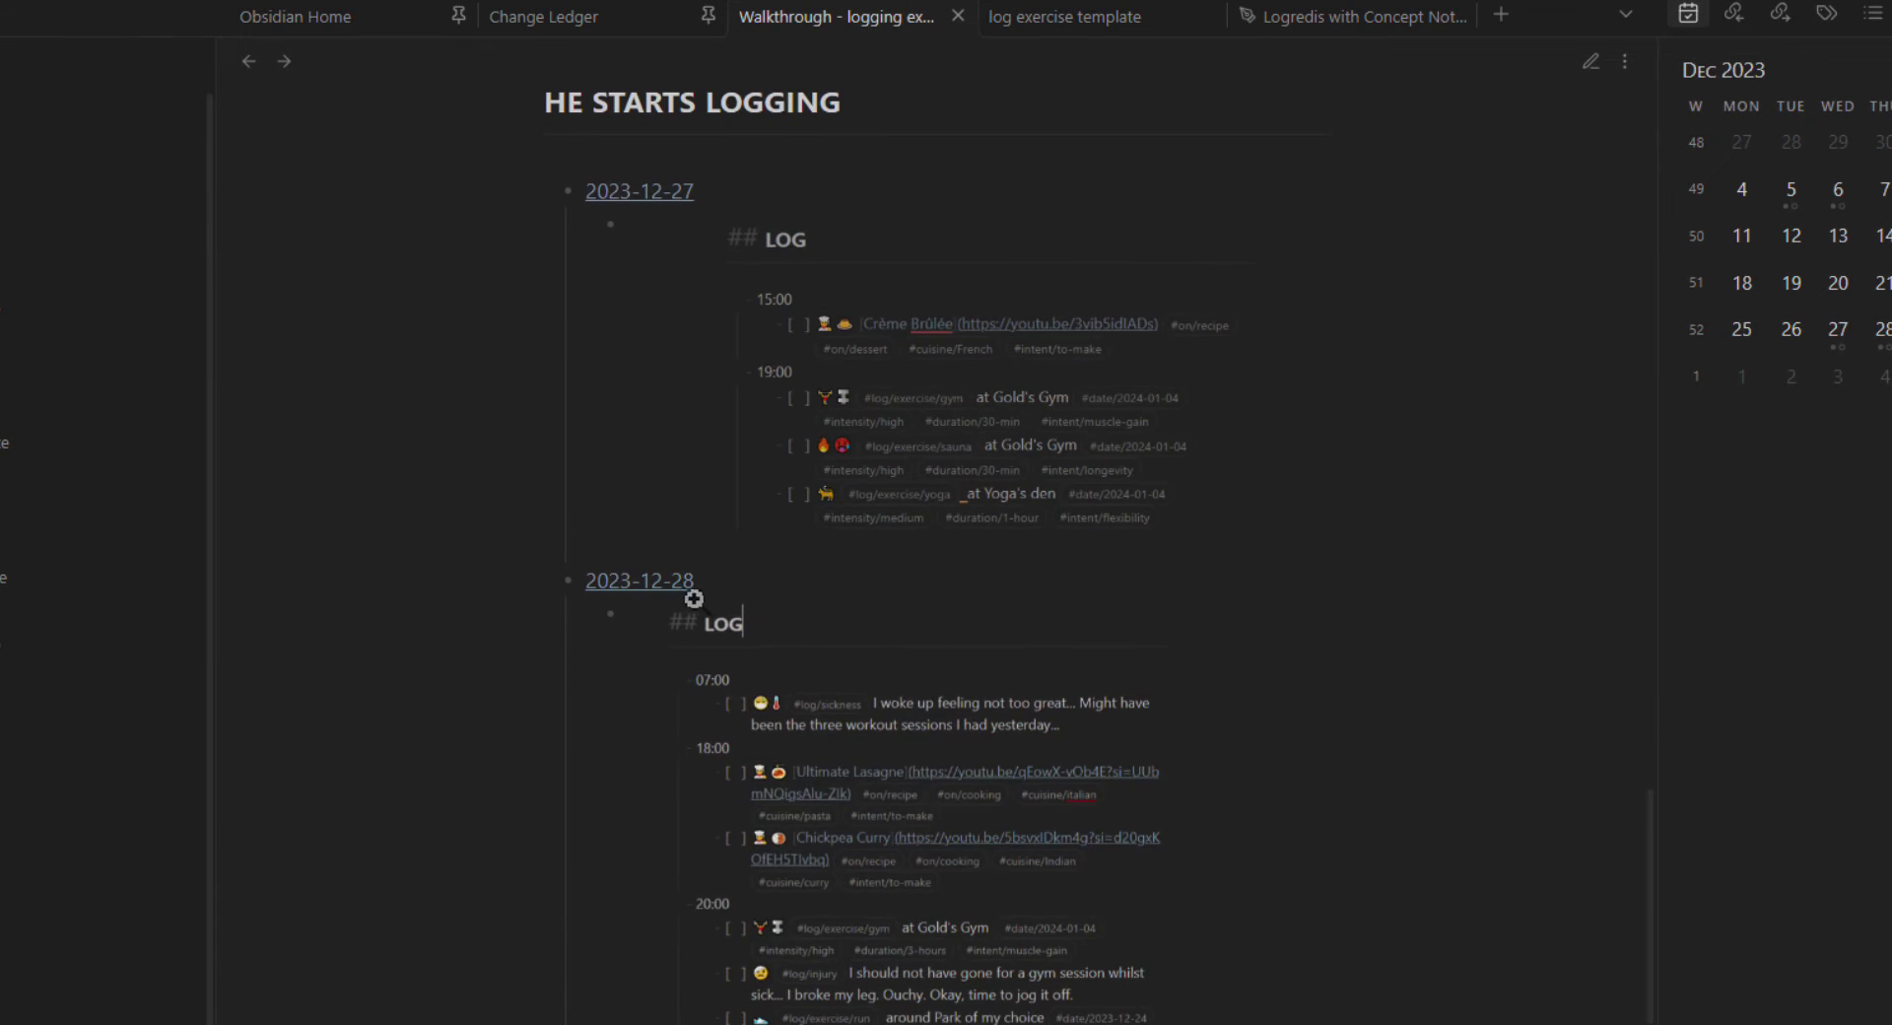
{"action": "scroll", "coordinate": [1314, 682], "scroll_direction": "down", "scroll_amount": 3}
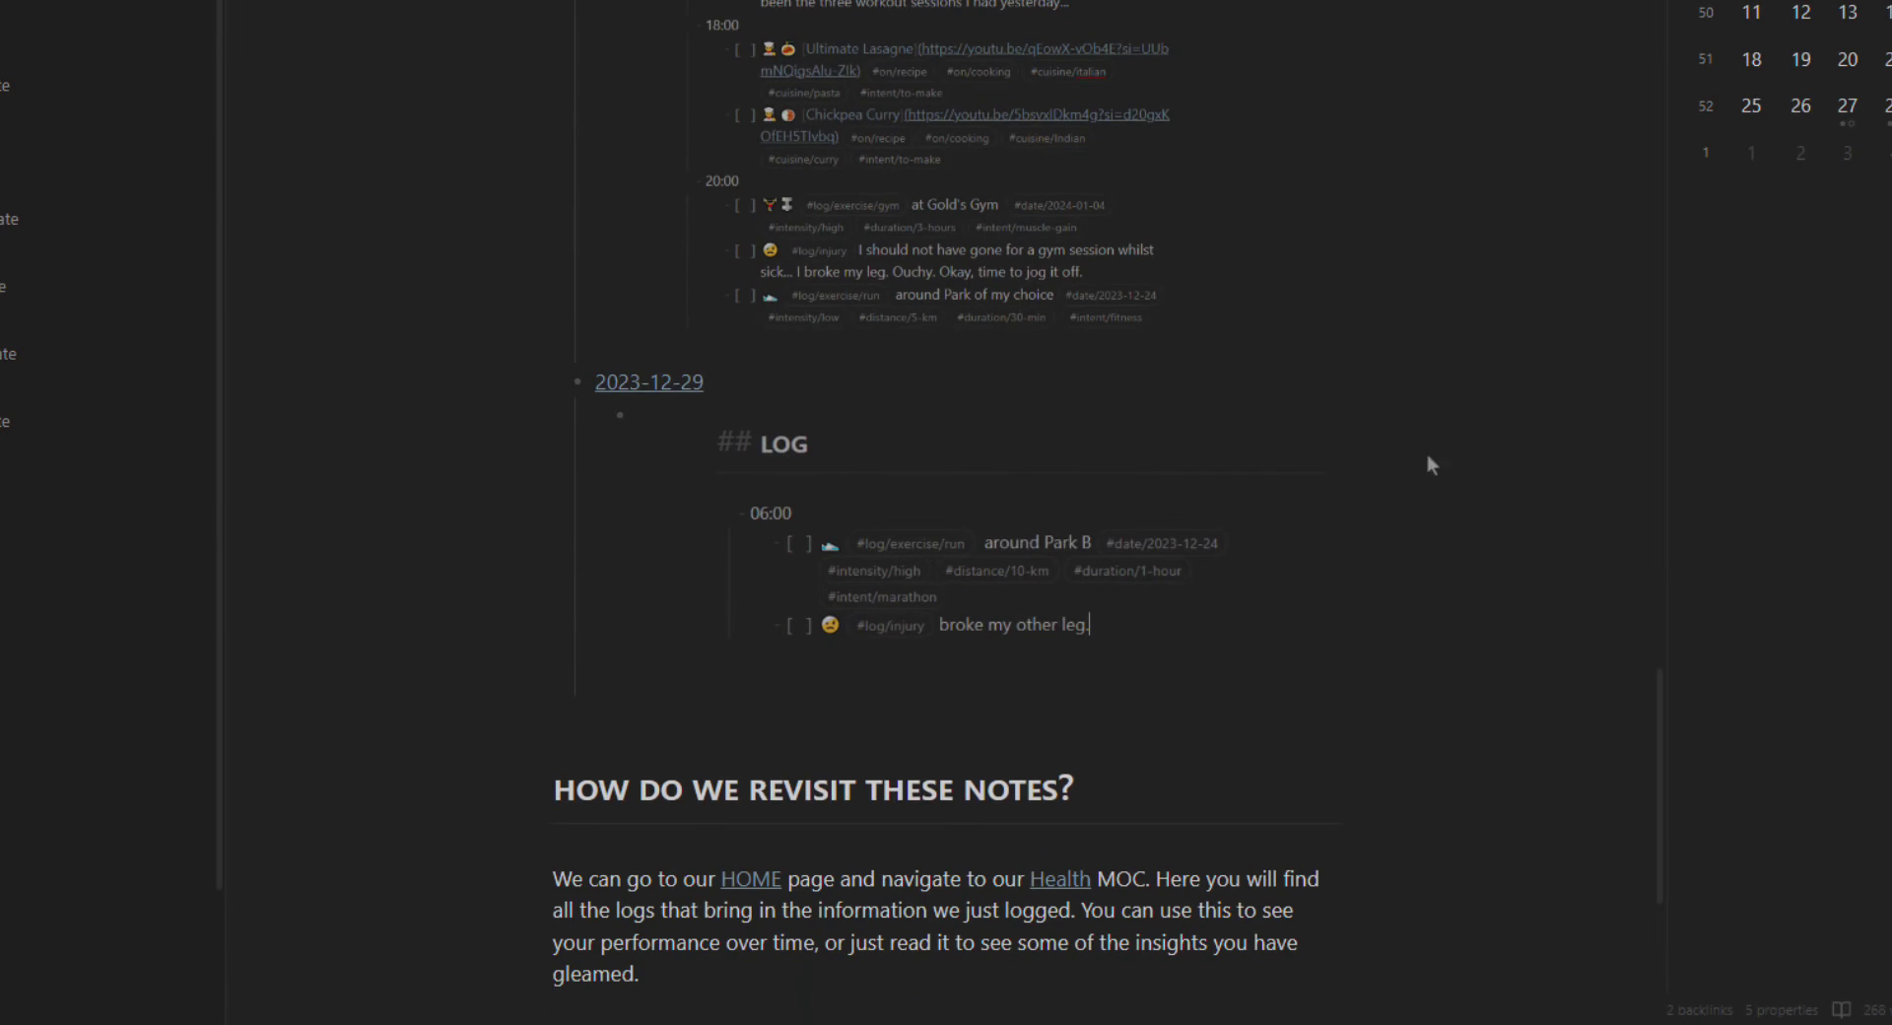
{"action": "mouse_move", "coordinate": [689, 392]}
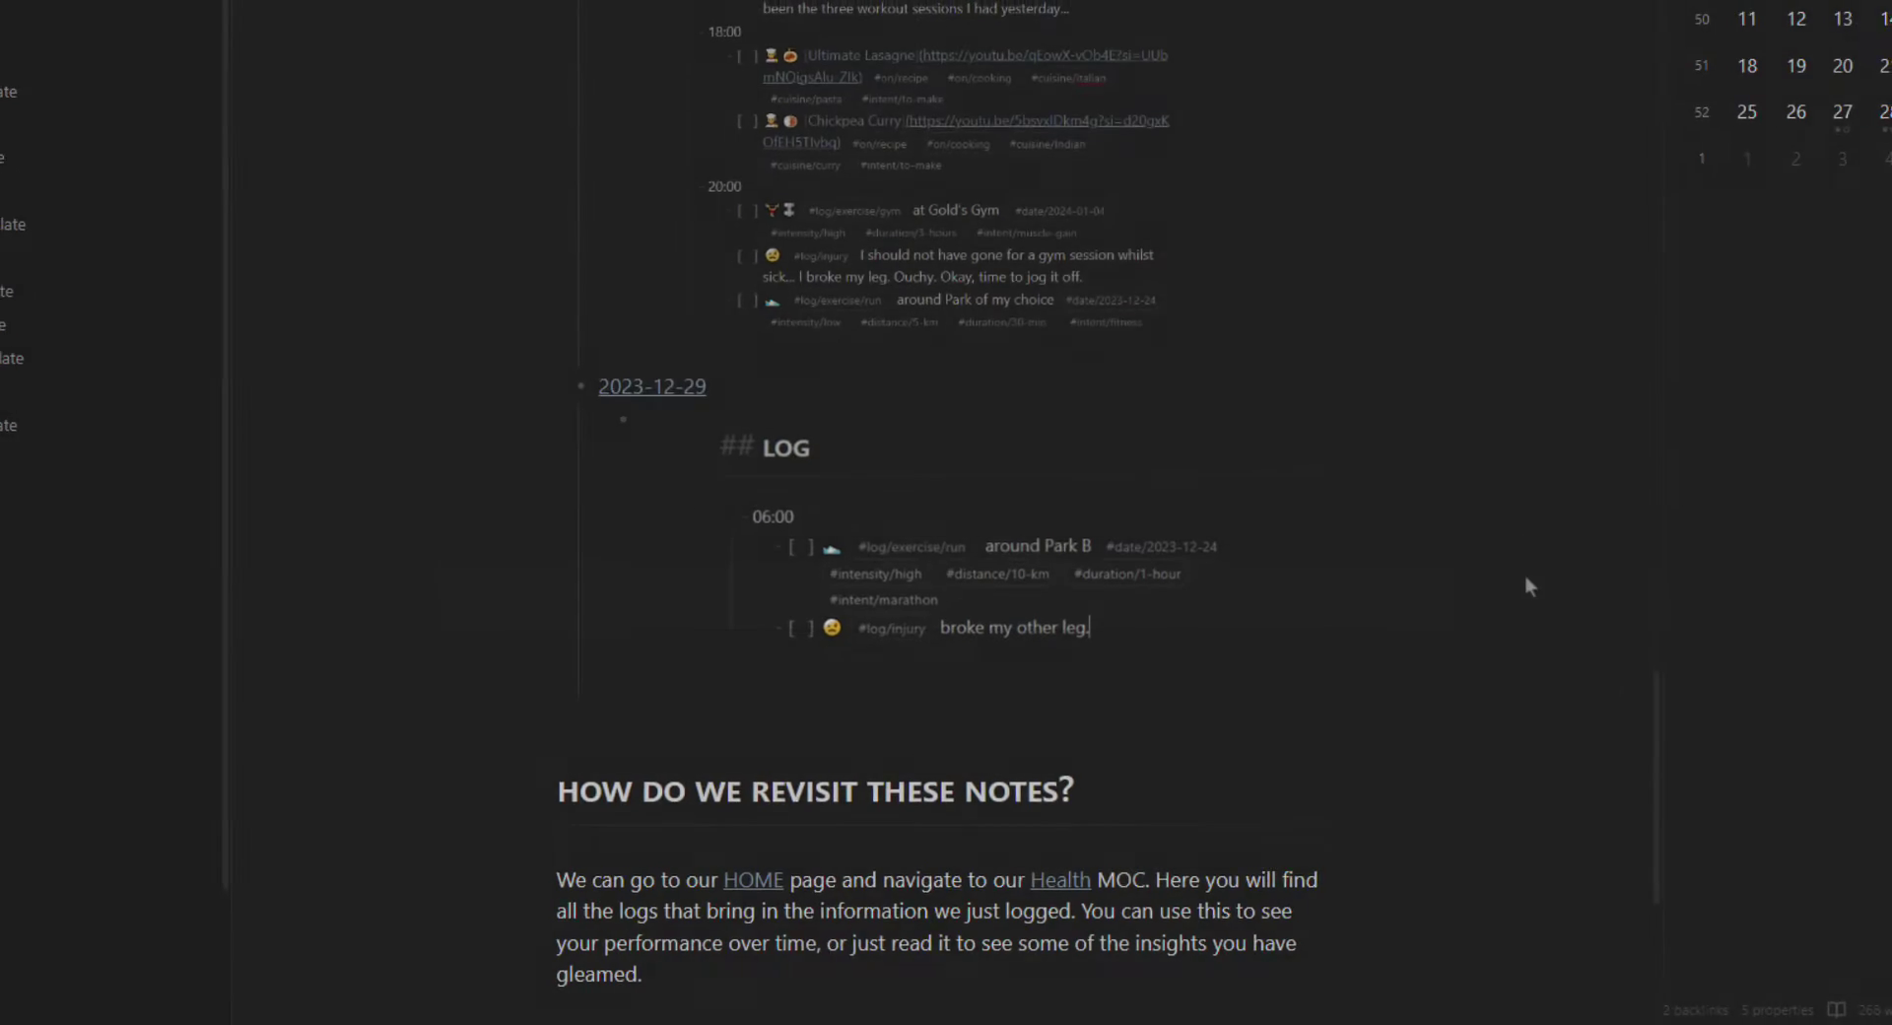
{"action": "left_click", "coordinate": [651, 387]}
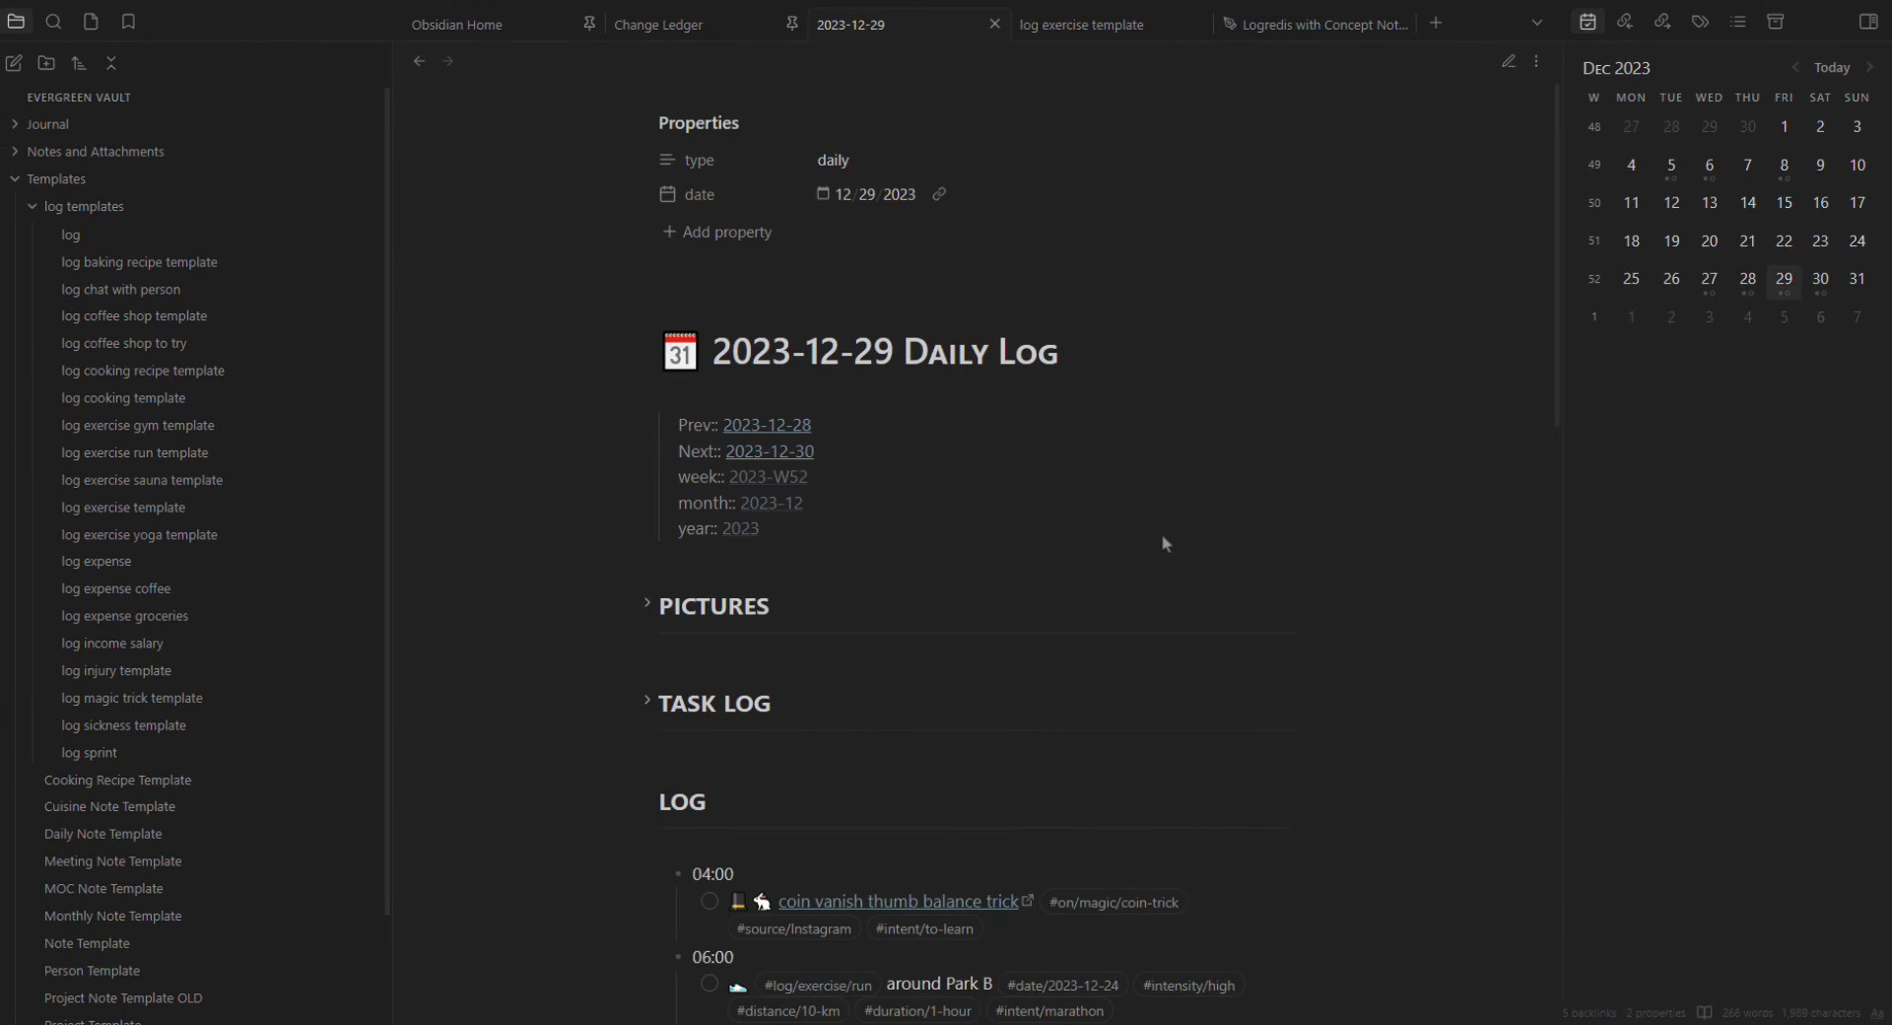
Step: In editing view, insert the log exercise run template into the empty task below the injury
{"action": "scroll", "coordinate": [874, 438], "scroll_direction": "down", "scroll_amount": 5}
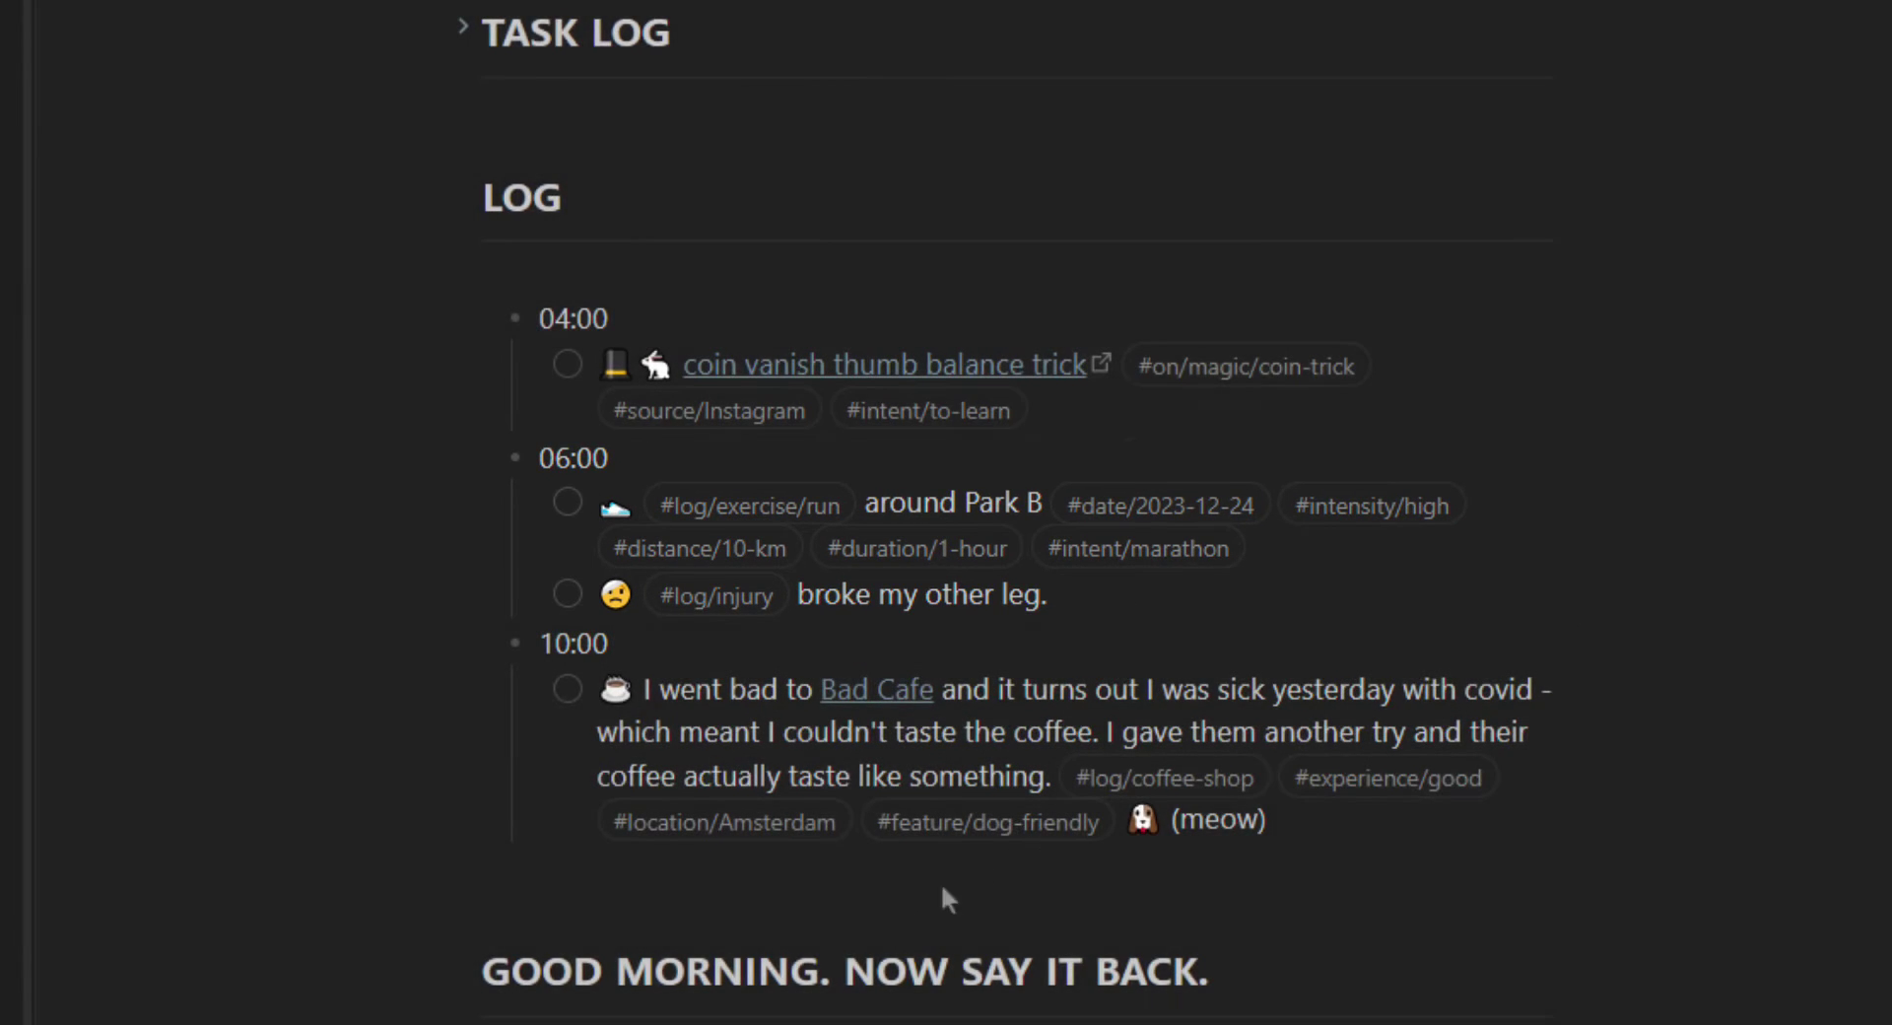
{"action": "key", "text": "ctrl+e"}
{"action": "left_click", "coordinate": [763, 609]}
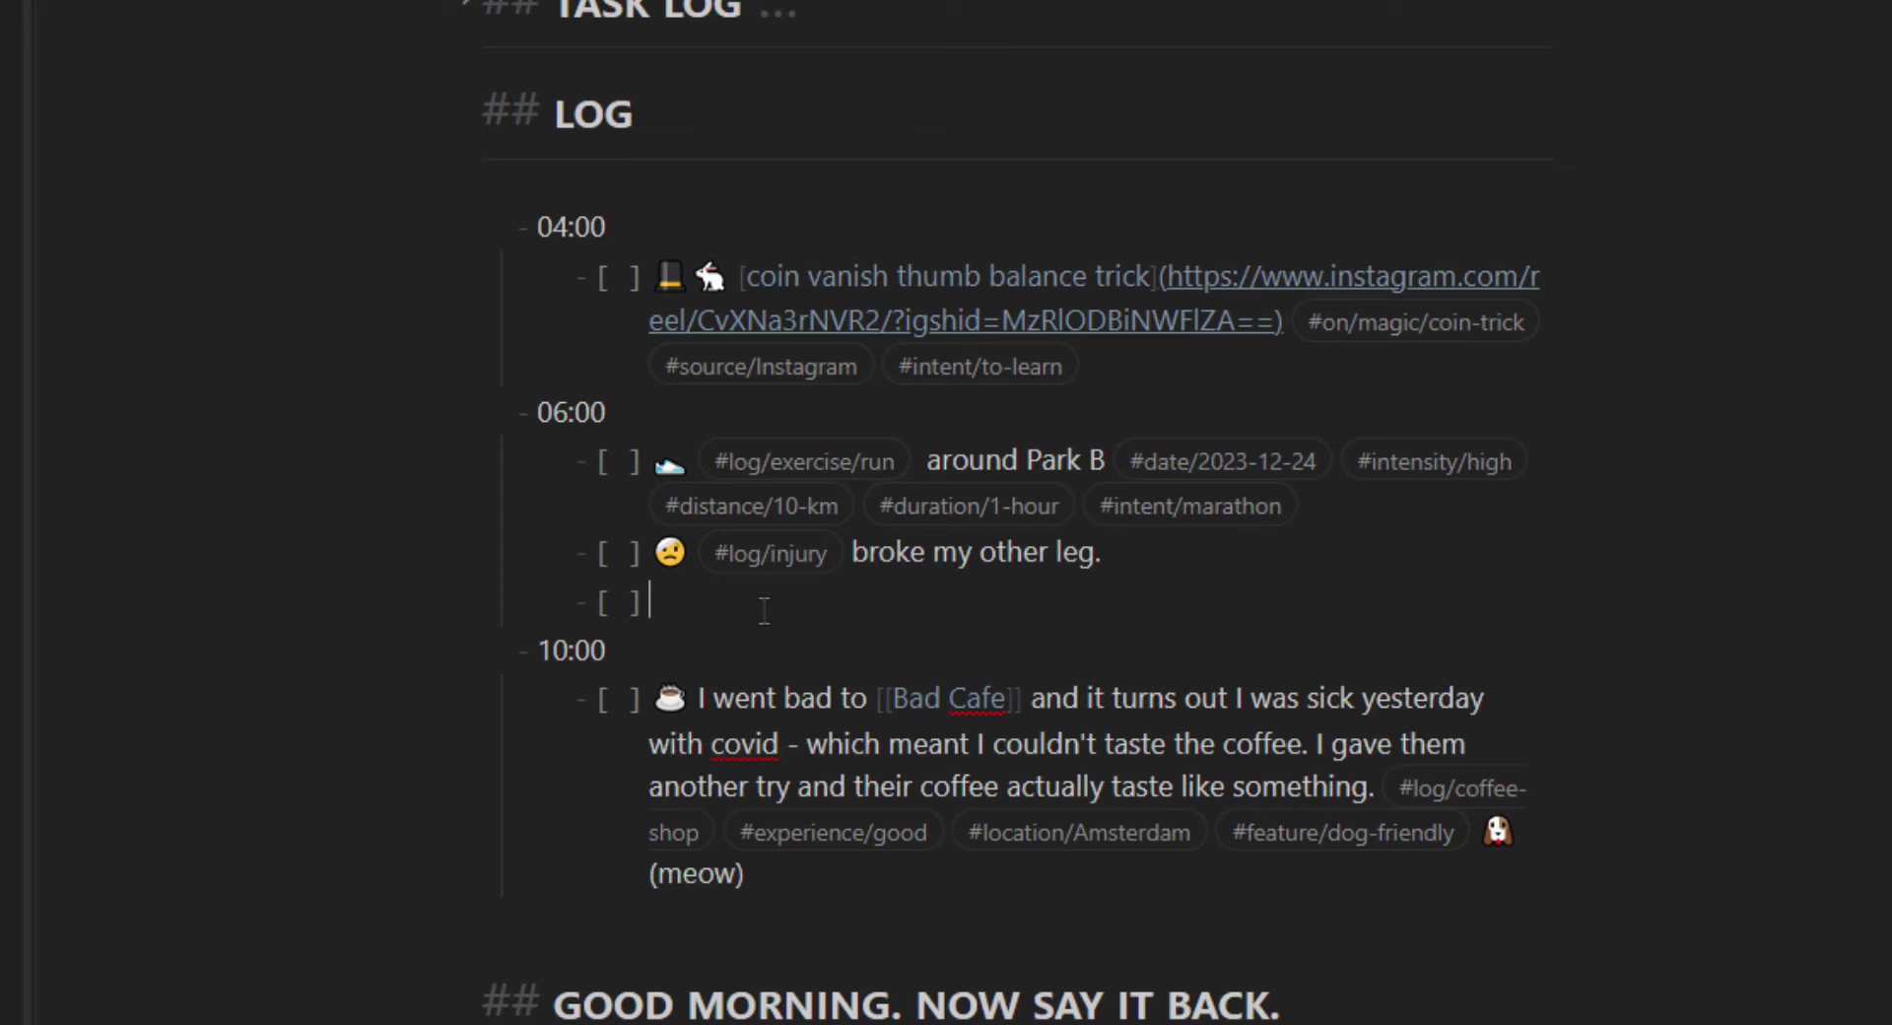
{"action": "key", "text": "alt+t"}
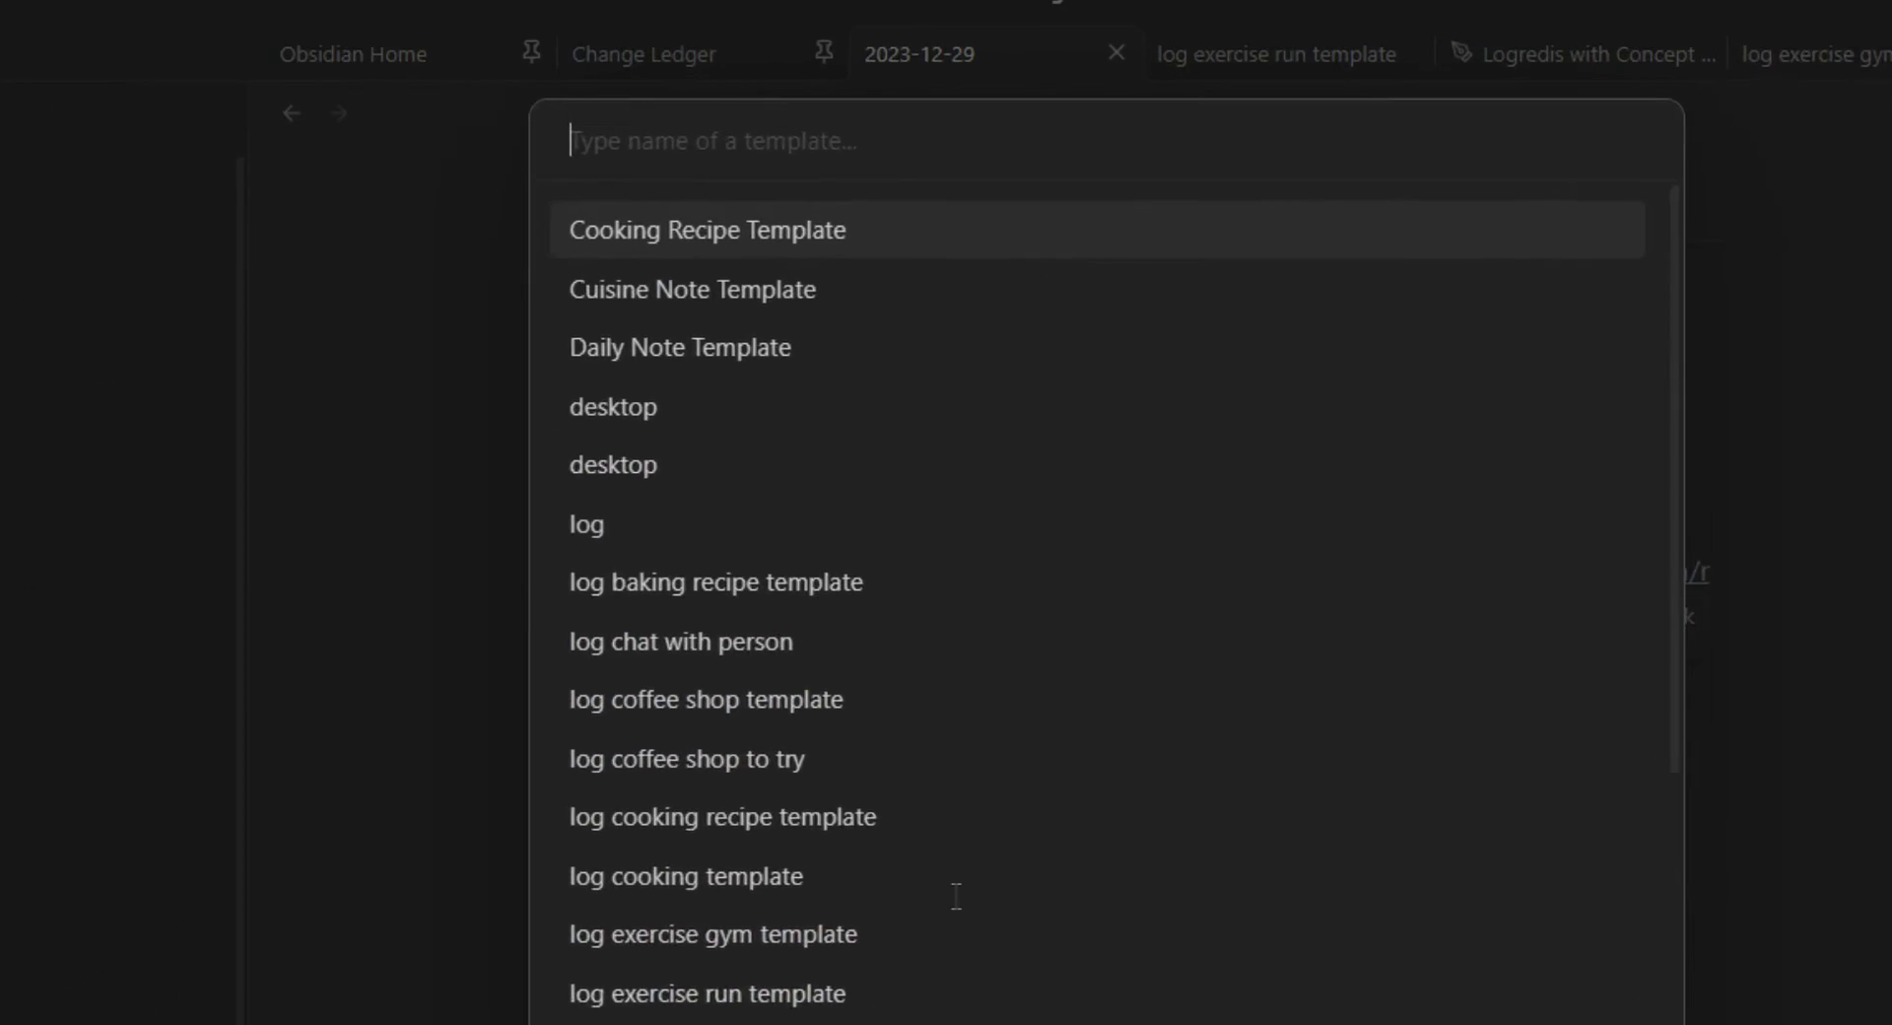
{"action": "type", "text": "log run"}
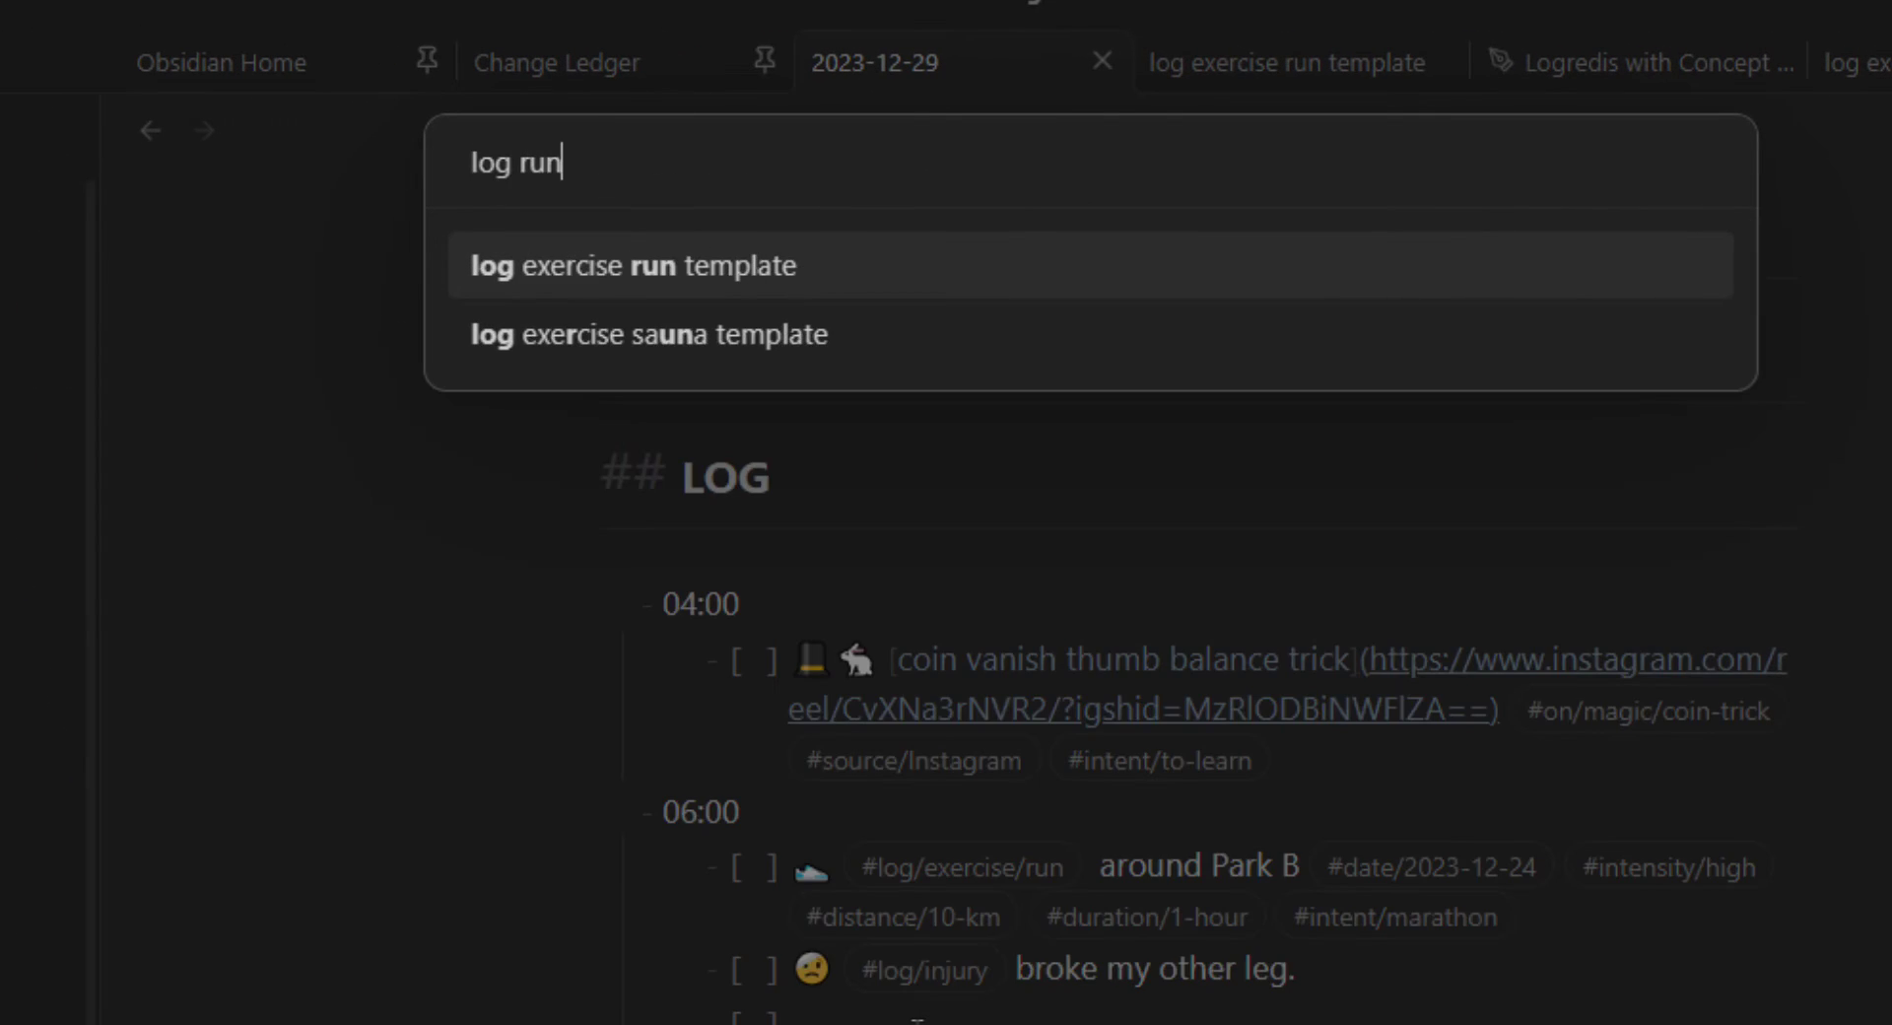
{"action": "key", "text": "Return"}
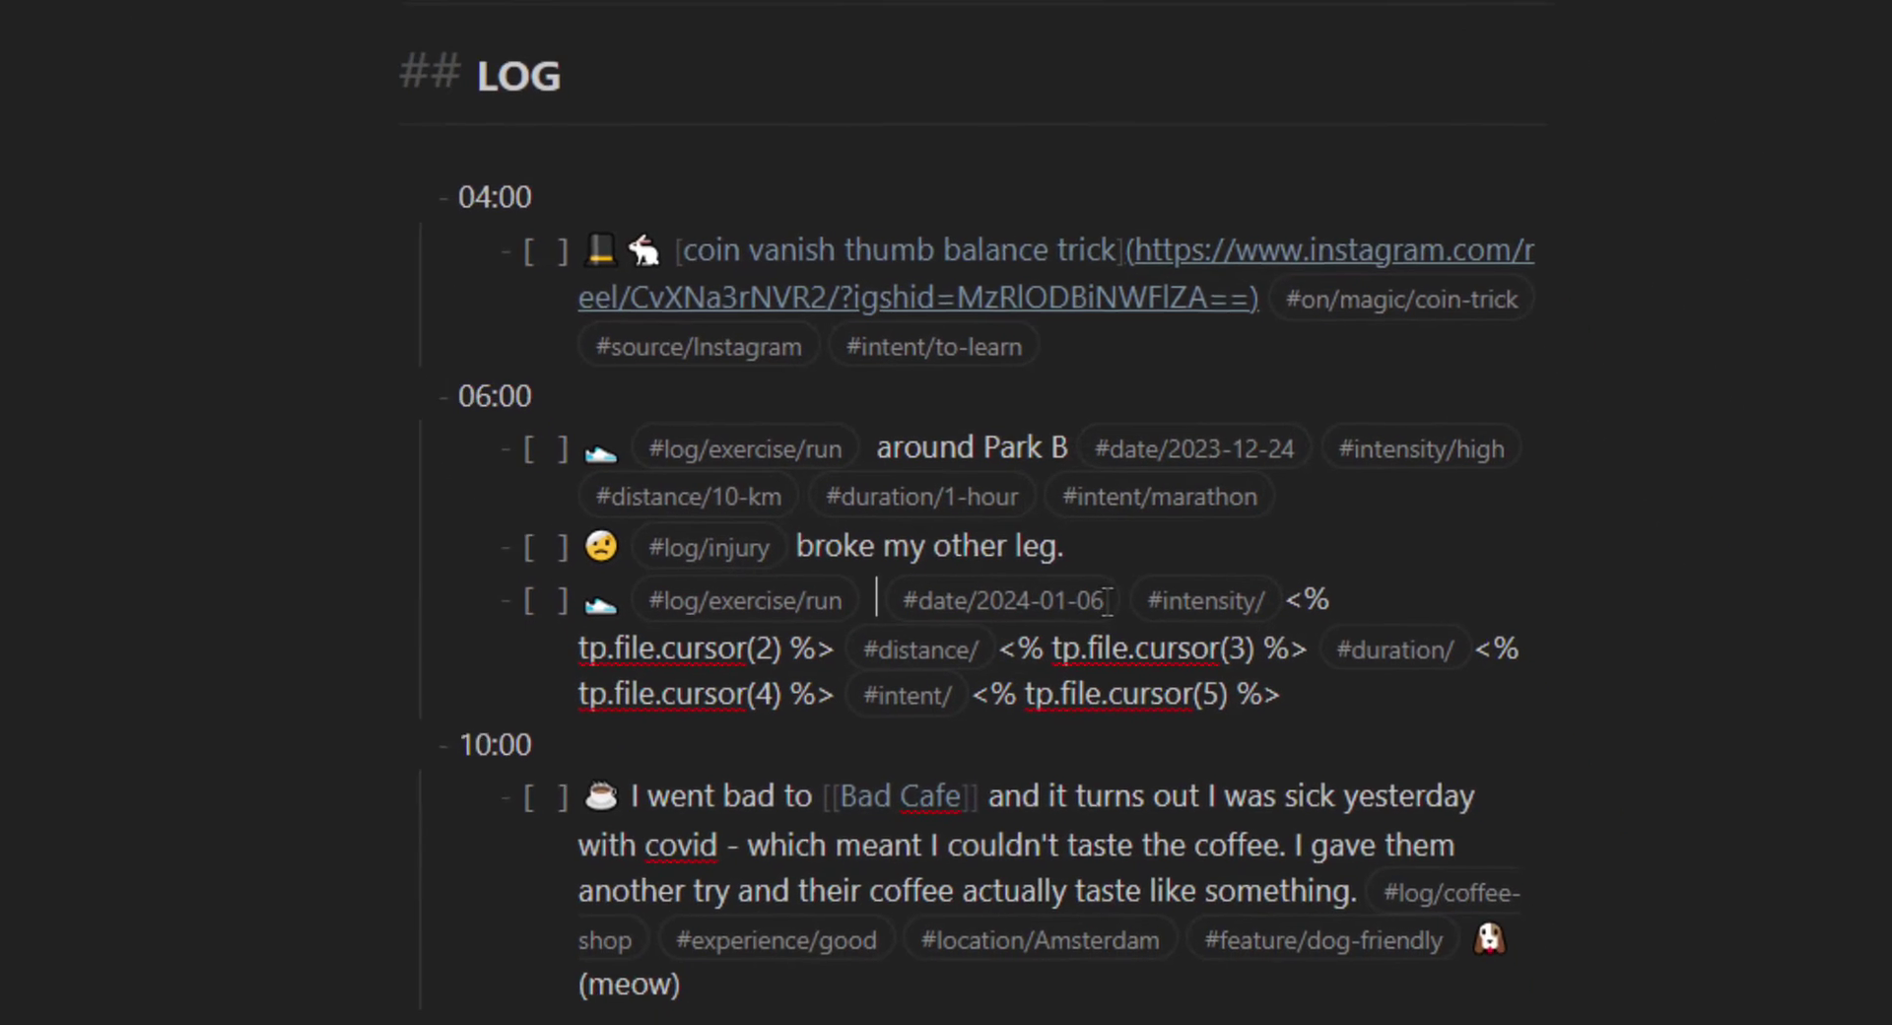
Step: Correct the new entry's date tag to end in 12-29
{"action": "left_click_drag", "start_coordinate": [1107, 600], "coordinate": [1078, 601]}
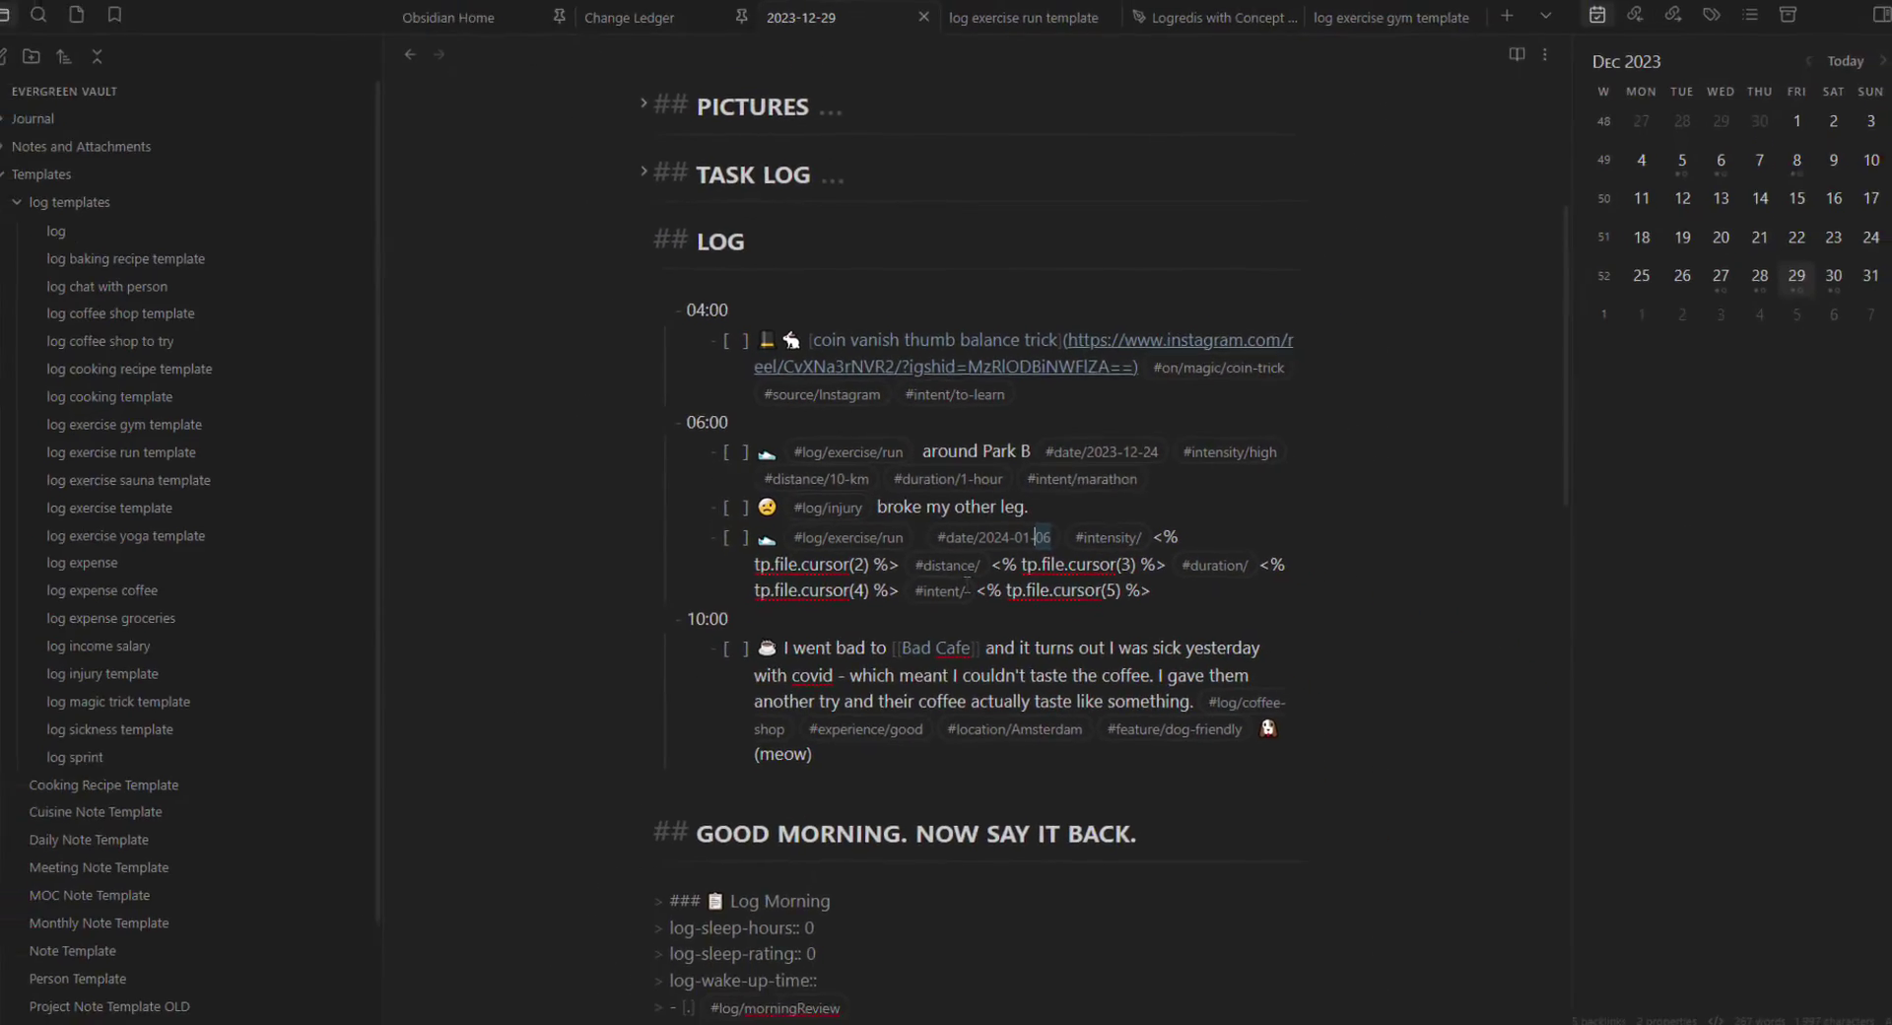
{"action": "scroll", "coordinate": [962, 674], "scroll_direction": "up", "scroll_amount": 4}
{"action": "scroll", "coordinate": [899, 367], "scroll_direction": "down", "scroll_amount": 5}
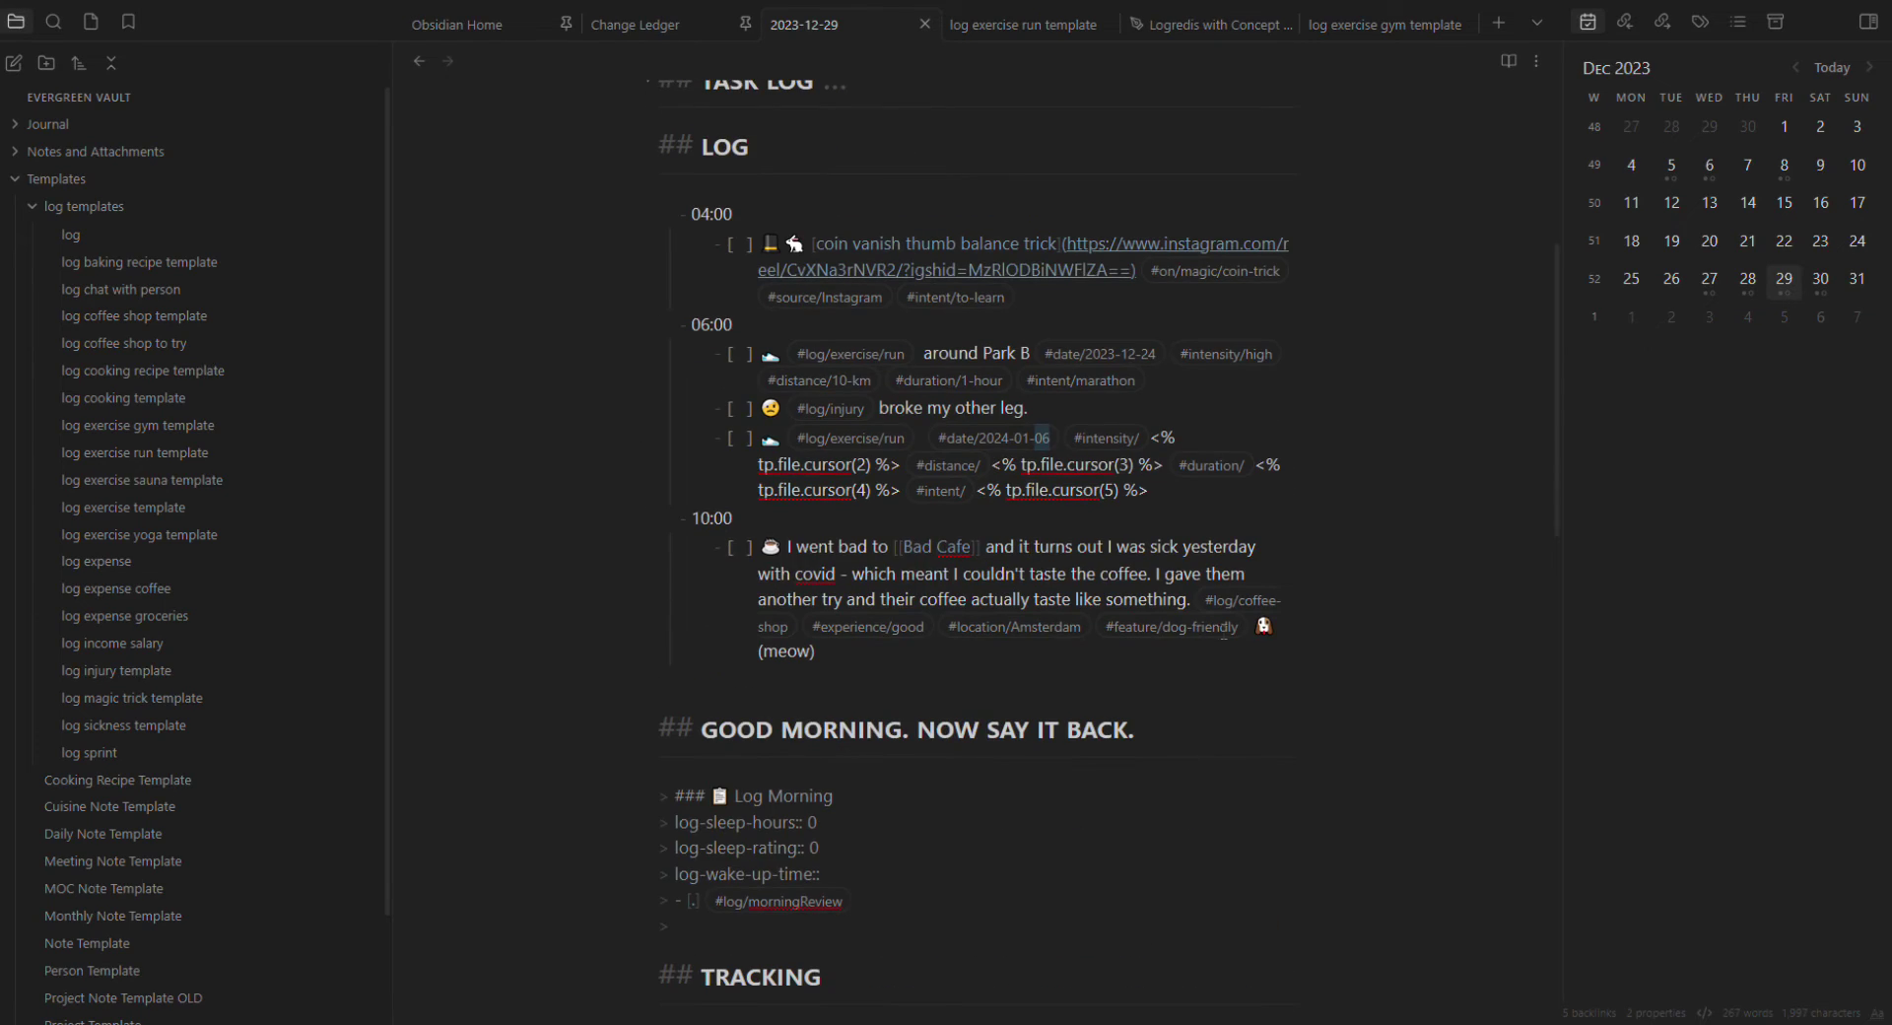
{"action": "key", "text": "BackSpace"}
{"action": "key", "text": "BackSpace"}
{"action": "key", "text": "BackSpace"}
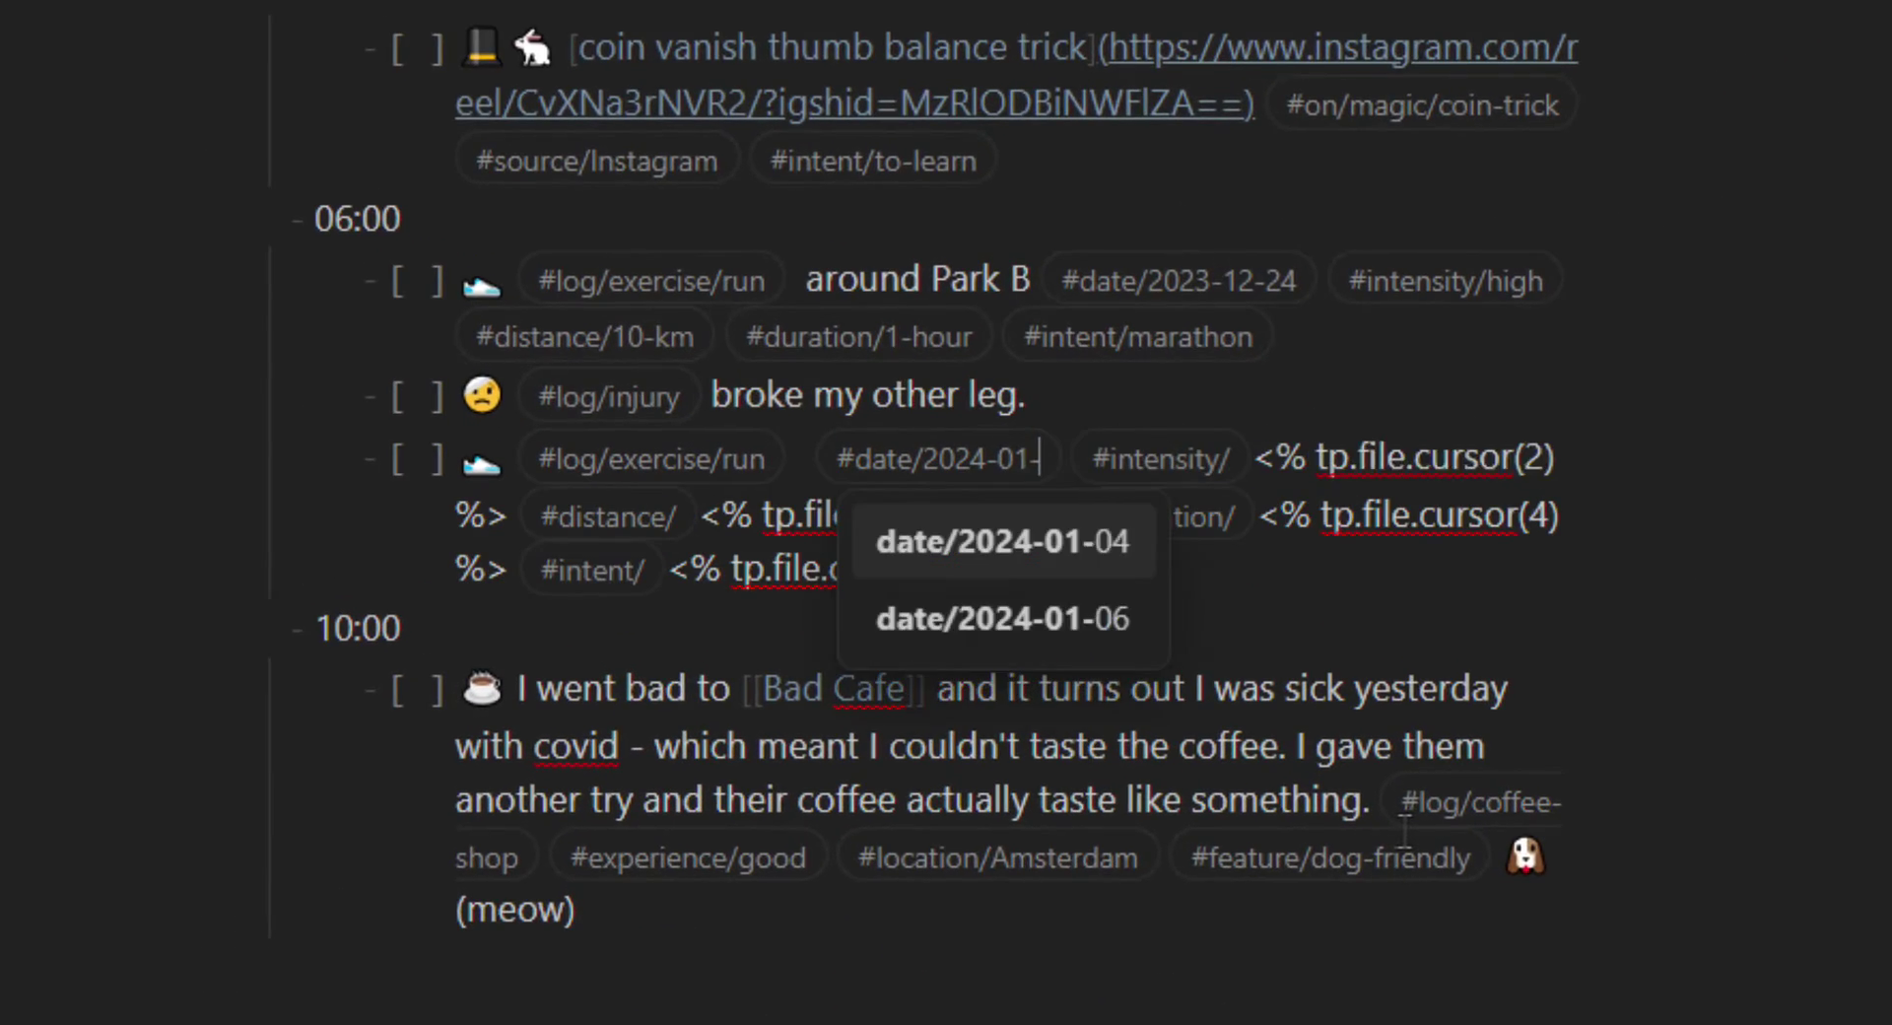
{"action": "key", "text": "BackSpace"}
{"action": "type", "text": "12-"}
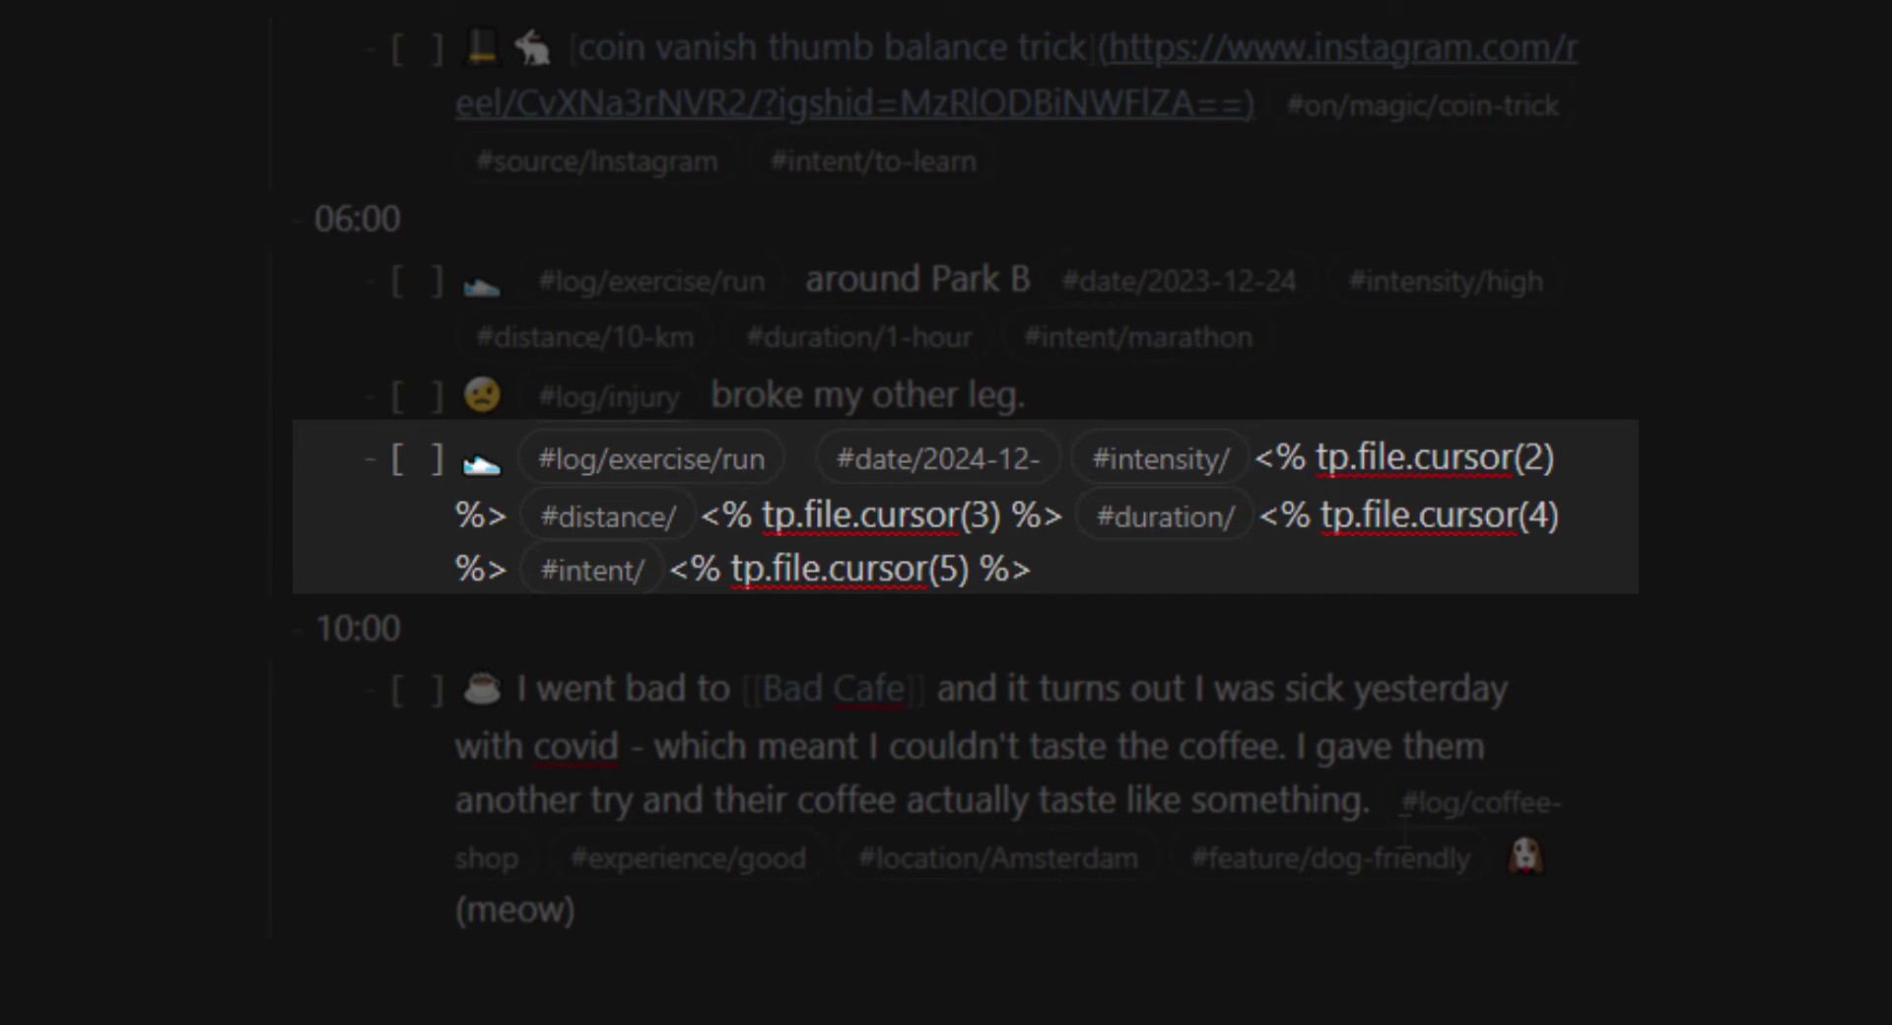
{"action": "type", "text": "2"}
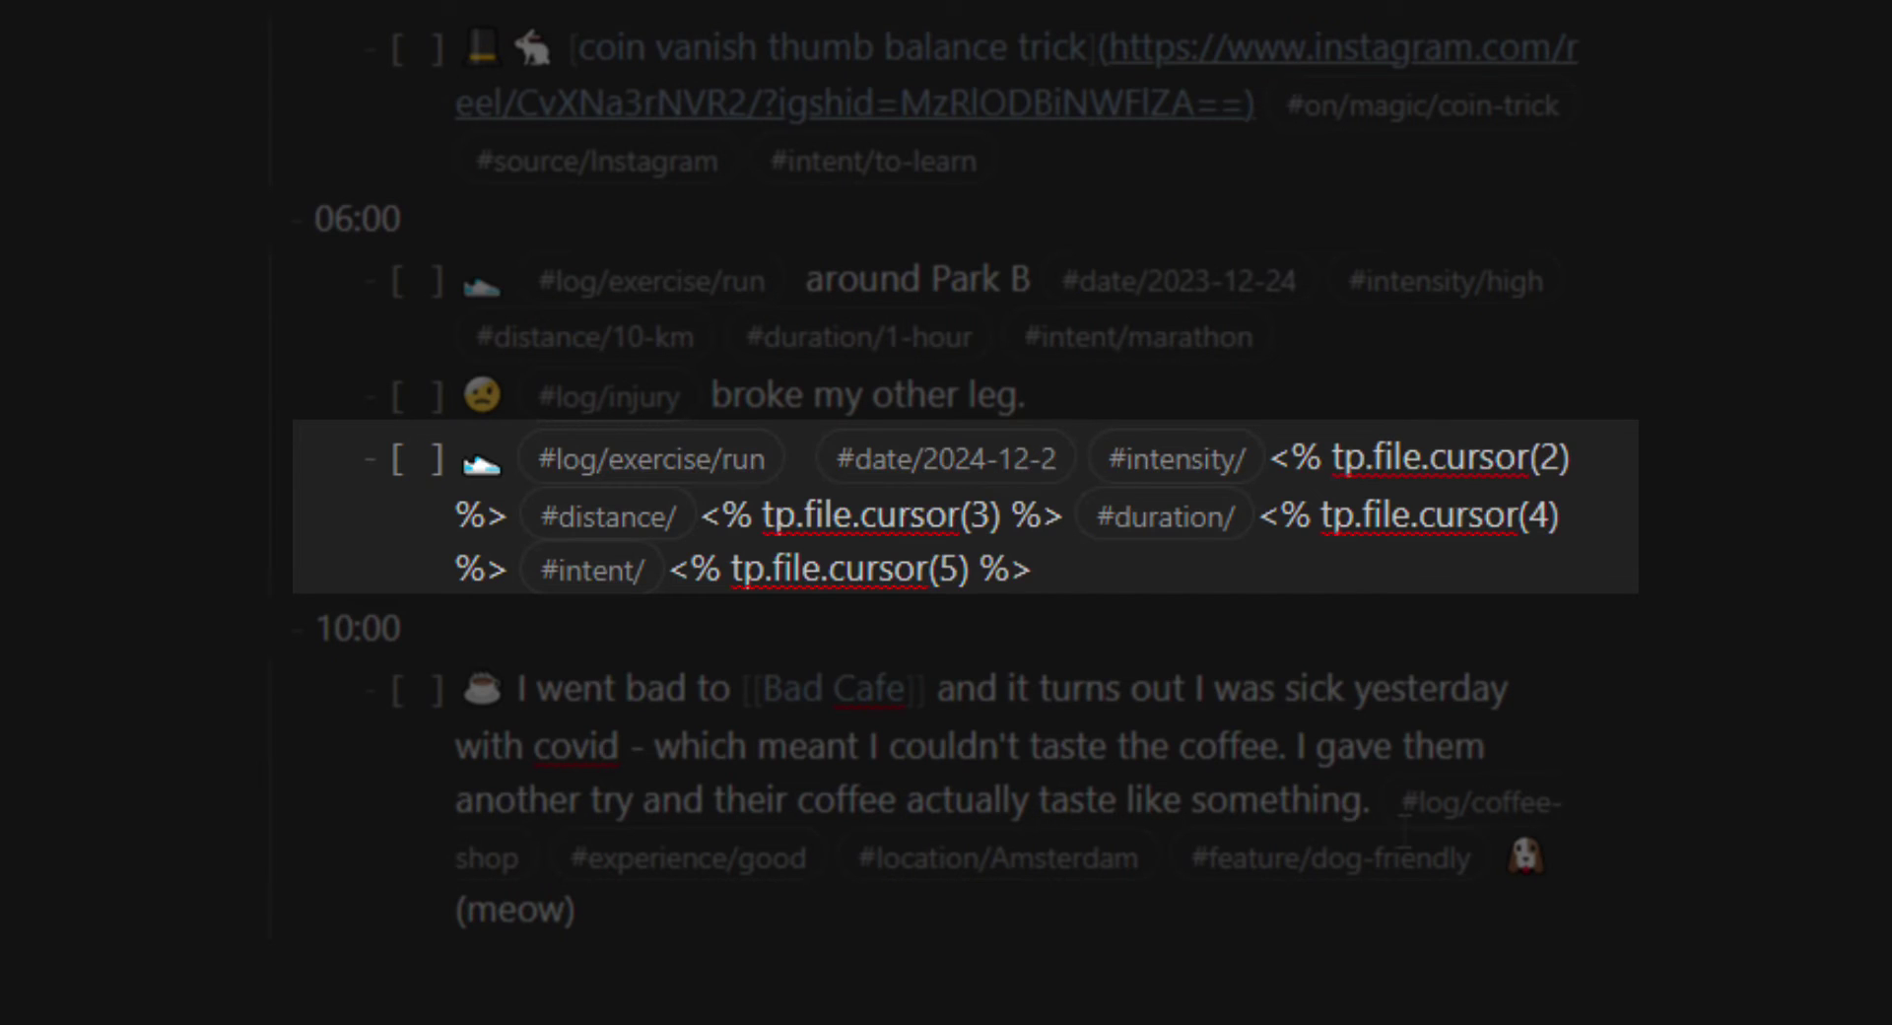
{"action": "type", "text": "9"}
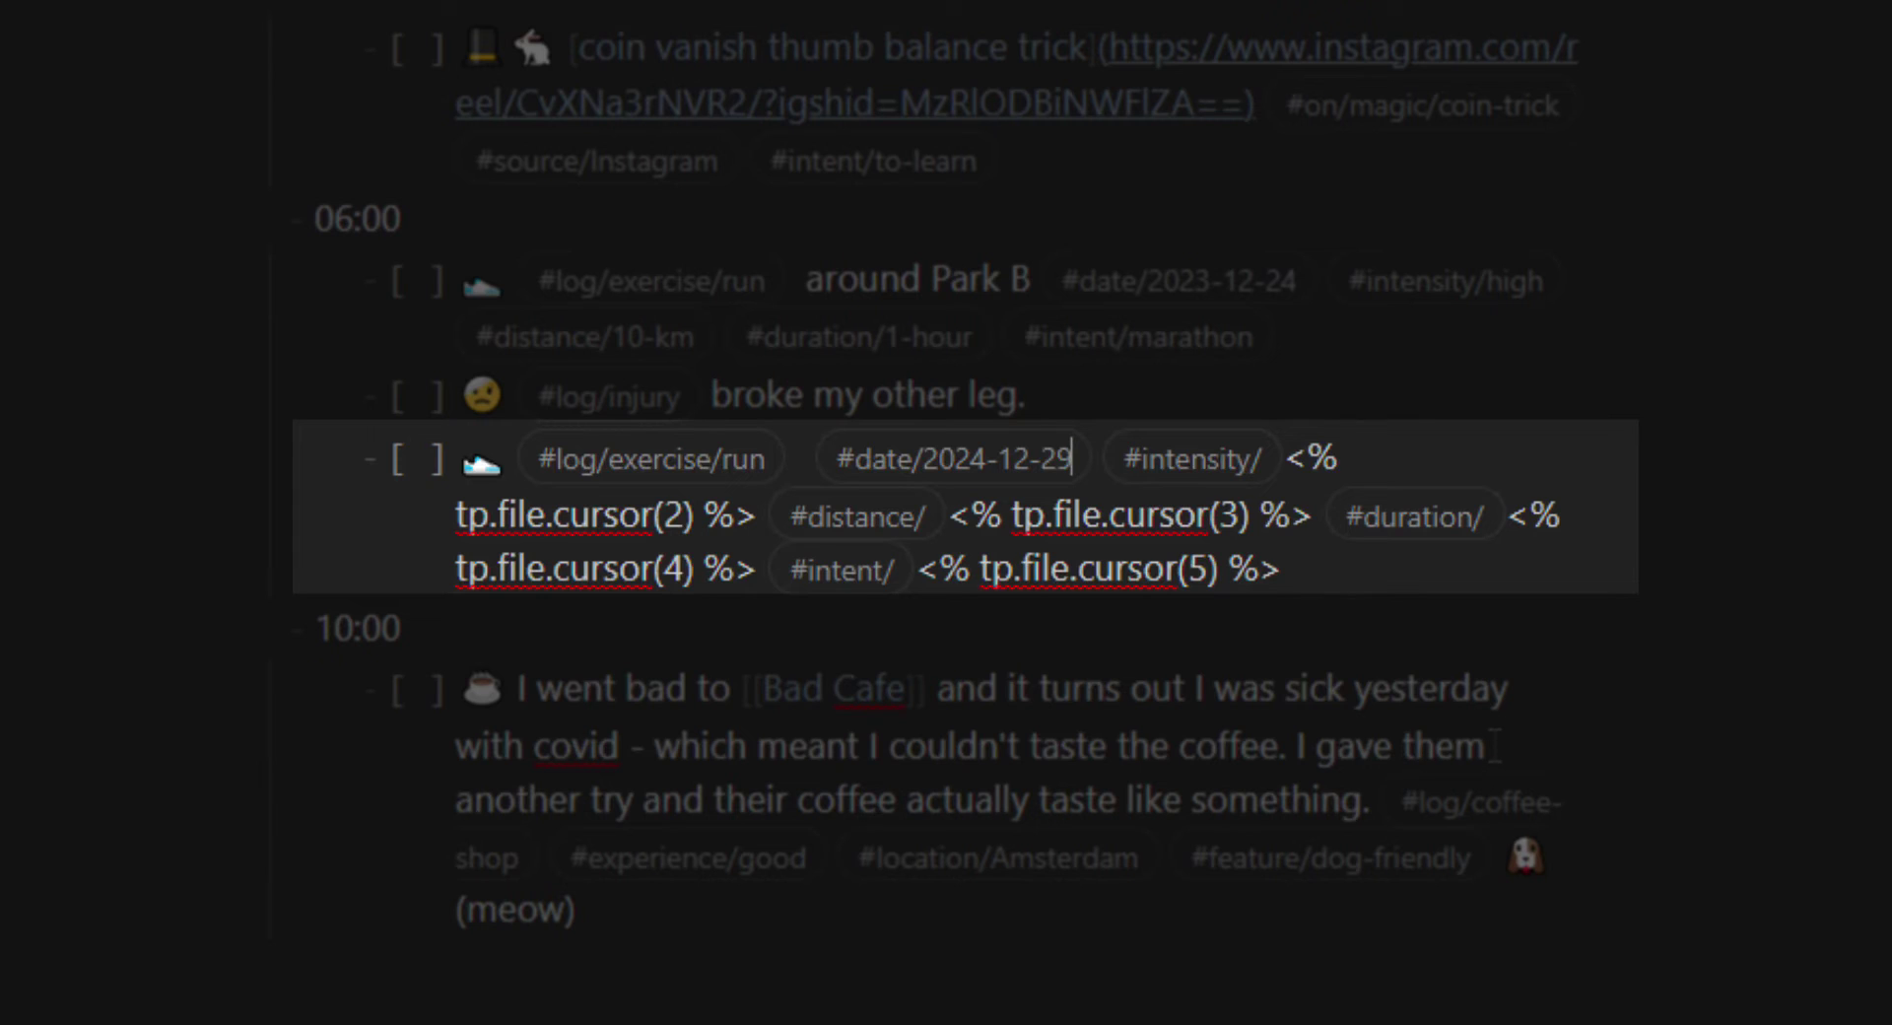
Step: Fill the placeholders with high intensity, 10-km distance, 1-hour duration and fitness intent
{"action": "key", "text": "alt+Tab"}
{"action": "type", "text": "high"}
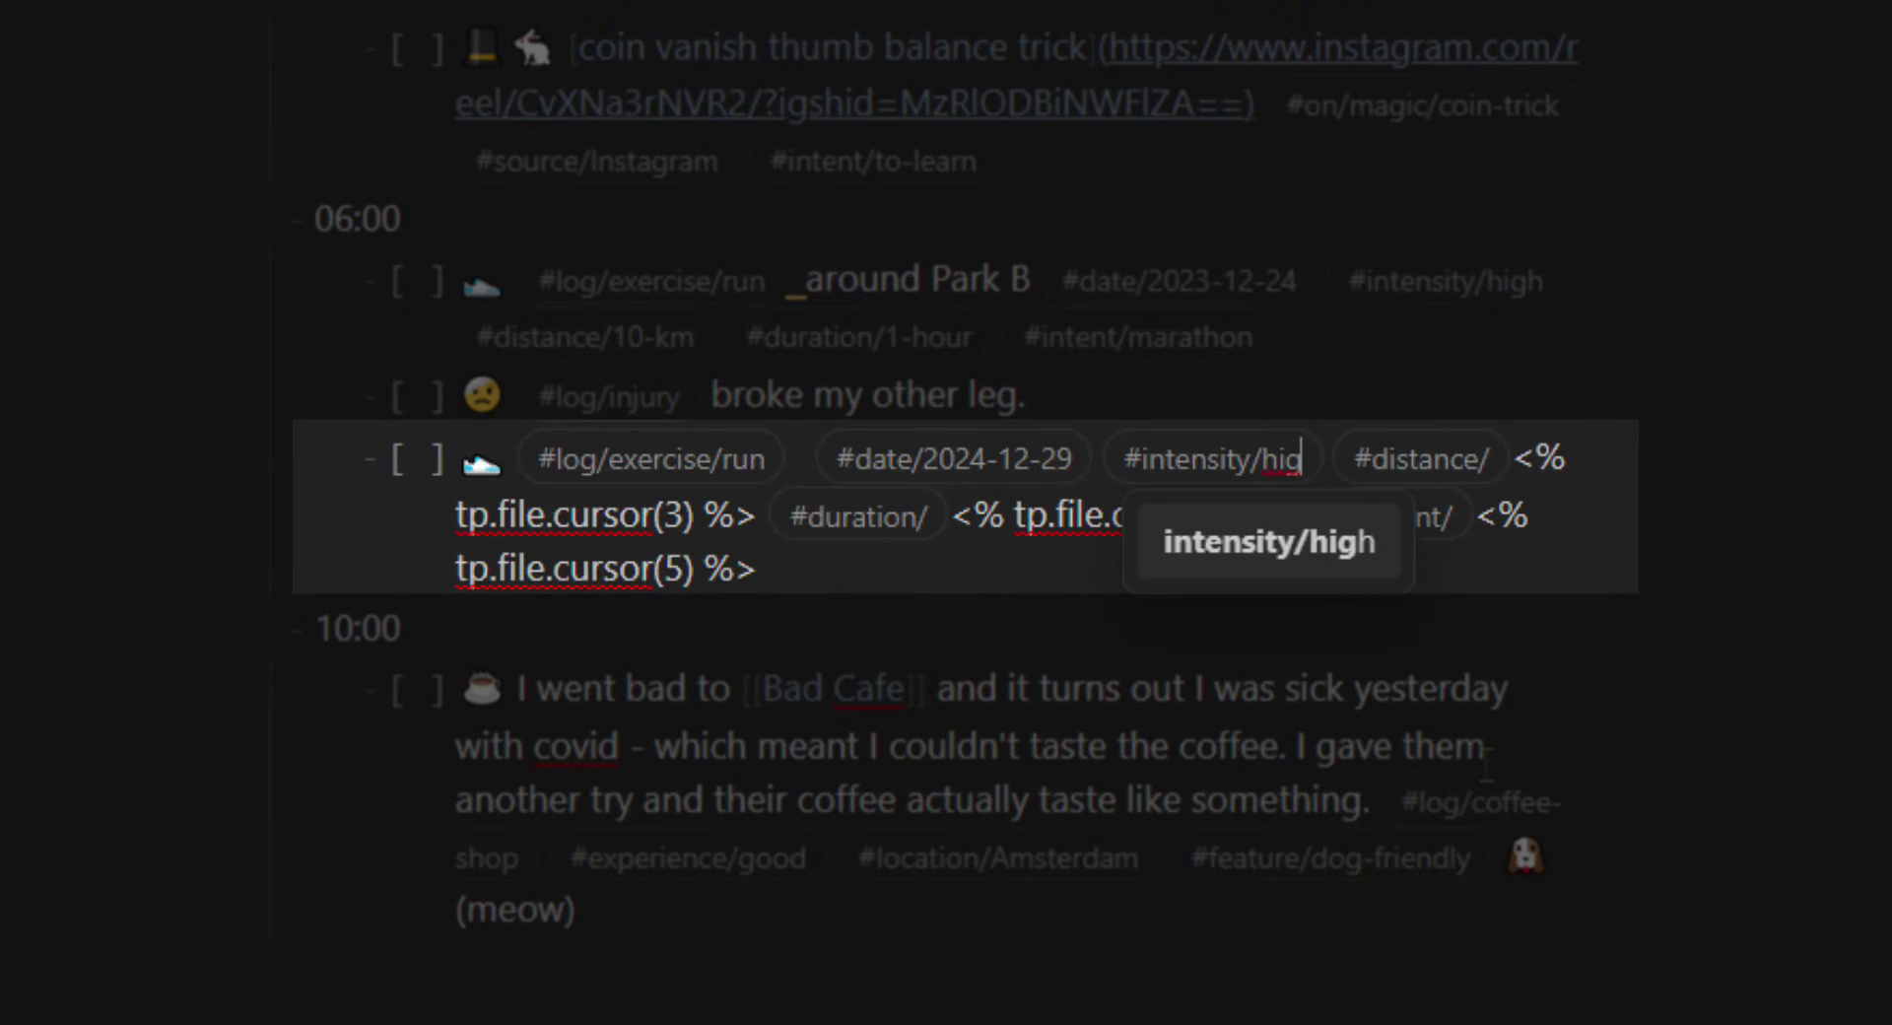
{"action": "key", "text": "alt+Tab"}
{"action": "type", "text": "10-km"}
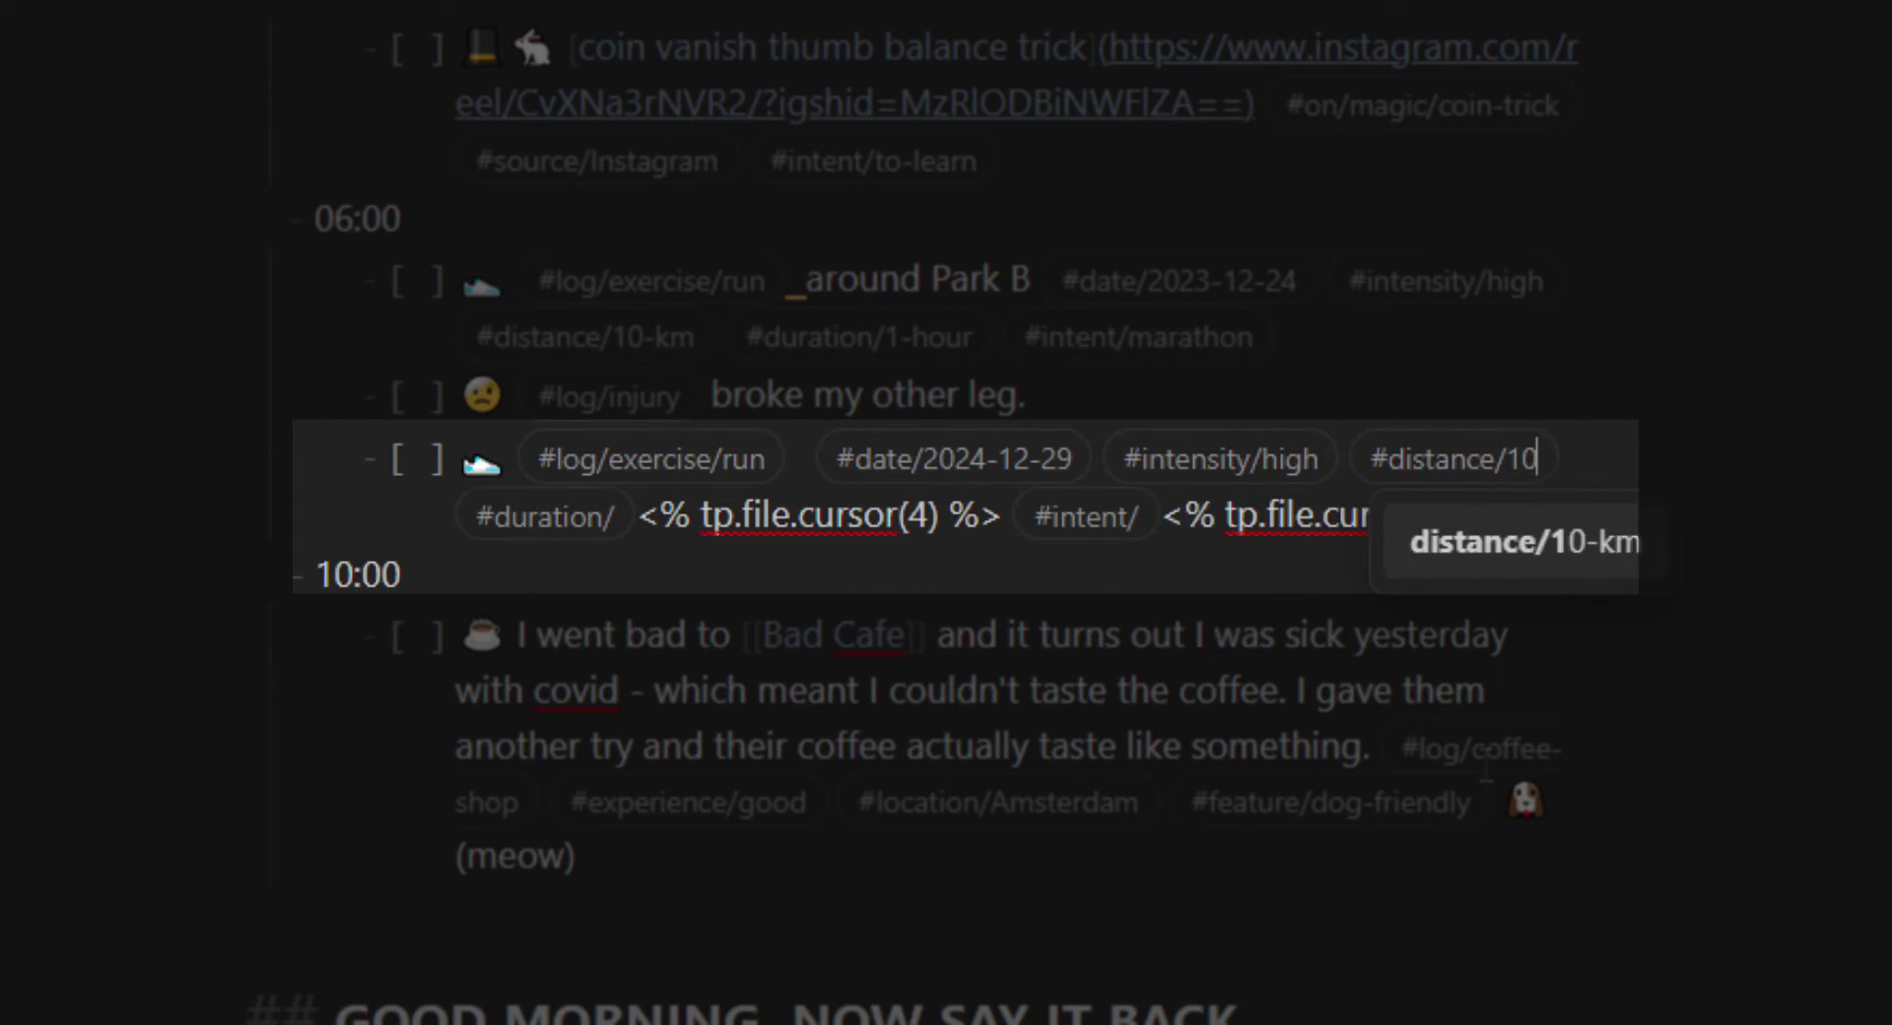
{"action": "key", "text": "alt+Tab"}
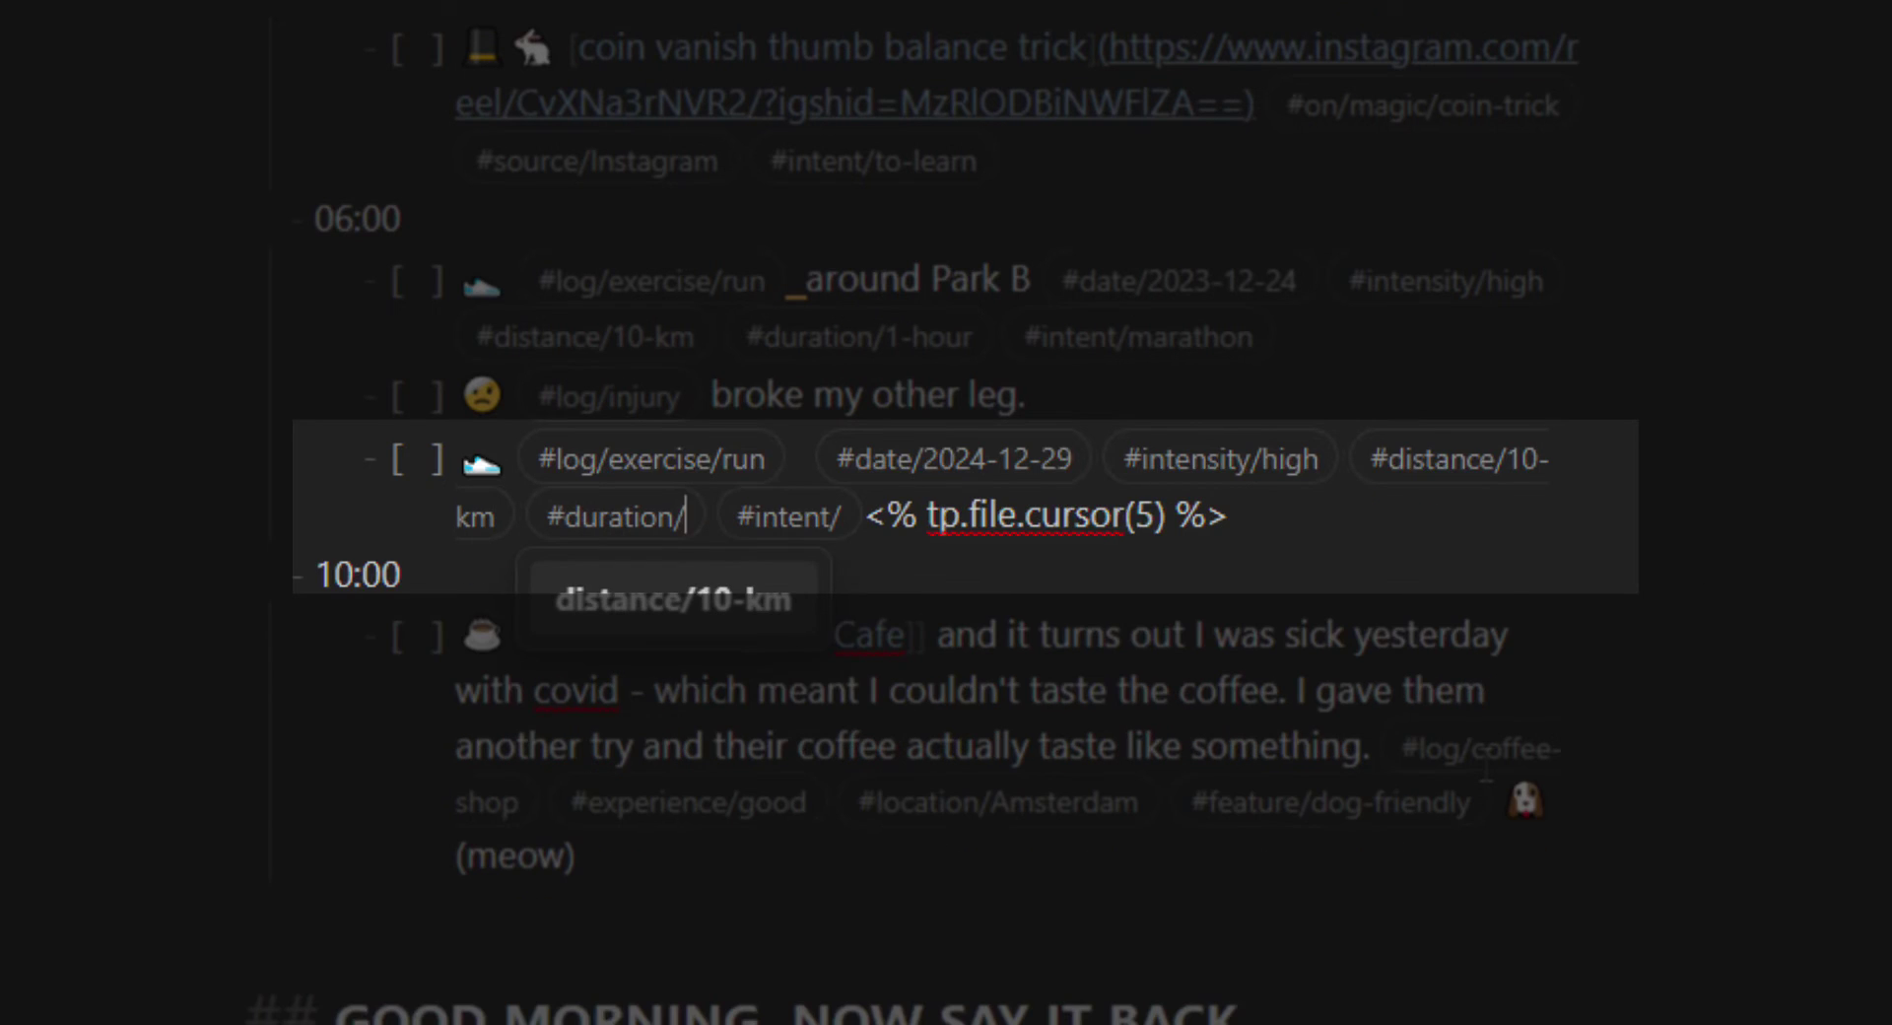
{"action": "type", "text": "1-hour"}
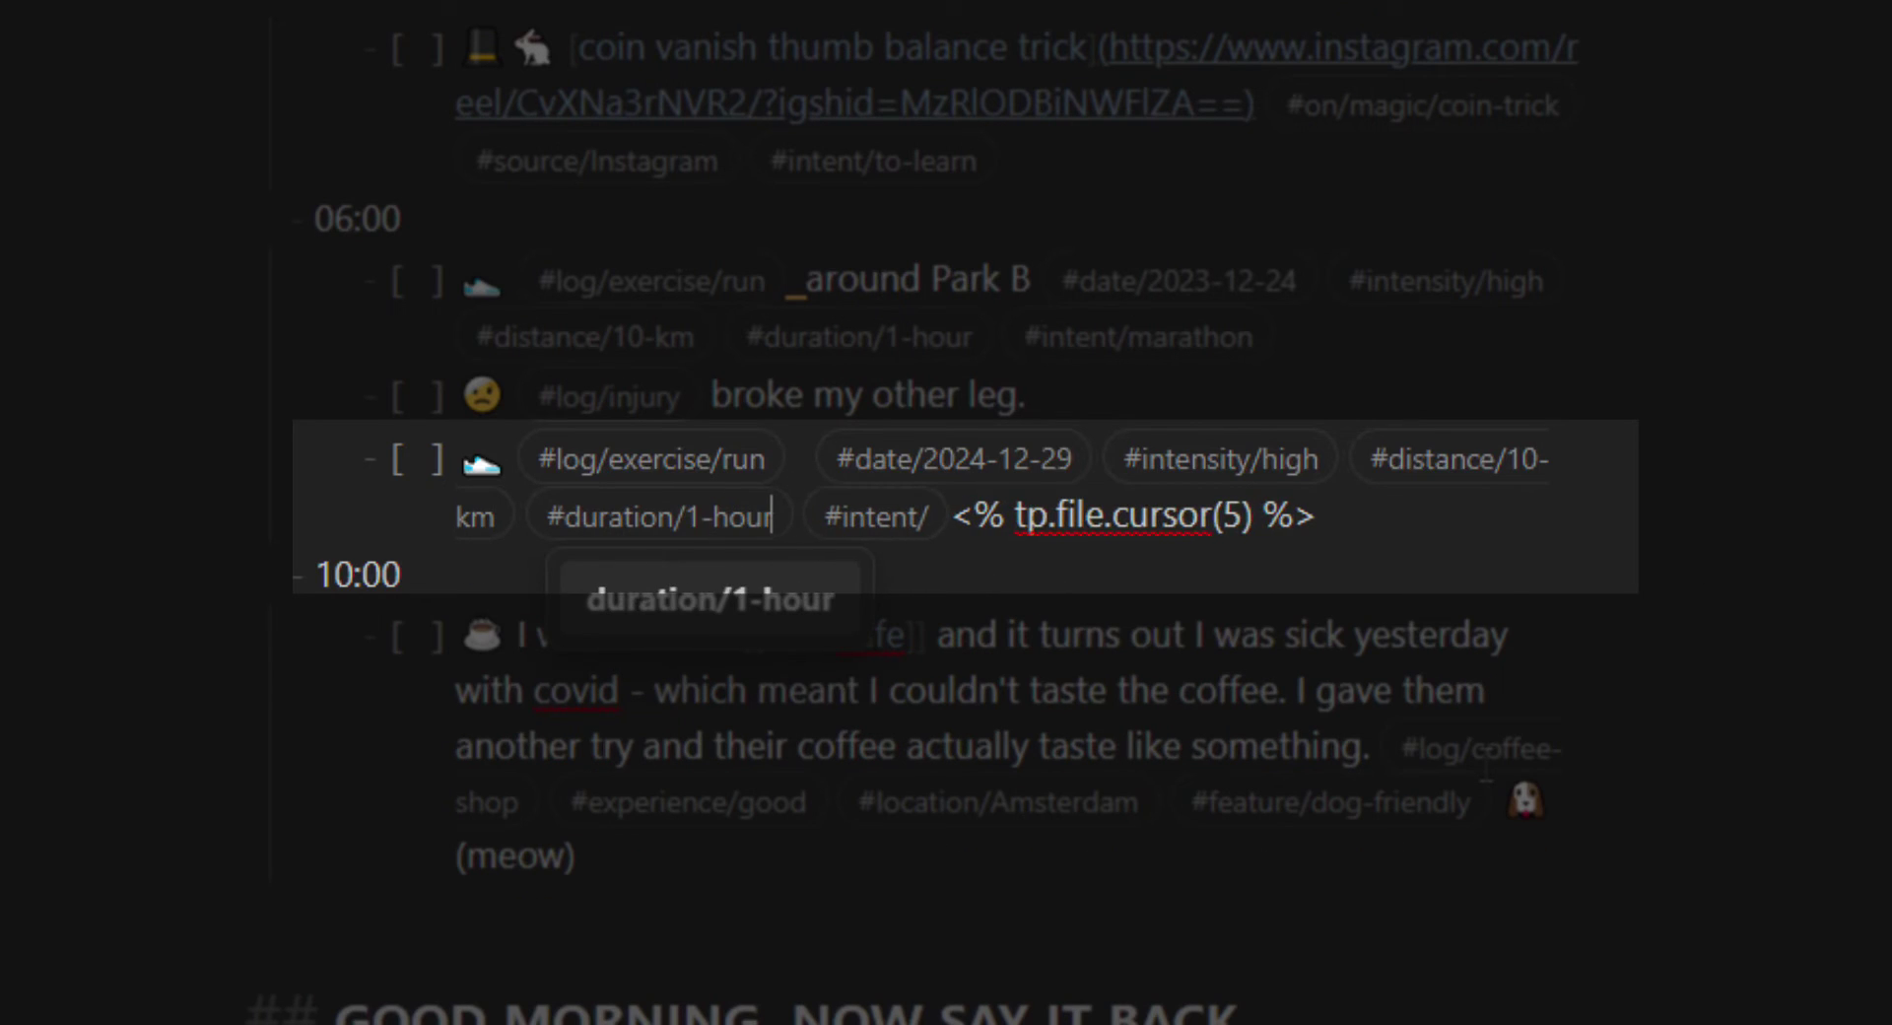
{"action": "key", "text": "alt+Tab"}
{"action": "type", "text": "fitness"}
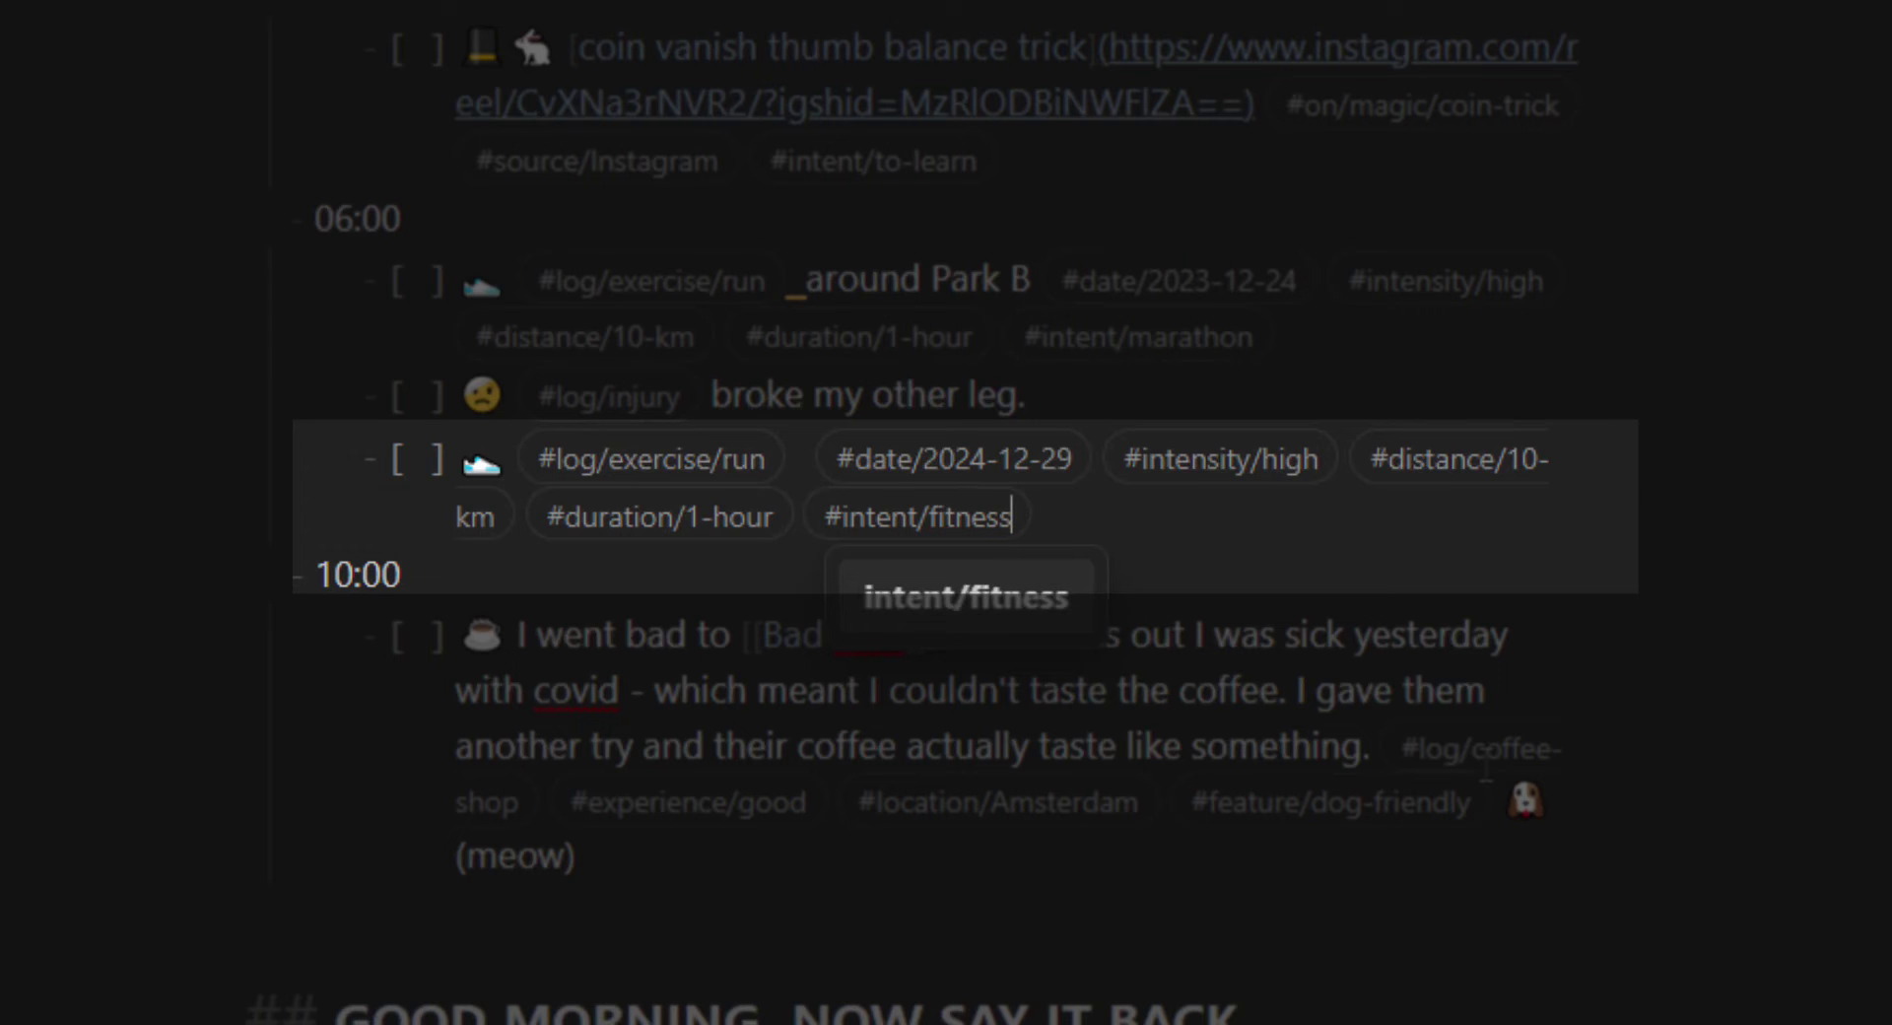
{"action": "key", "text": "alt+Tab"}
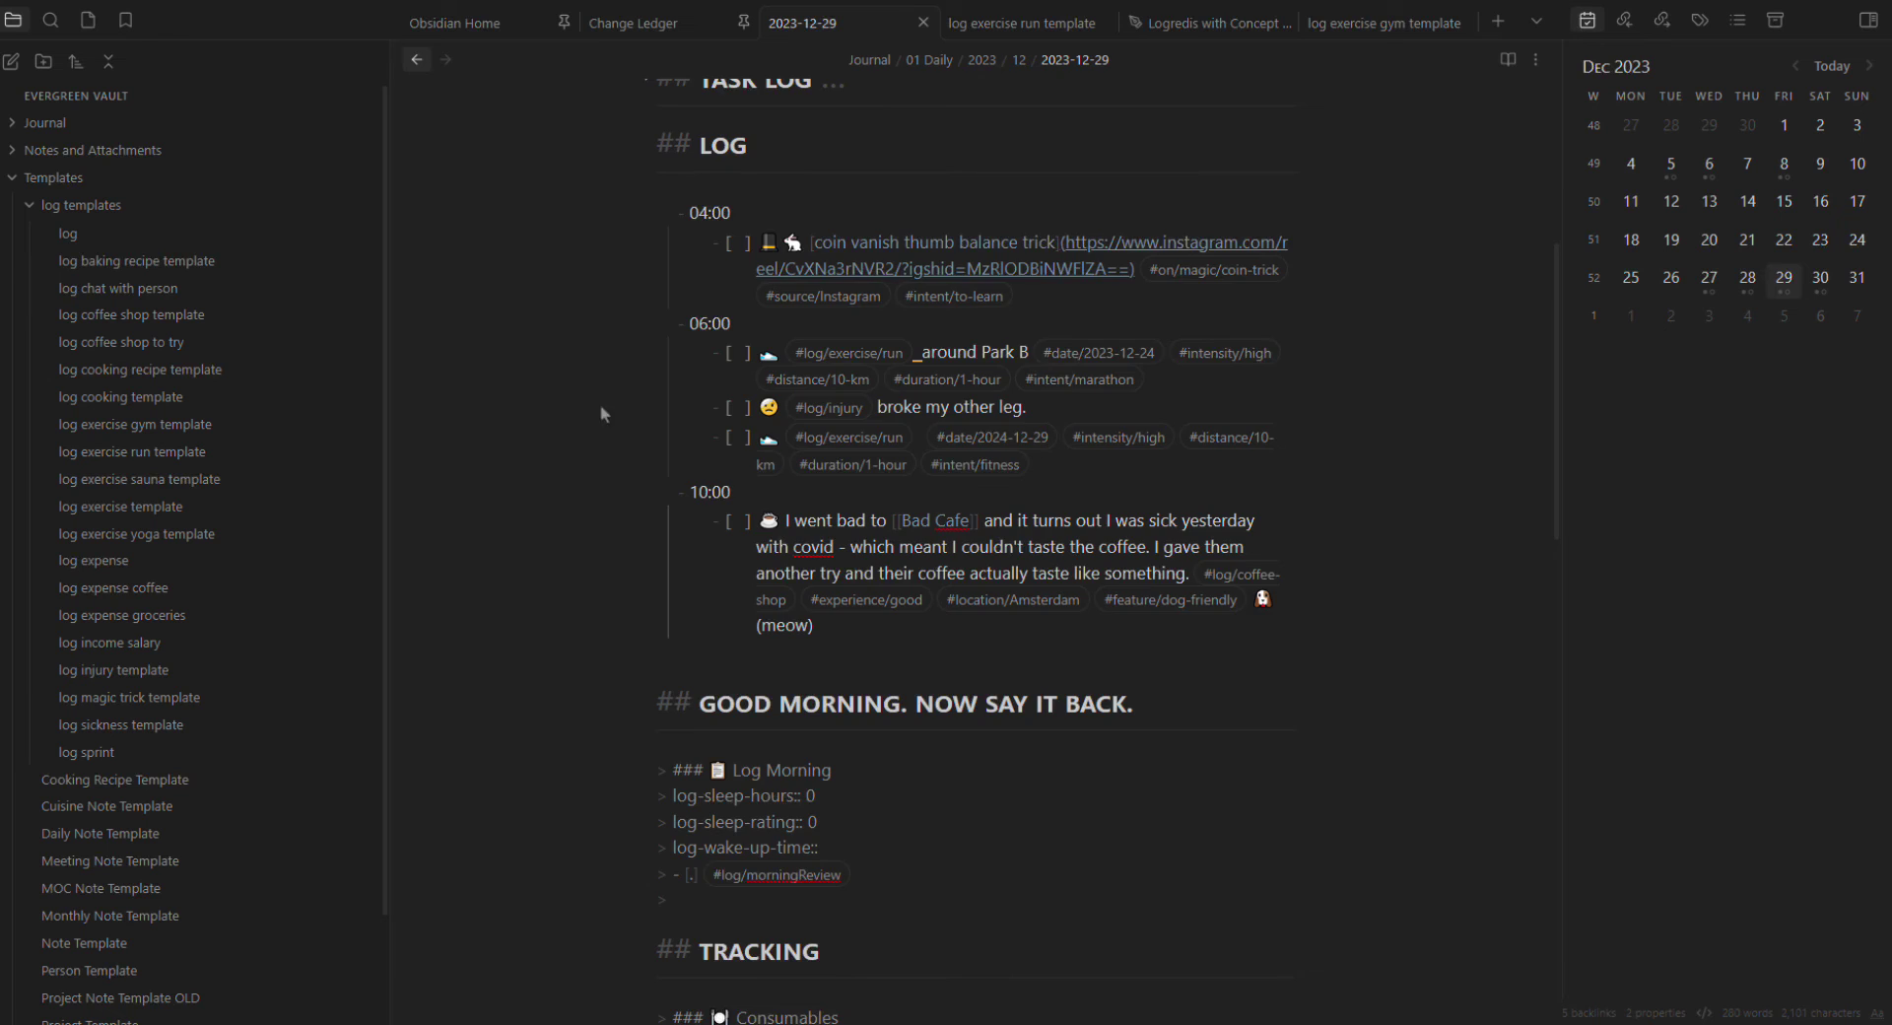
Step: Return to the Walkthrough note and navigate through HOME to the Health note
{"action": "key", "text": "ctrl+alt+Left"}
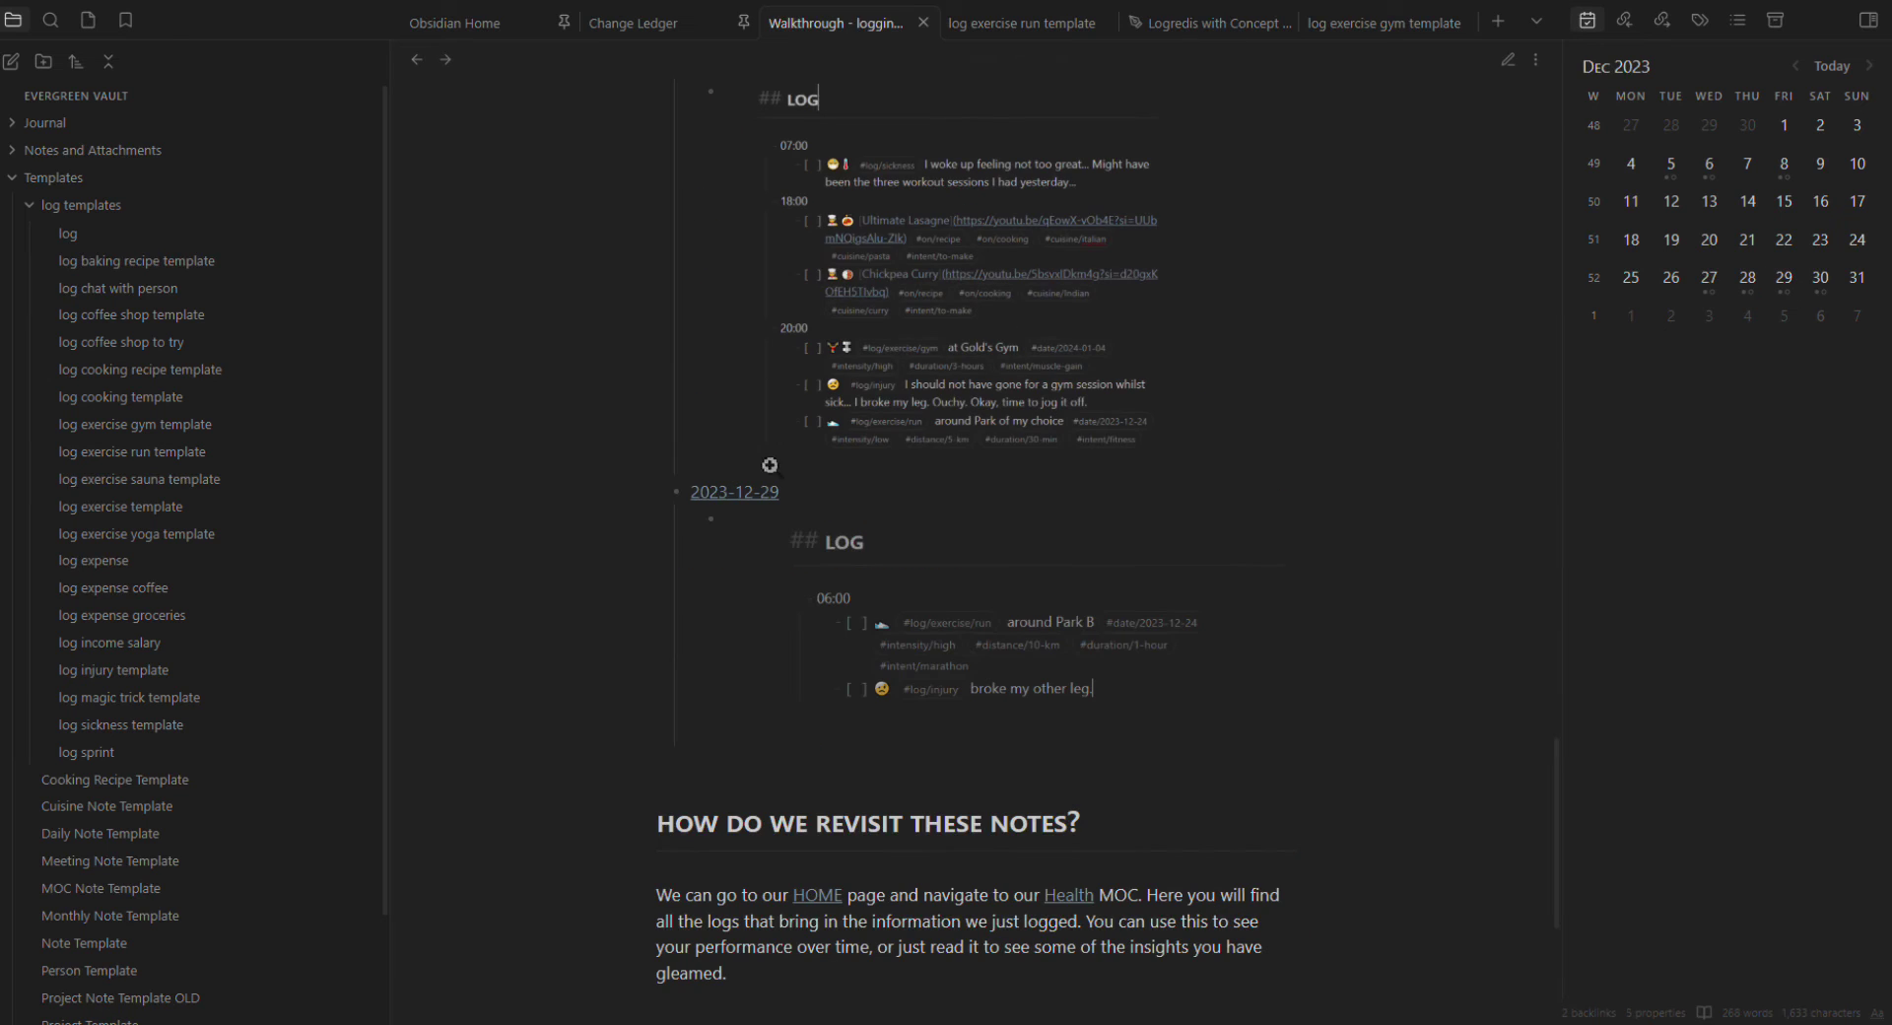
{"action": "scroll", "coordinate": [1397, 440], "scroll_direction": "down", "scroll_amount": 1}
{"action": "scroll", "coordinate": [1397, 441], "scroll_direction": "up", "scroll_amount": 3}
{"action": "scroll", "coordinate": [828, 664], "scroll_direction": "down", "scroll_amount": 4}
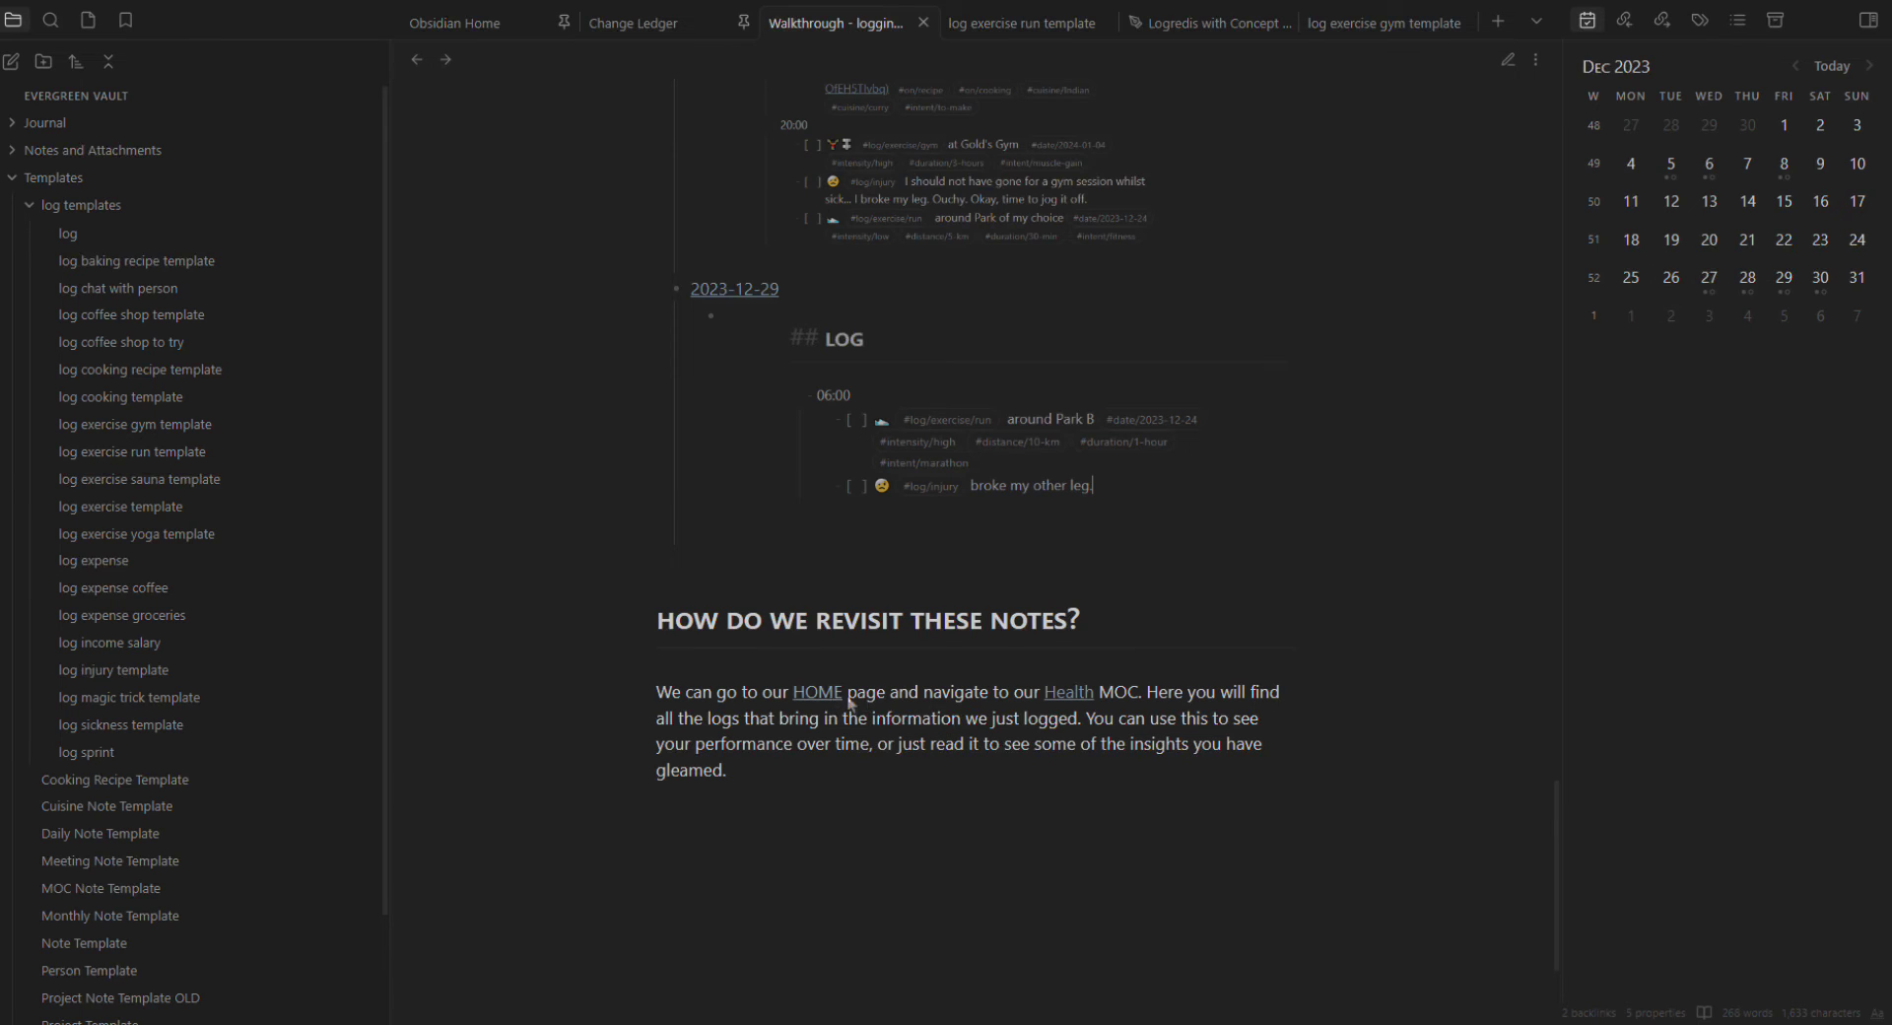
{"action": "left_click", "coordinate": [818, 692]}
{"action": "scroll", "coordinate": [689, 513], "scroll_direction": "down", "scroll_amount": 2}
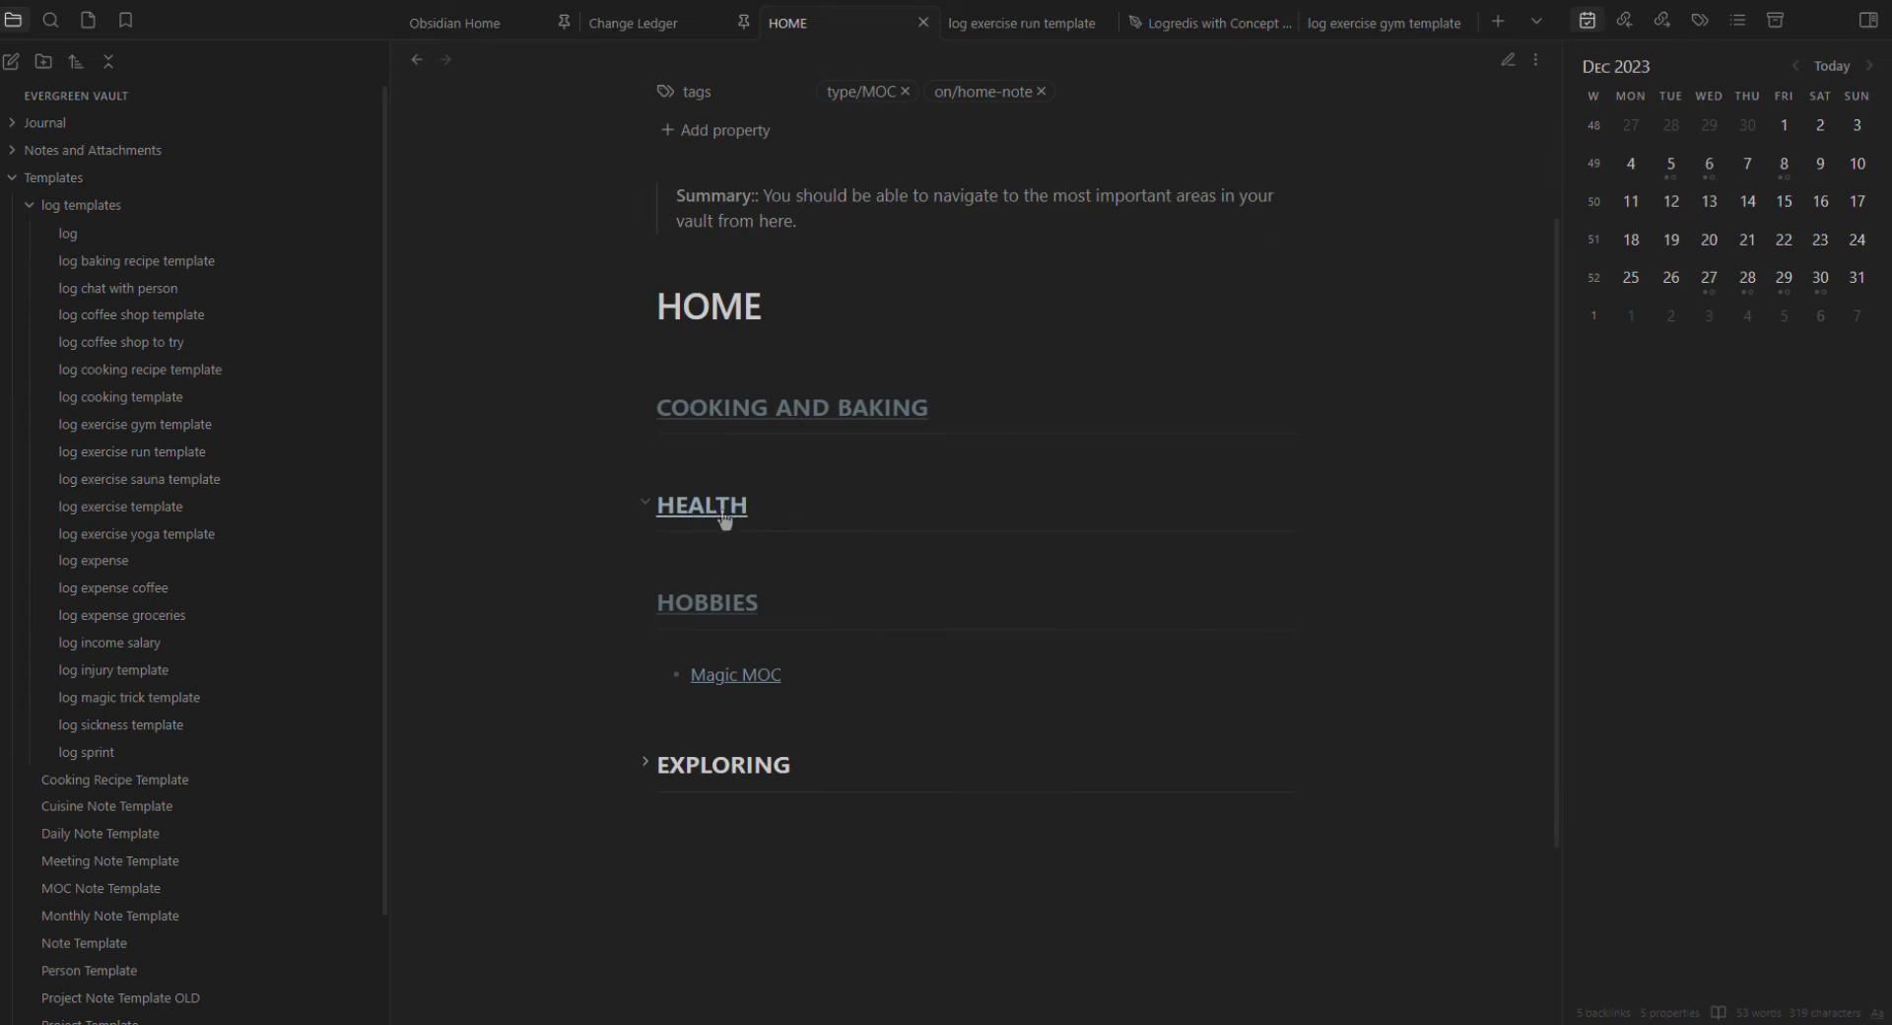
{"action": "left_click", "coordinate": [725, 518]}
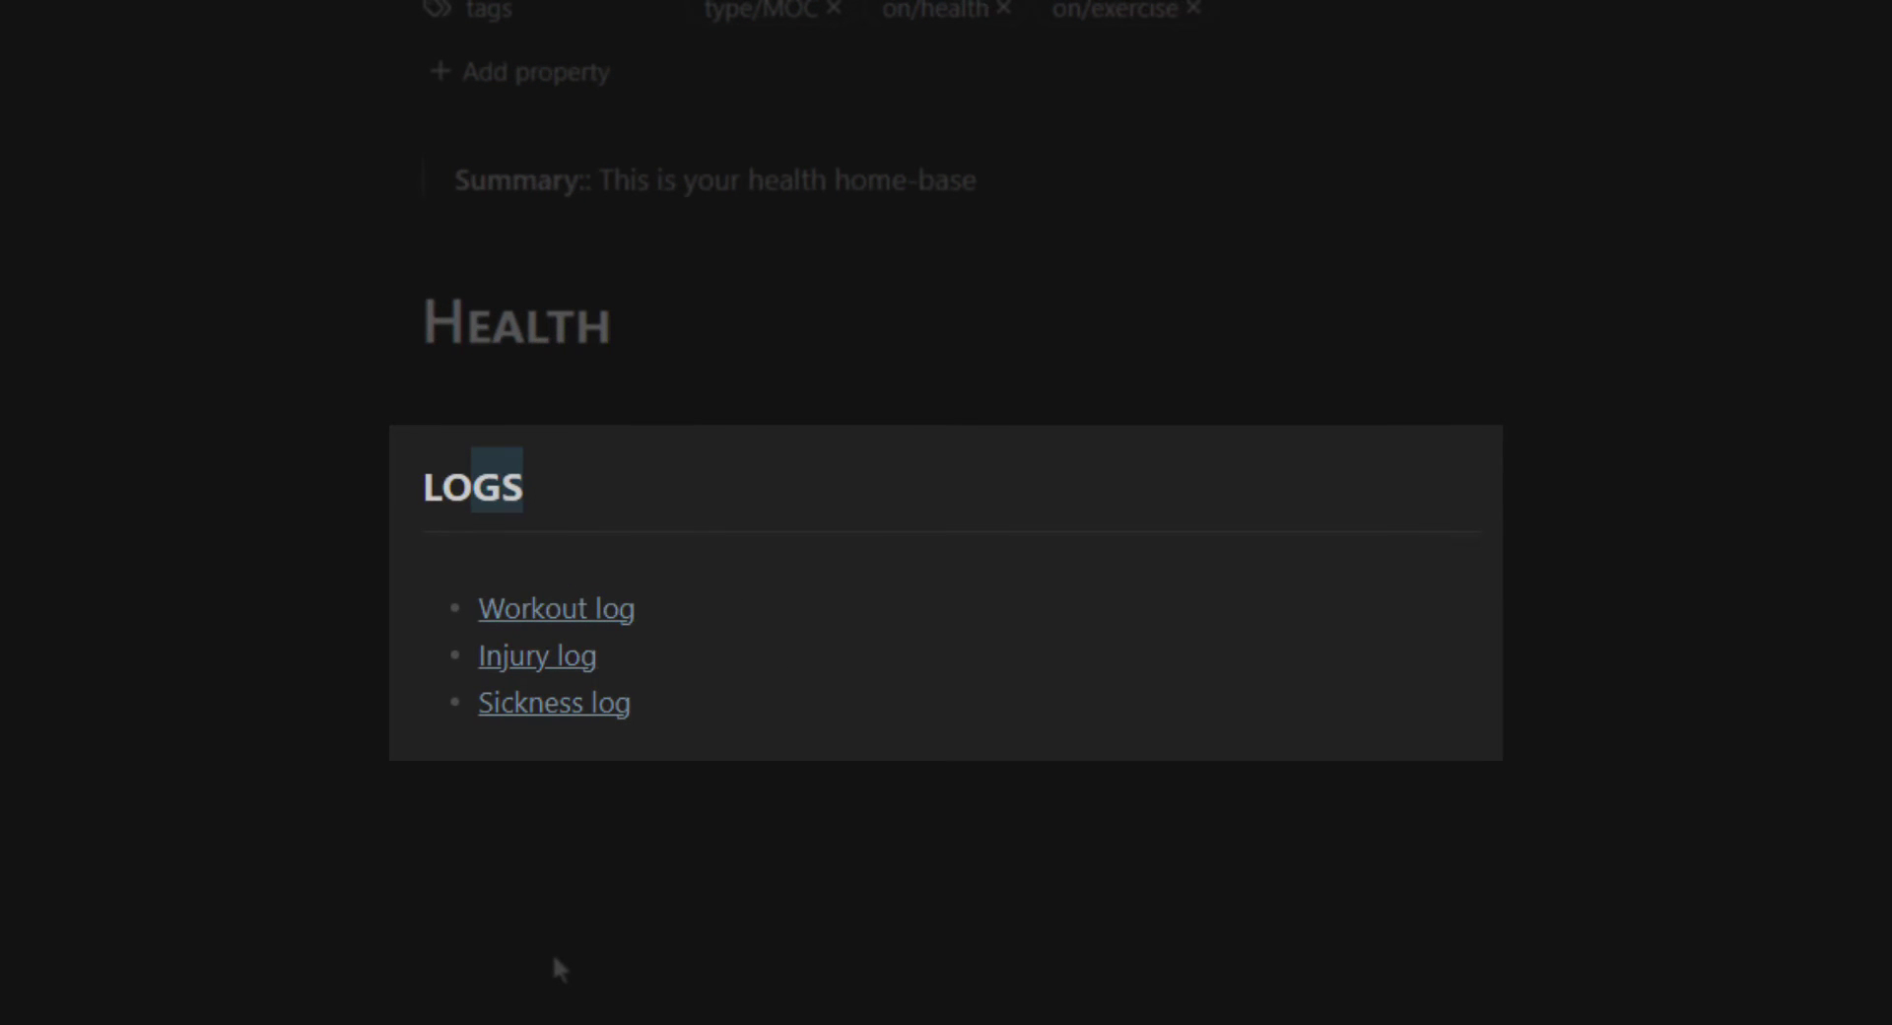
Step: Toggle the Health note's markdown source and back, then open the Workout log
{"action": "key", "text": "ctrl+e"}
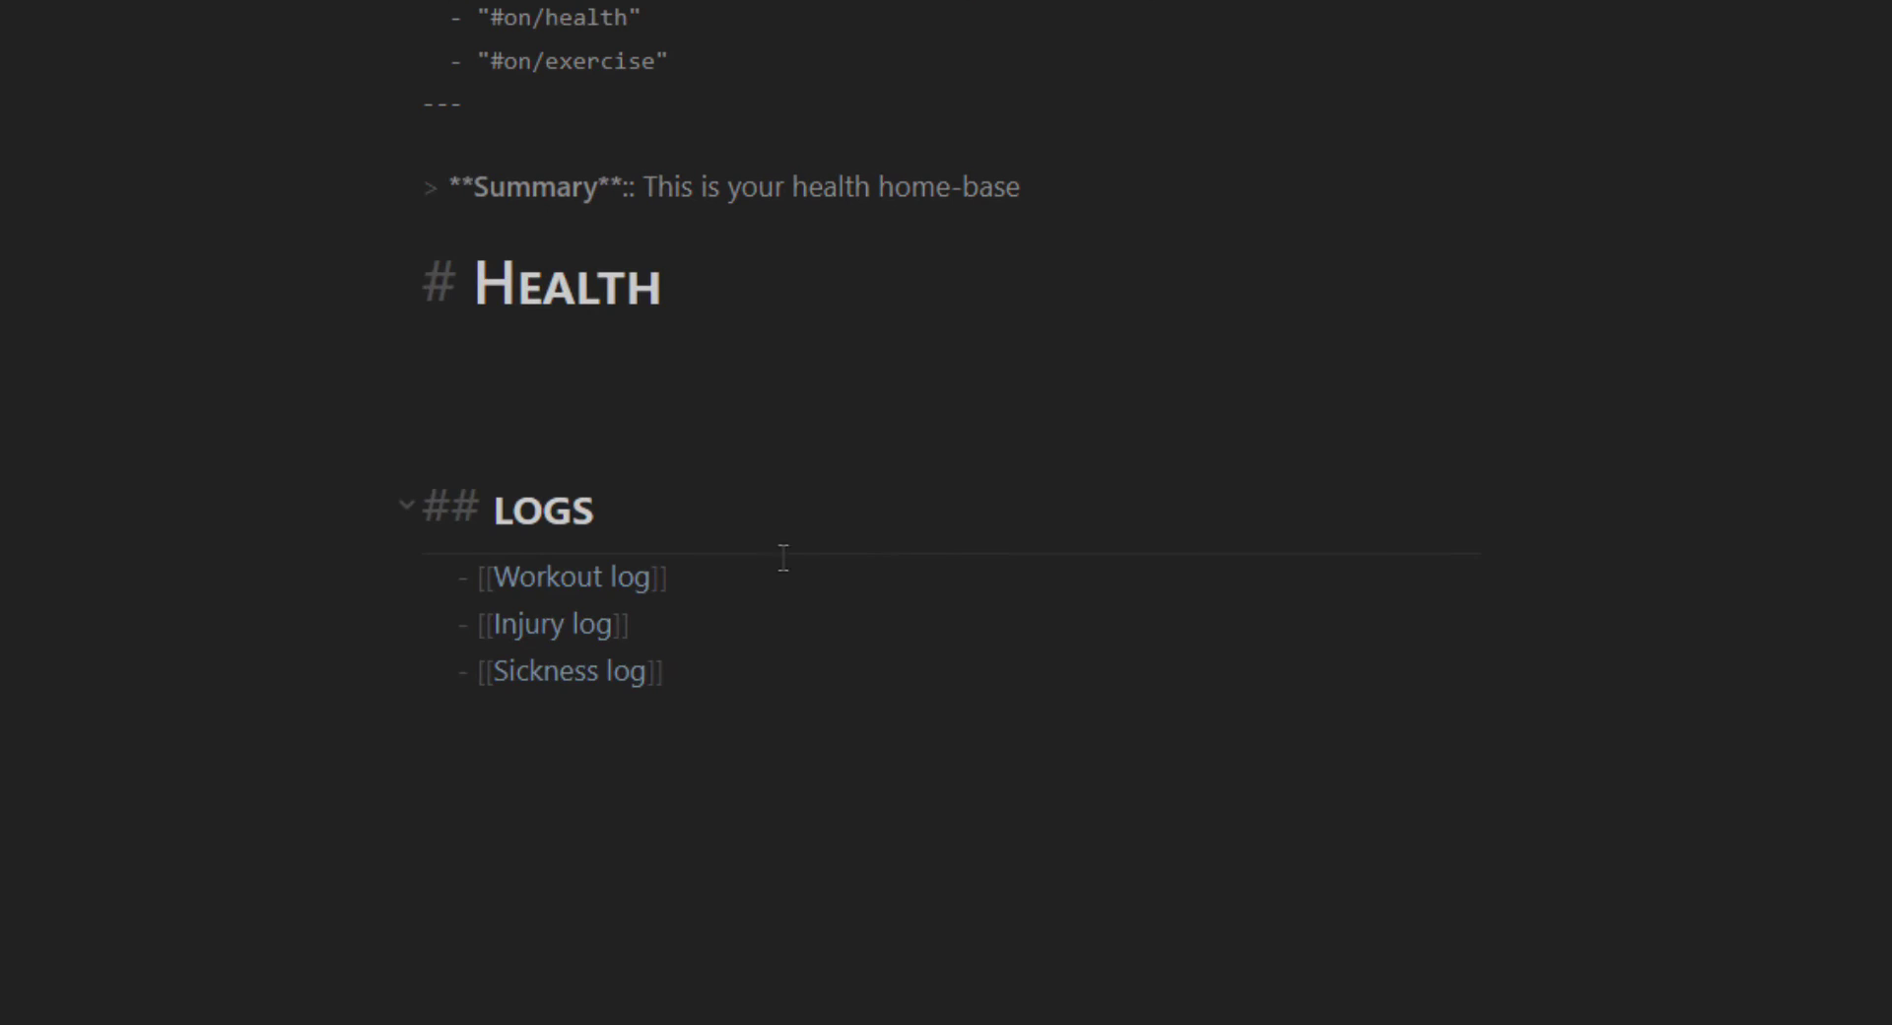
{"action": "key", "text": "ctrl+e"}
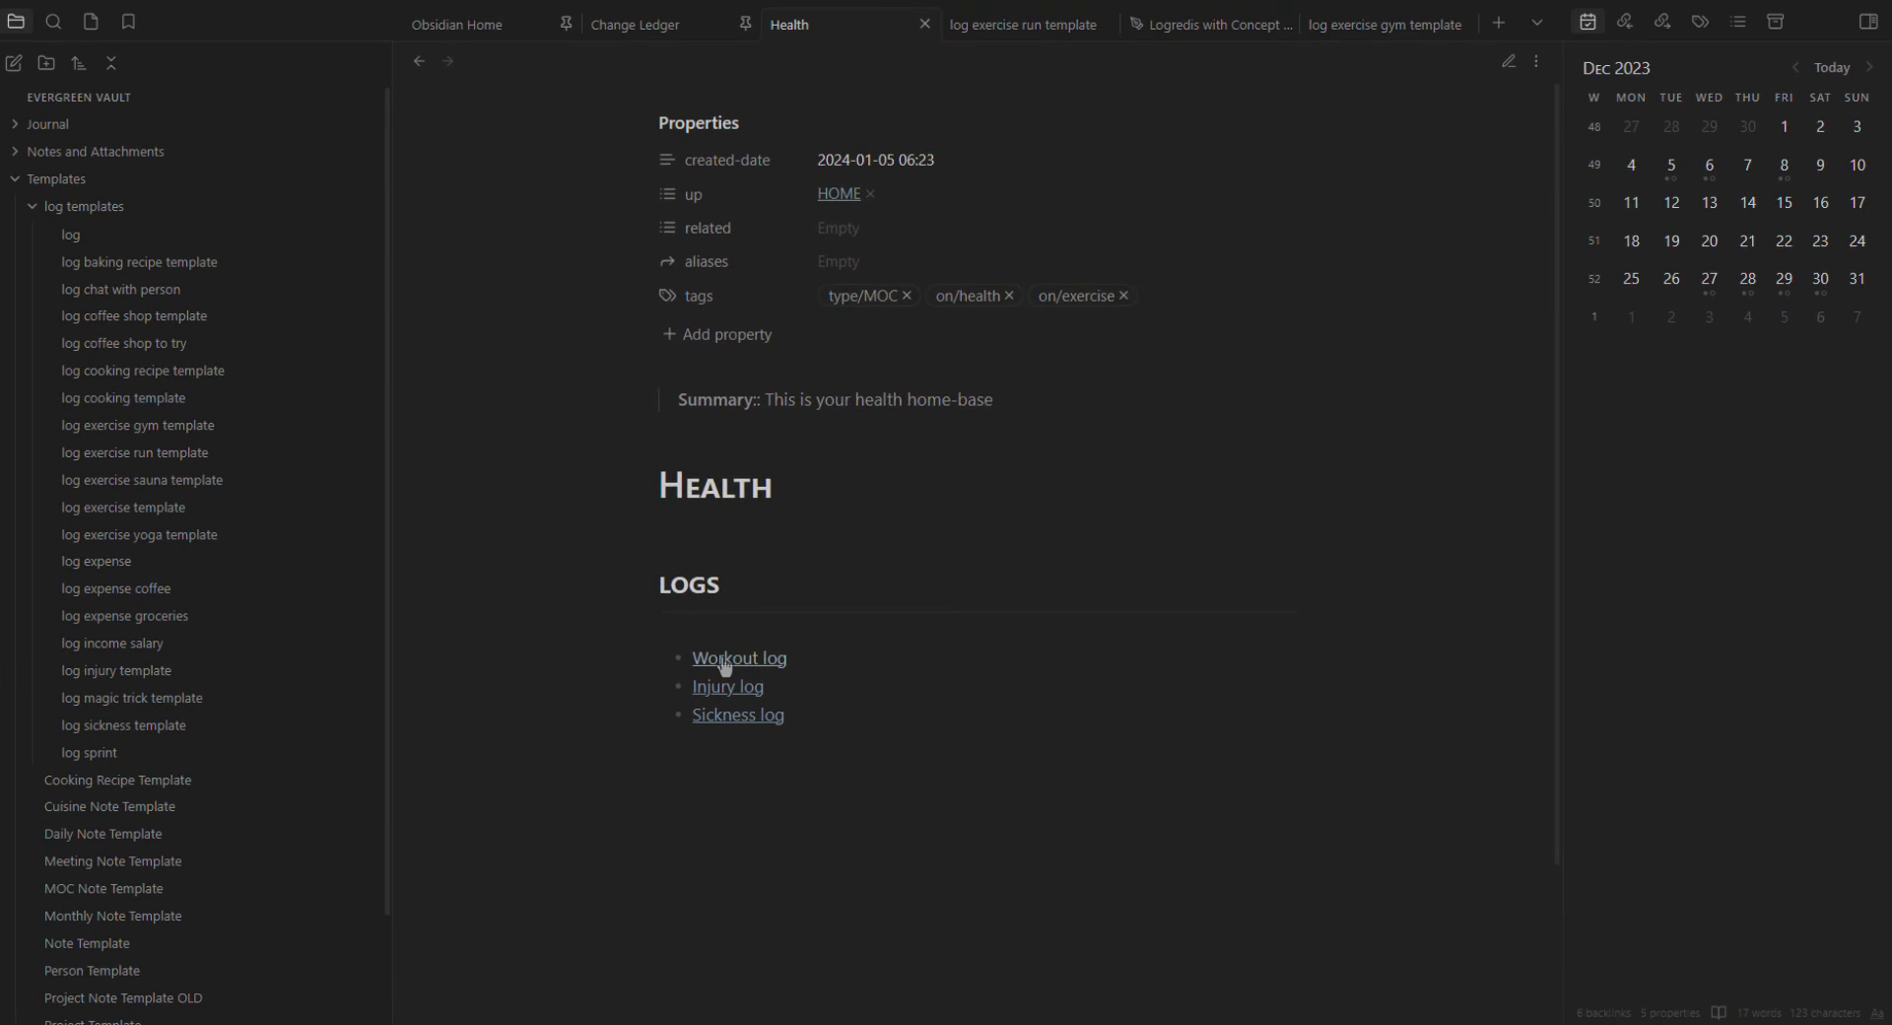
{"action": "left_click", "coordinate": [724, 661]}
Step: Expand the ALL WORKOUTS and INTENSE GYM WORKOUTS 30-MIN sections to view logged entries
{"action": "scroll", "coordinate": [674, 516], "scroll_direction": "down", "scroll_amount": 1}
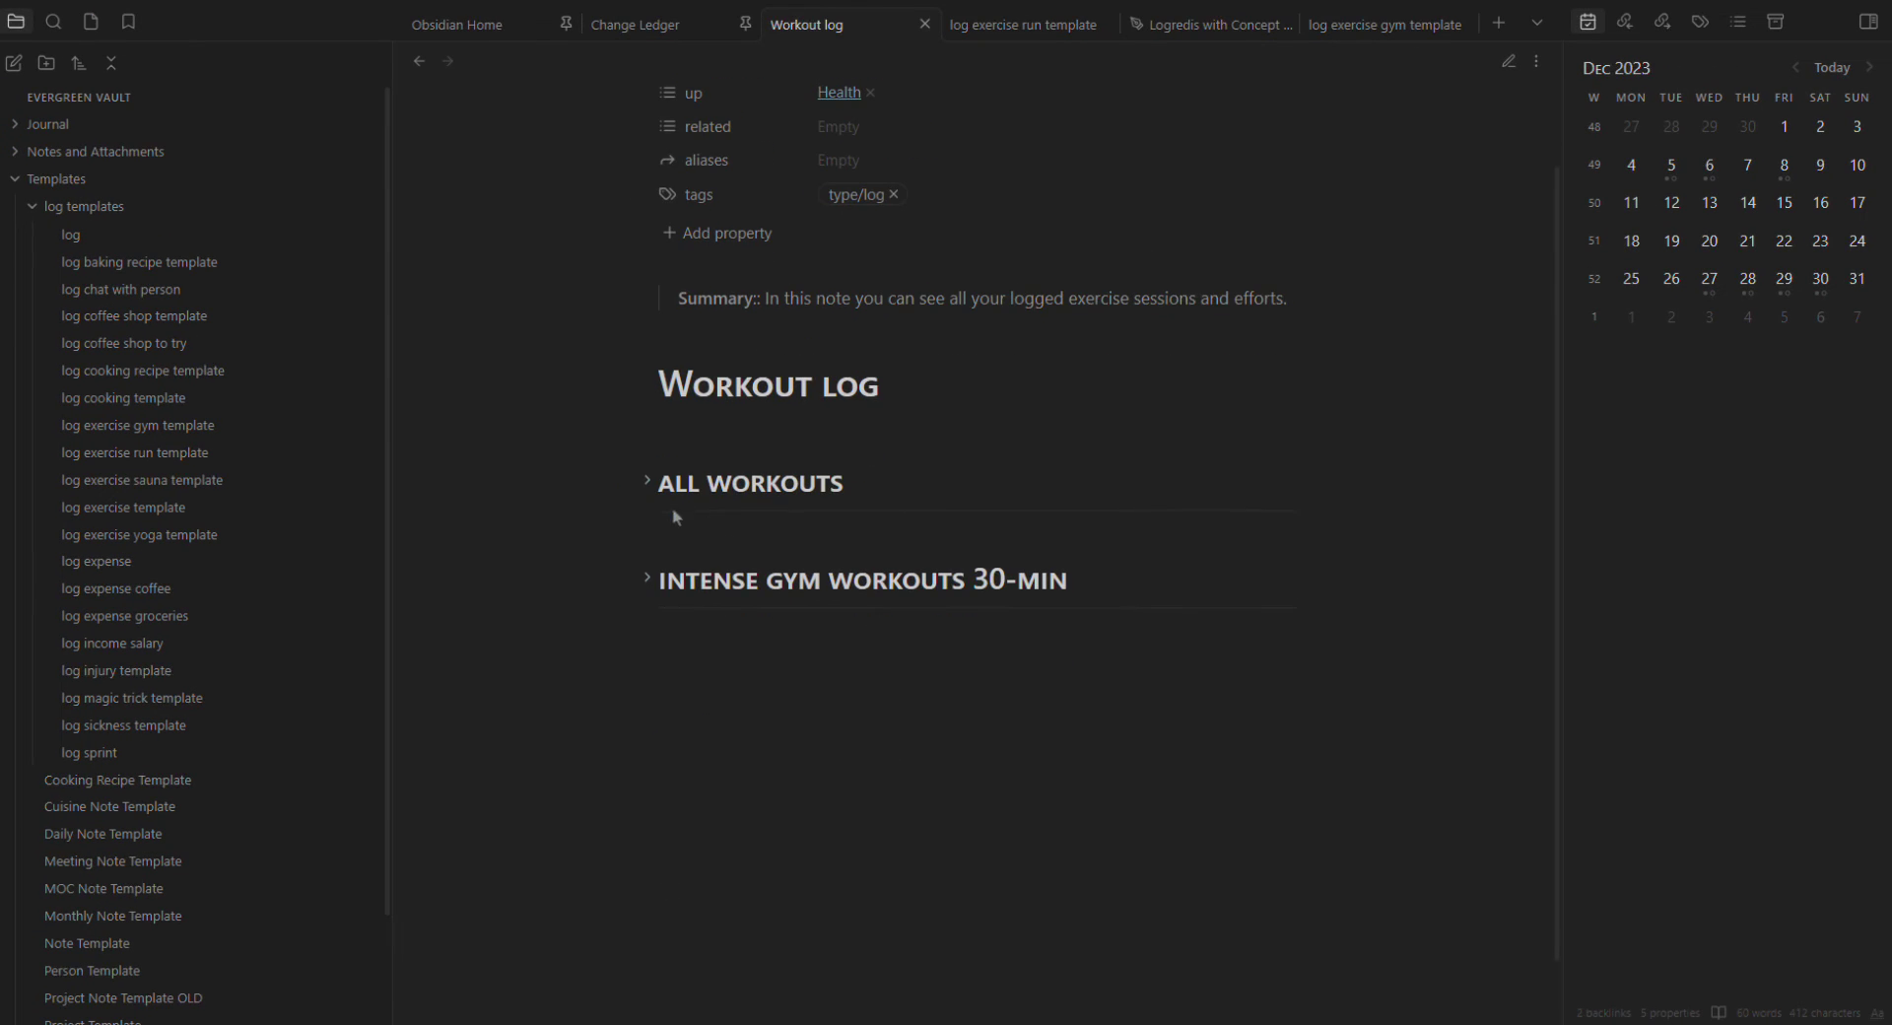
{"action": "left_click", "coordinate": [648, 484]}
{"action": "scroll", "coordinate": [659, 488], "scroll_direction": "down", "scroll_amount": 5}
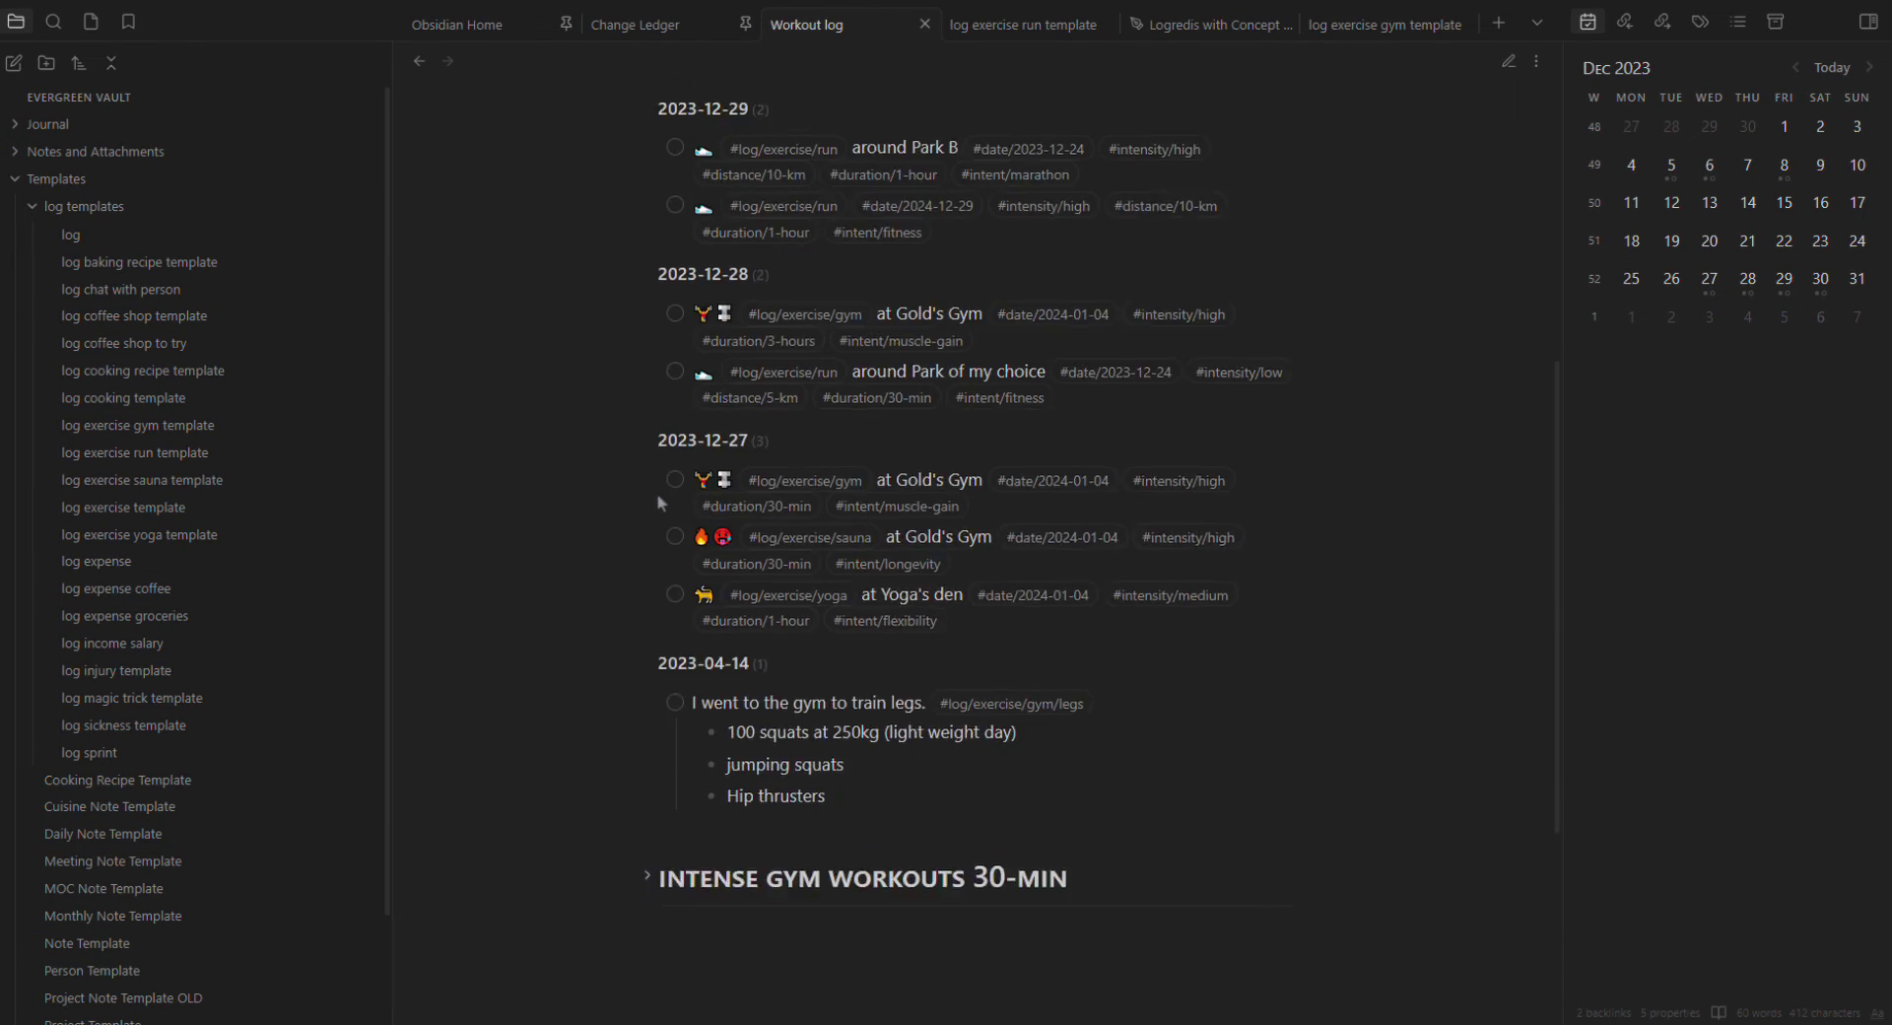
{"action": "scroll", "coordinate": [659, 487], "scroll_direction": "up", "scroll_amount": 4}
{"action": "left_click", "coordinate": [644, 383]}
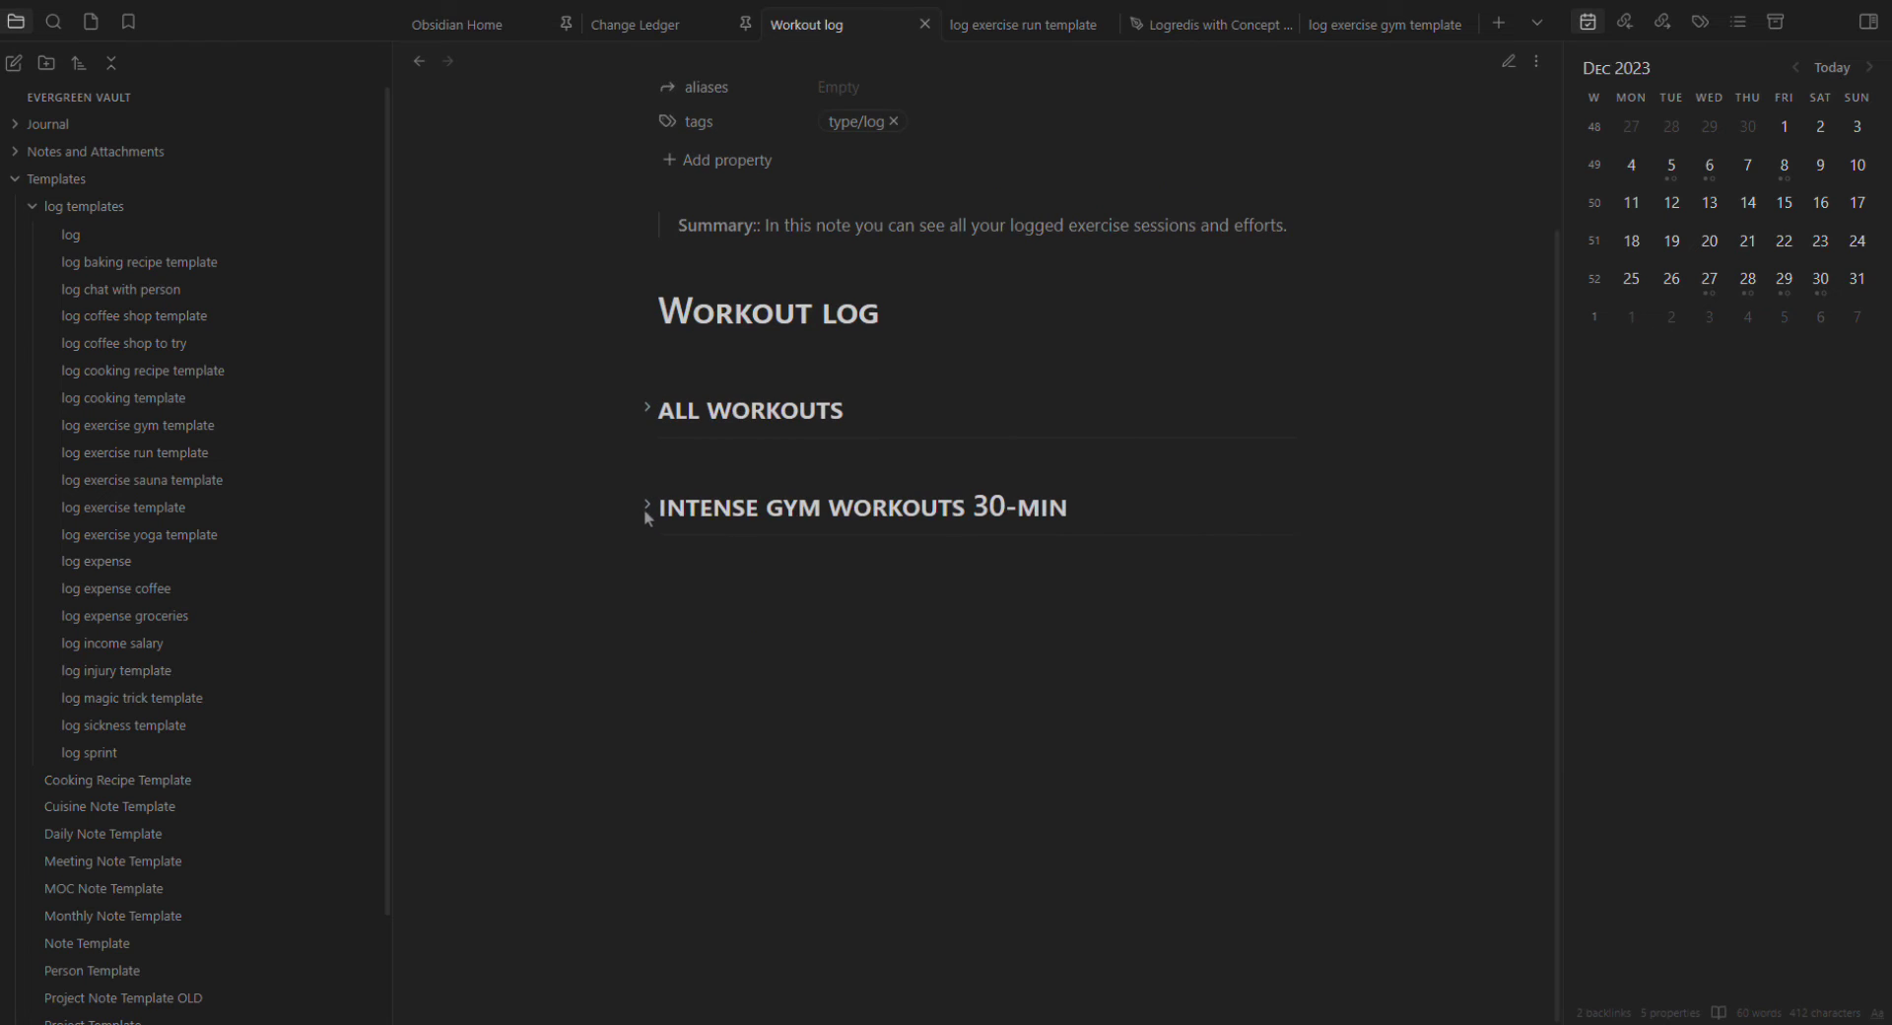
{"action": "left_click", "coordinate": [648, 506]}
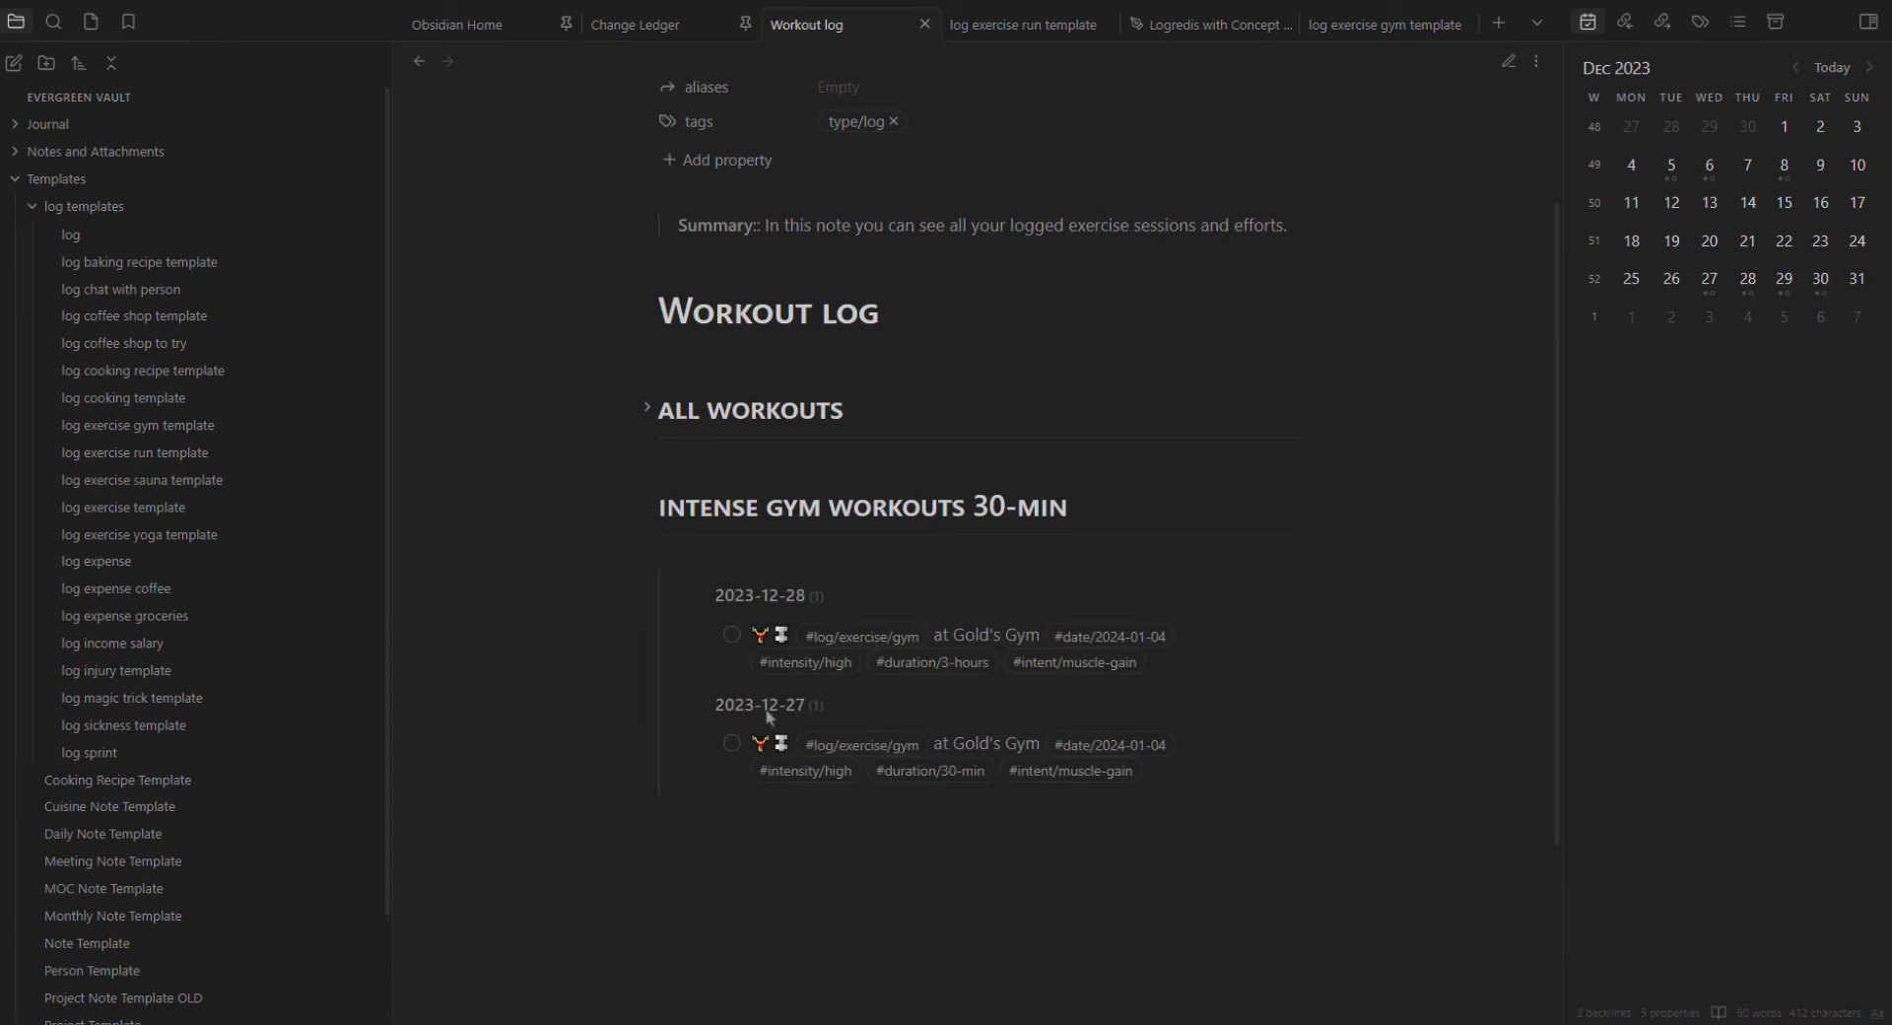
{"action": "left_click", "coordinate": [645, 408]}
{"action": "scroll", "coordinate": [650, 444], "scroll_direction": "down", "scroll_amount": 4}
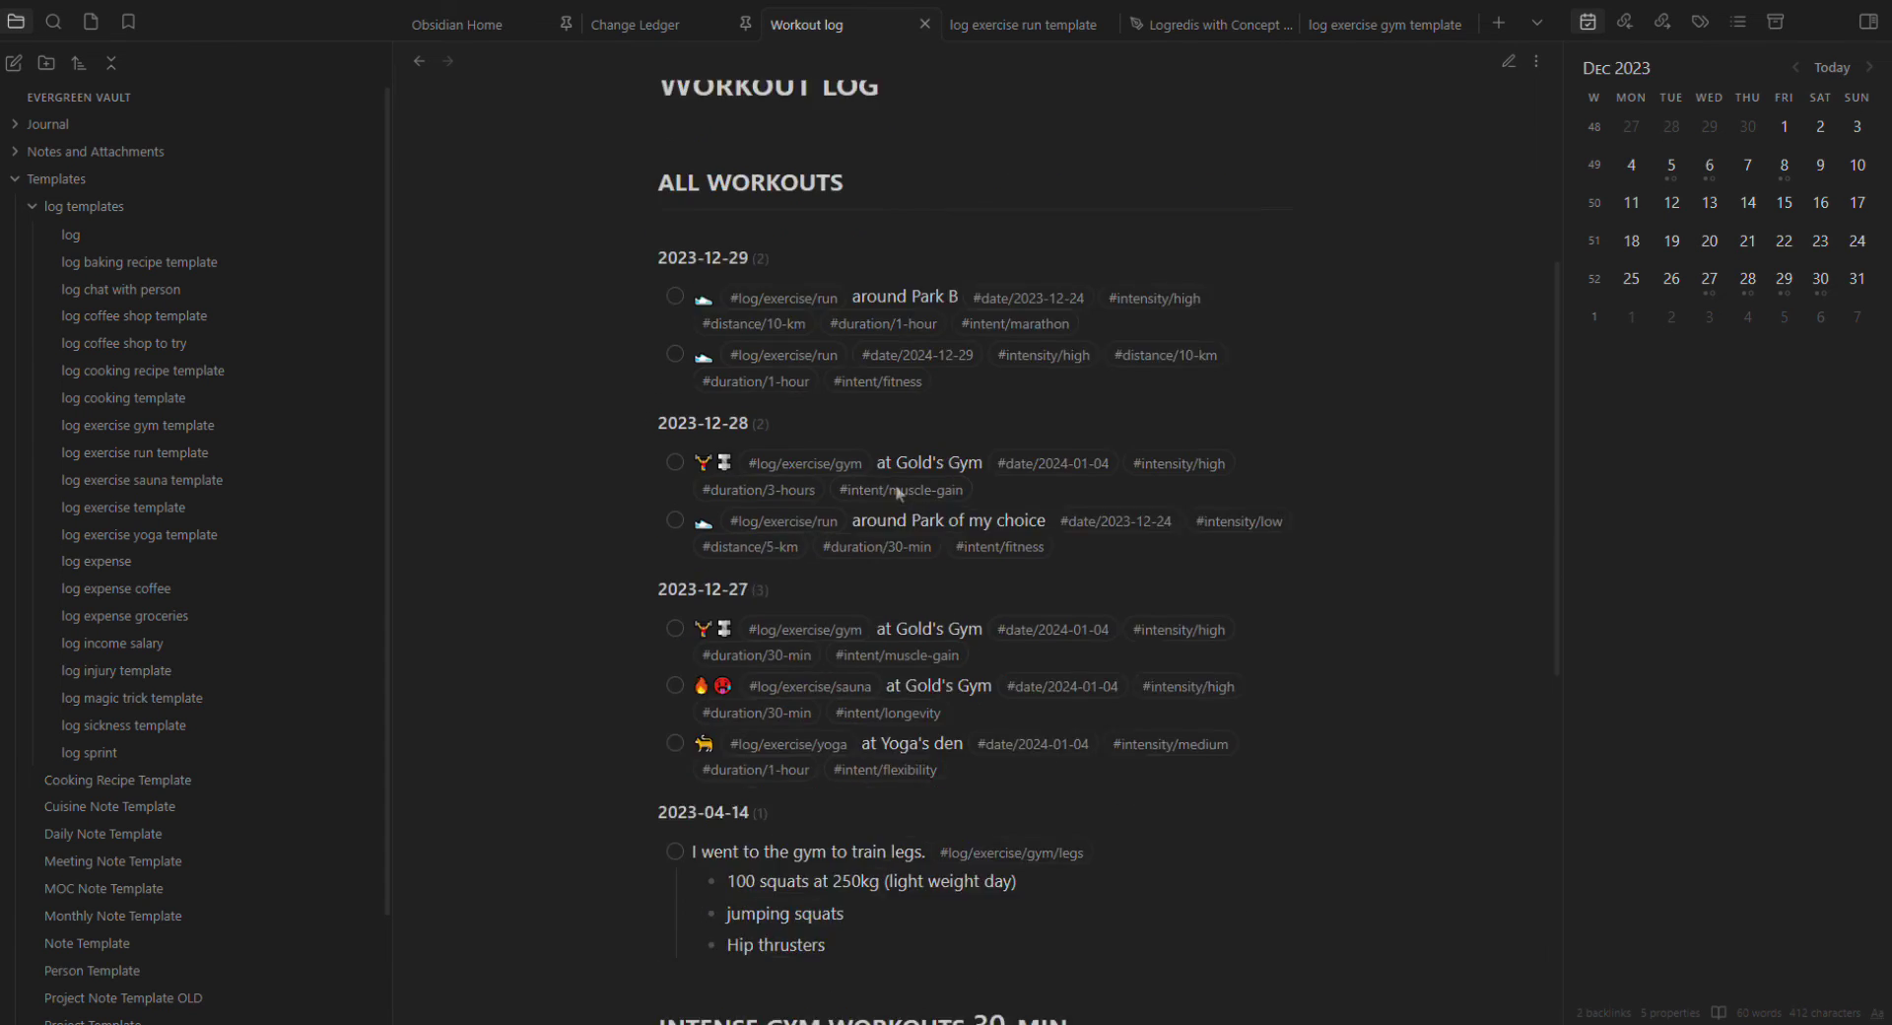
{"action": "scroll", "coordinate": [749, 641], "scroll_direction": "up", "scroll_amount": 5}
{"action": "scroll", "coordinate": [798, 785], "scroll_direction": "down", "scroll_amount": 4}
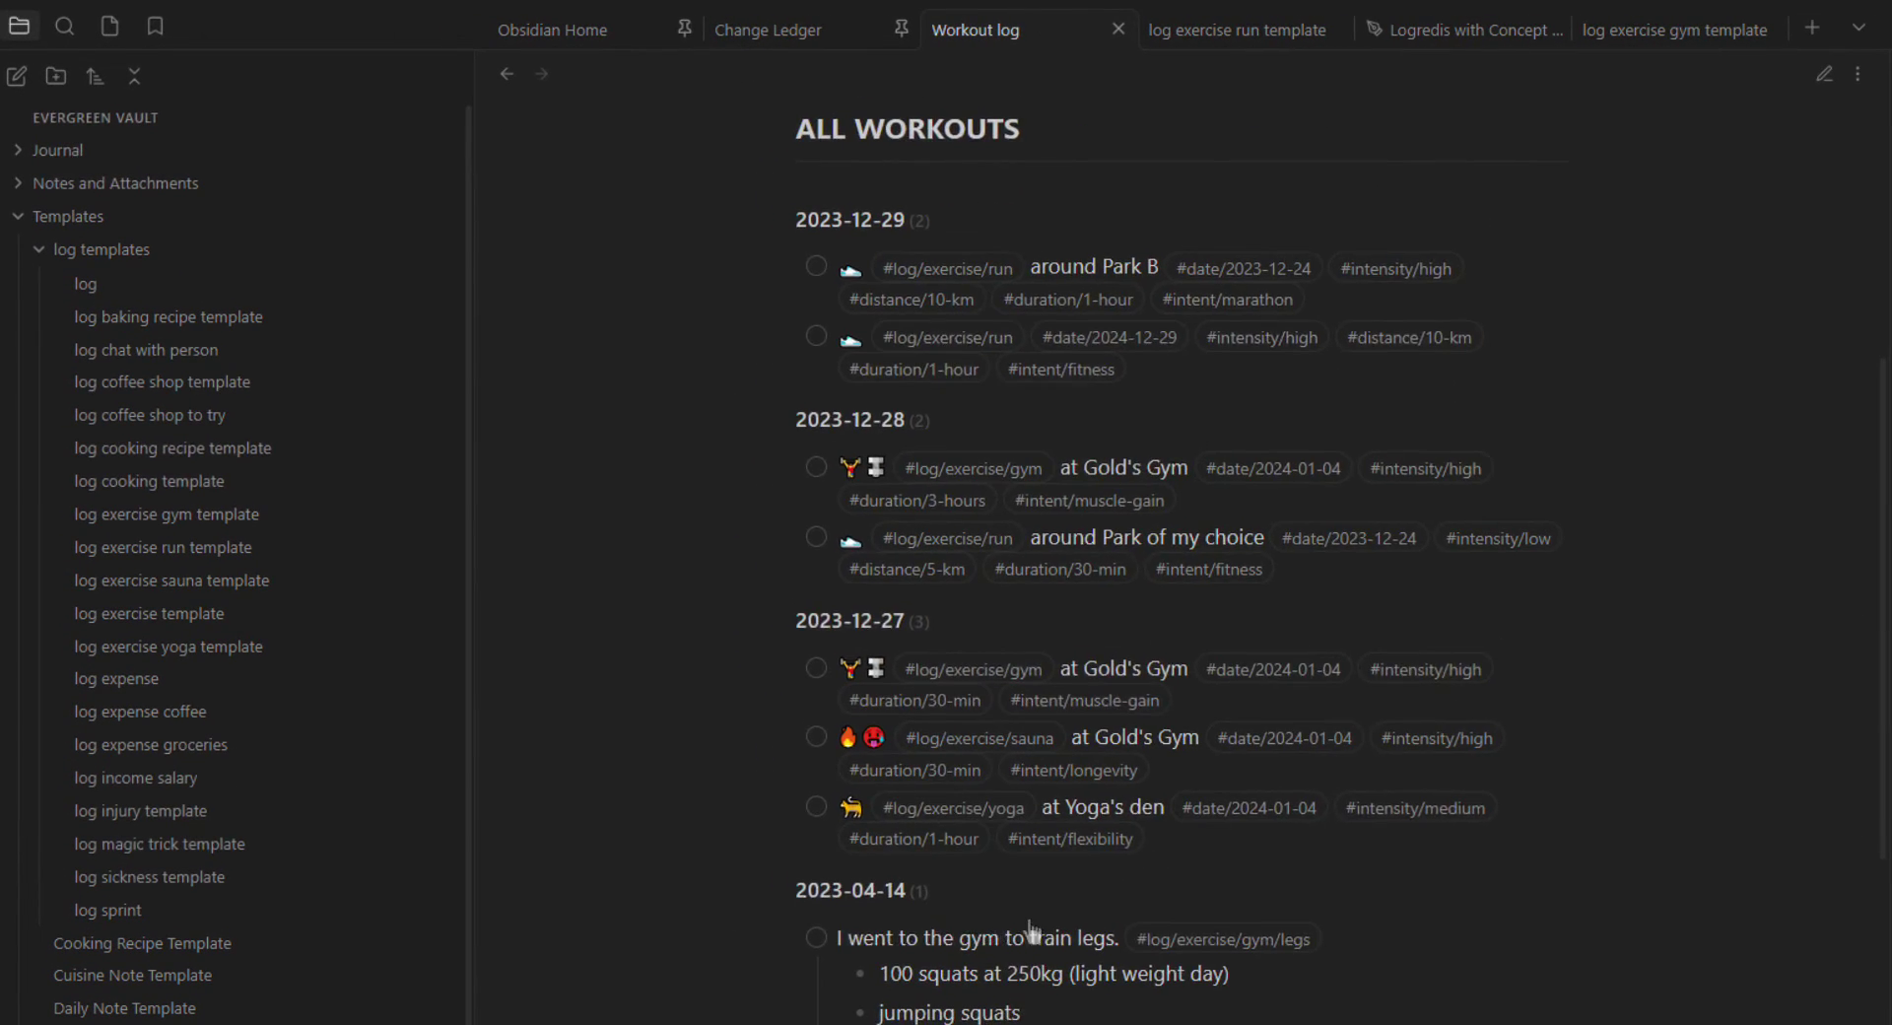
{"action": "scroll", "coordinate": [1084, 886], "scroll_direction": "up", "scroll_amount": 3}
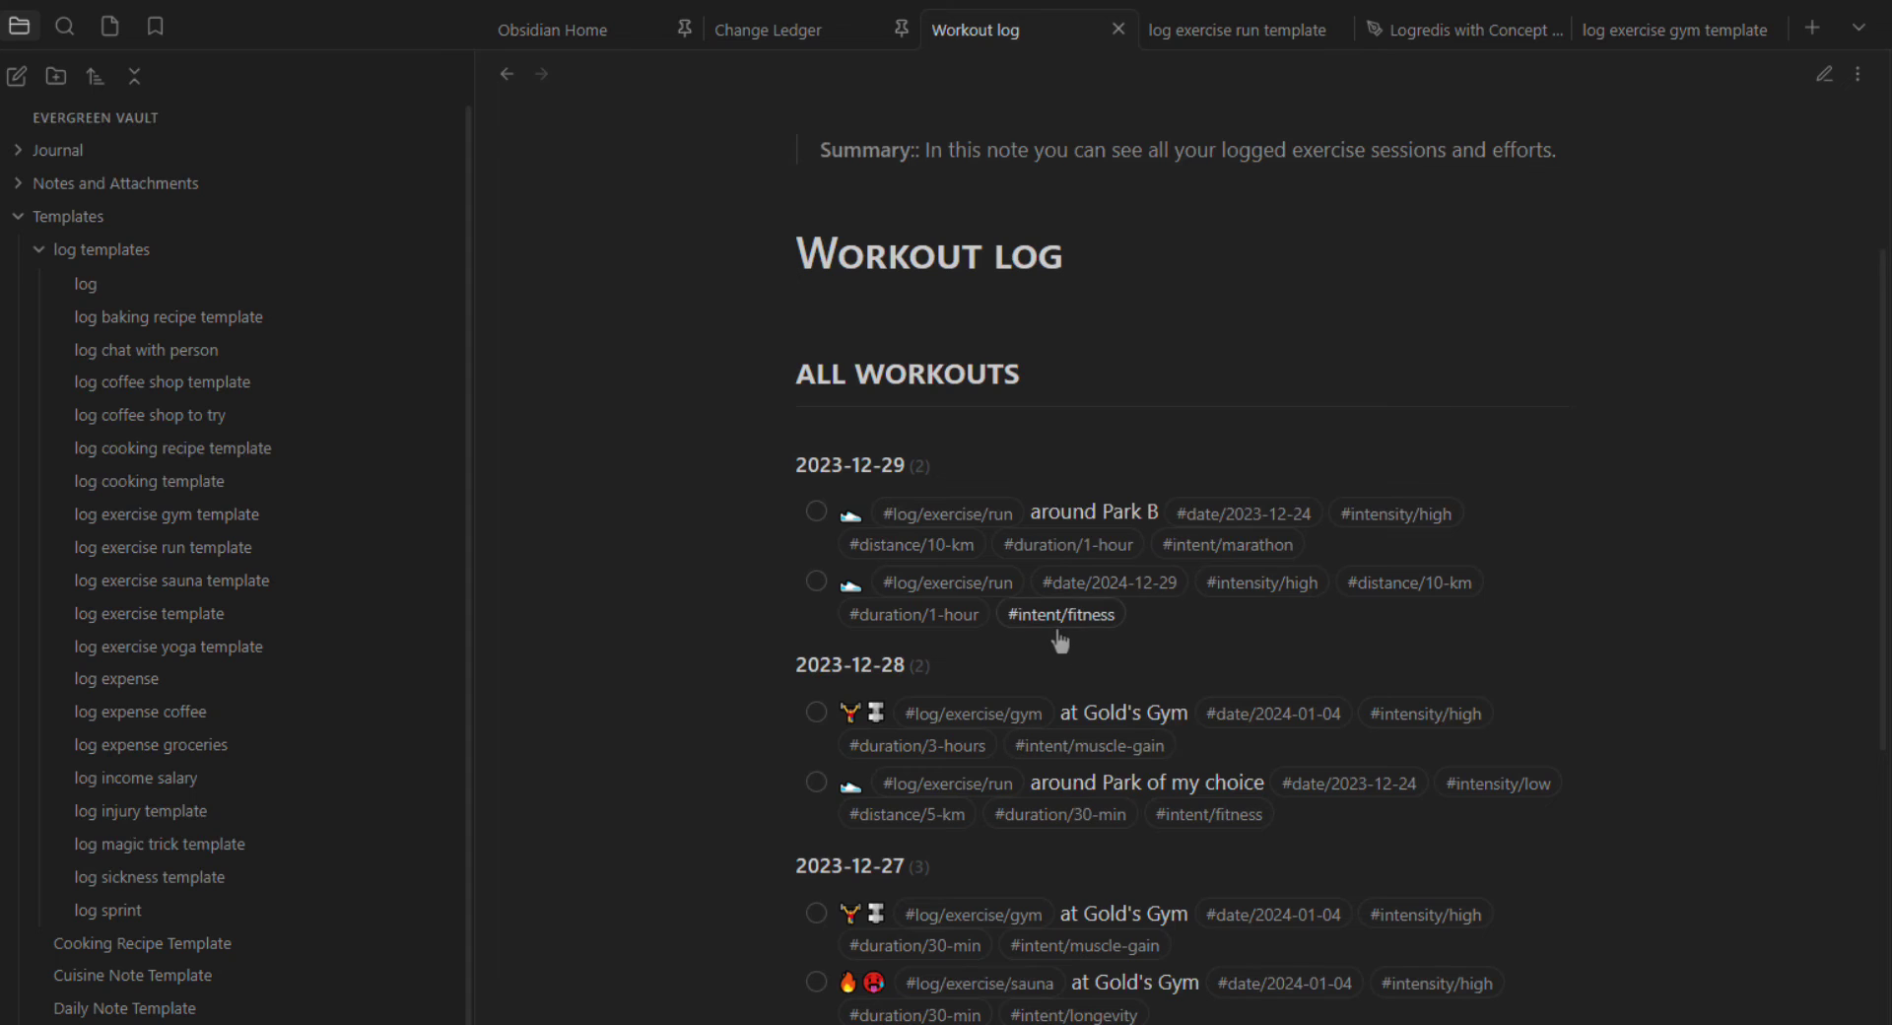
Step: Show the All workouts dataview TASK query, highlighting its icontains #log/exercise filter and rendered results
{"action": "key", "text": "ctrl+e"}
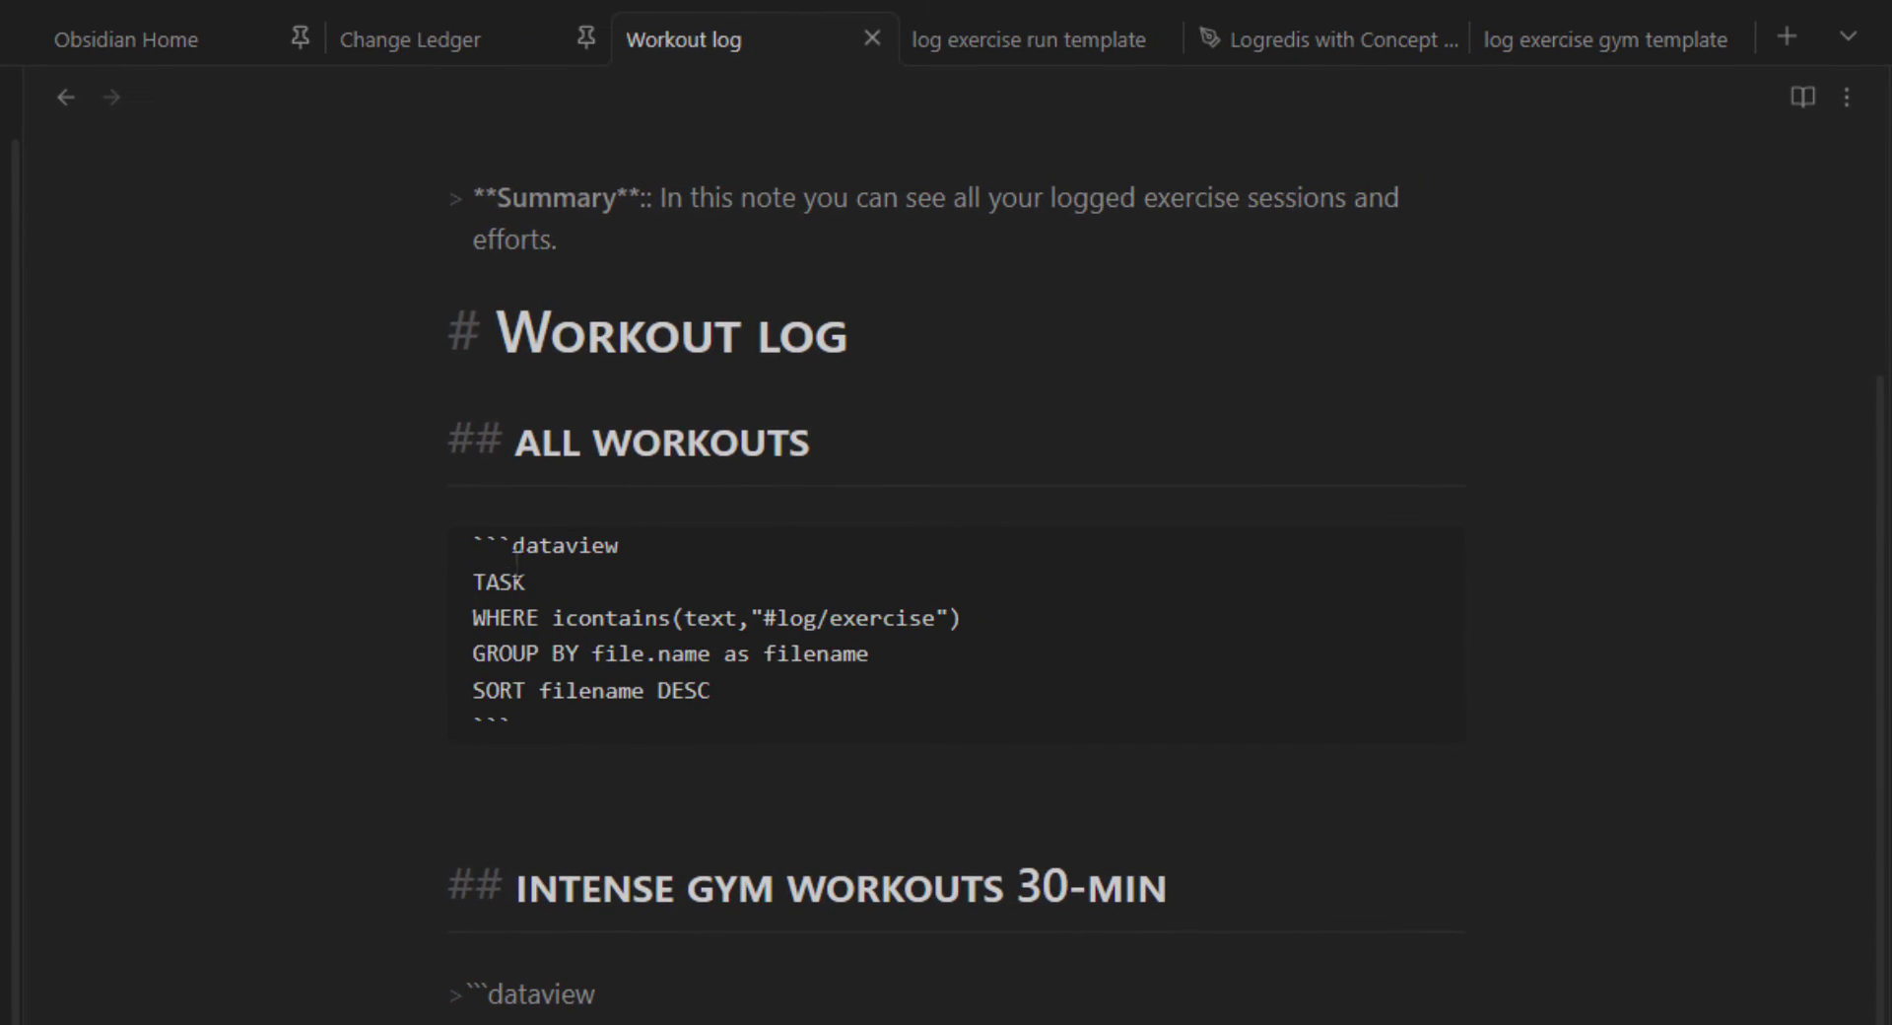
{"action": "double_click", "coordinate": [516, 550]}
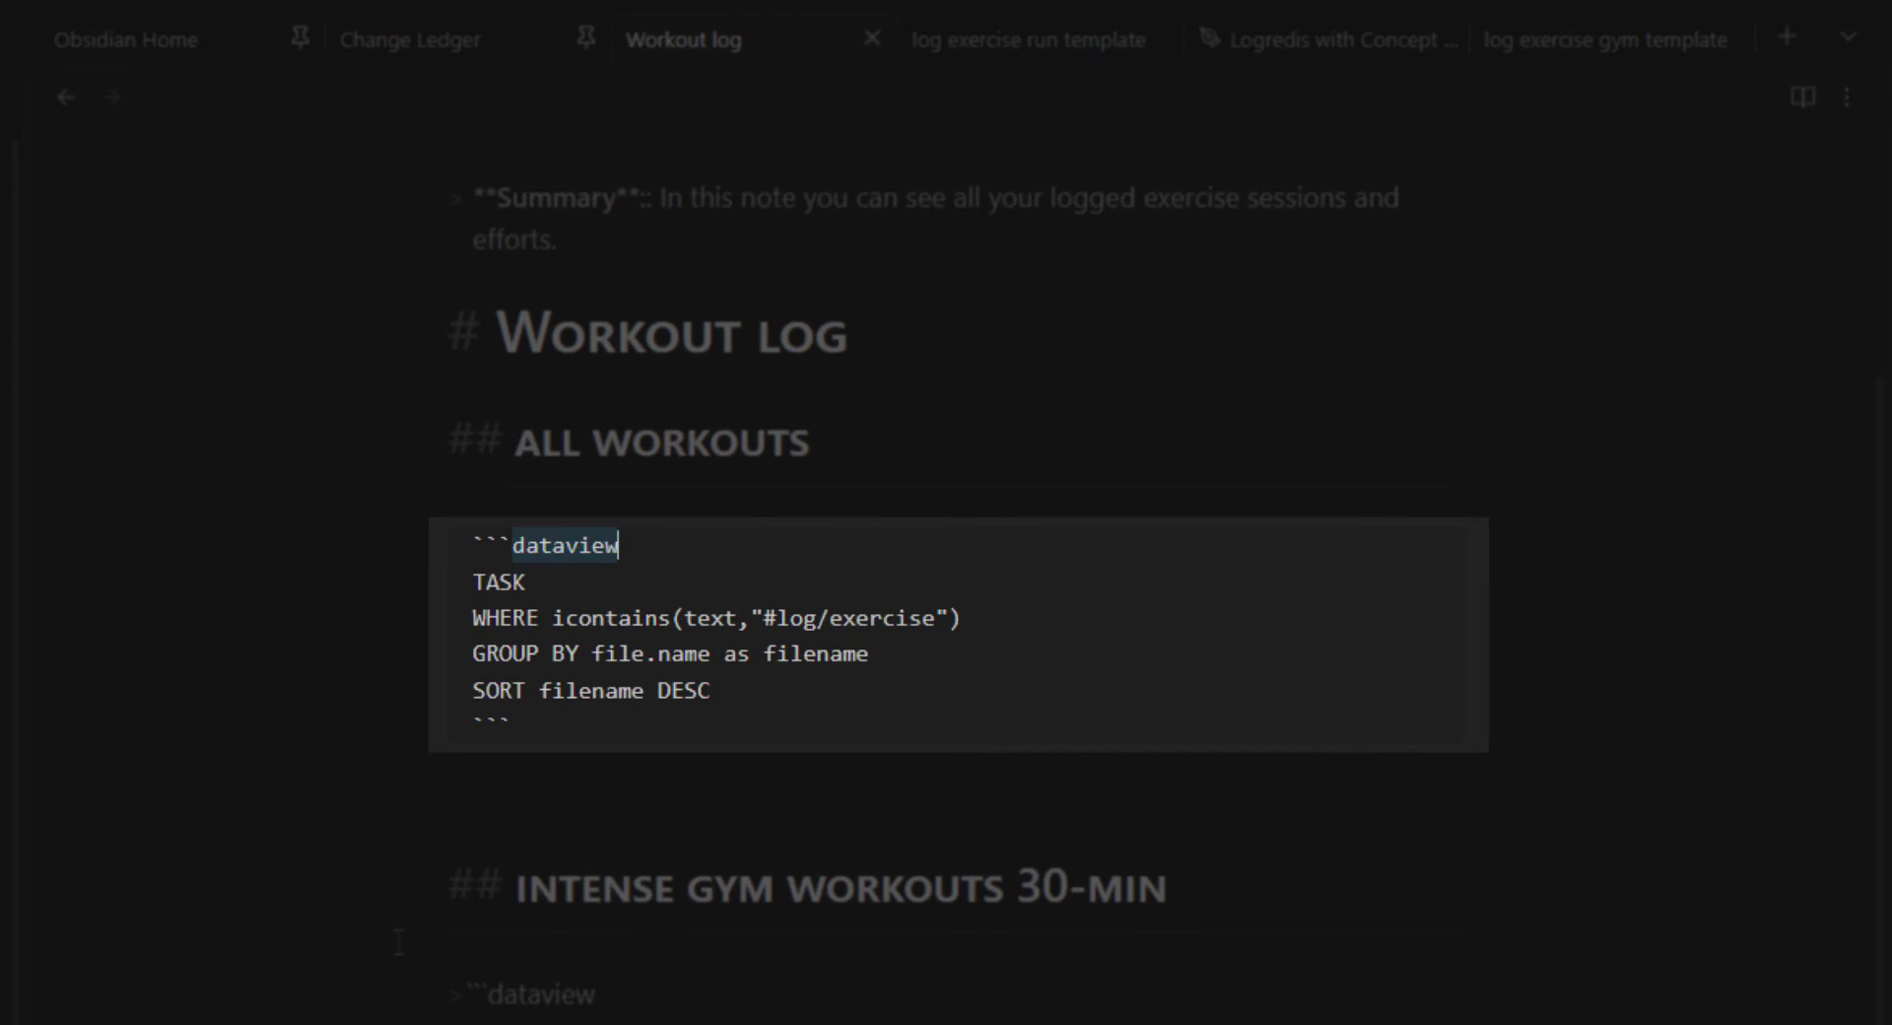
{"action": "double_click", "coordinate": [475, 583]}
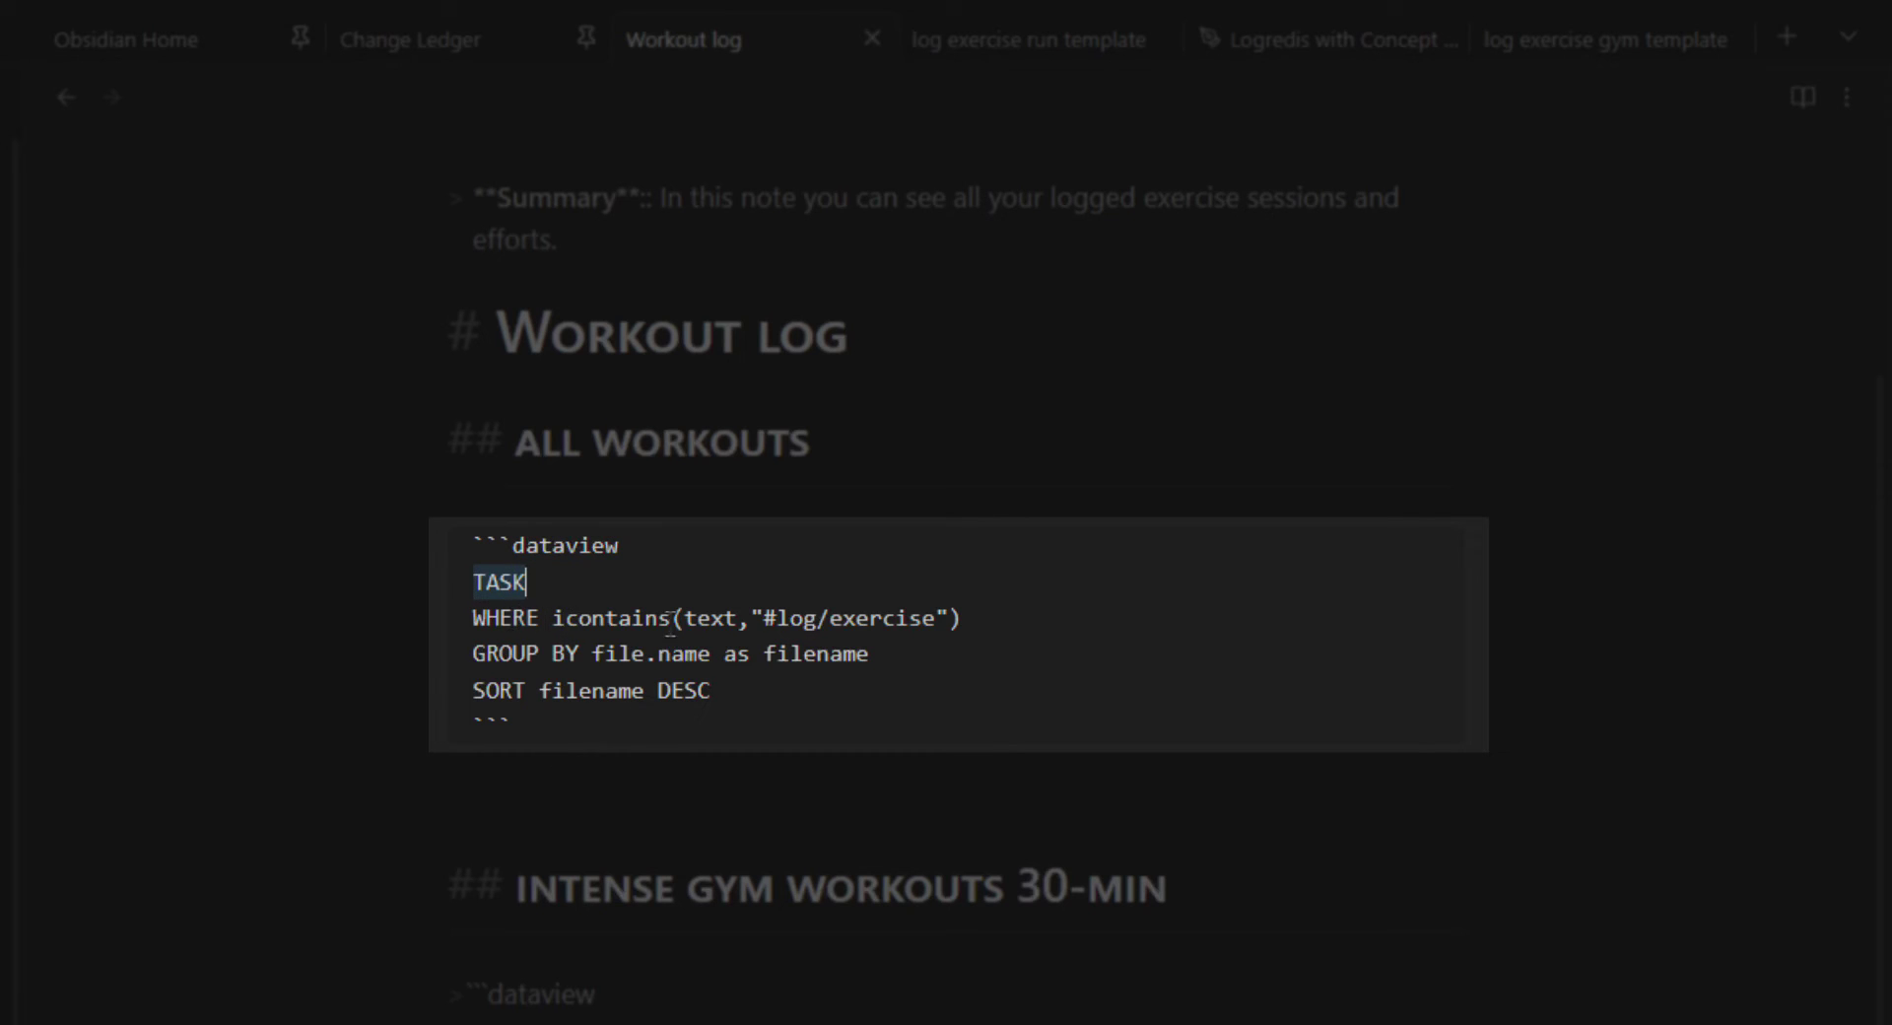
{"action": "double_click", "coordinate": [555, 617]}
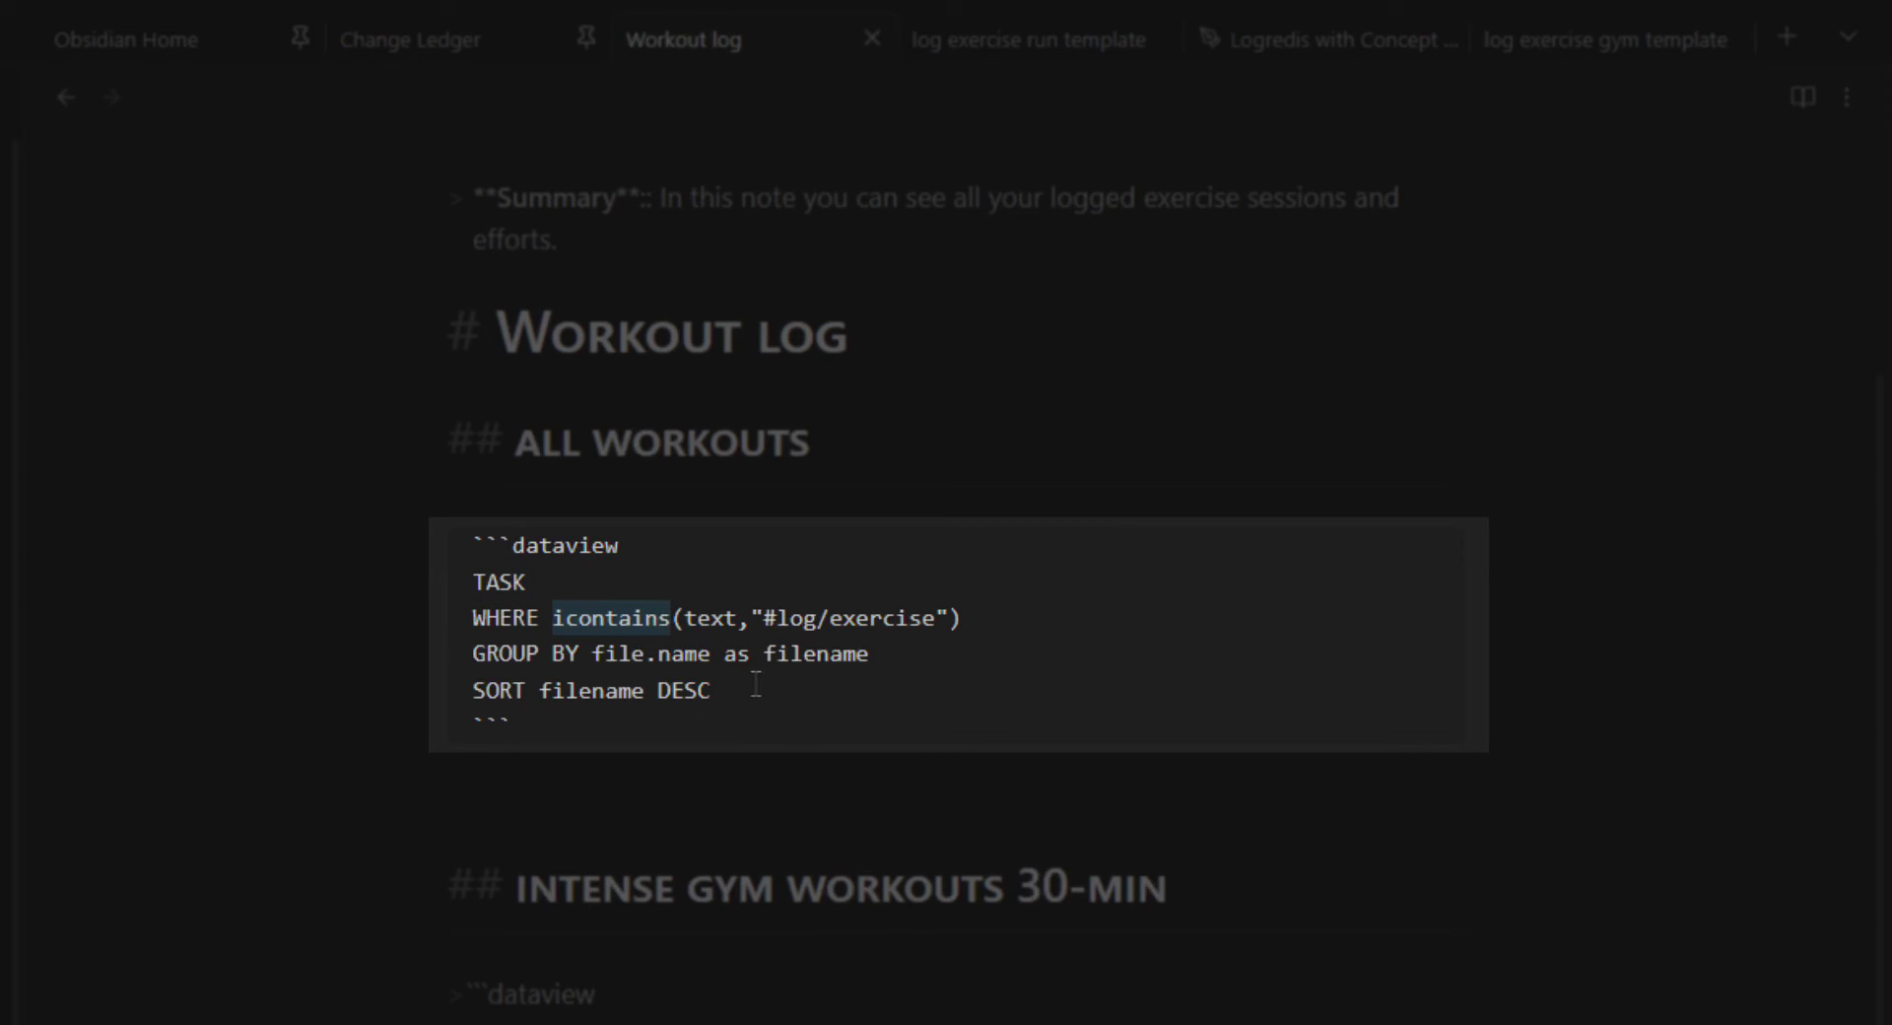
{"action": "left_click", "coordinate": [710, 618]}
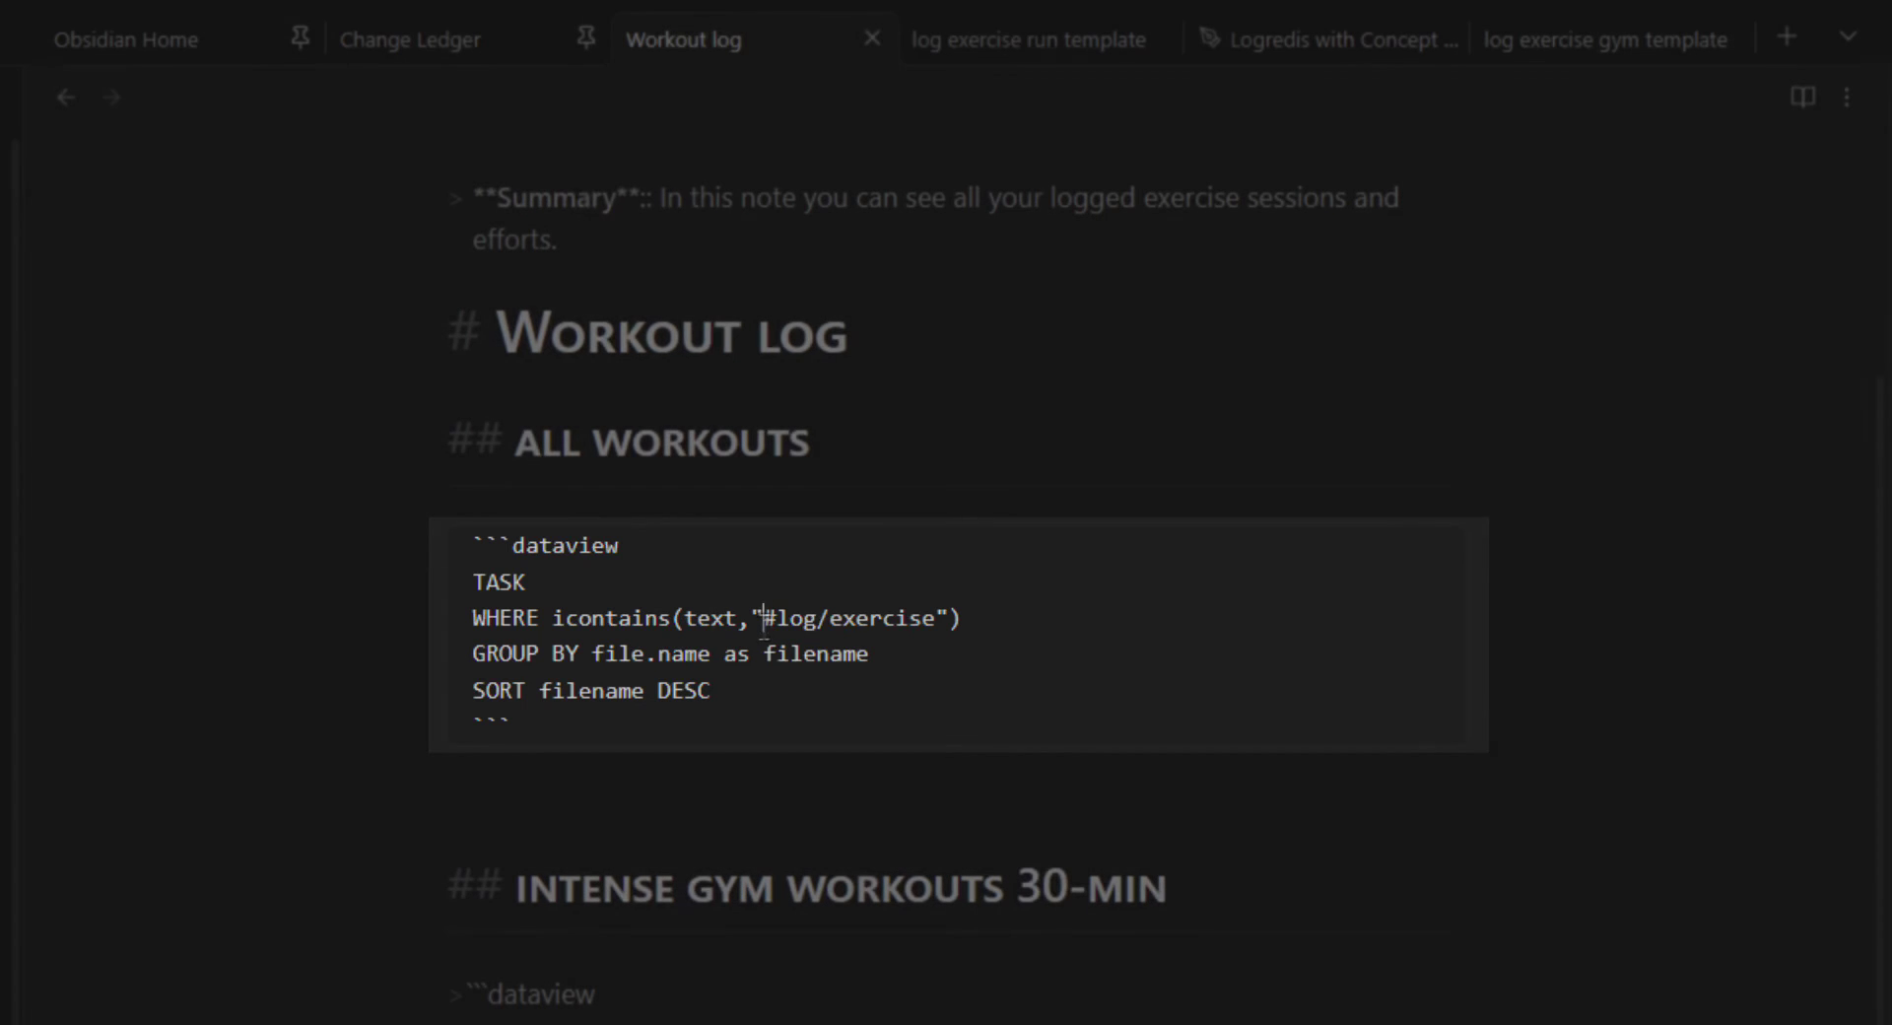
{"action": "left_click_drag", "start_coordinate": [765, 618], "coordinate": [936, 617]}
{"action": "key", "text": "ctrl+e"}
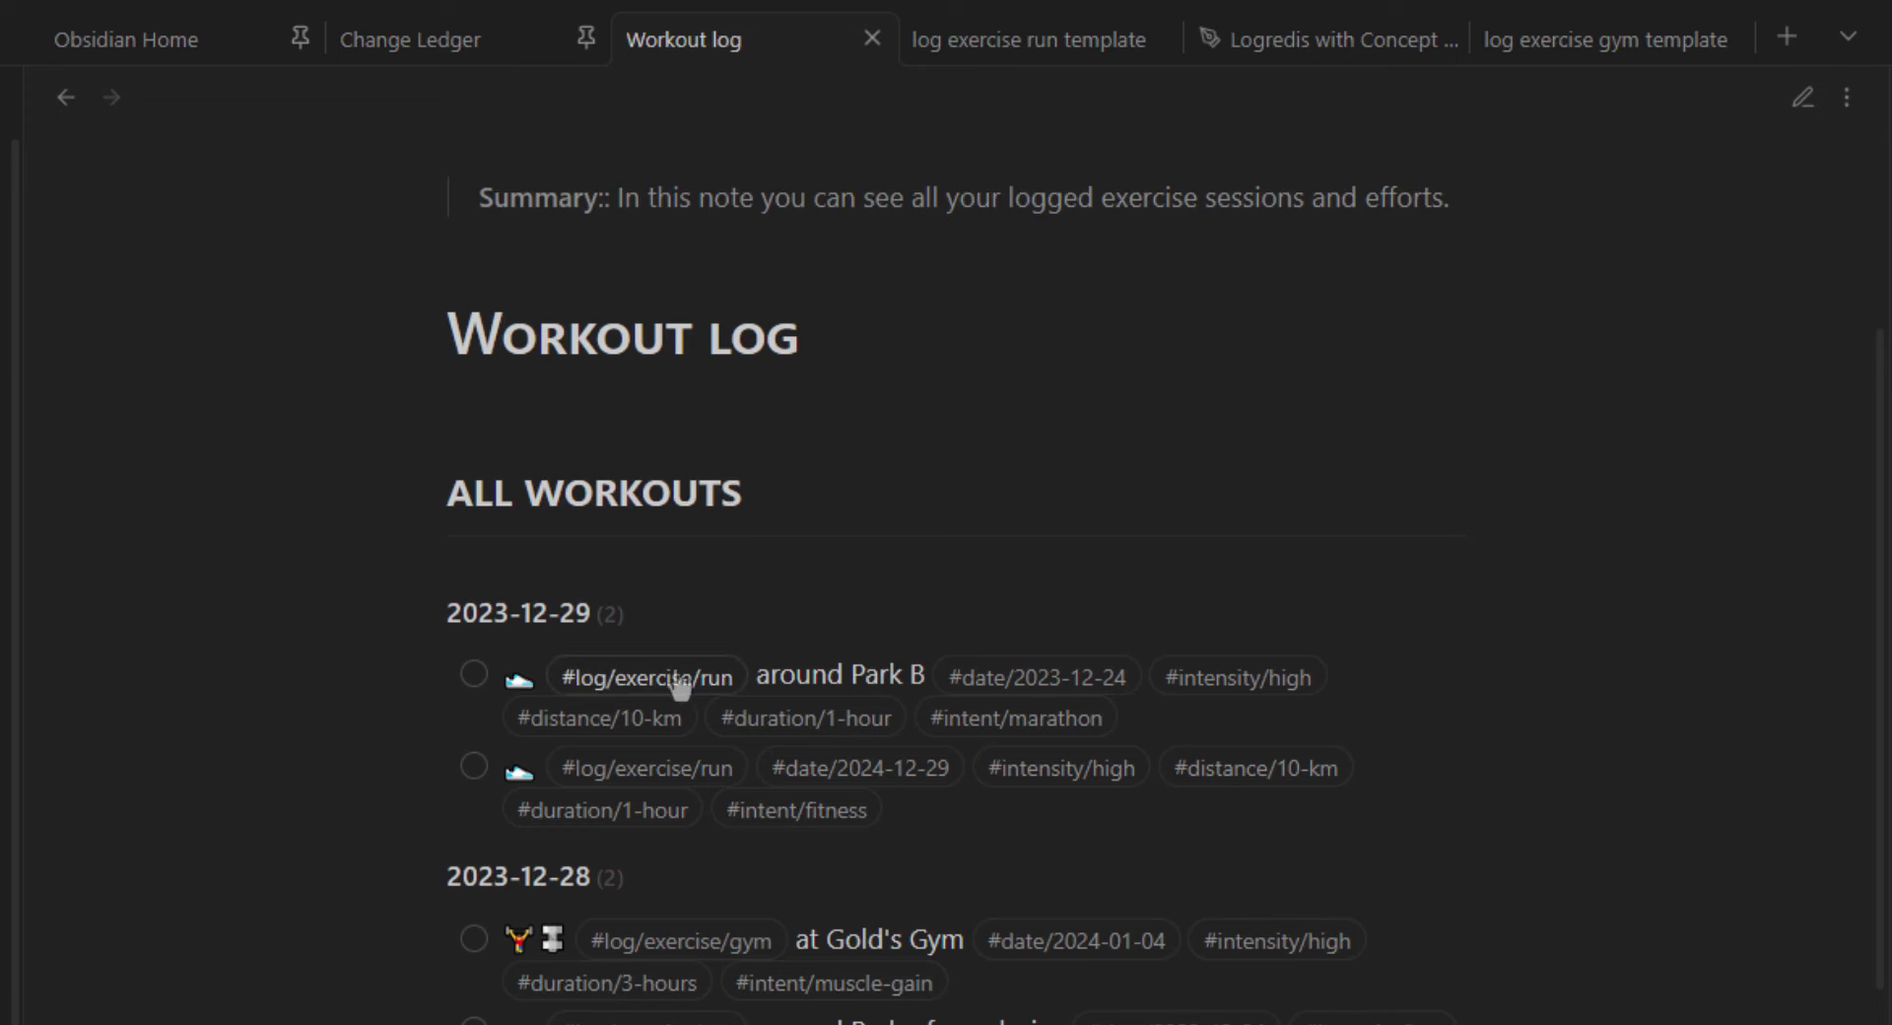
{"action": "key", "text": "ctrl+e"}
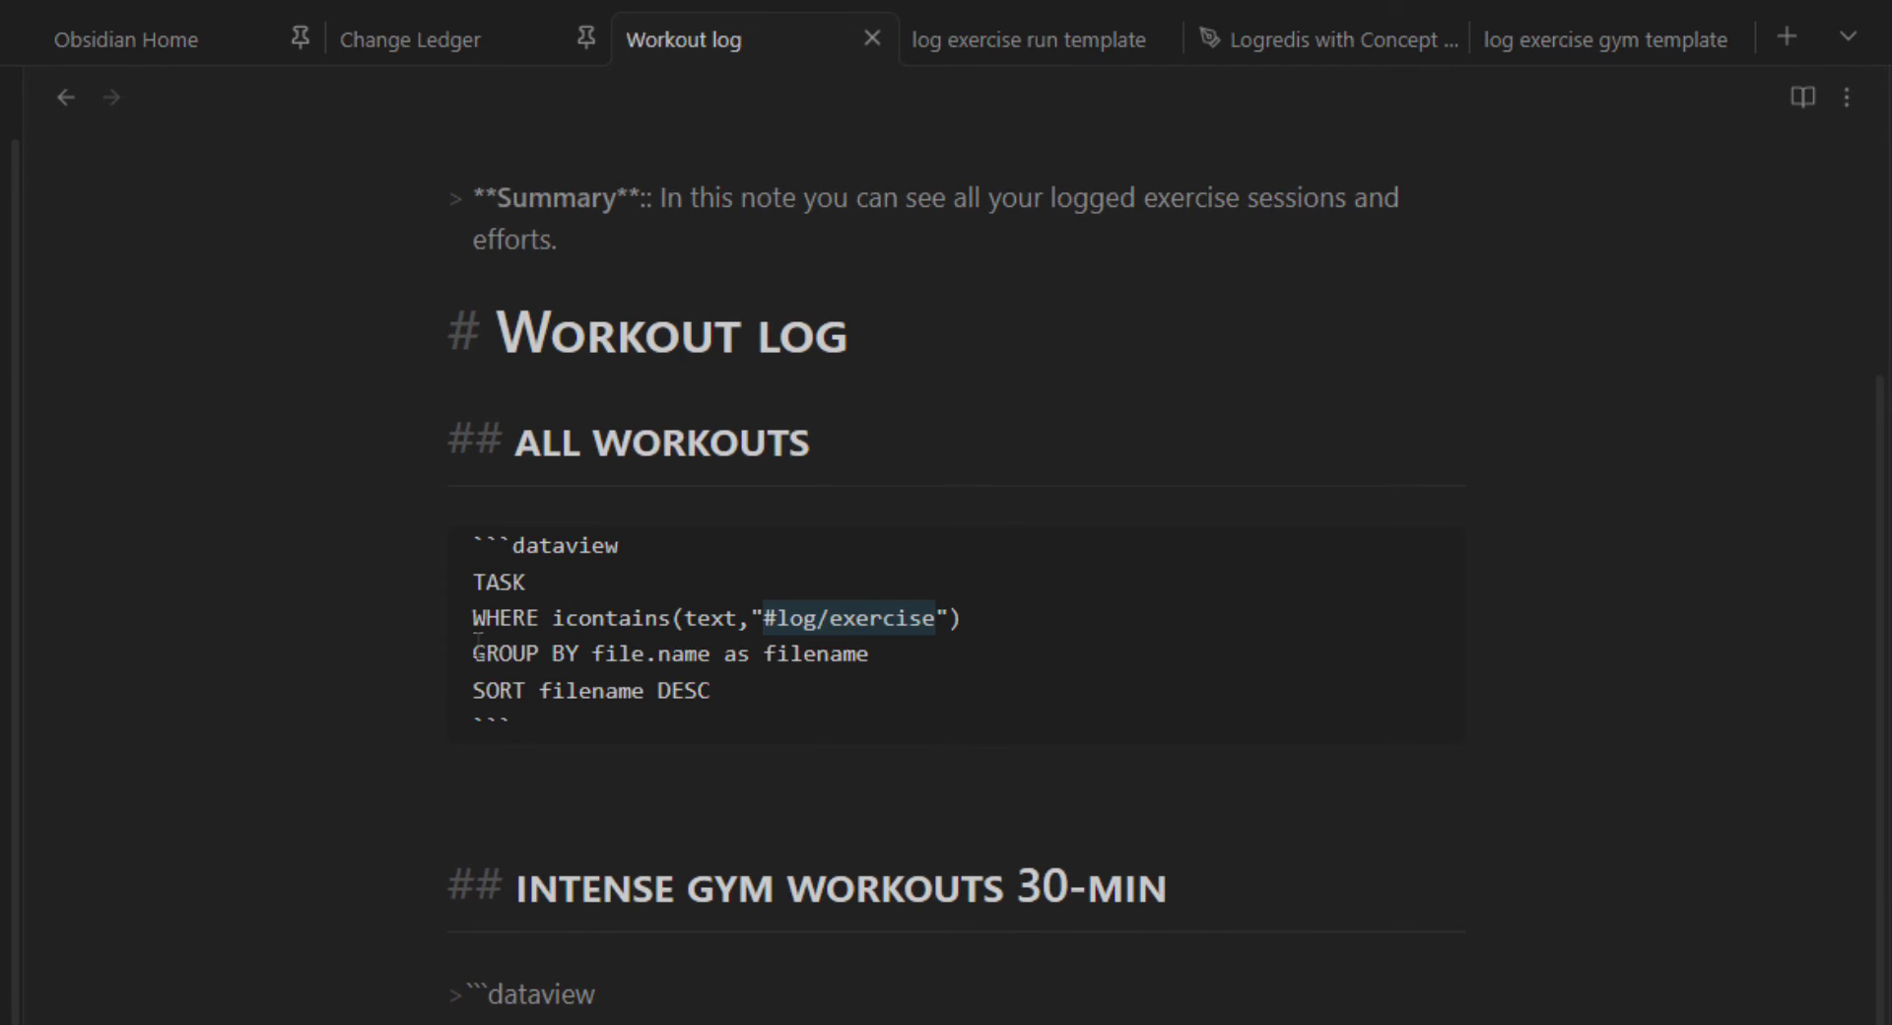
Step: Point out the GROUP BY file.name grouping under 2023-12-29 and the SORT filename DESC line
{"action": "left_click_drag", "start_coordinate": [476, 649], "coordinate": [910, 650]}
{"action": "key", "text": "ctrl+e"}
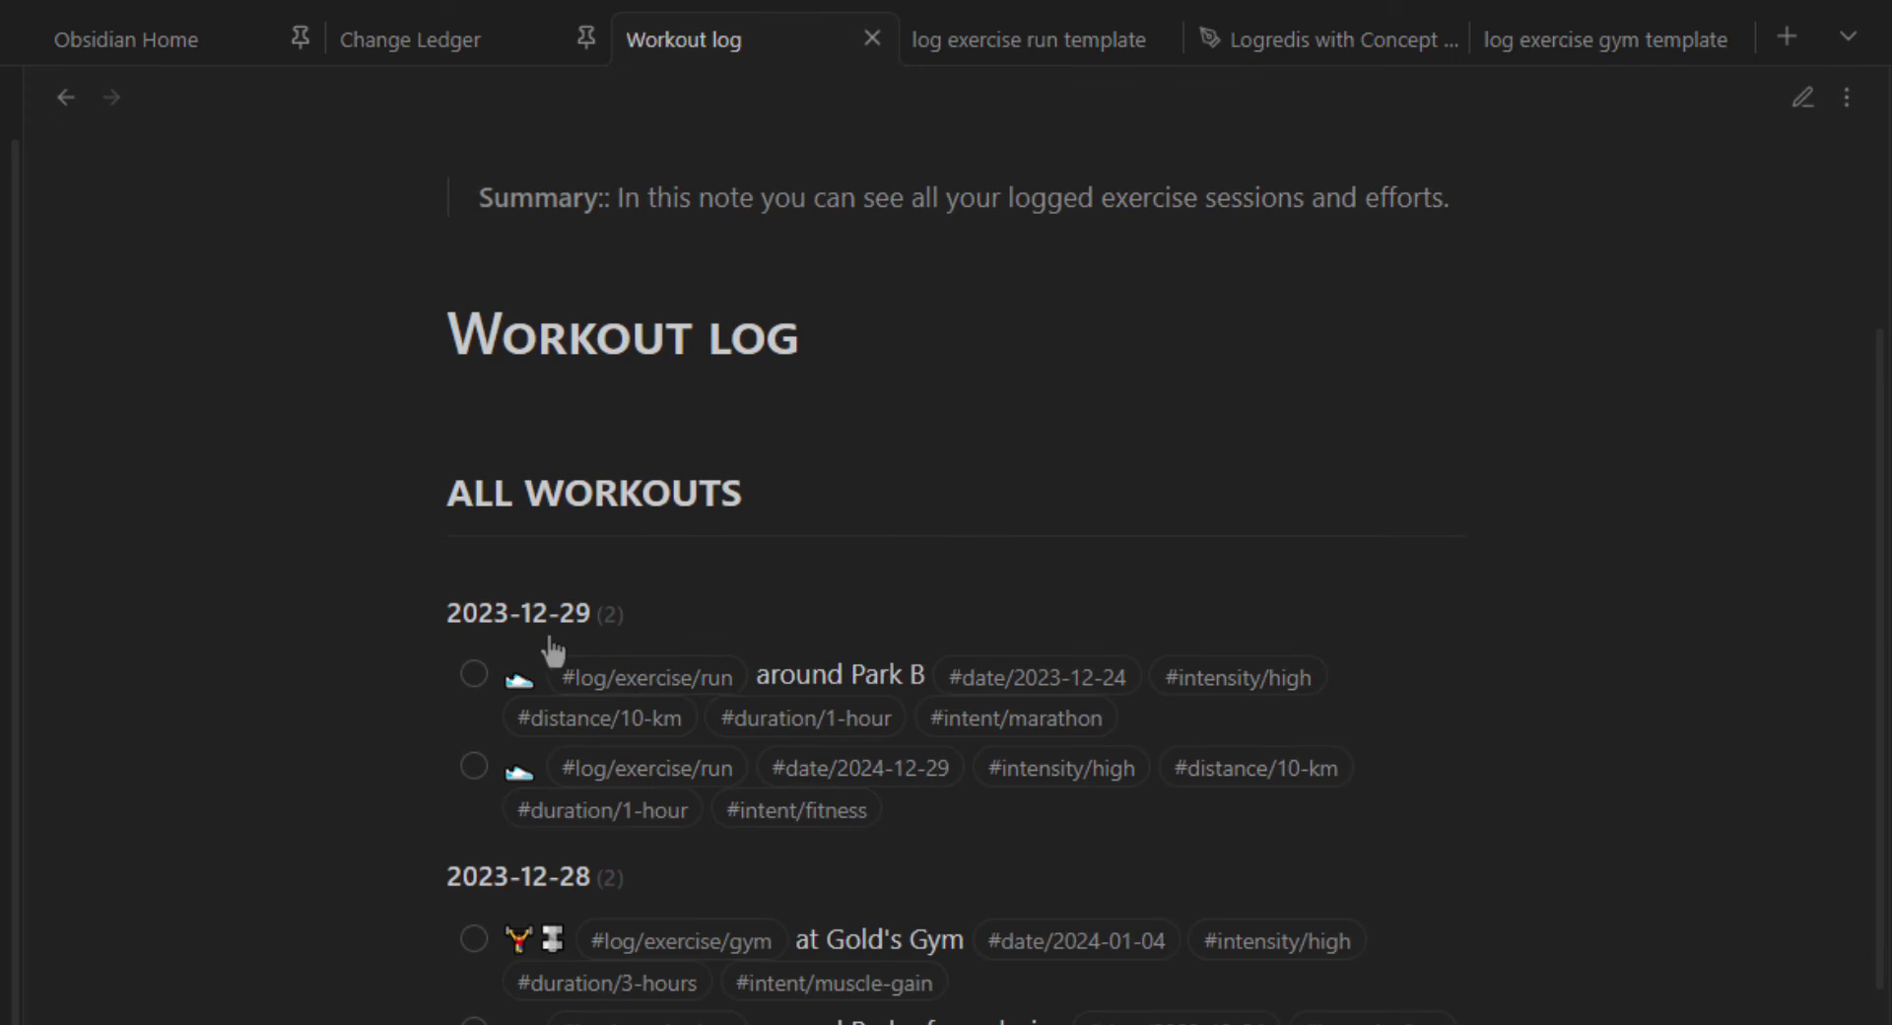
{"action": "left_click_drag", "start_coordinate": [455, 619], "coordinate": [631, 630]}
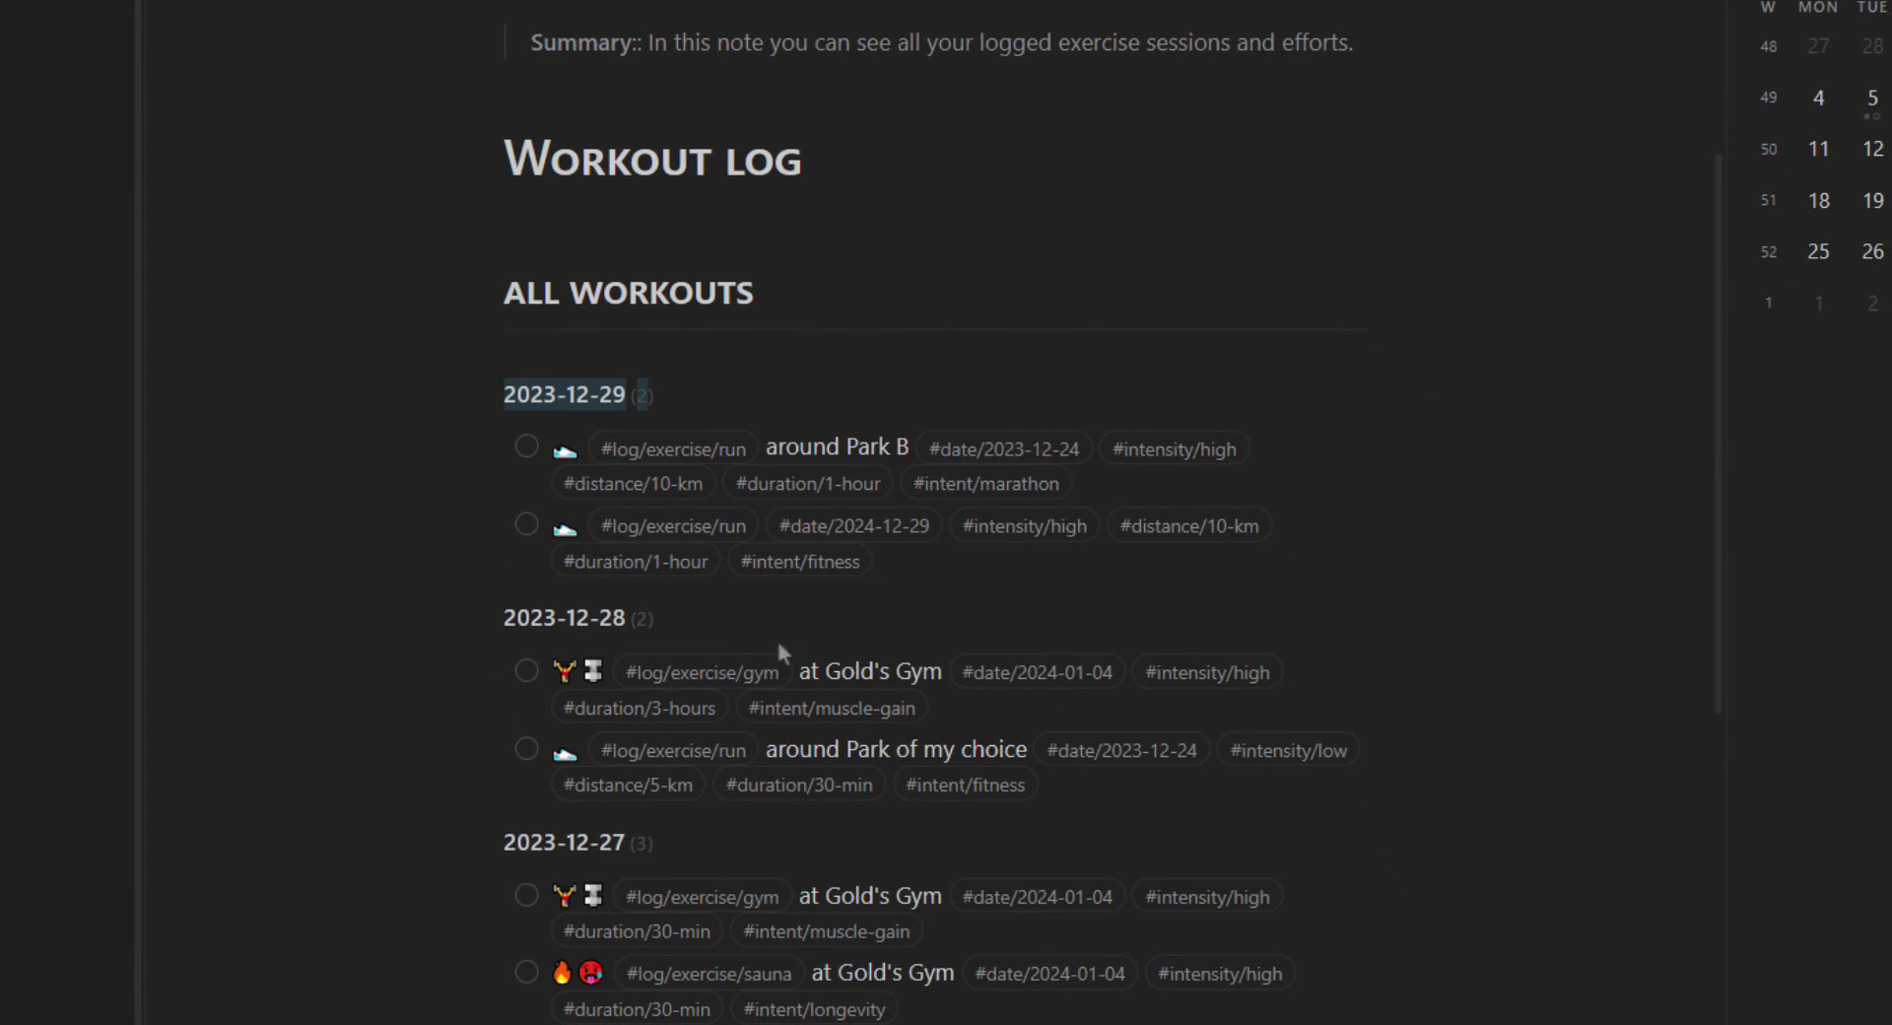
{"action": "key", "text": "ctrl+e"}
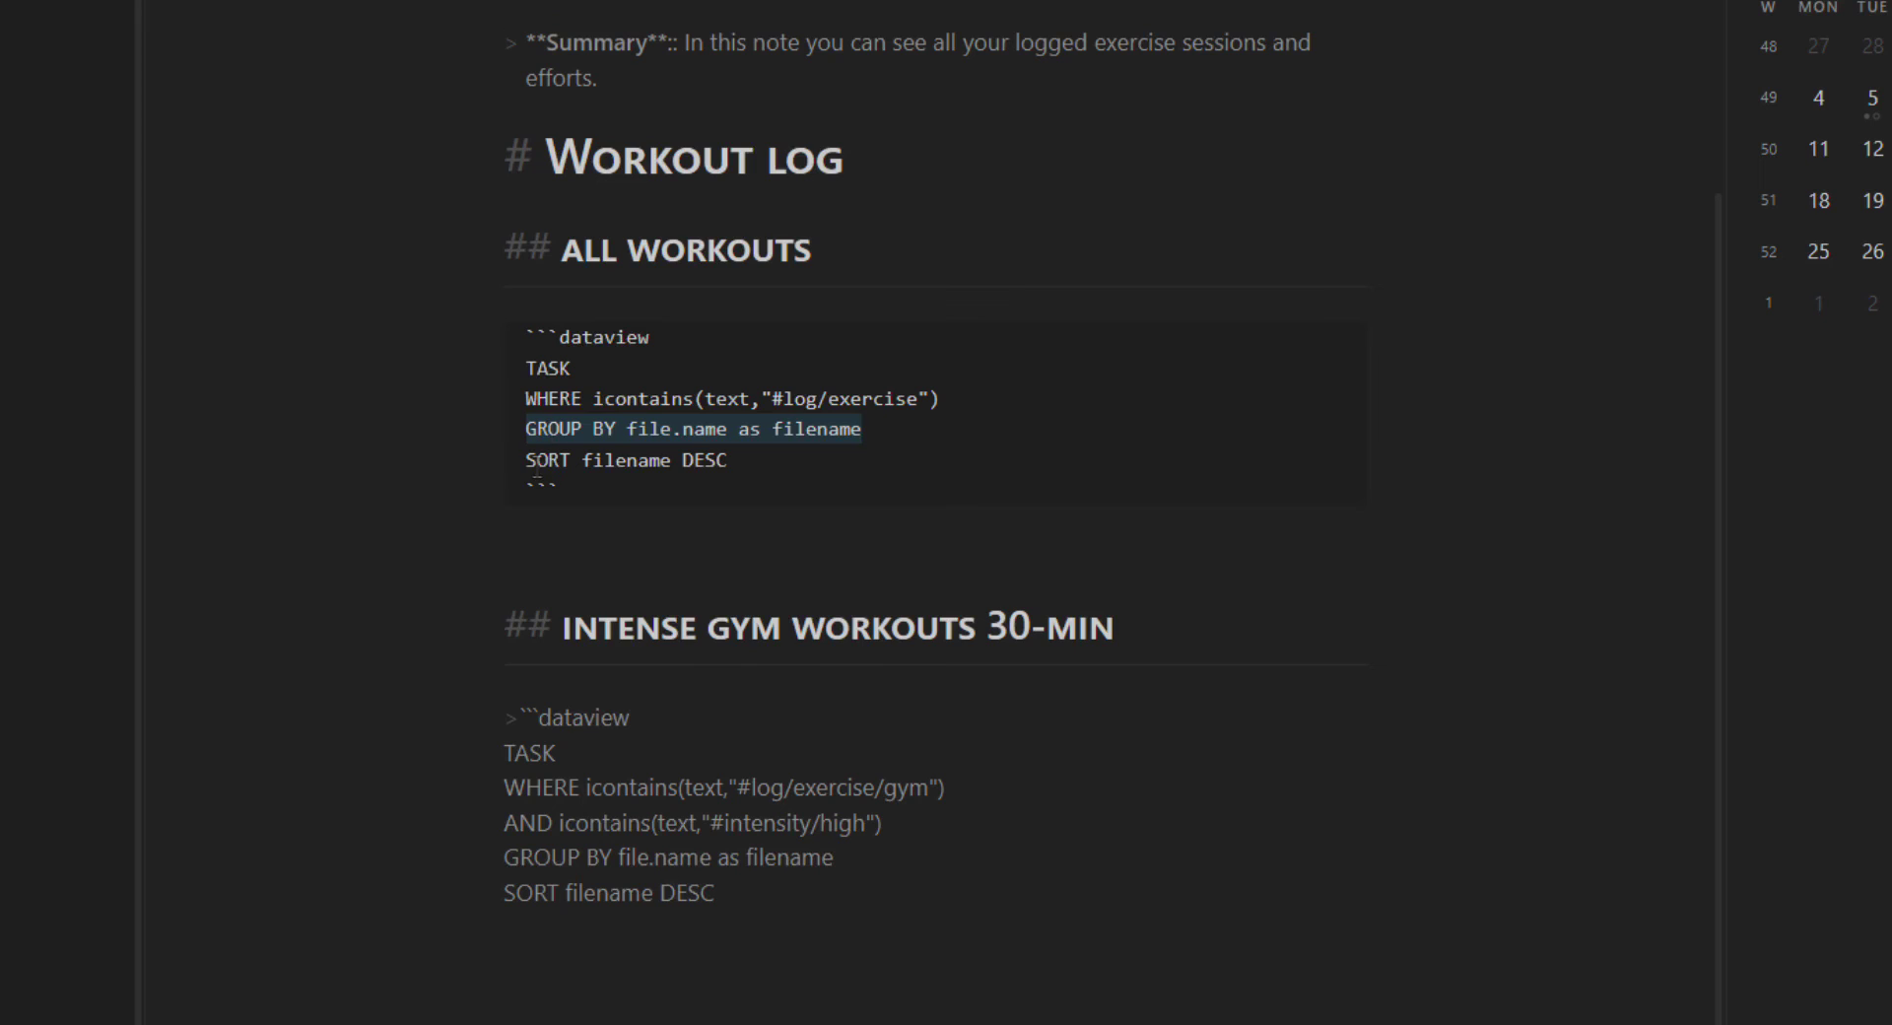
{"action": "left_click_drag", "start_coordinate": [537, 476], "coordinate": [705, 460]}
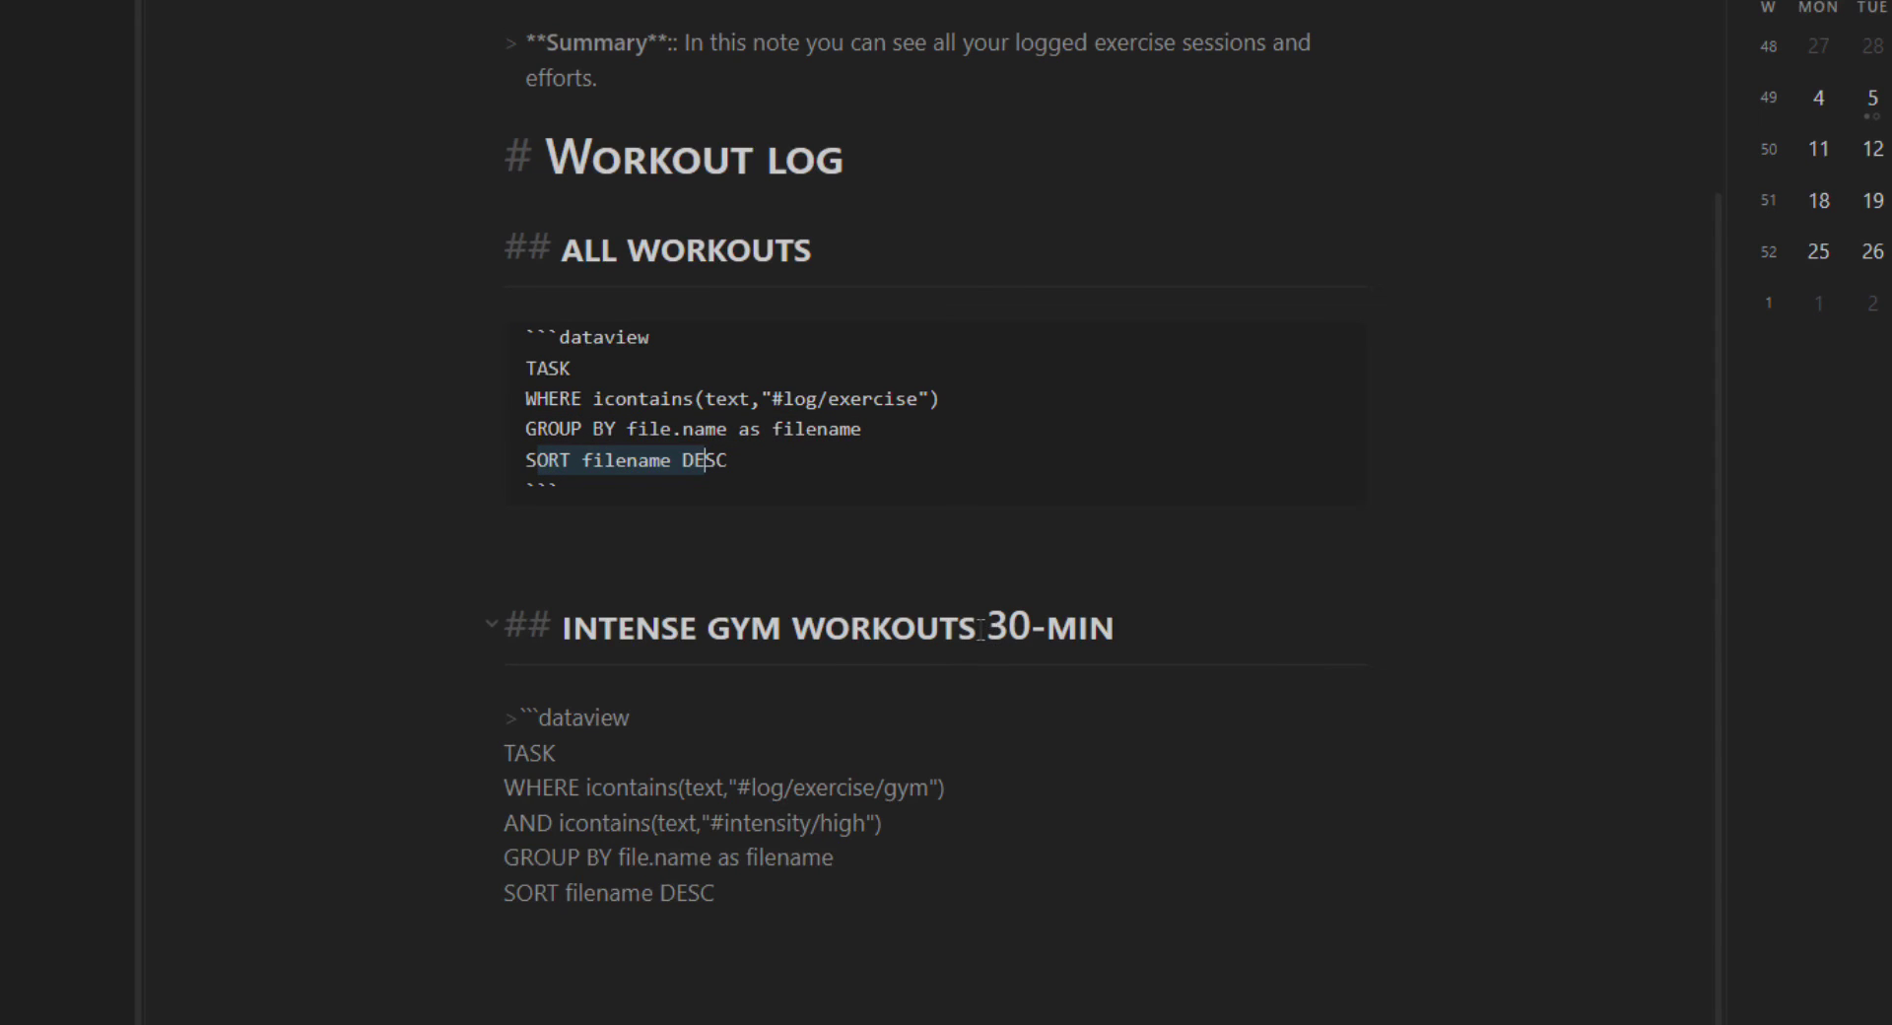
{"action": "left_click_drag", "start_coordinate": [601, 630], "coordinate": [1088, 631]}
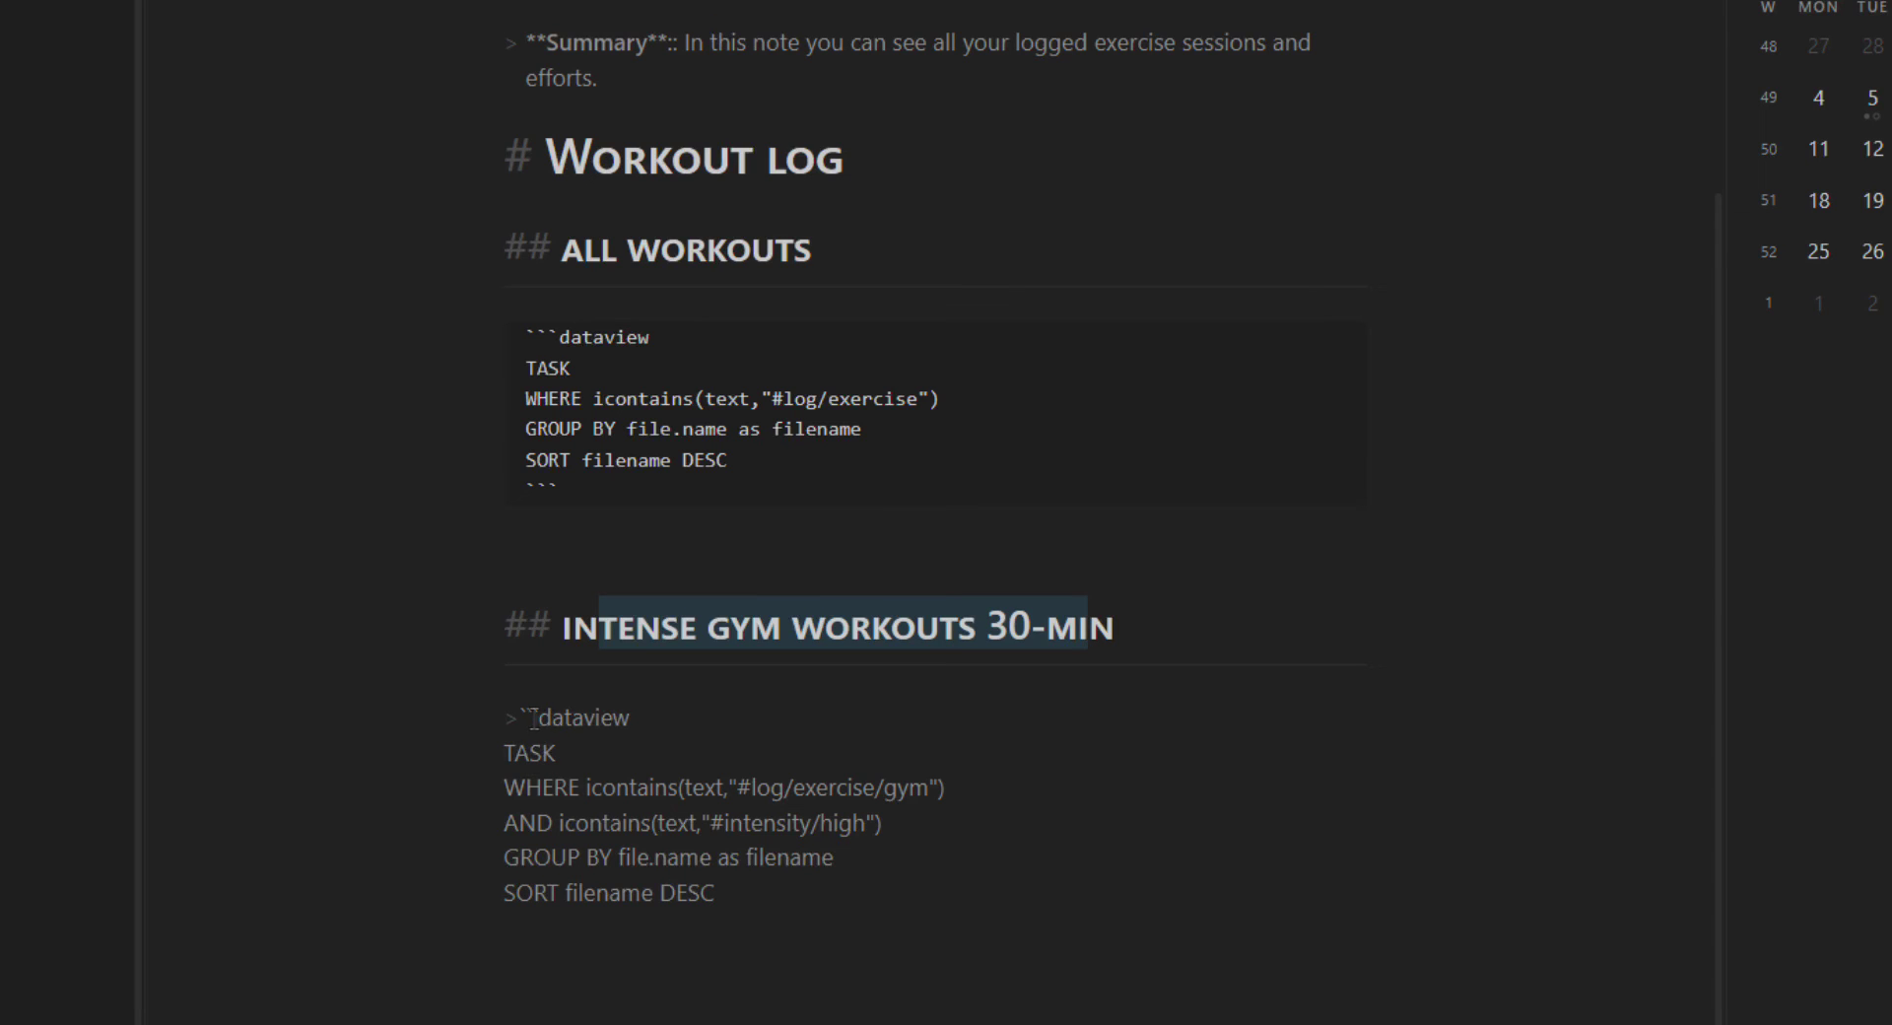
Step: Inspect the Intense gym workouts 30-min query, toggling between its results and source
{"action": "left_click_drag", "start_coordinate": [538, 716], "coordinate": [671, 714]}
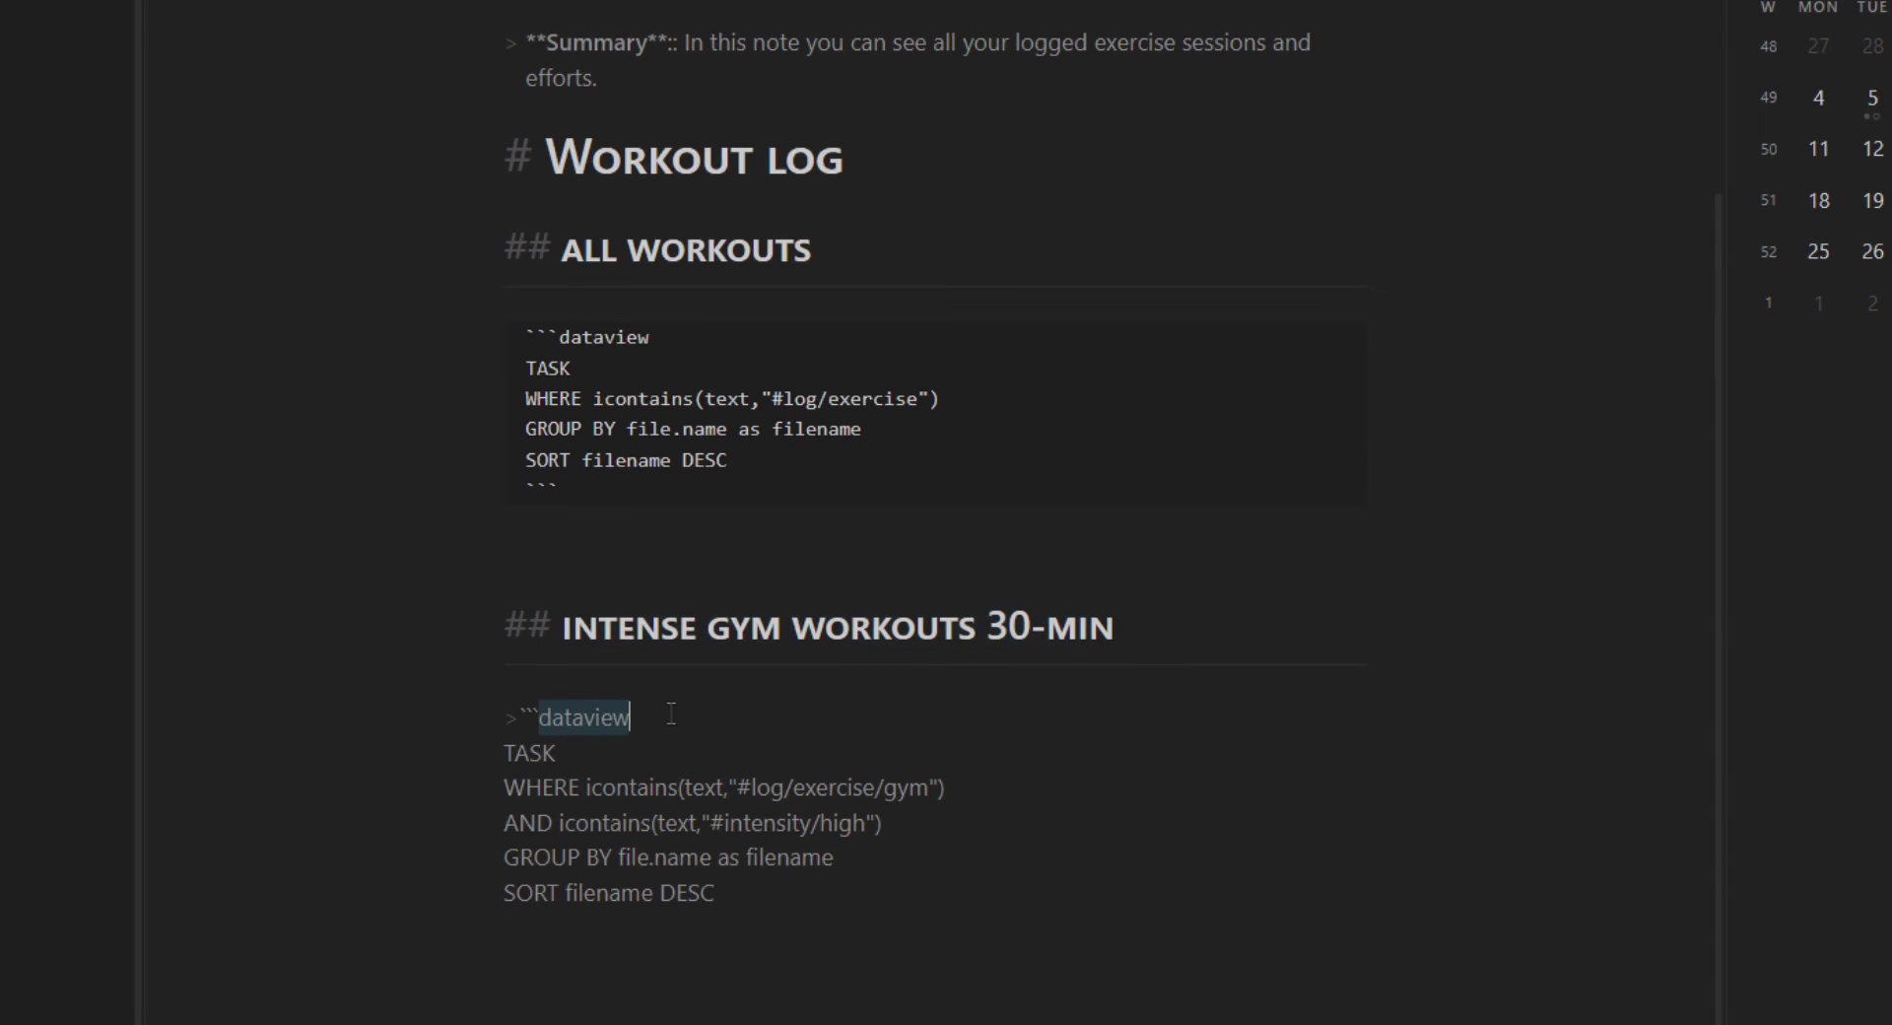
{"action": "left_click", "coordinate": [516, 716]}
{"action": "key", "text": "BackSpace"}
{"action": "key", "text": "ctrl+e"}
{"action": "scroll", "coordinate": [552, 832], "scroll_direction": "down", "scroll_amount": 10}
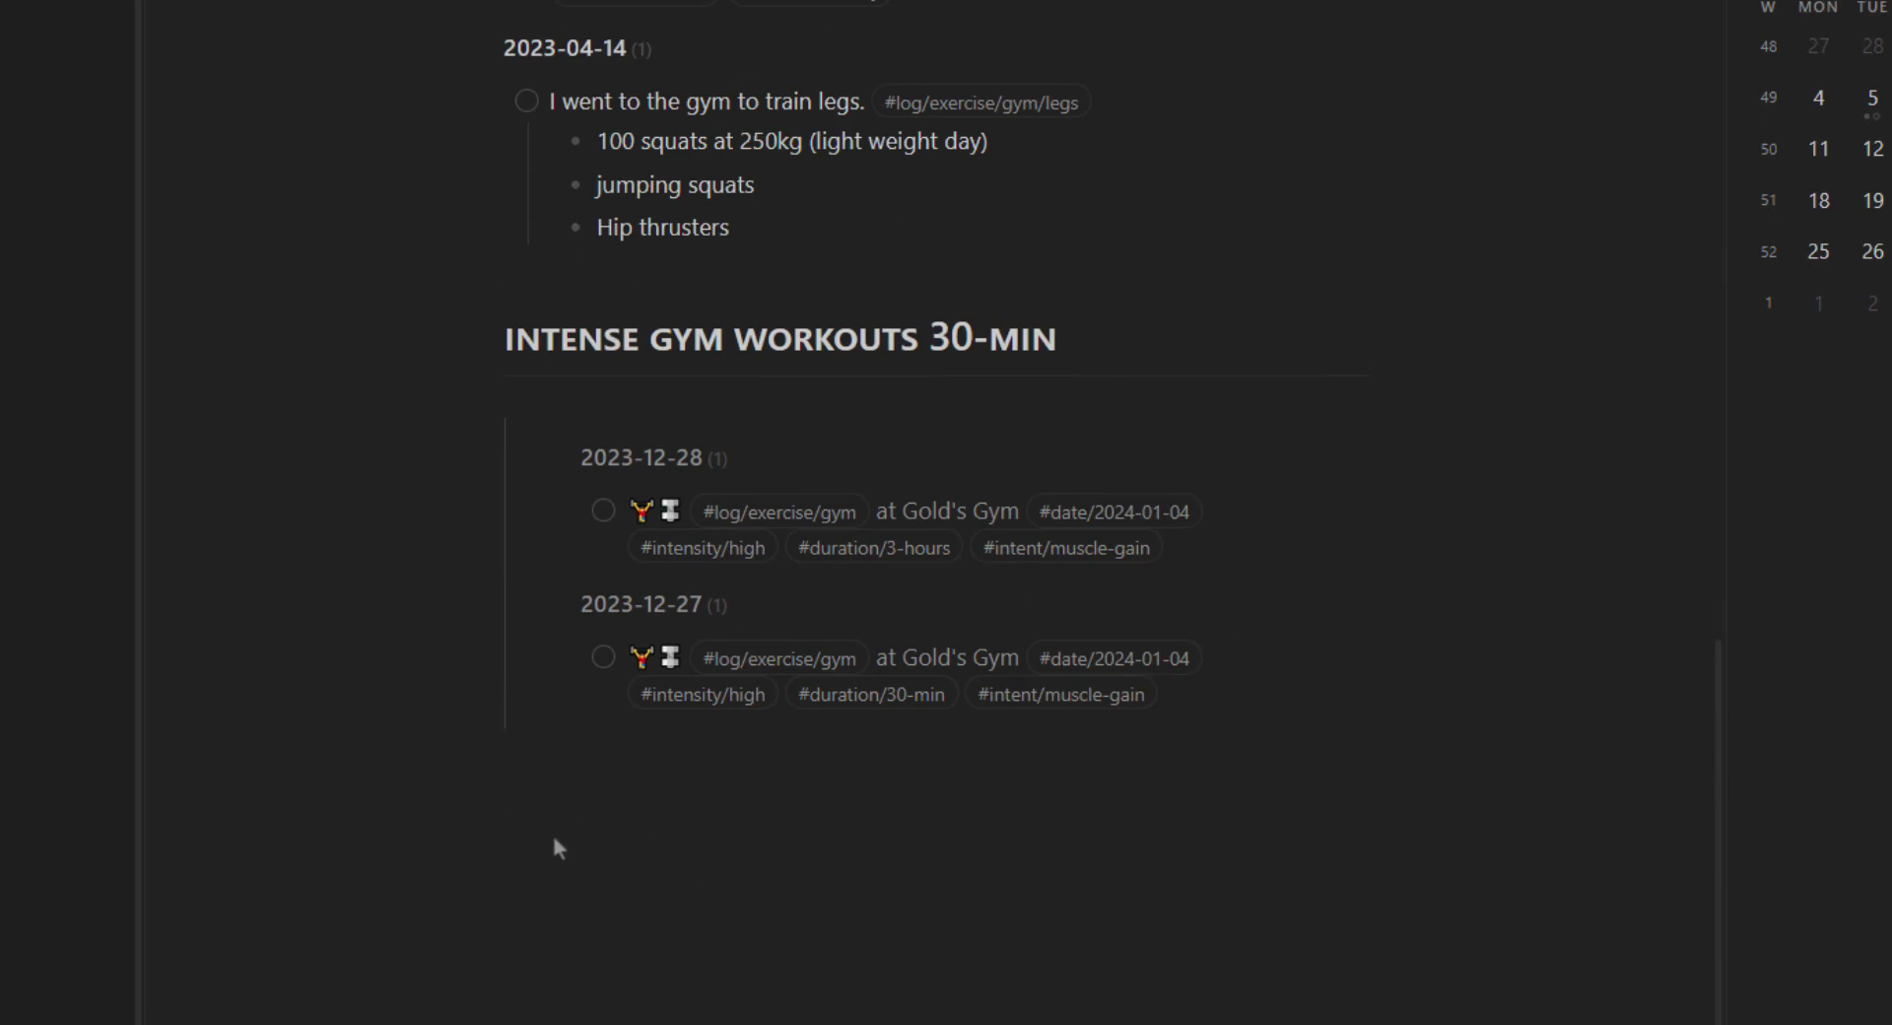
{"action": "scroll", "coordinate": [507, 739], "scroll_direction": "up", "scroll_amount": 7}
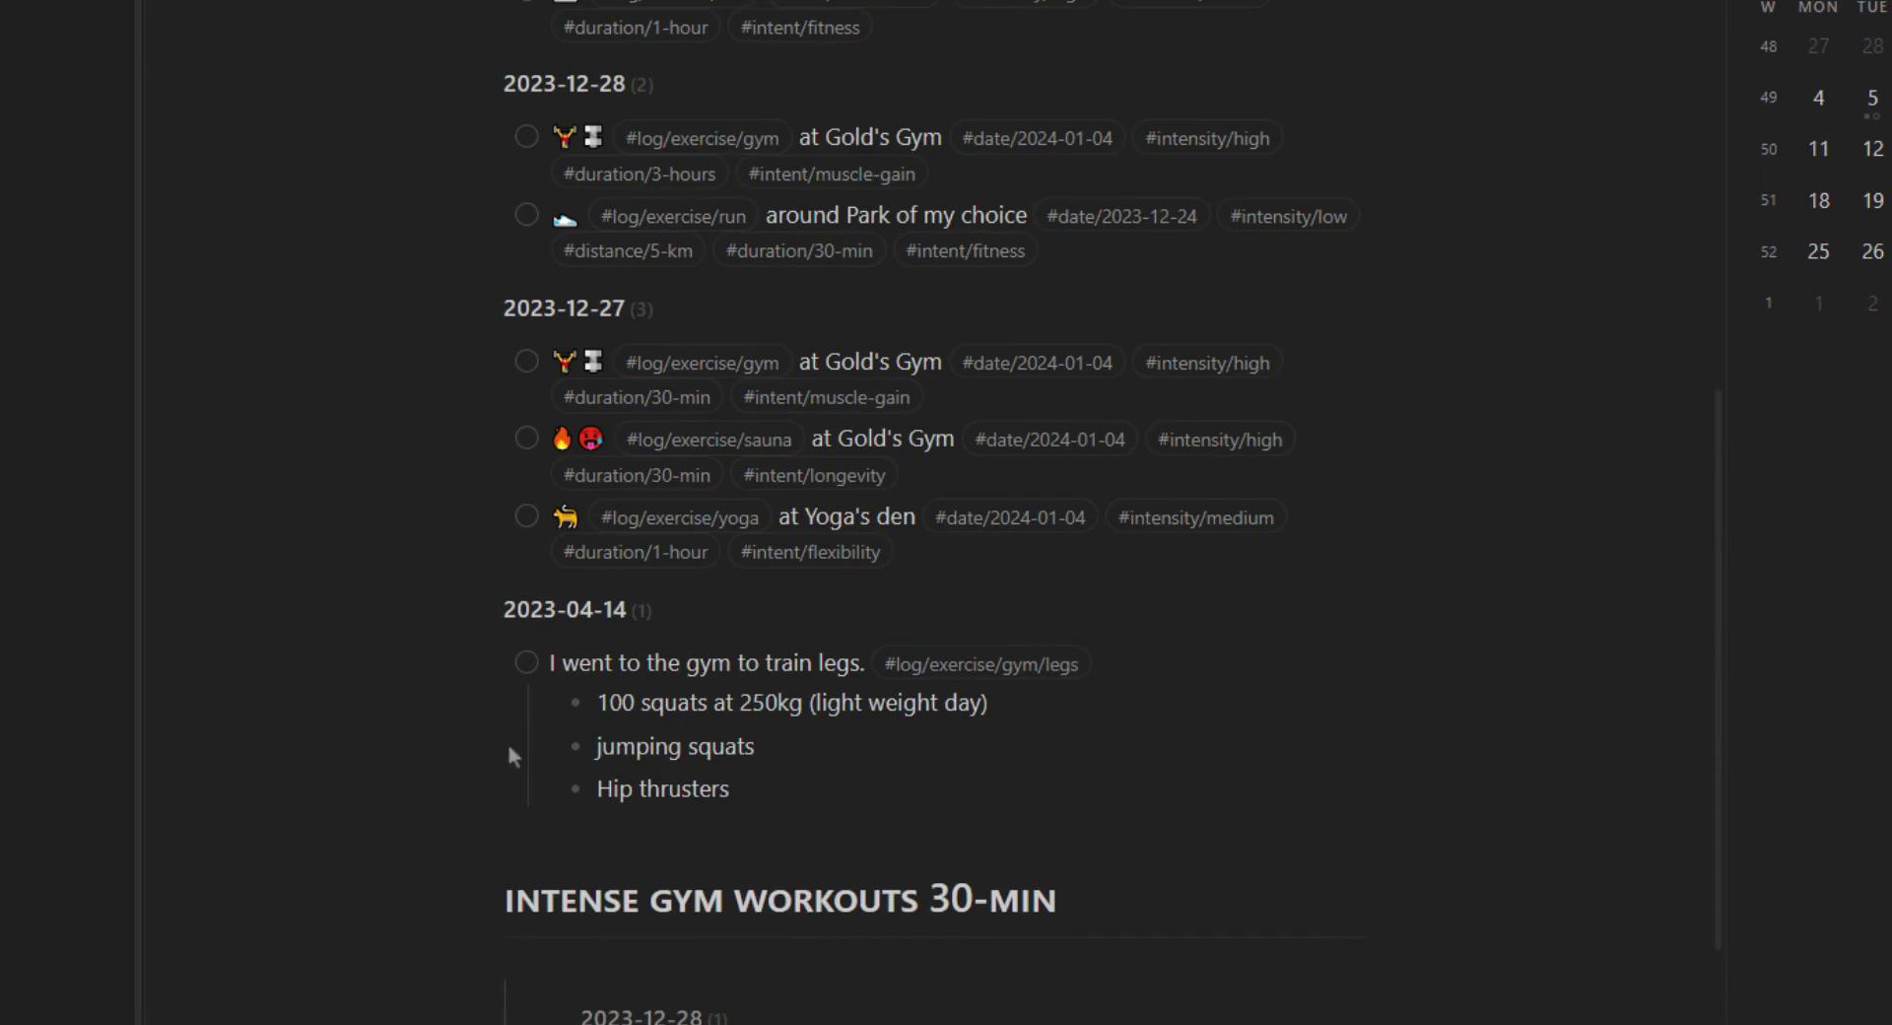
{"action": "key", "text": "ctrl+e"}
Step: Inspect the second dataview query's TASK line, #log/exercise/gym filter and #intensity/high AND condition
{"action": "left_click", "coordinate": [550, 434]}
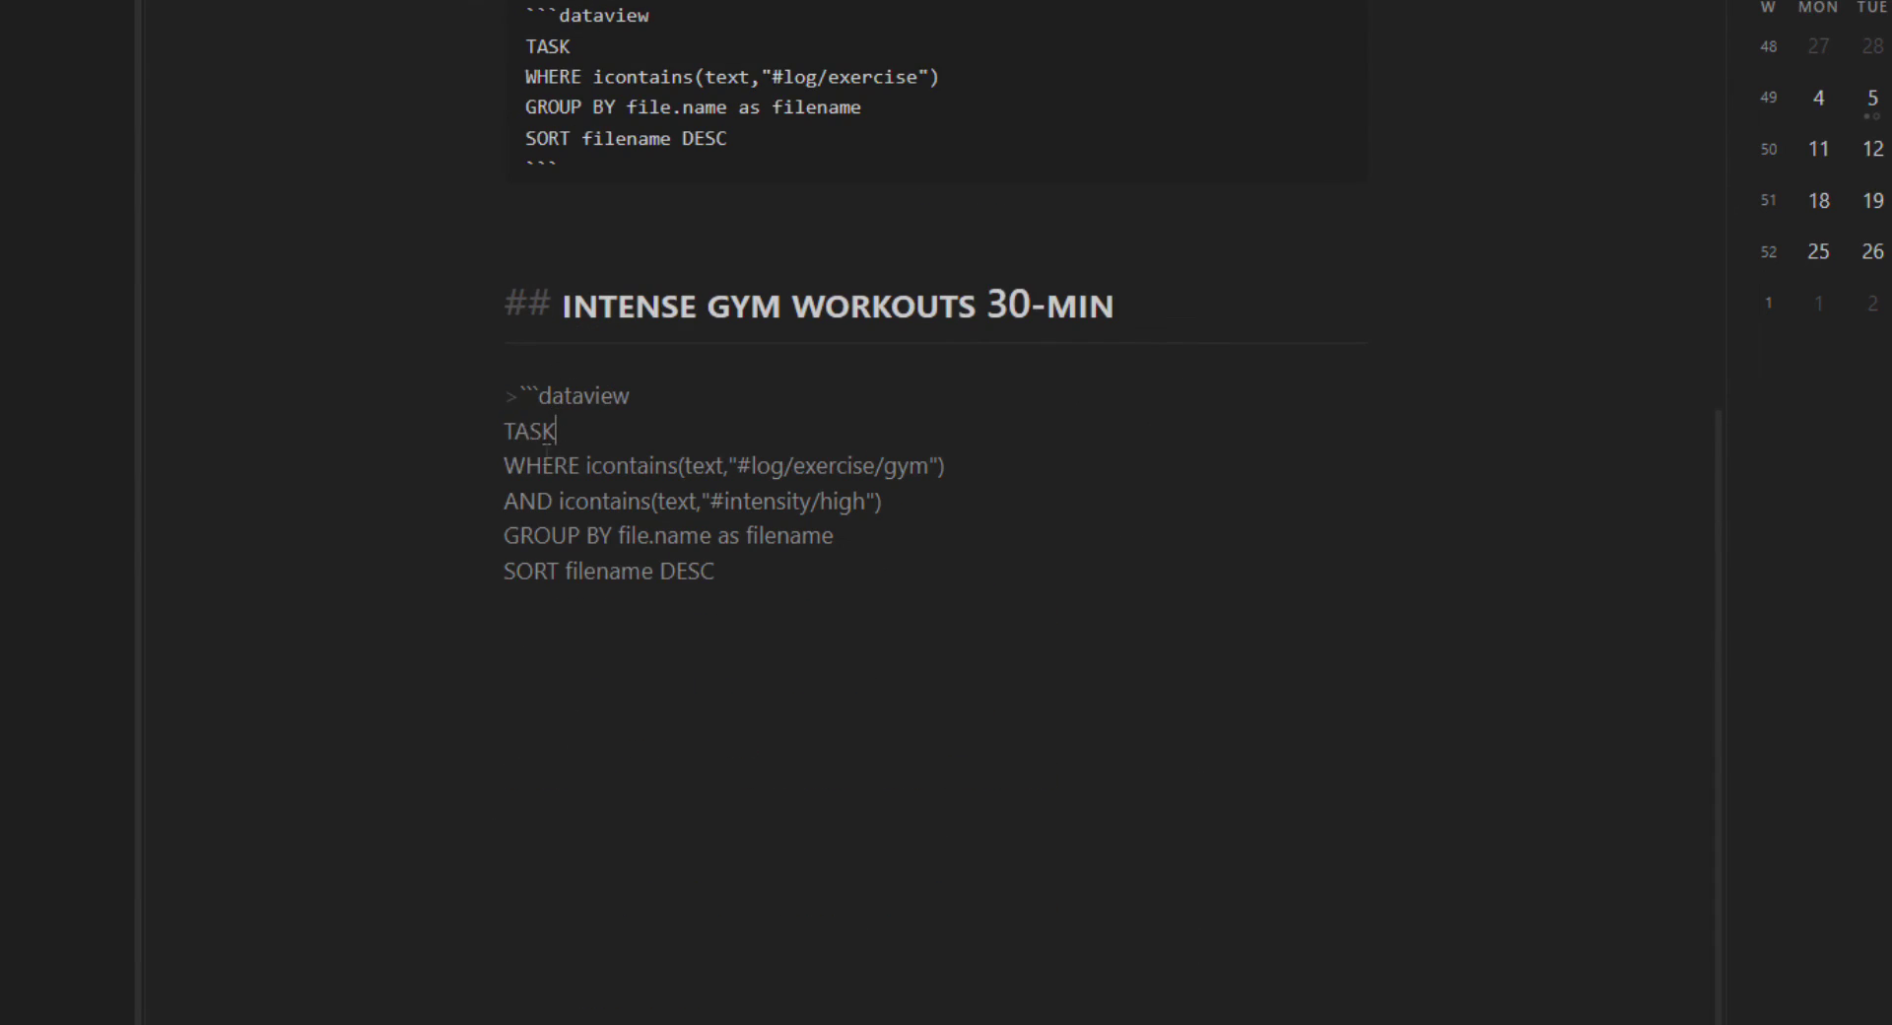
{"action": "double_click", "coordinate": [572, 396]}
{"action": "left_click", "coordinate": [506, 432]}
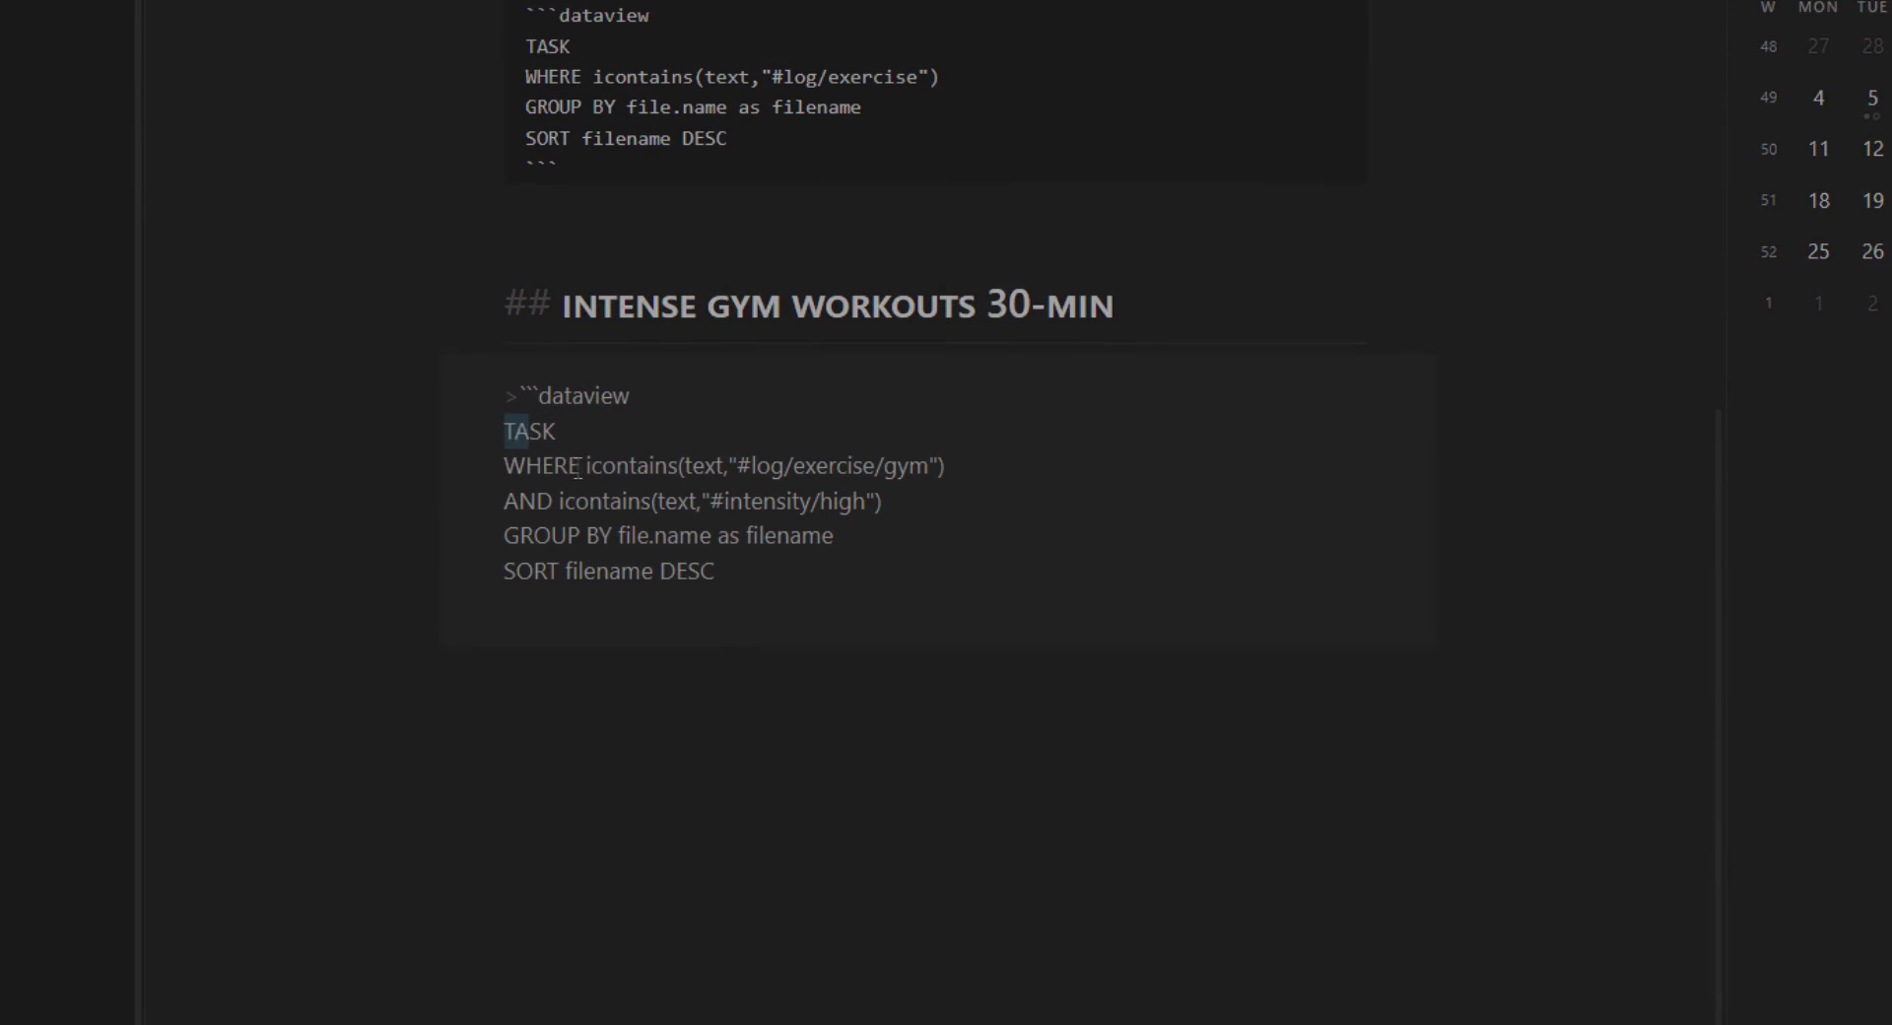
{"action": "left_click_drag", "start_coordinate": [739, 466], "coordinate": [926, 468]}
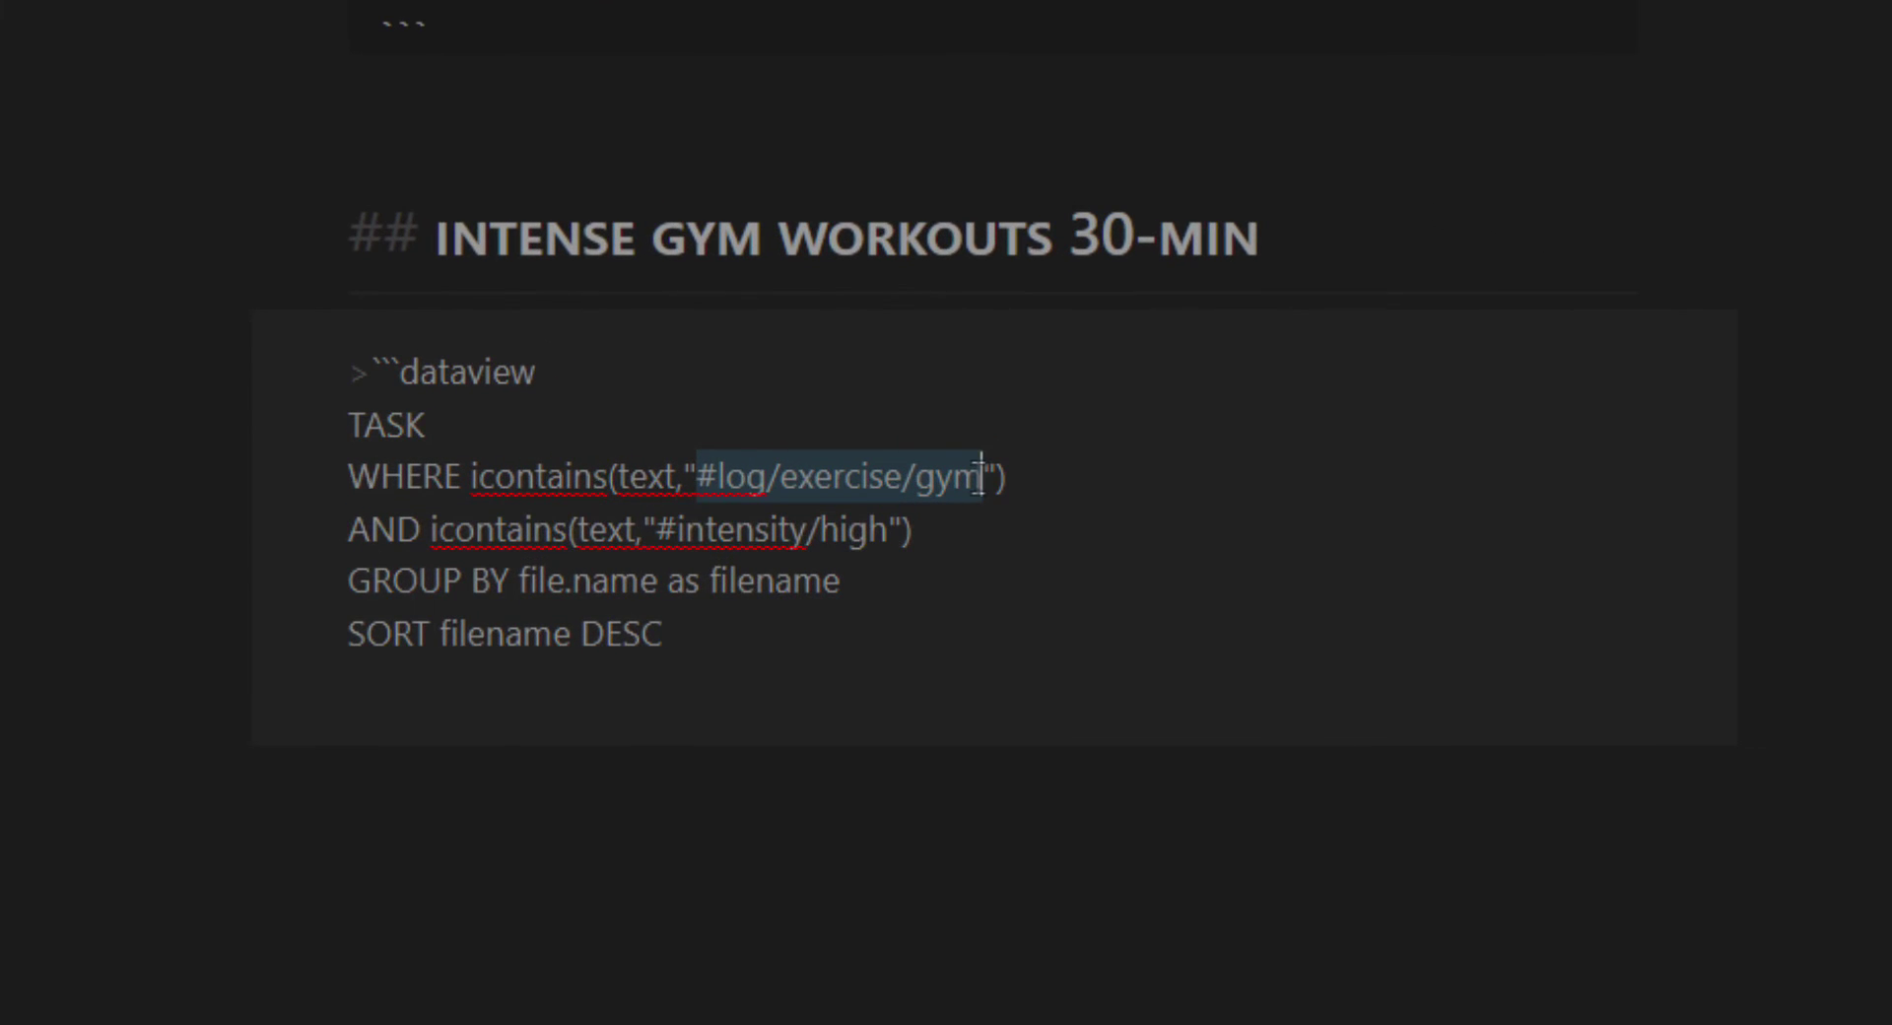
{"action": "left_click_drag", "start_coordinate": [983, 554], "coordinate": [437, 530]}
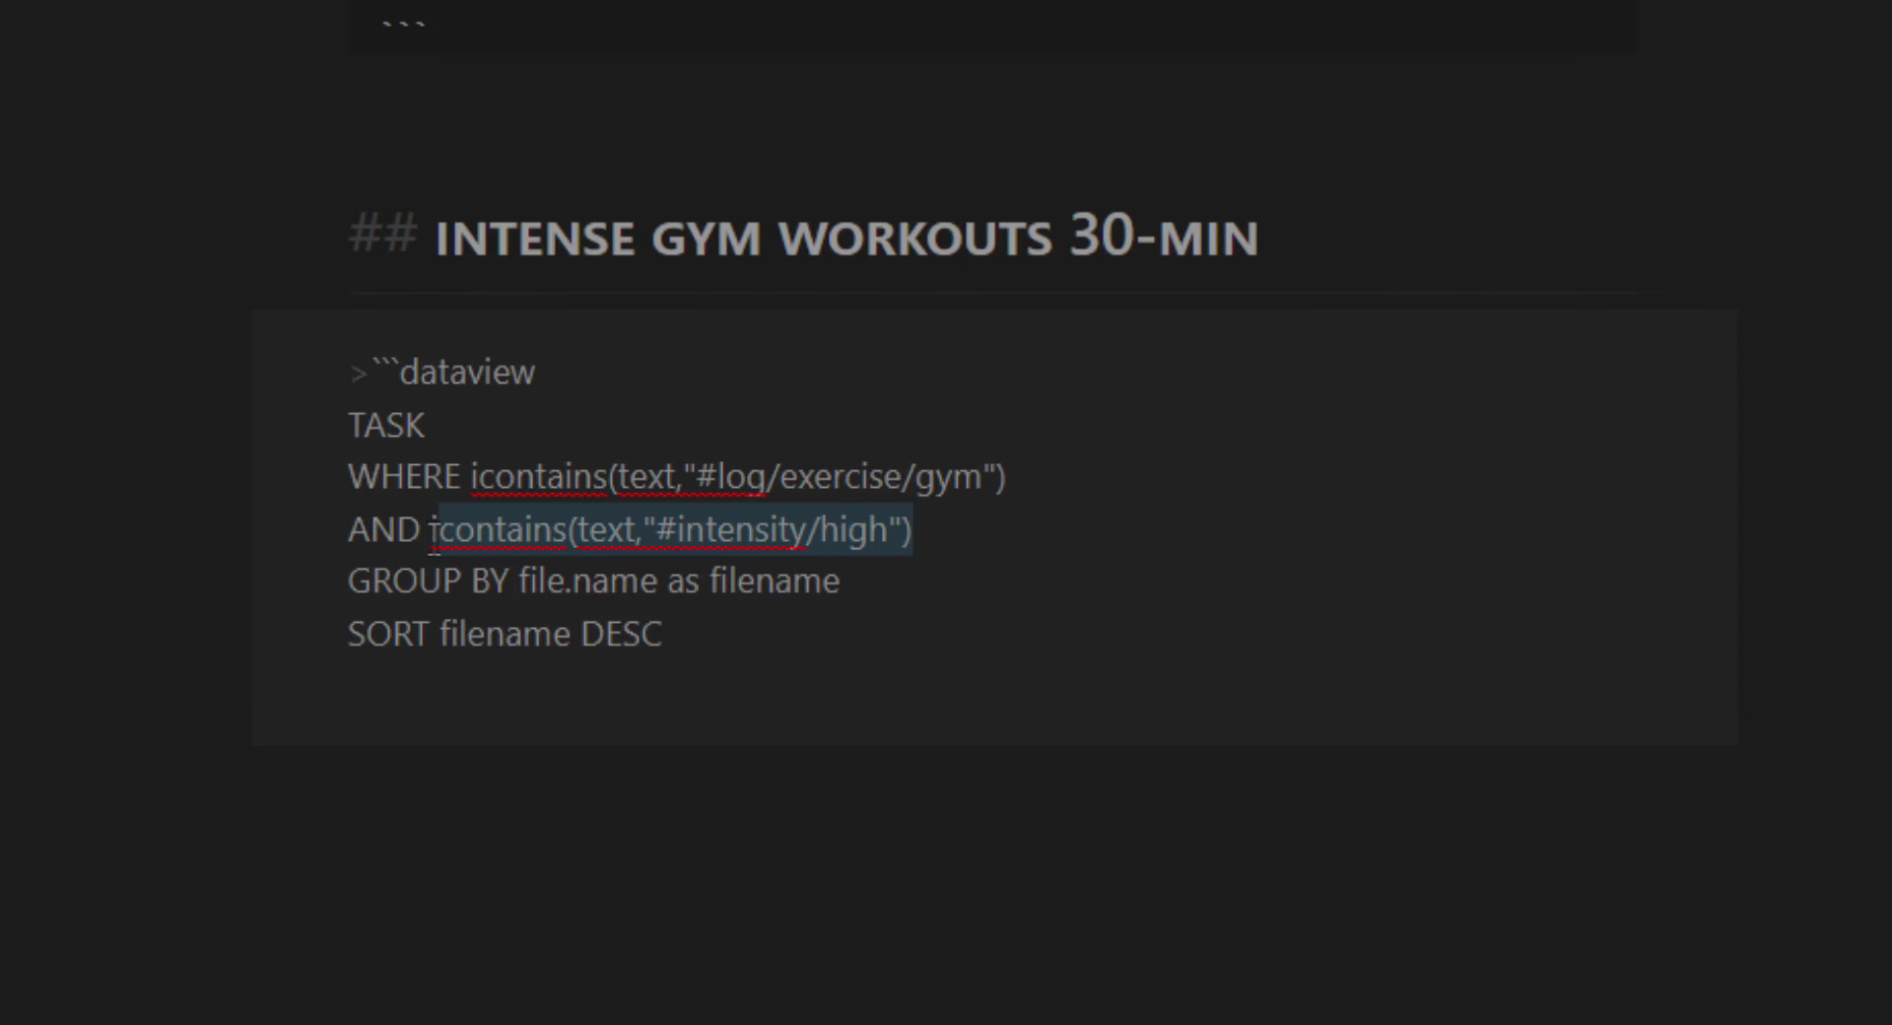
{"action": "left_click", "coordinate": [373, 529]}
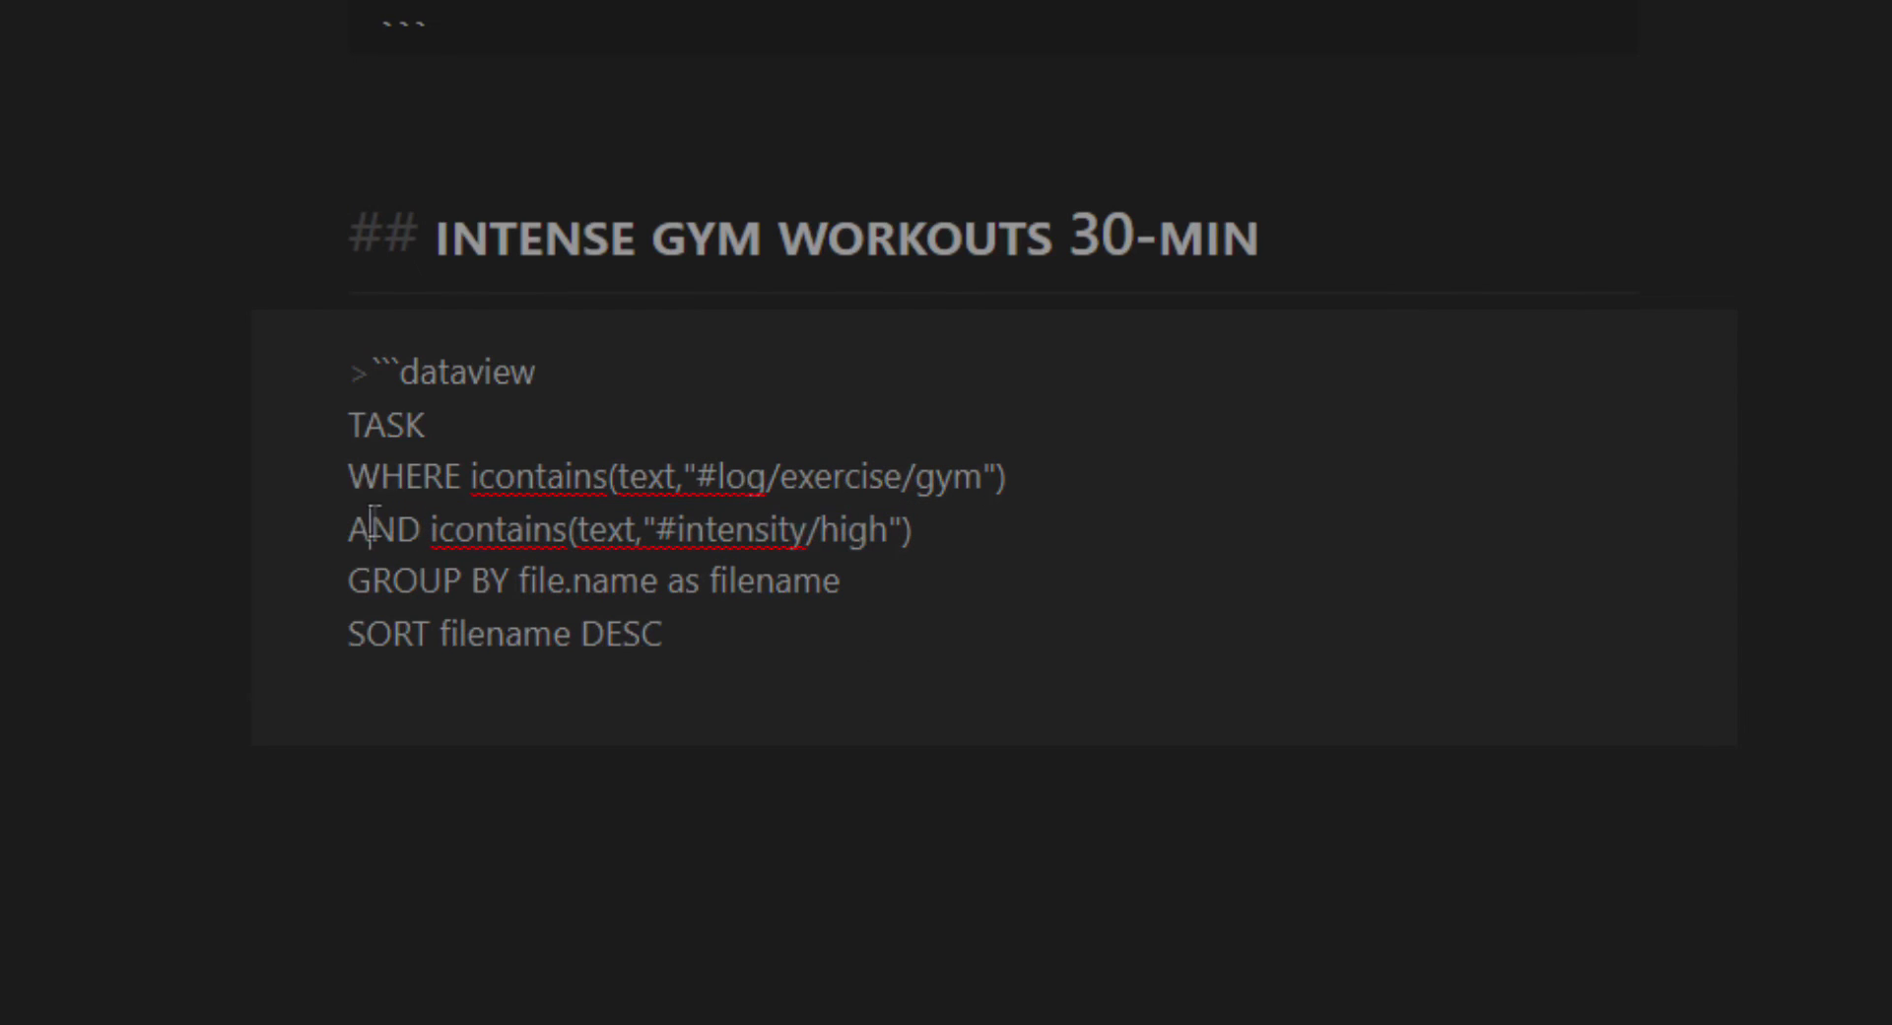
{"action": "double_click", "coordinate": [372, 529]}
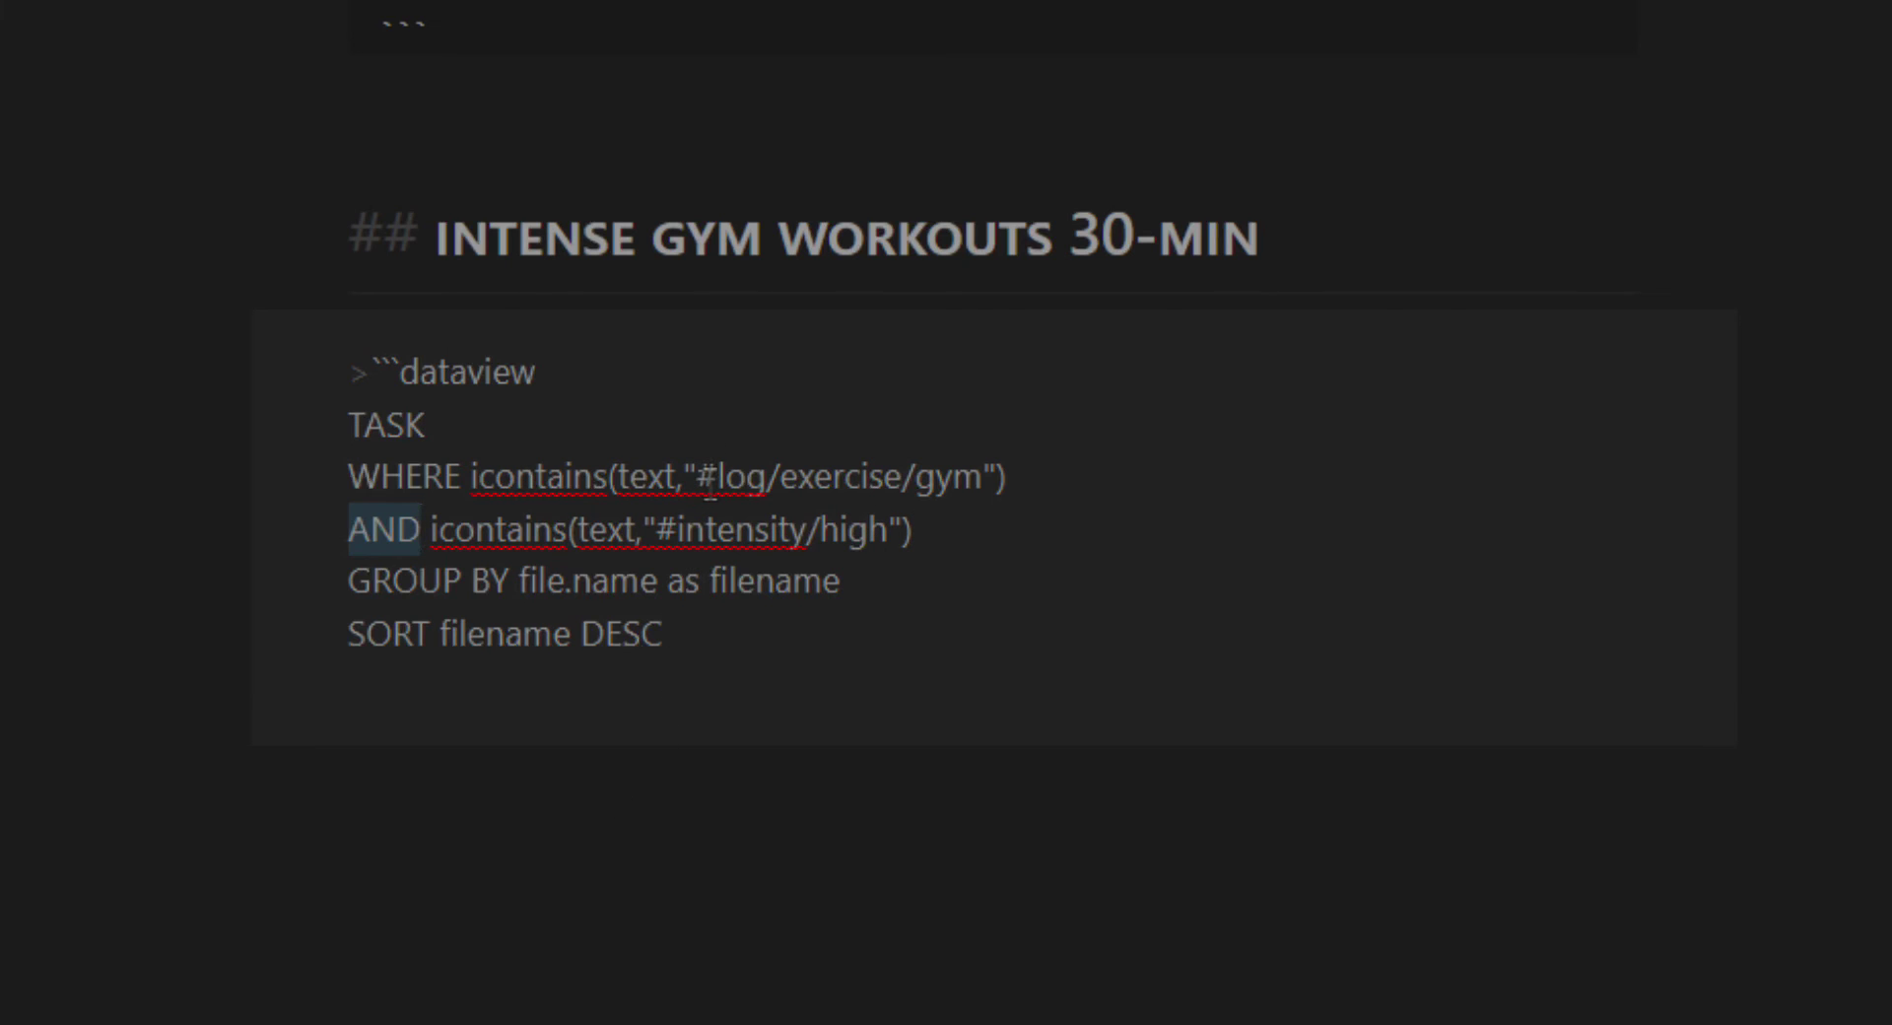
Step: Review the WHERE gym tag, the intensity condition's end and 30-MIN in the heading
{"action": "left_click_drag", "start_coordinate": [716, 476], "coordinate": [998, 476]}
{"action": "double_click", "coordinate": [374, 529]}
{"action": "left_click_drag", "start_coordinate": [686, 529], "coordinate": [915, 532]}
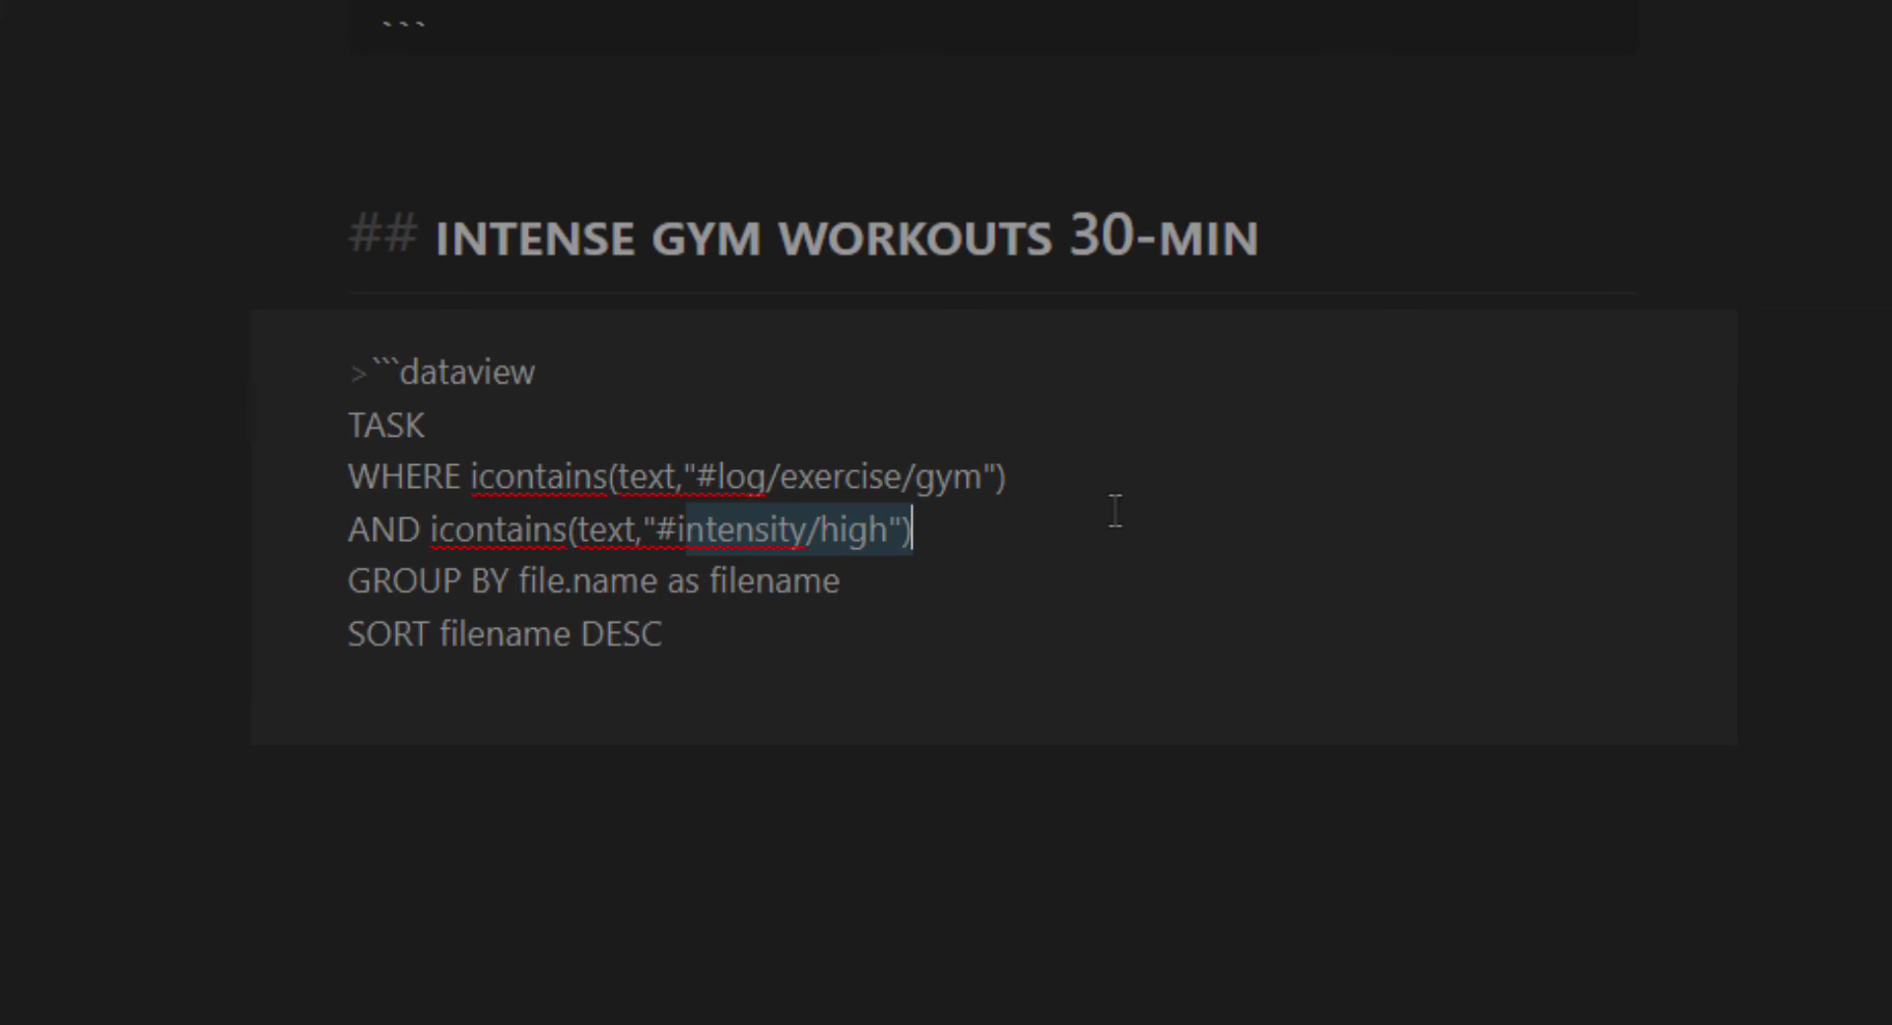
{"action": "left_click", "coordinate": [926, 624]}
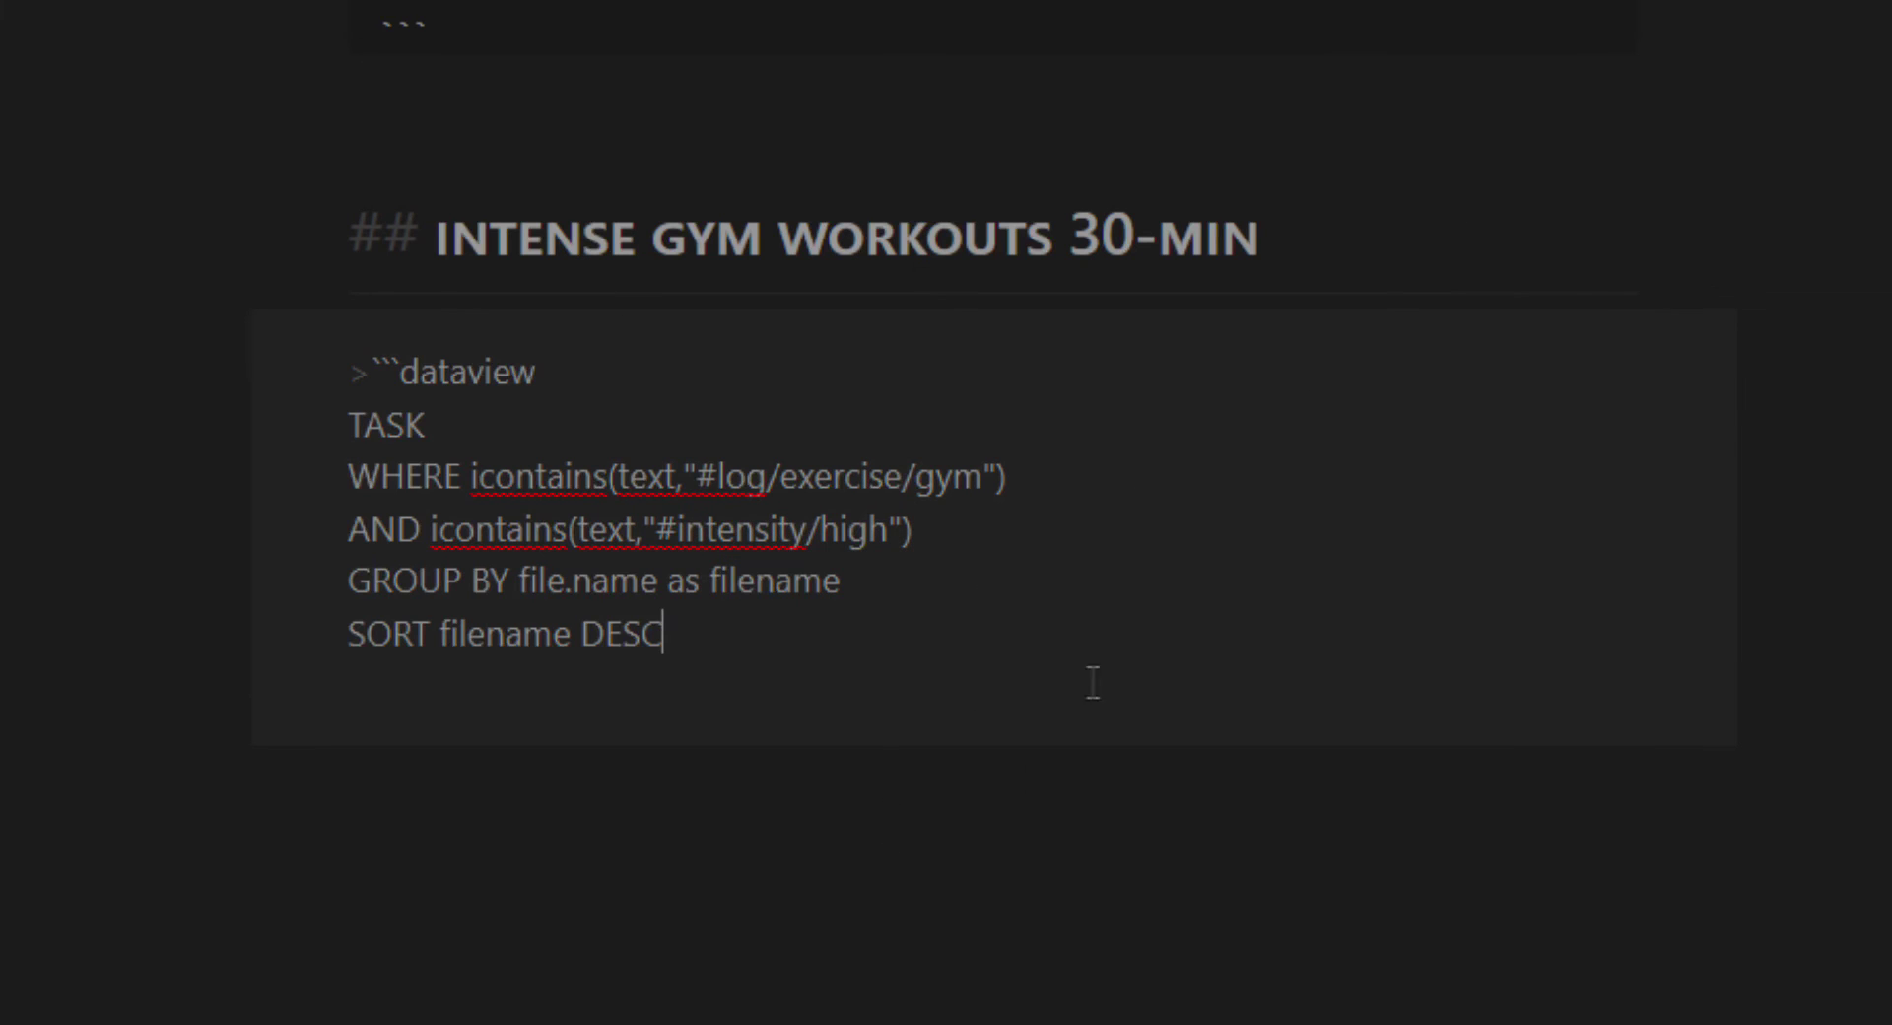
{"action": "left_click", "coordinate": [934, 540]}
{"action": "left_click_drag", "start_coordinate": [1258, 237], "coordinate": [1068, 237]}
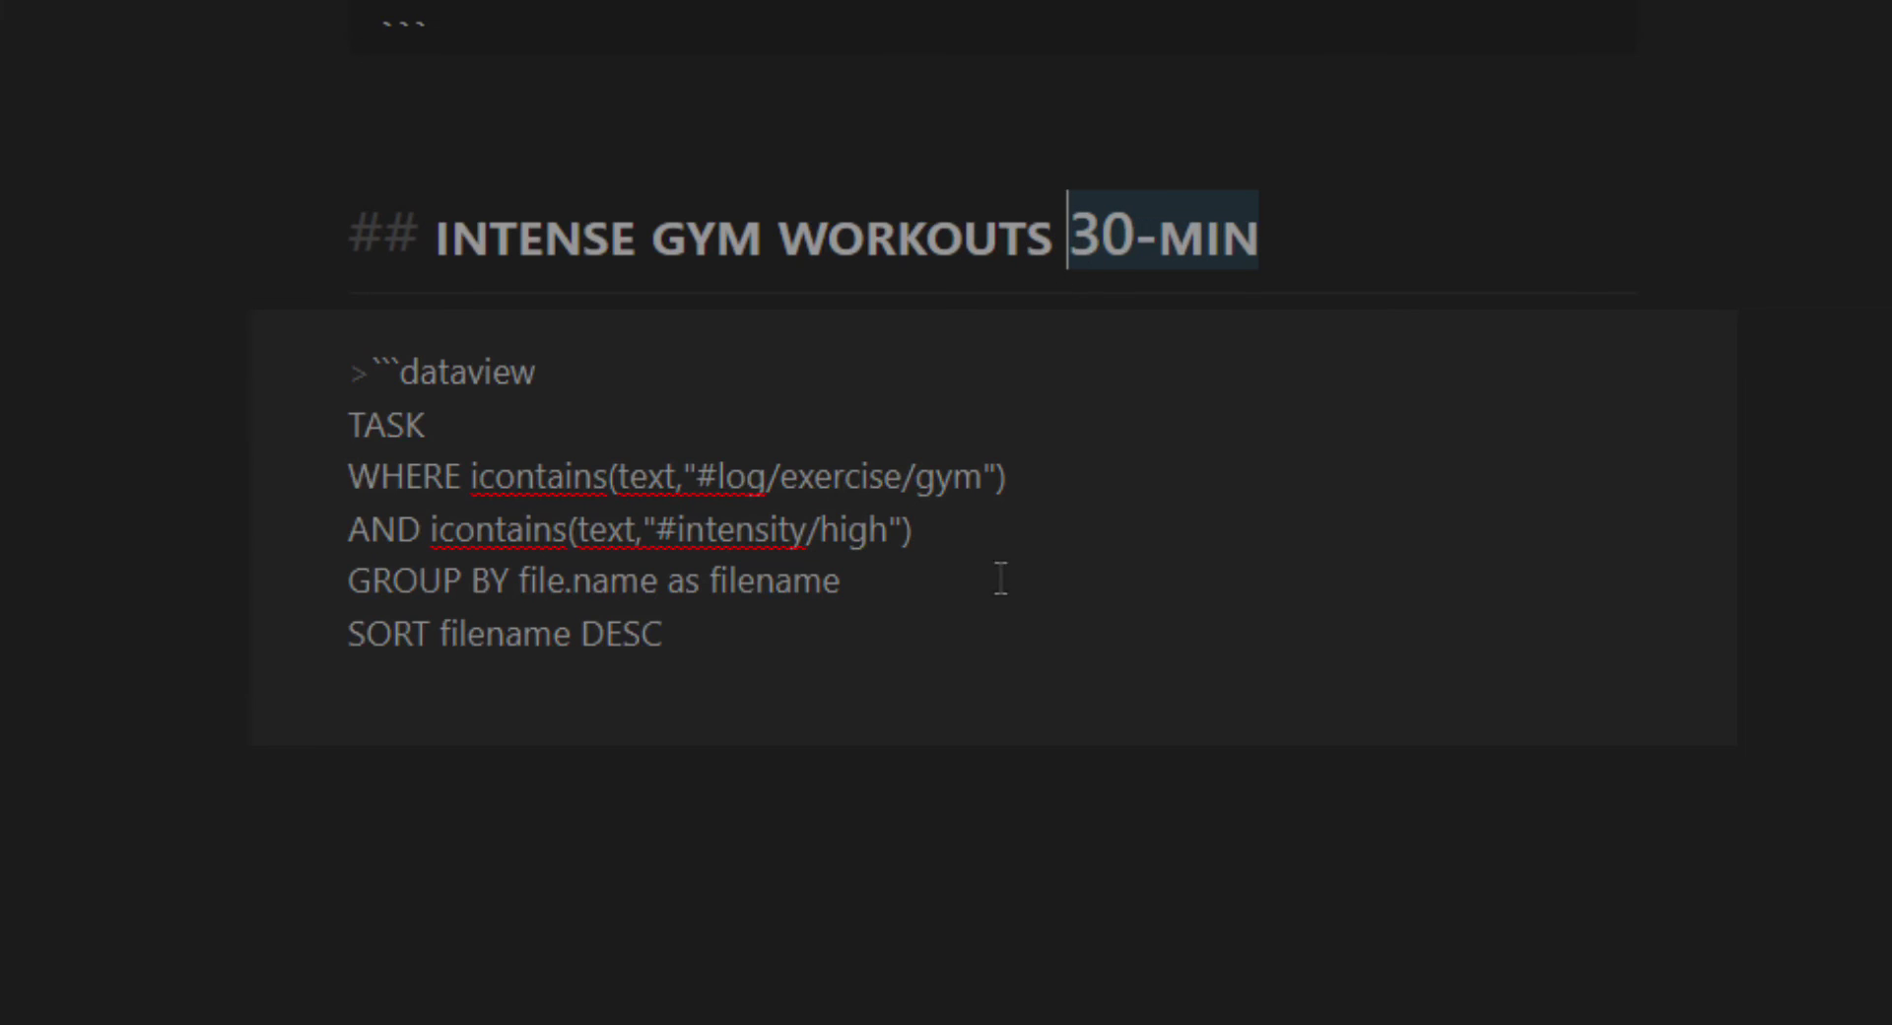
{"action": "left_click", "coordinate": [984, 523]}
Step: Add an AND #duration/30-min condition below #intensity/high and preview the filtered 2023-12-27 task
{"action": "key", "text": "Return"}
{"action": "type", "text": "AND"}
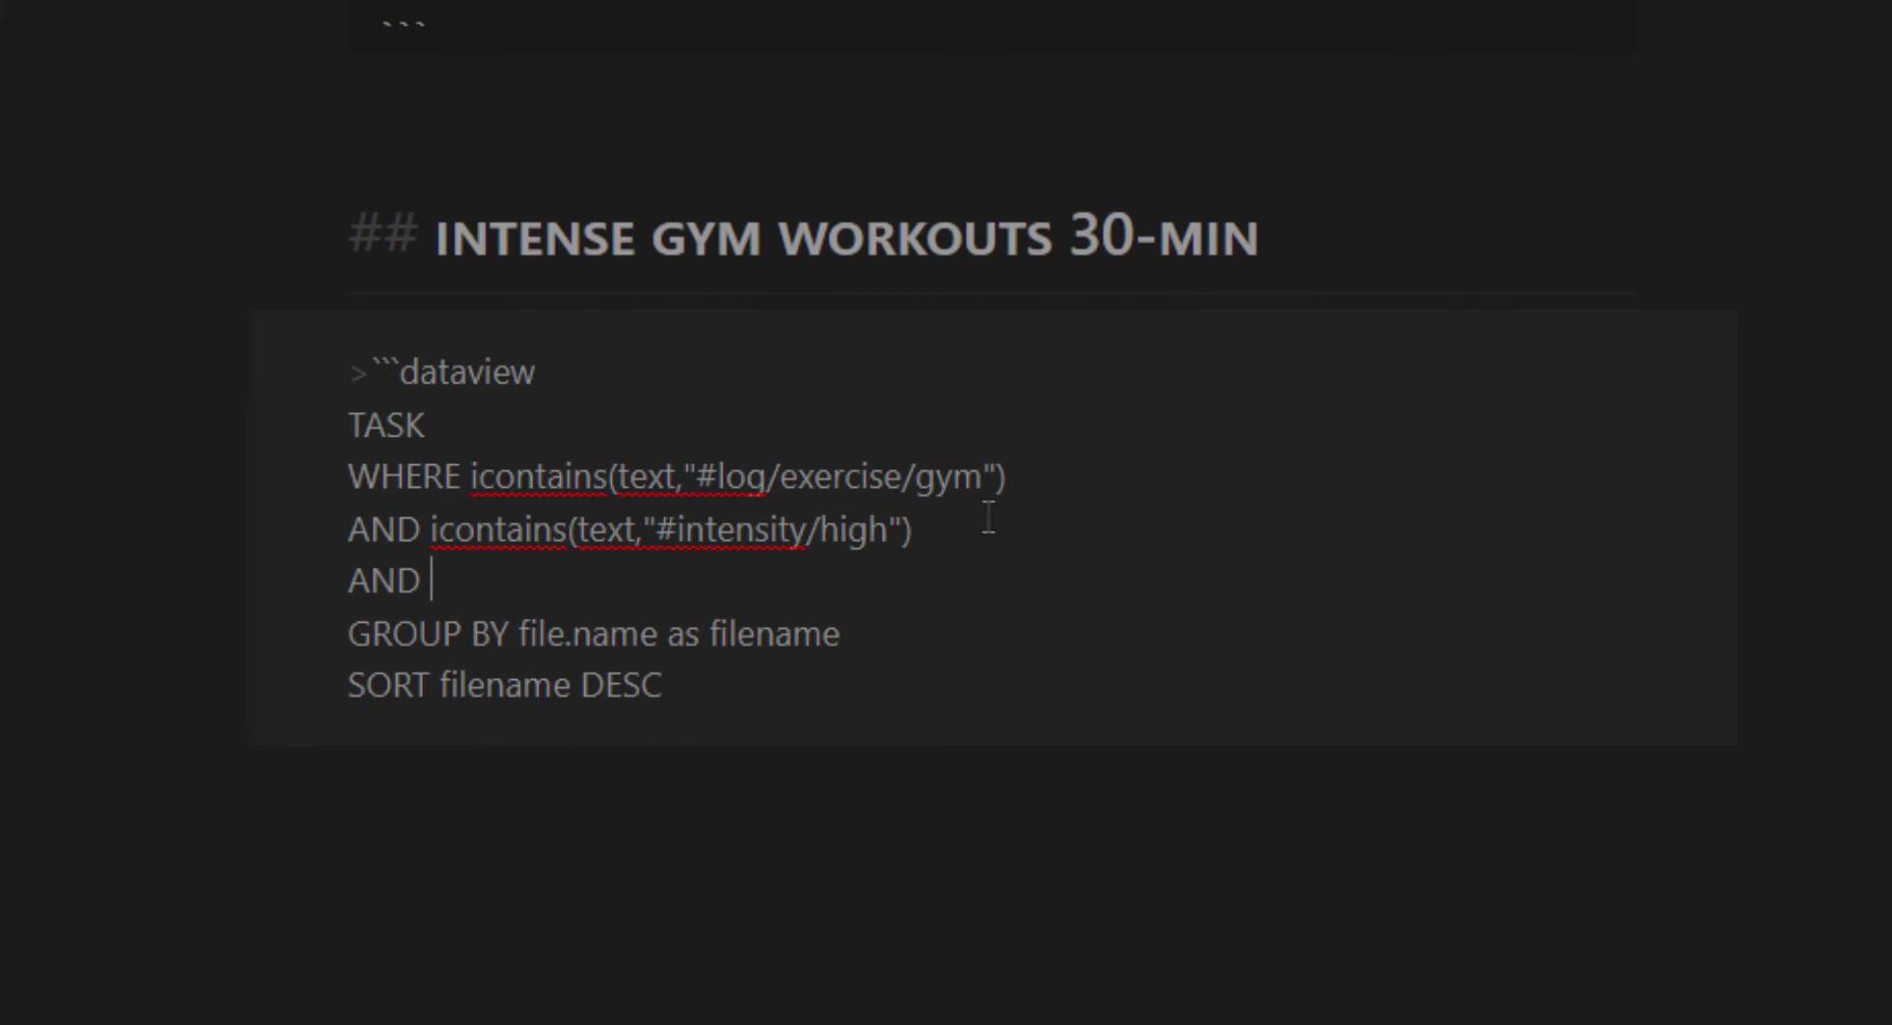
{"action": "left_click_drag", "start_coordinate": [930, 537], "coordinate": [430, 529]}
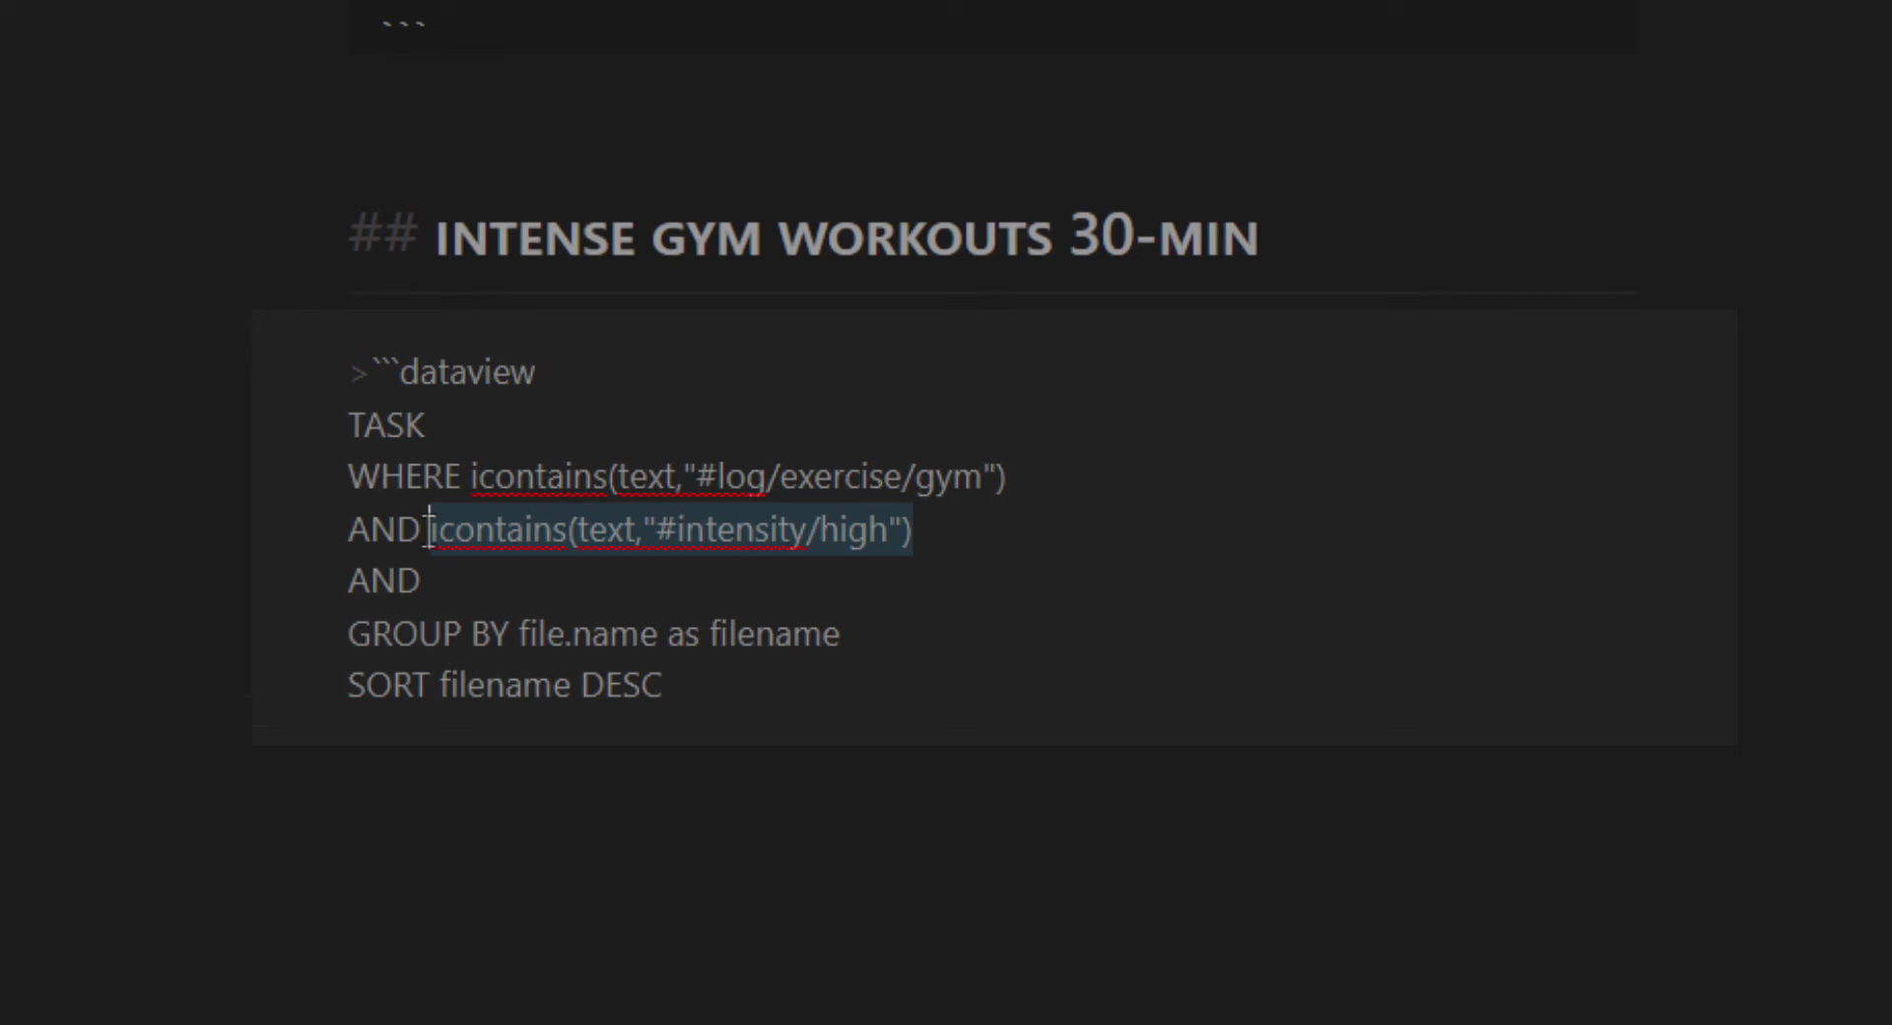
{"action": "key", "text": "ctrl+c"}
{"action": "left_click", "coordinate": [483, 580]}
{"action": "key", "text": "ctrl+v"}
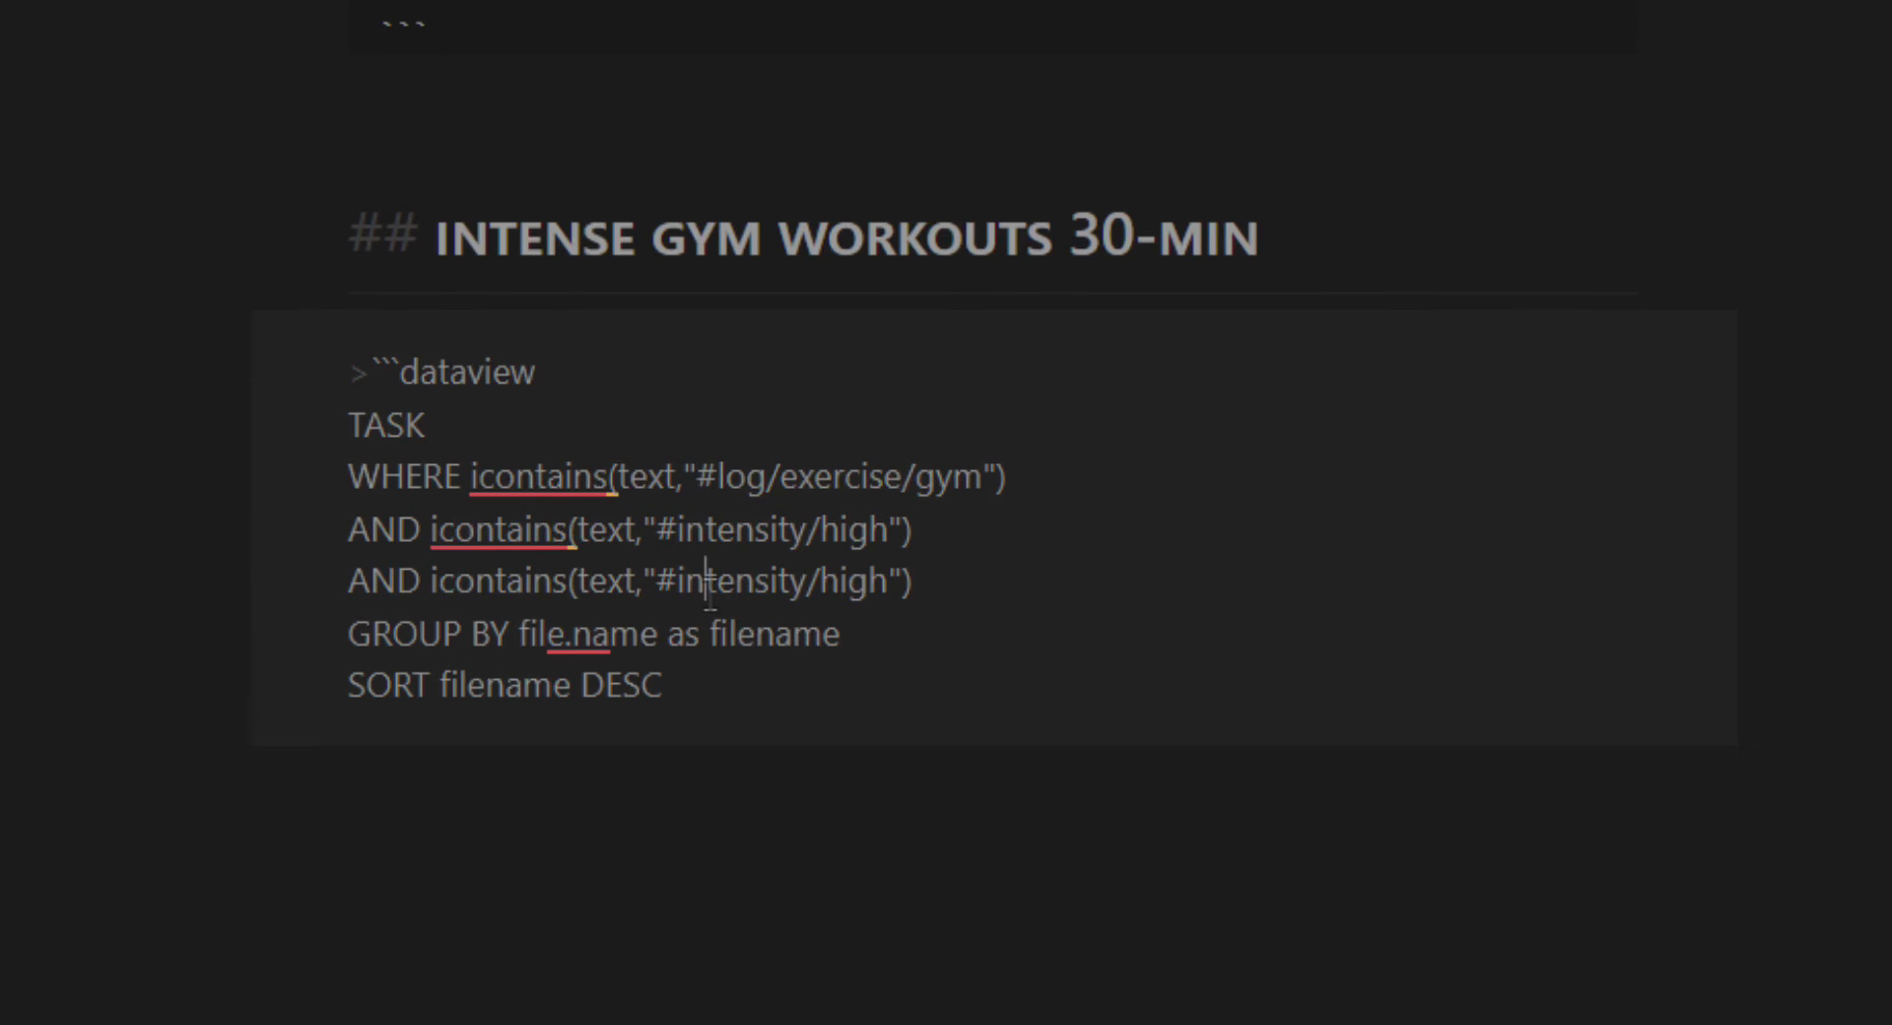
{"action": "double_click", "coordinate": [709, 583]}
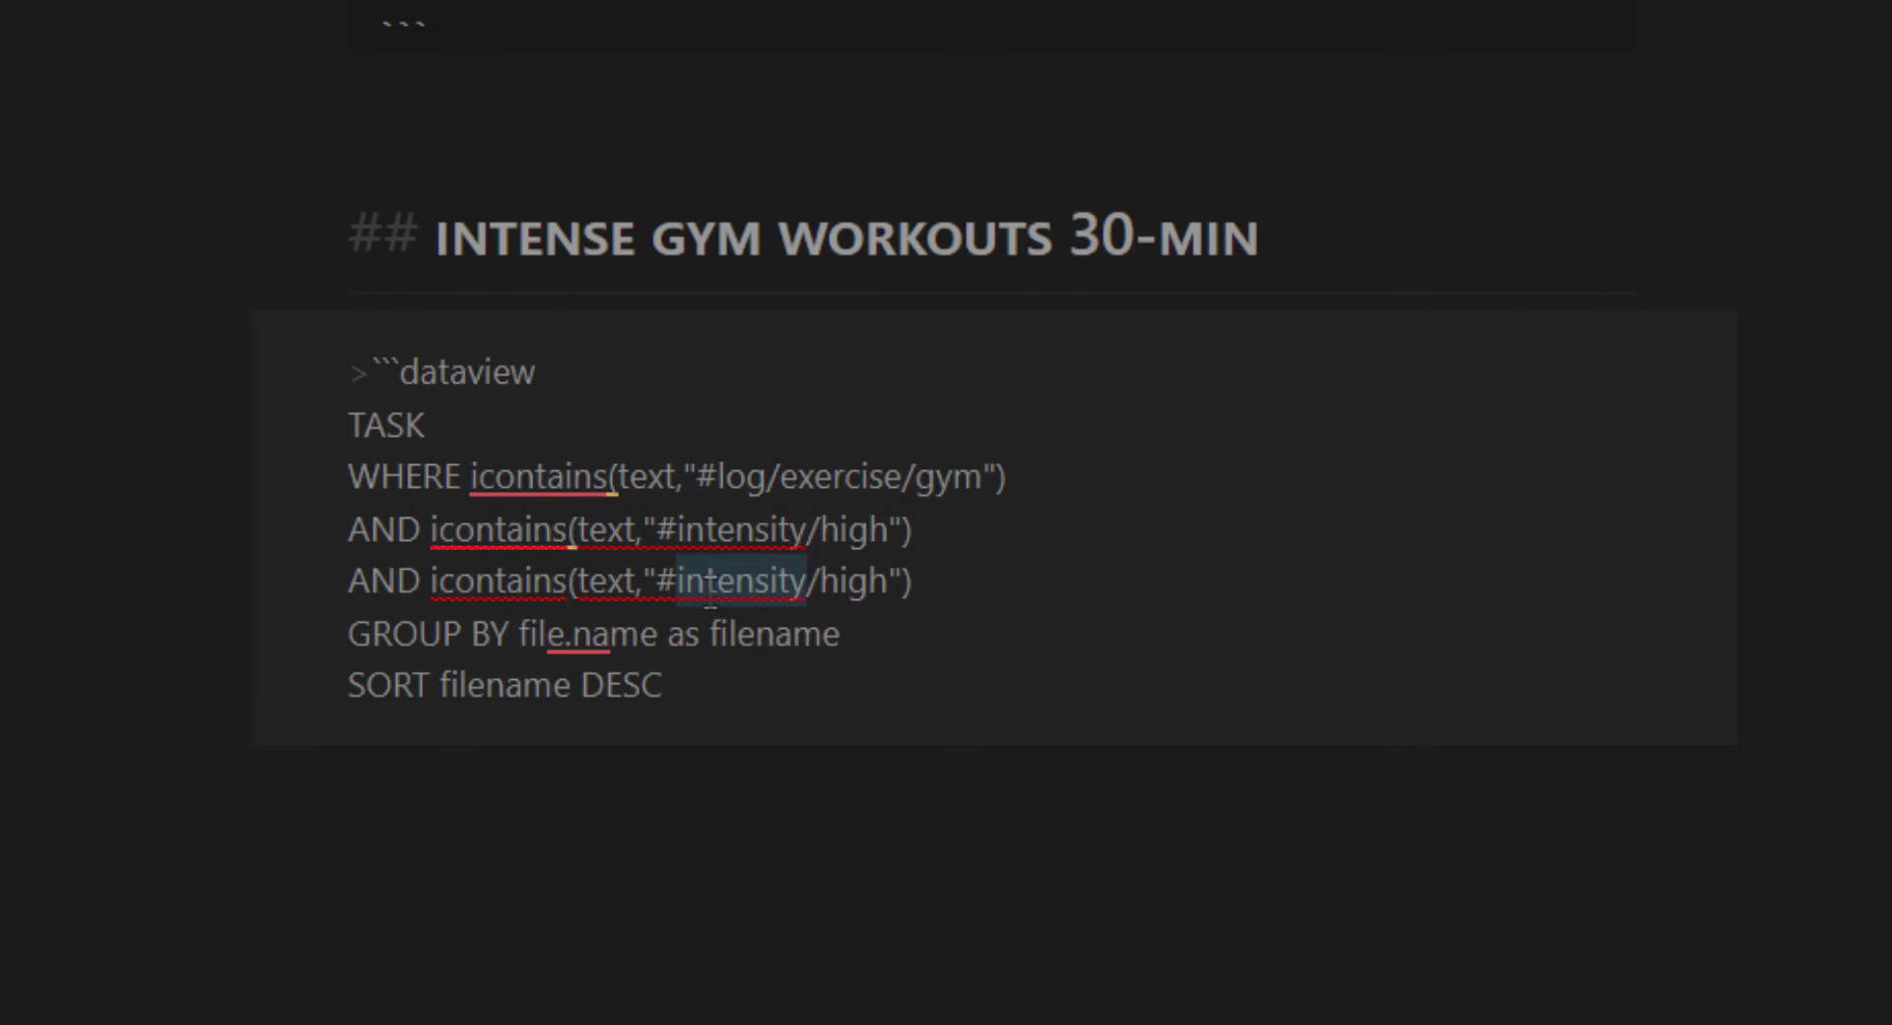
{"action": "type", "text": "duration"}
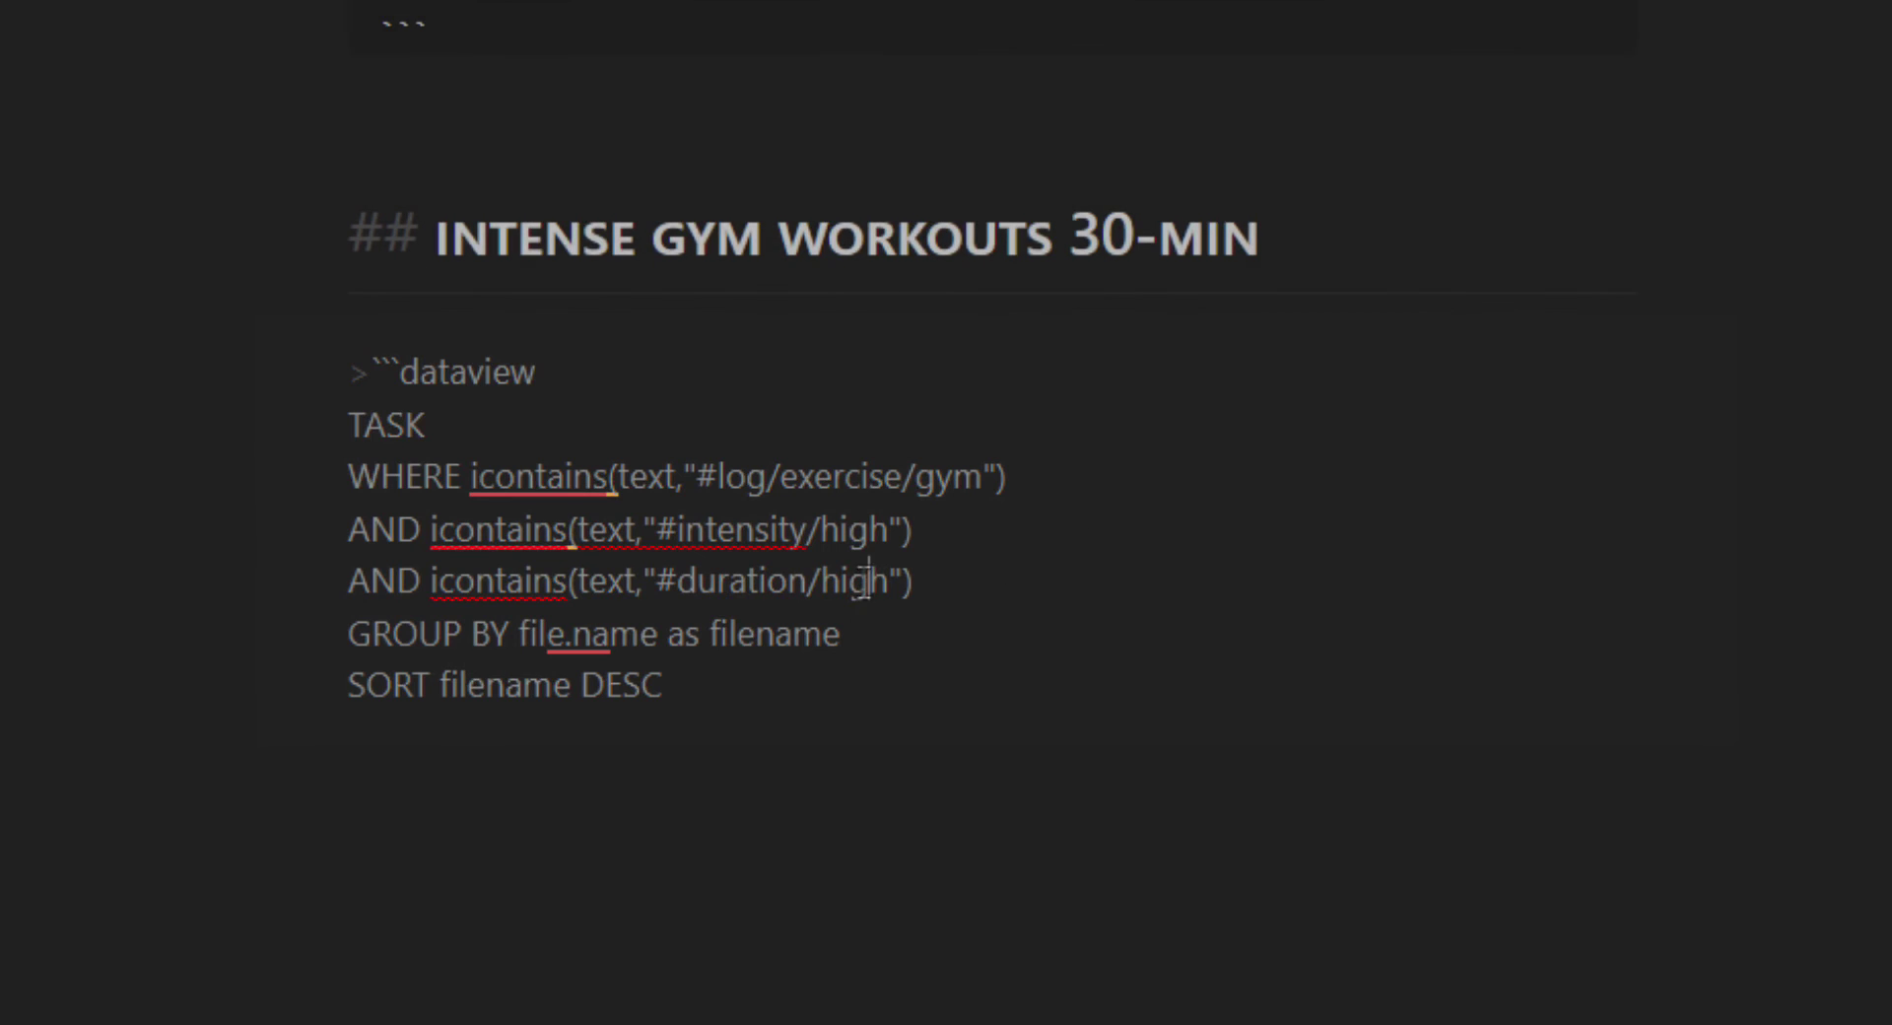
{"action": "double_click", "coordinate": [865, 579]}
{"action": "type", "text": "30-"}
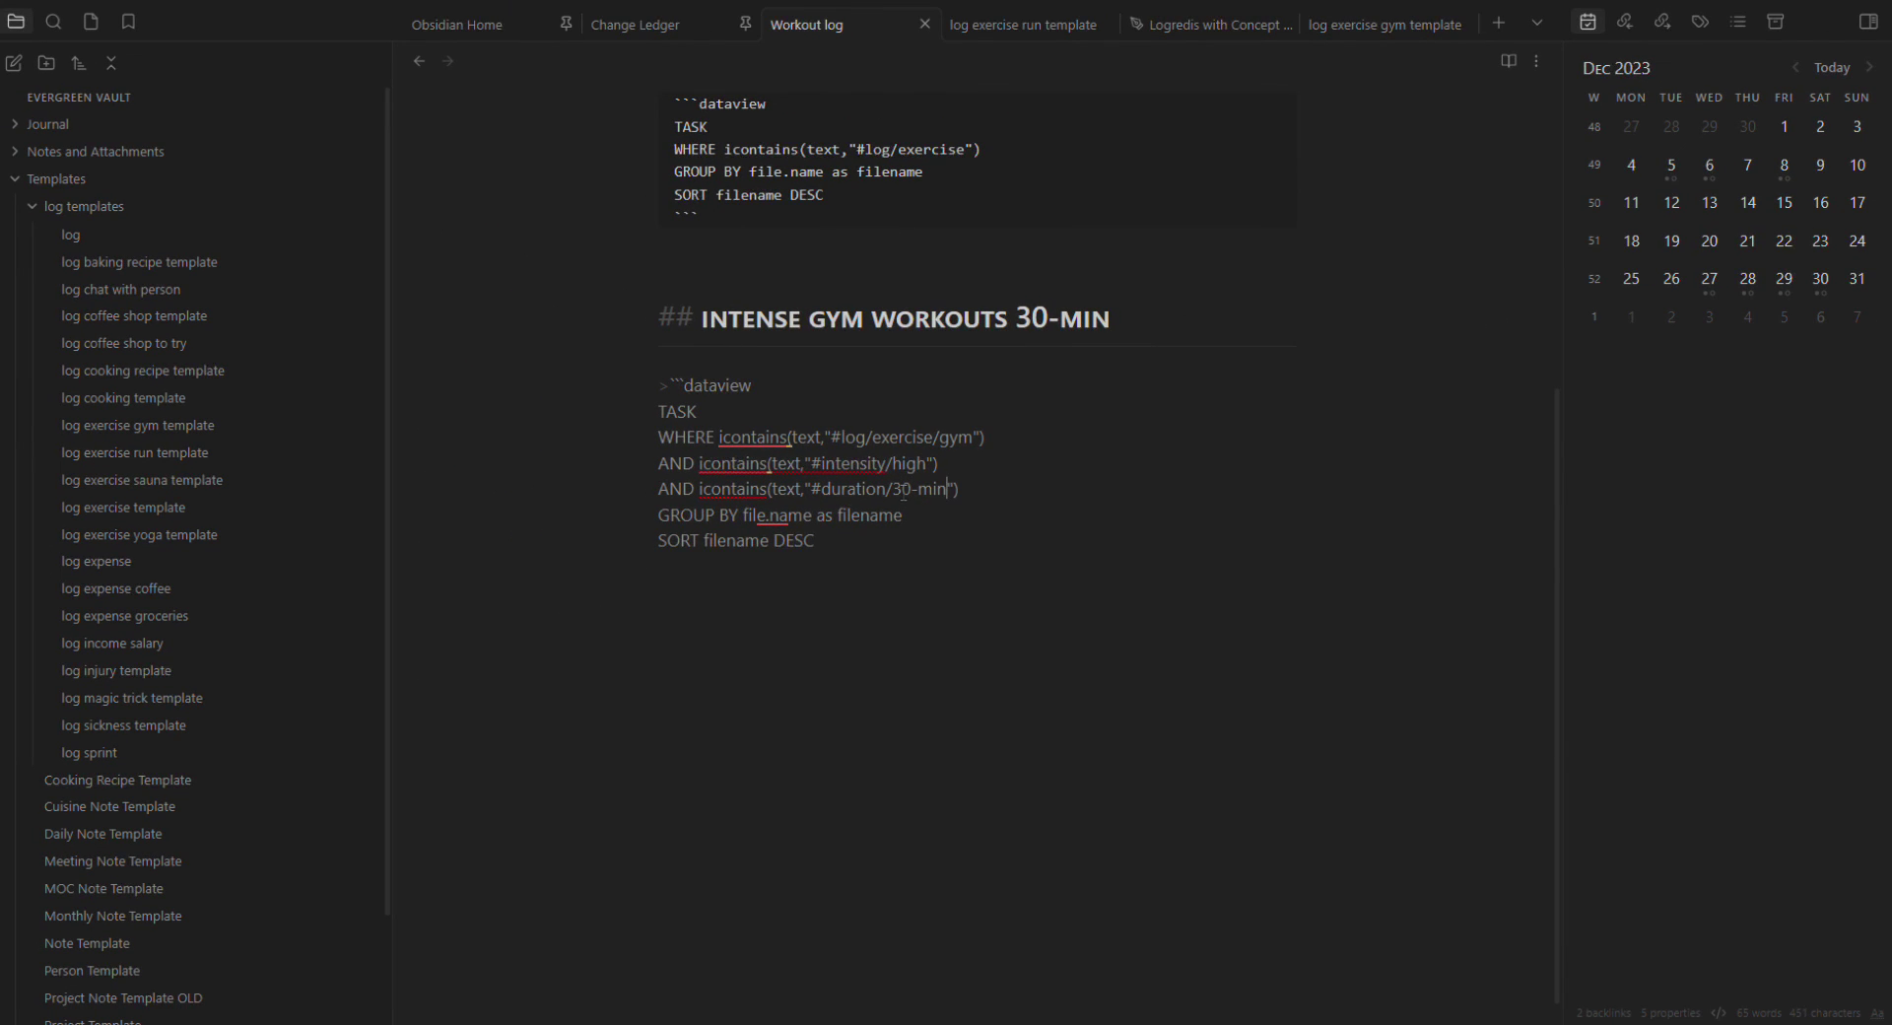
{"action": "type", "text": "min"}
{"action": "key", "text": "ctrl+e"}
Step: Delete 30-MIN from the heading and the #duration/30-min line, then view the rendered Workout log
{"action": "scroll", "coordinate": [1043, 621], "scroll_direction": "down", "scroll_amount": 4}
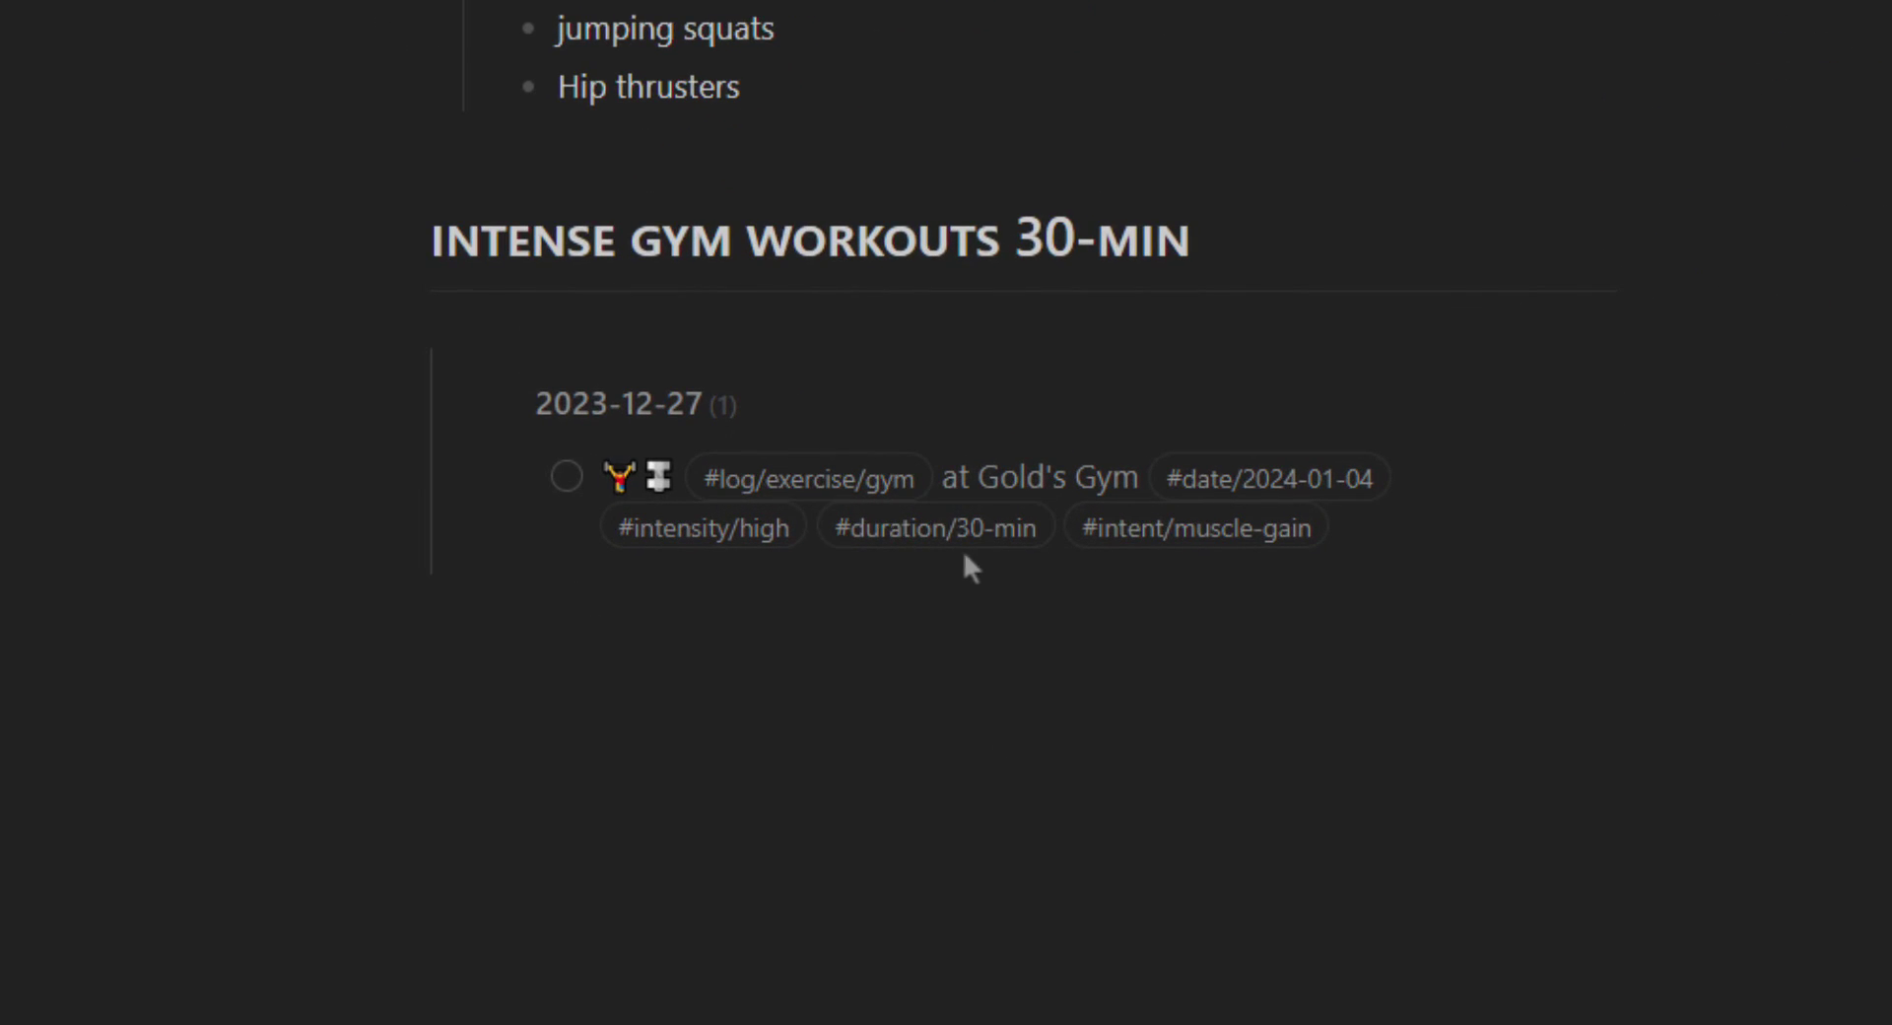
{"action": "left_click_drag", "start_coordinate": [1394, 101], "coordinate": [1090, 110]}
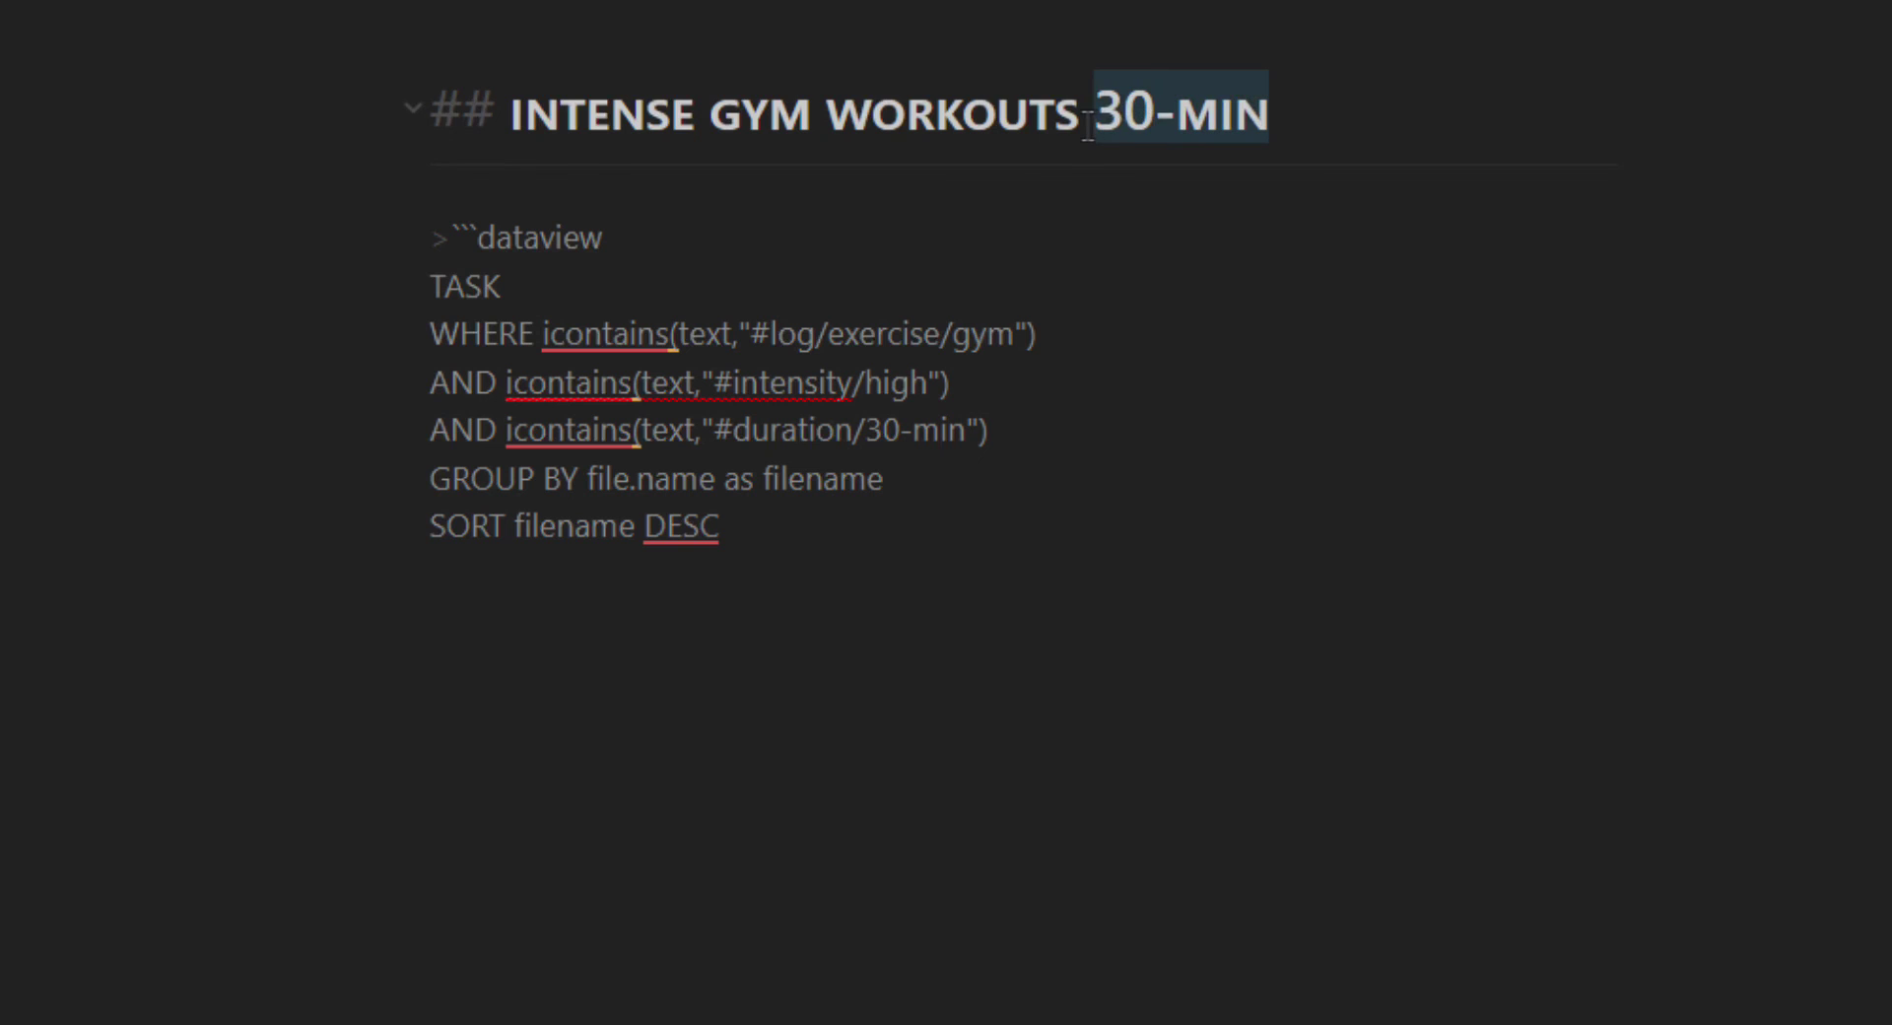
{"action": "key", "text": "BackSpace"}
{"action": "left_click_drag", "start_coordinate": [985, 443], "coordinate": [359, 422]}
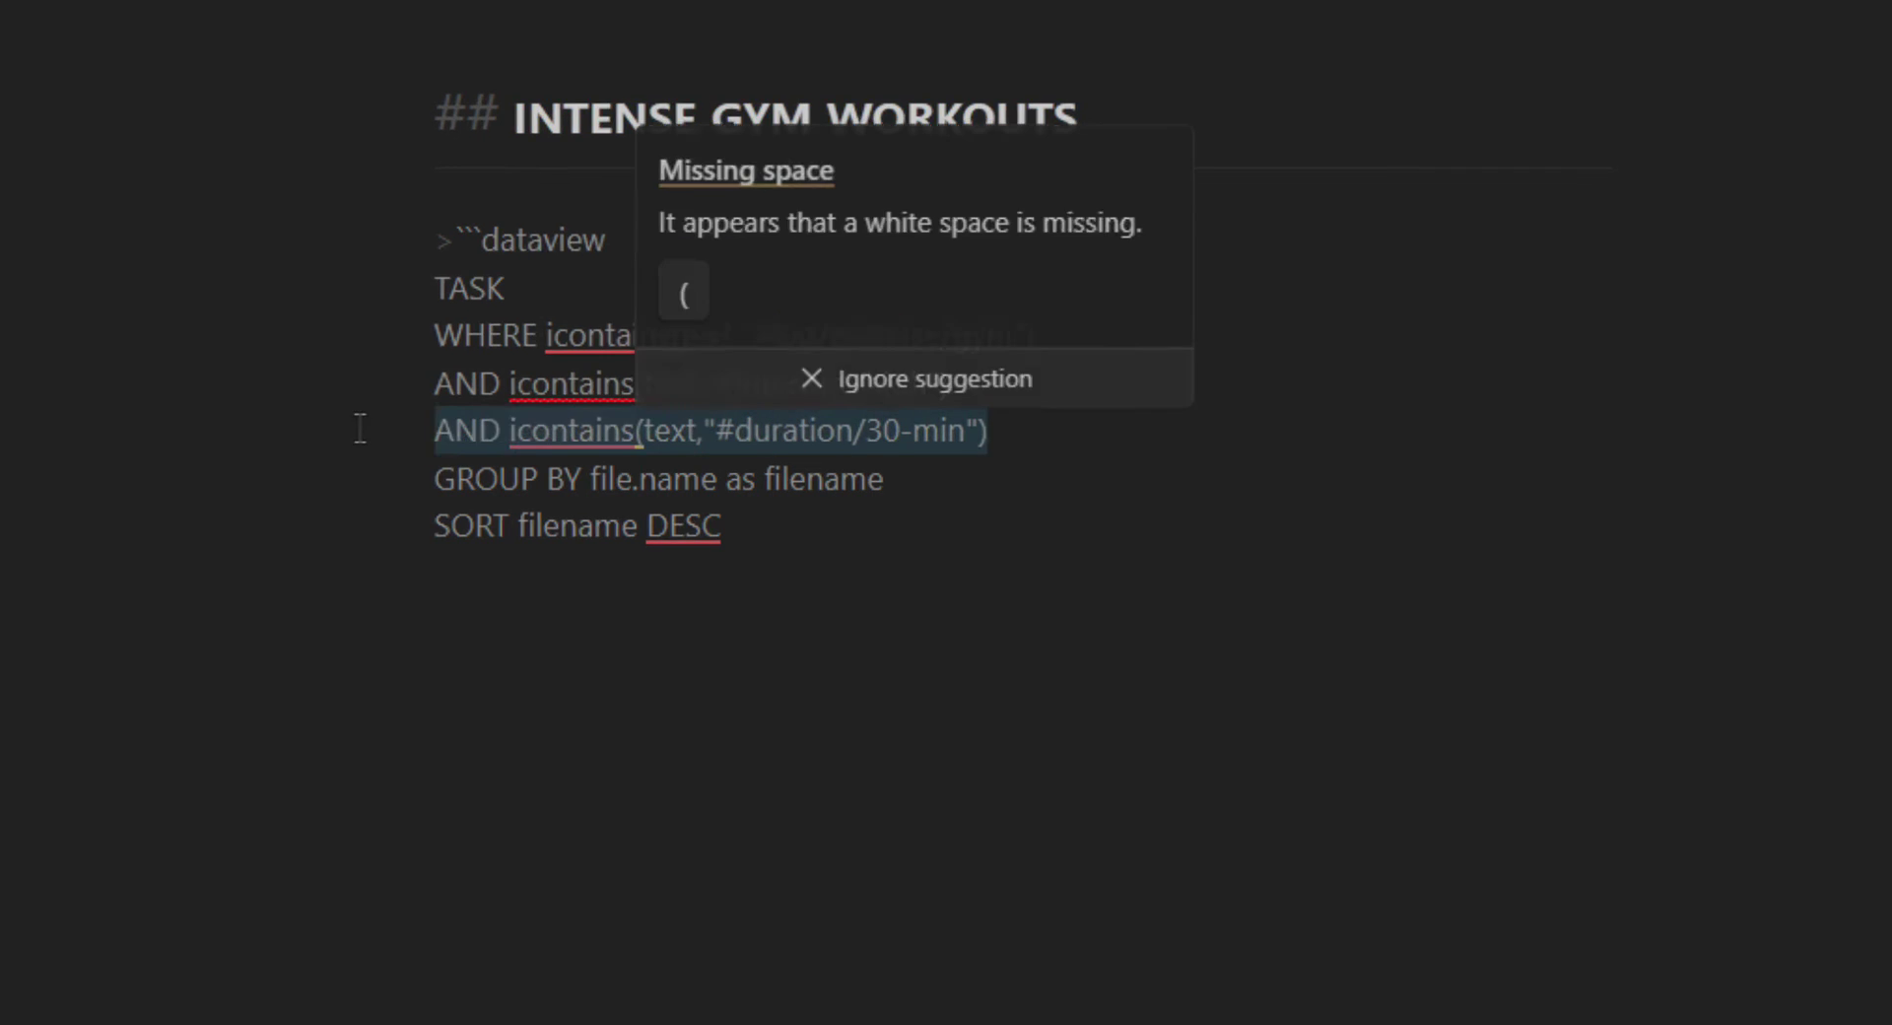
{"action": "key", "text": "BackSpace"}
{"action": "key", "text": "BackSpace"}
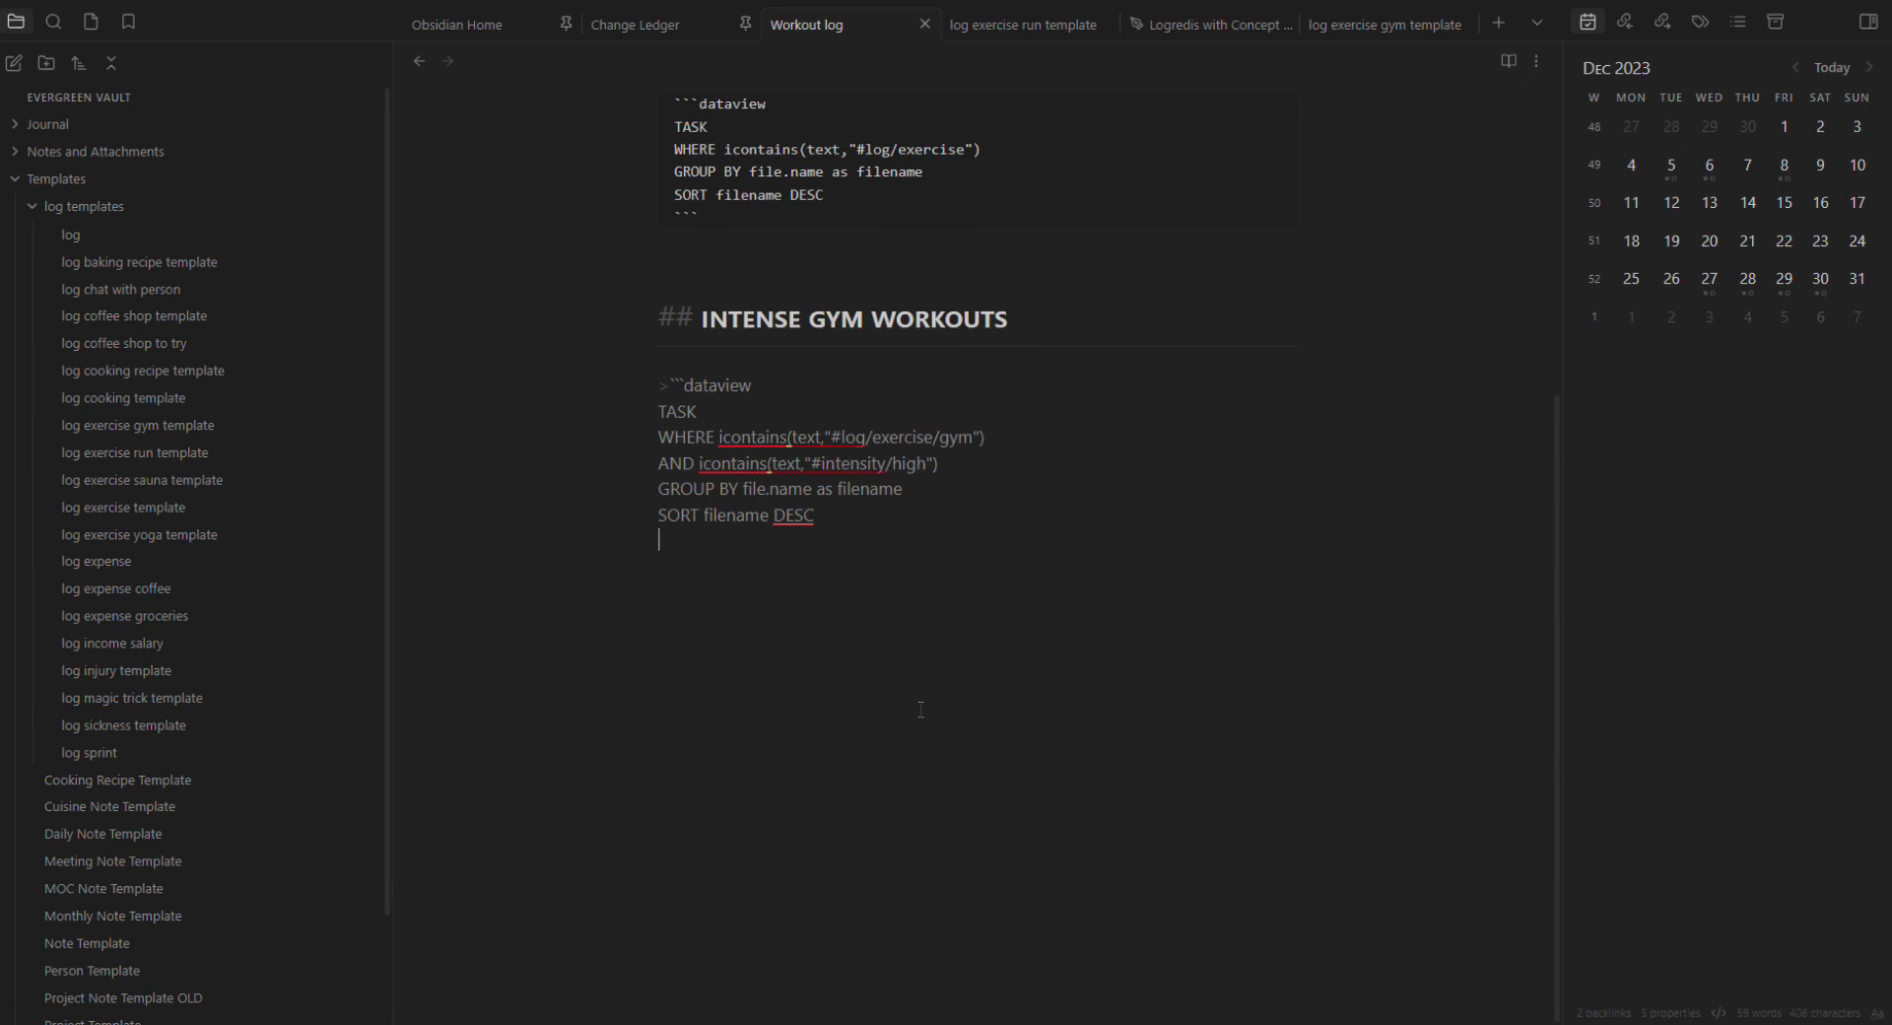
{"action": "scroll", "coordinate": [1025, 716], "scroll_direction": "up", "scroll_amount": 4}
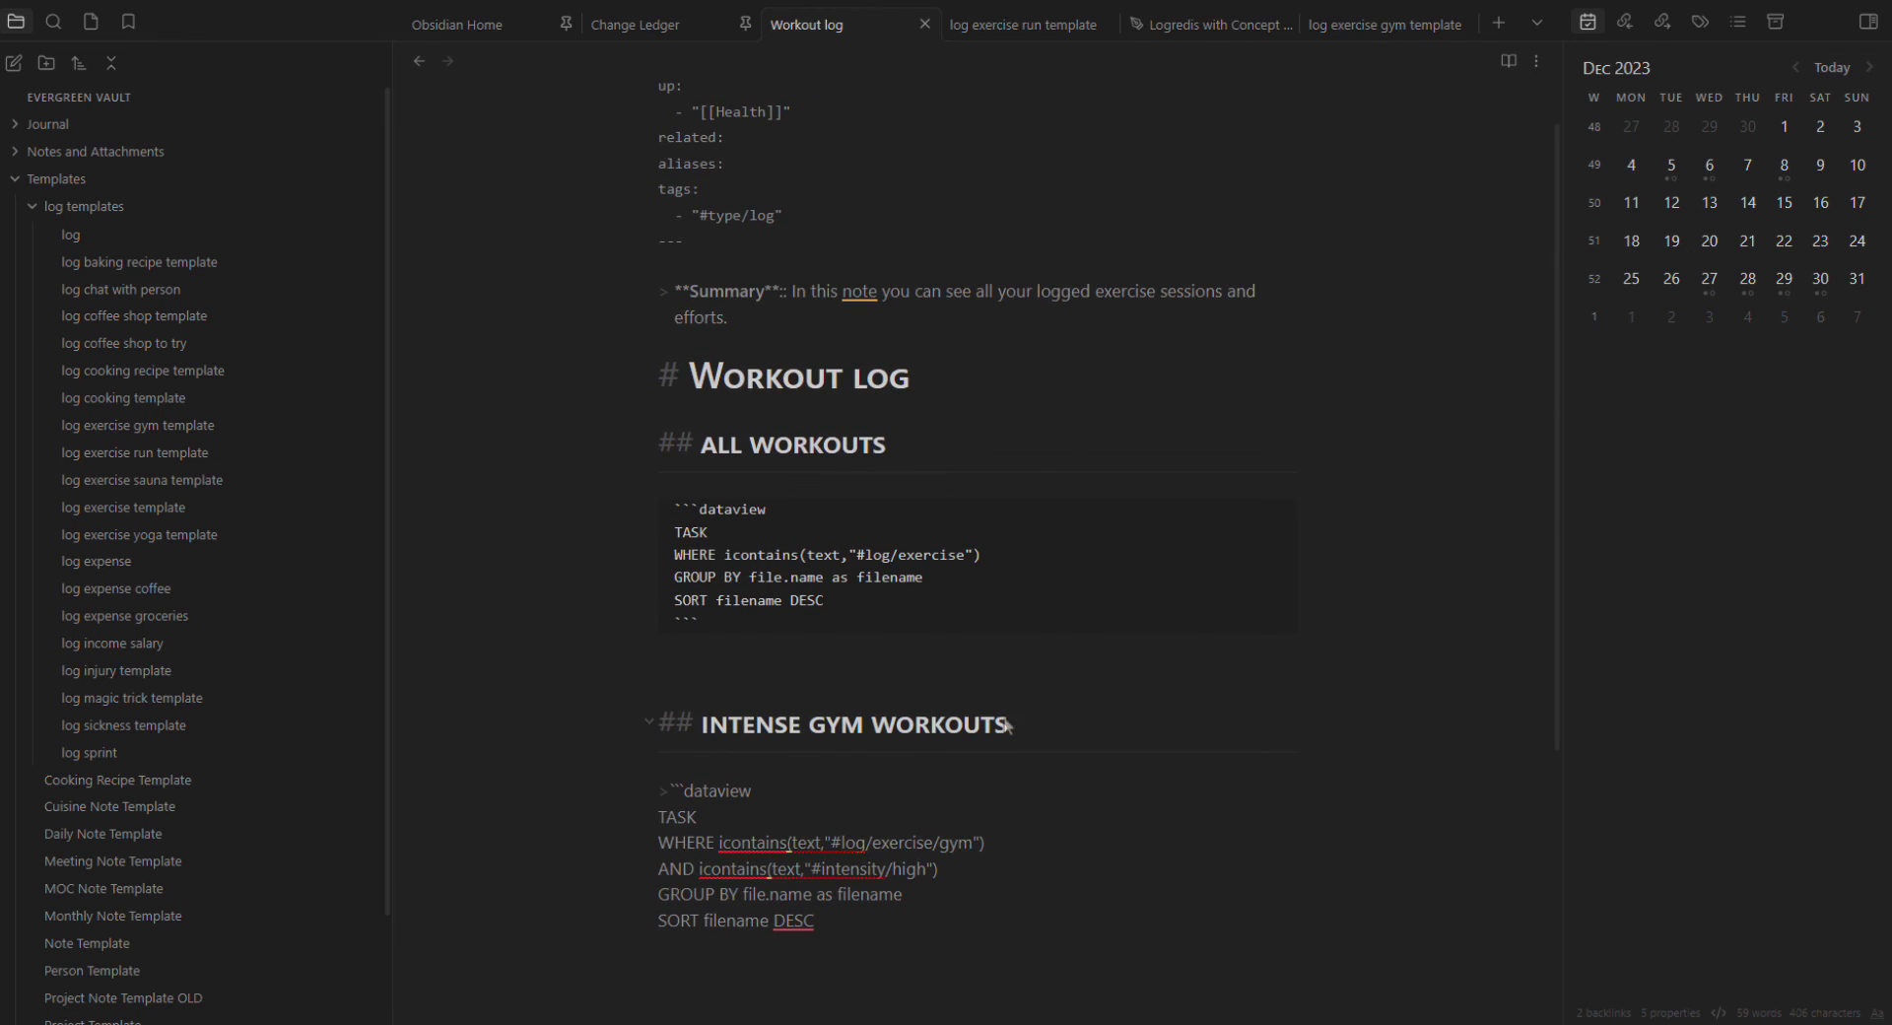
{"action": "key", "text": "ctrl+e"}
{"action": "scroll", "coordinate": [825, 340], "scroll_direction": "down", "scroll_amount": 5}
Step: From Health, open the Injury log and check its #log/injury query in source view
{"action": "scroll", "coordinate": [825, 340], "scroll_direction": "up", "scroll_amount": 6}
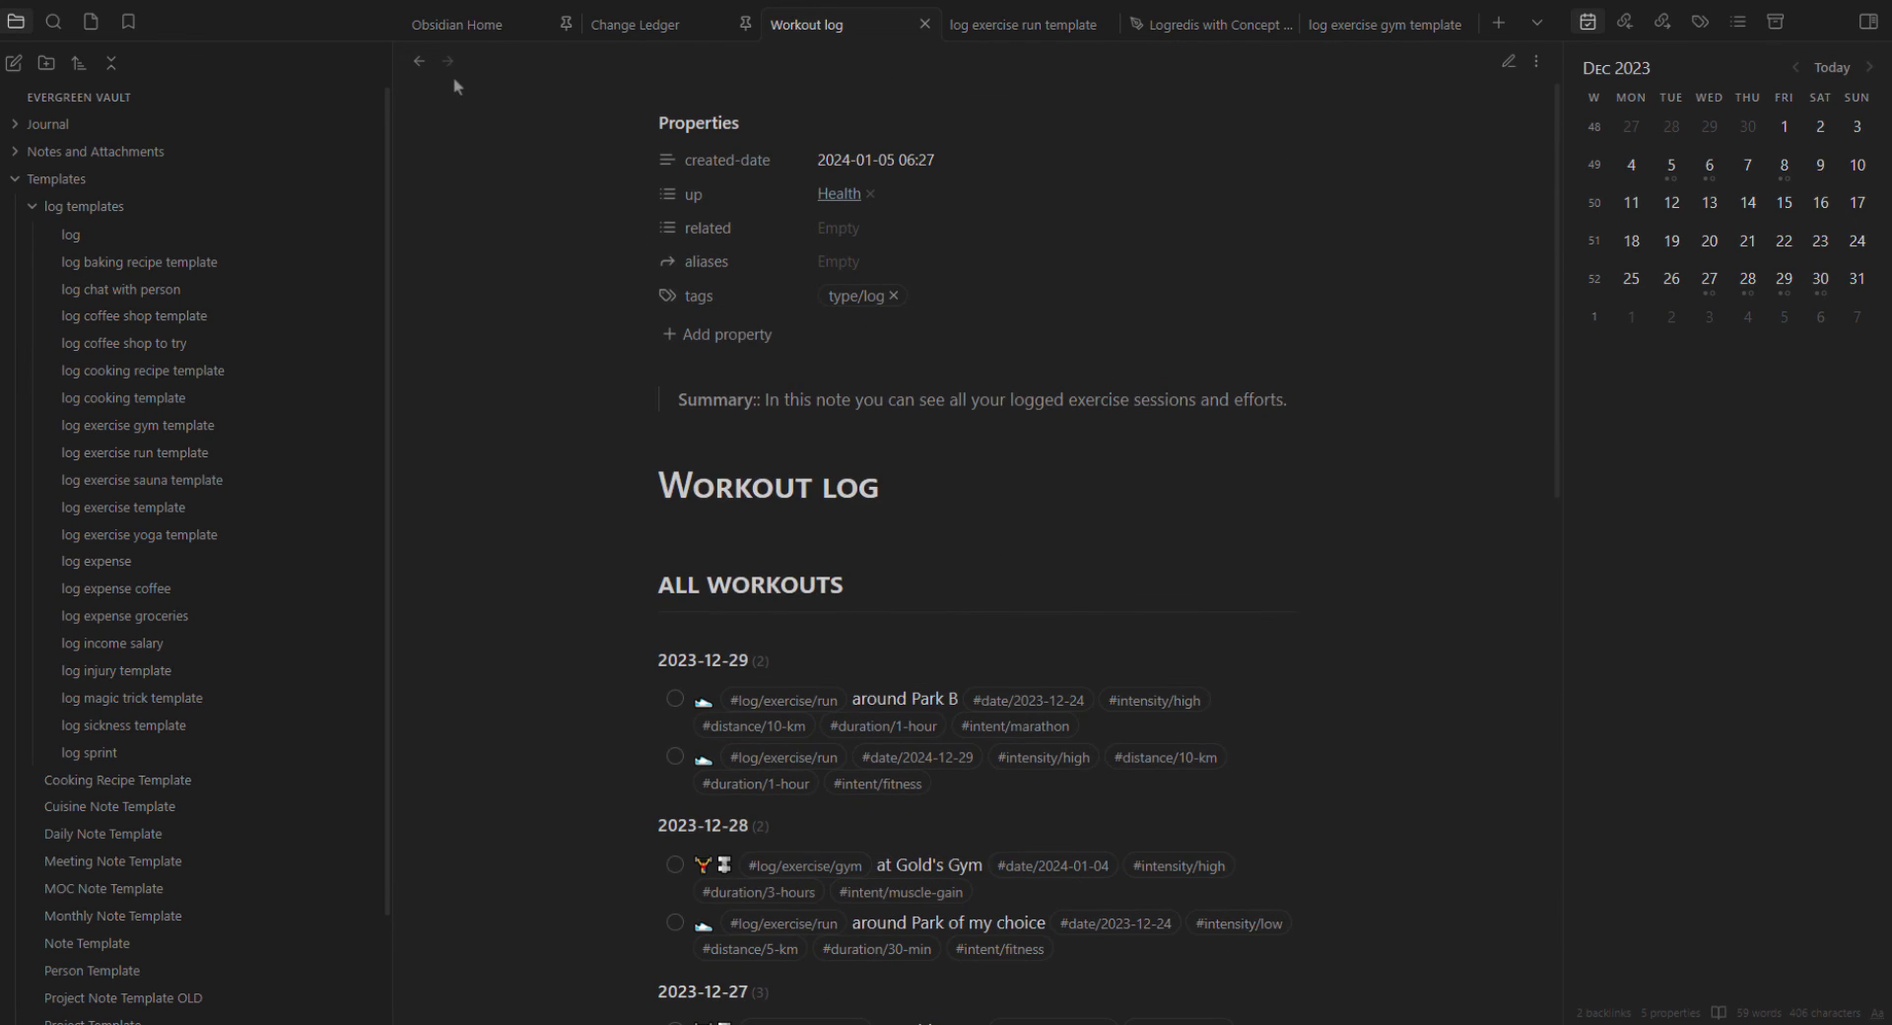
{"action": "key", "text": "ctrl+alt+Left"}
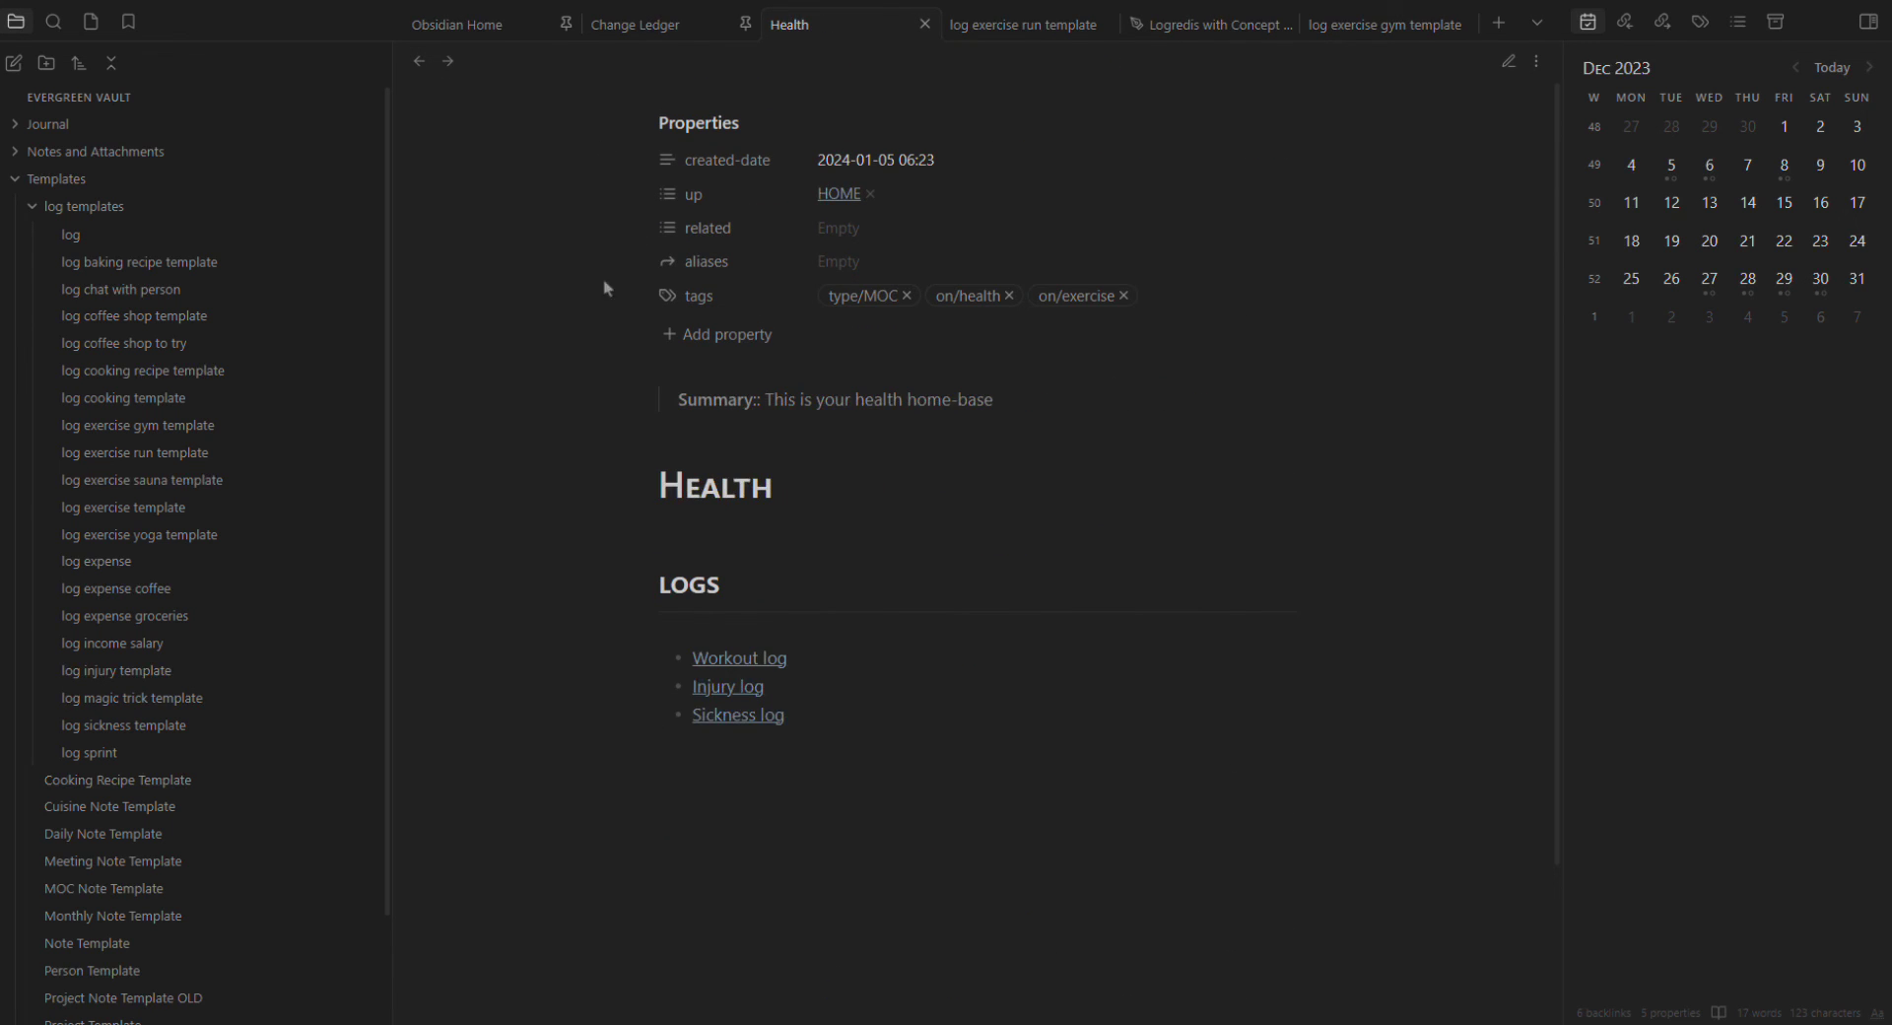
{"action": "left_click", "coordinate": [731, 687]}
{"action": "key", "text": "ctrl+e"}
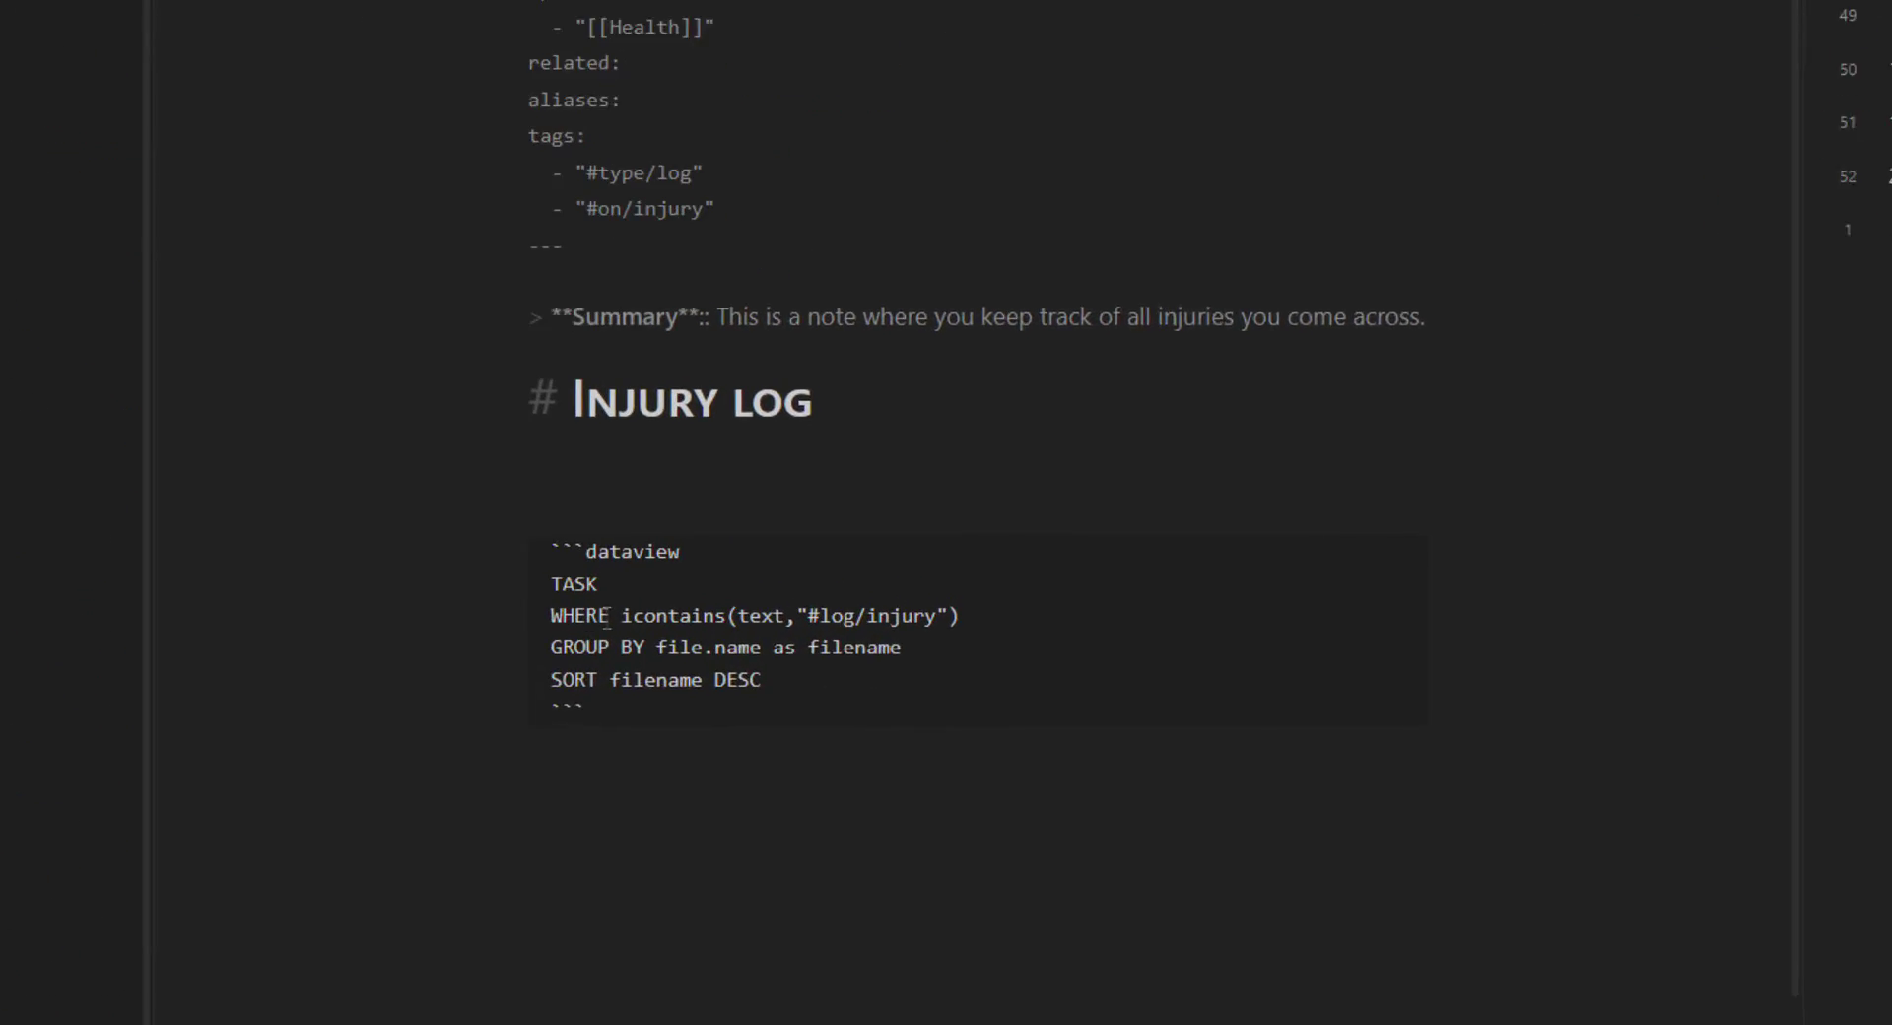
{"action": "left_click_drag", "start_coordinate": [757, 640], "coordinate": [926, 641]}
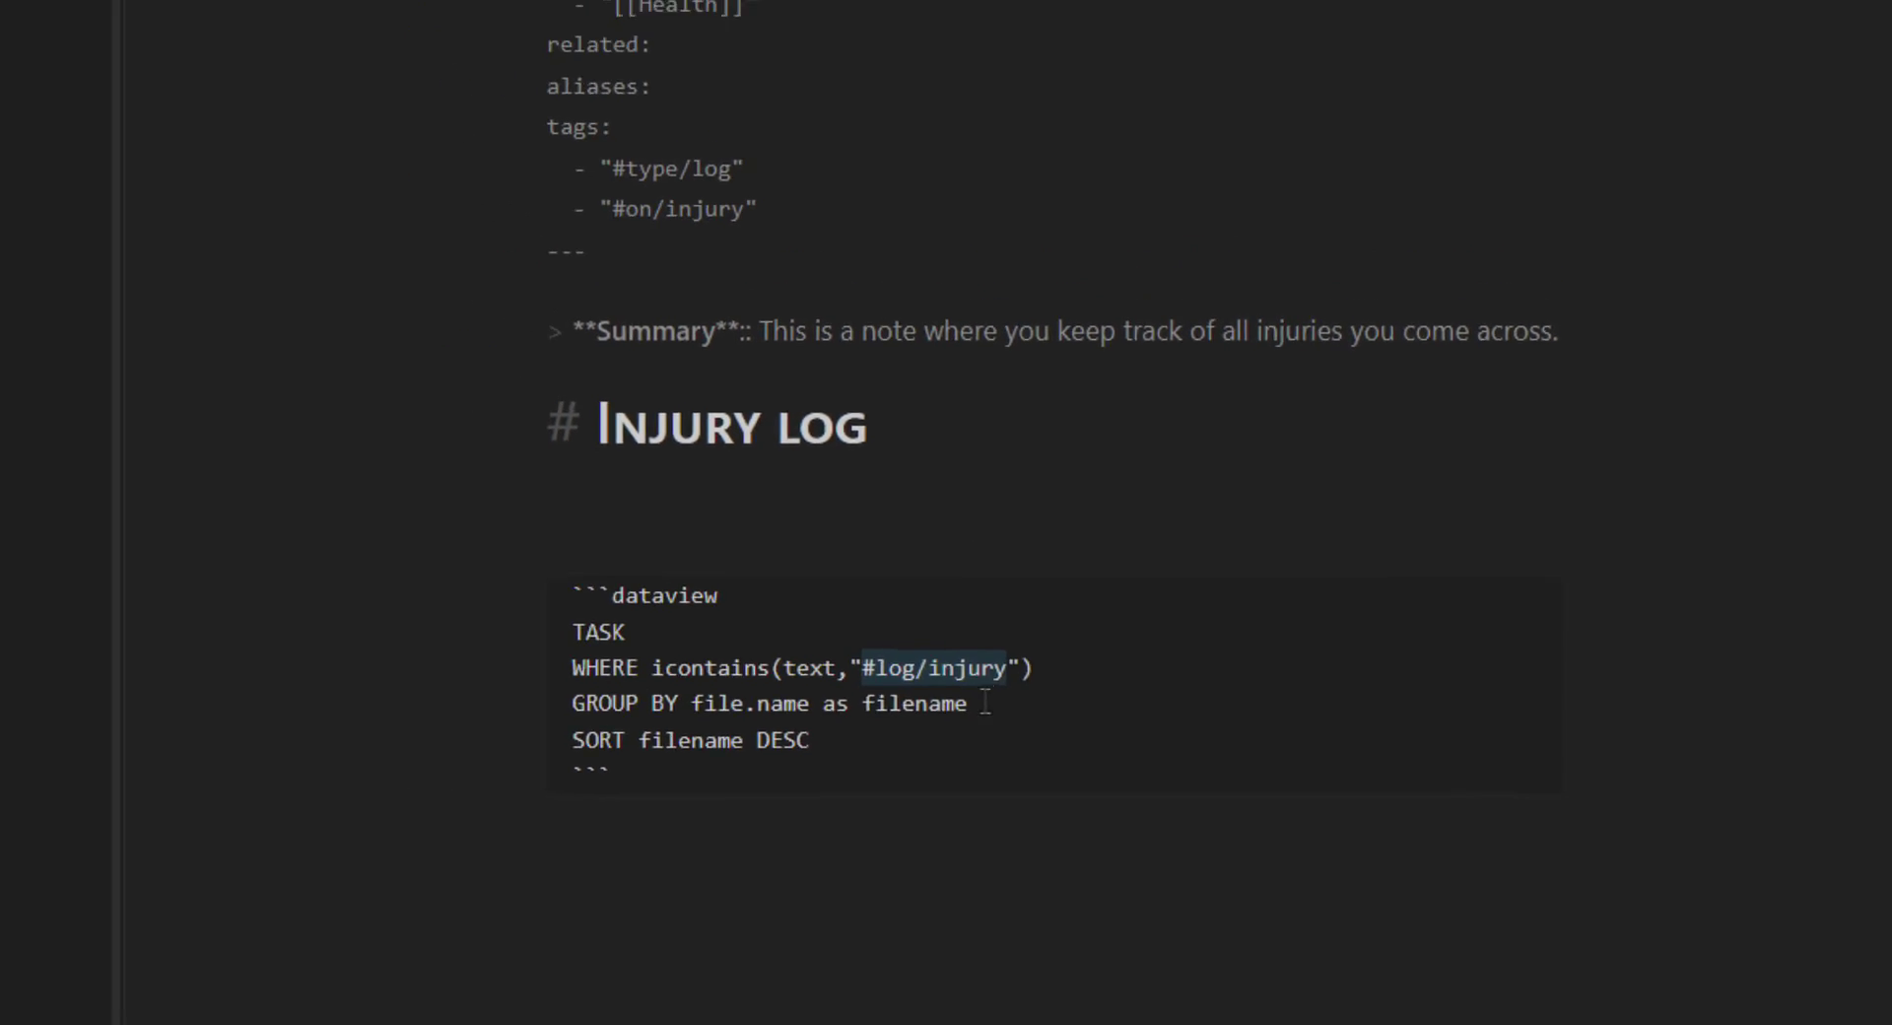
{"action": "key", "text": "ctrl+e"}
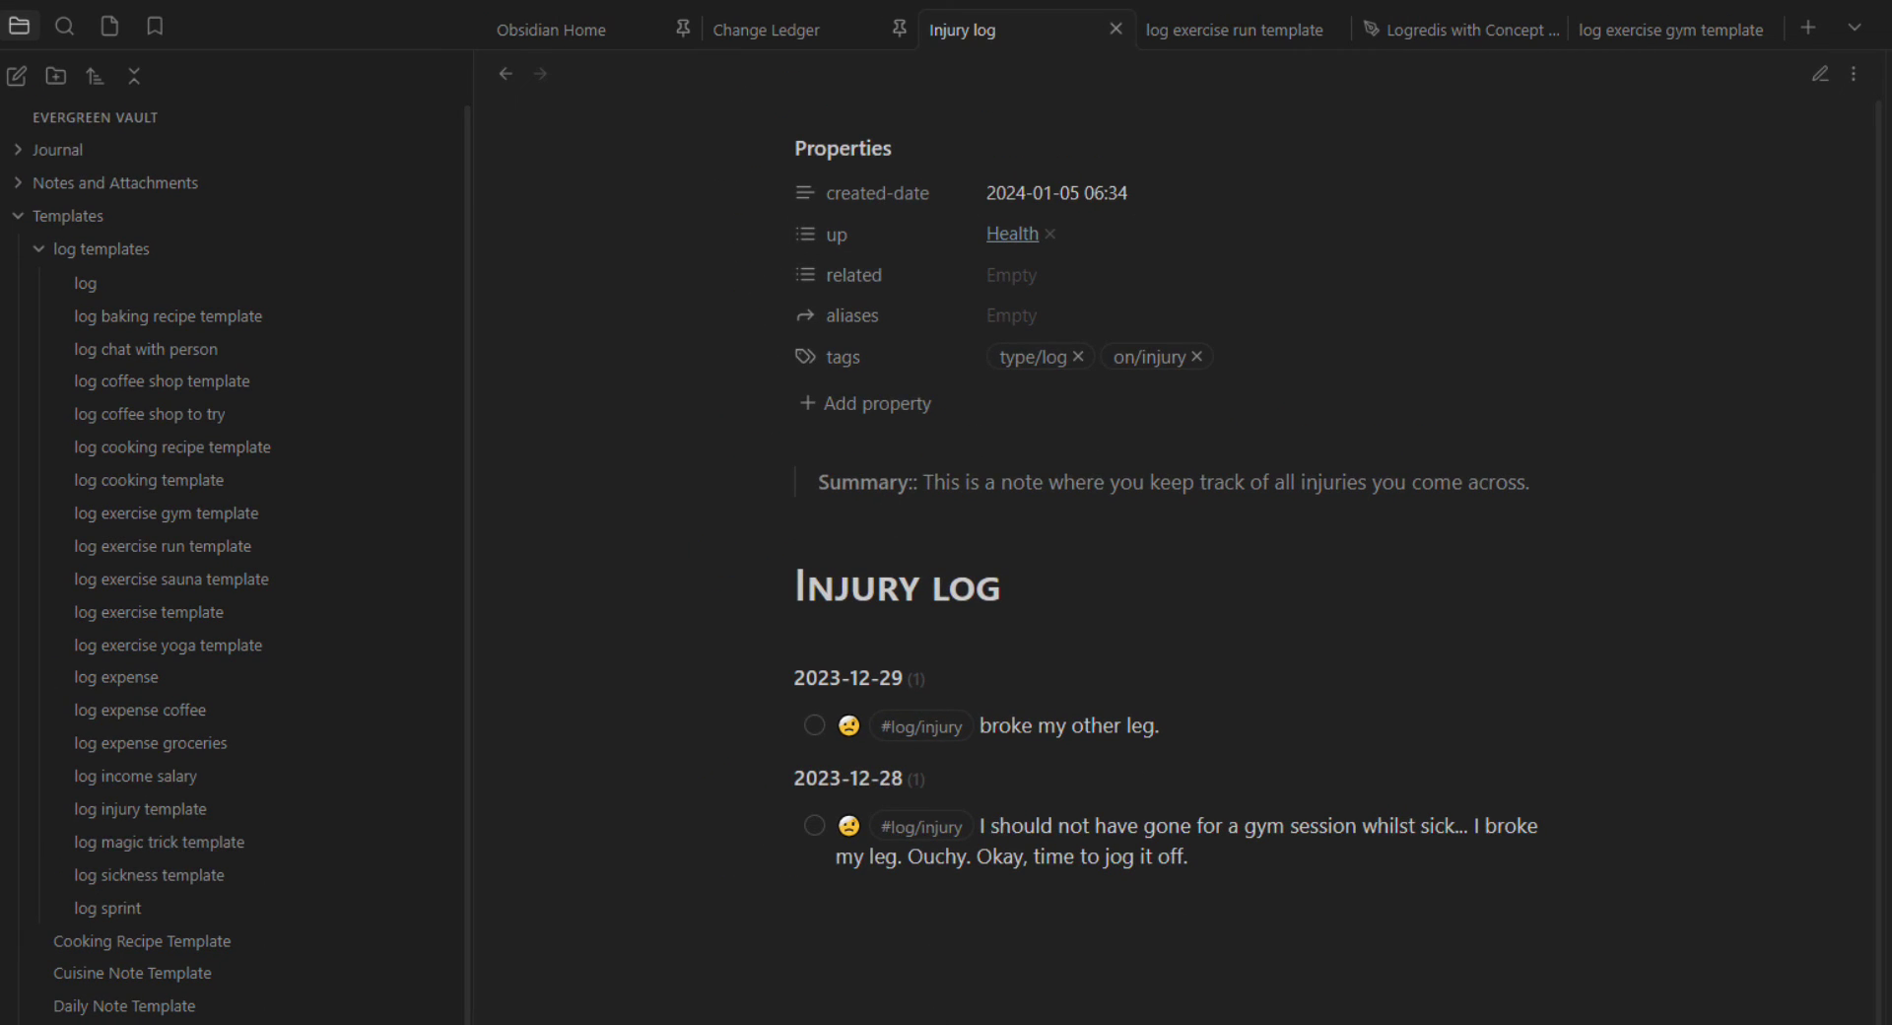
Step: Return to Health and open the Sickness log showing the 2023-12-28 entry
{"action": "left_click", "coordinate": [505, 73]}
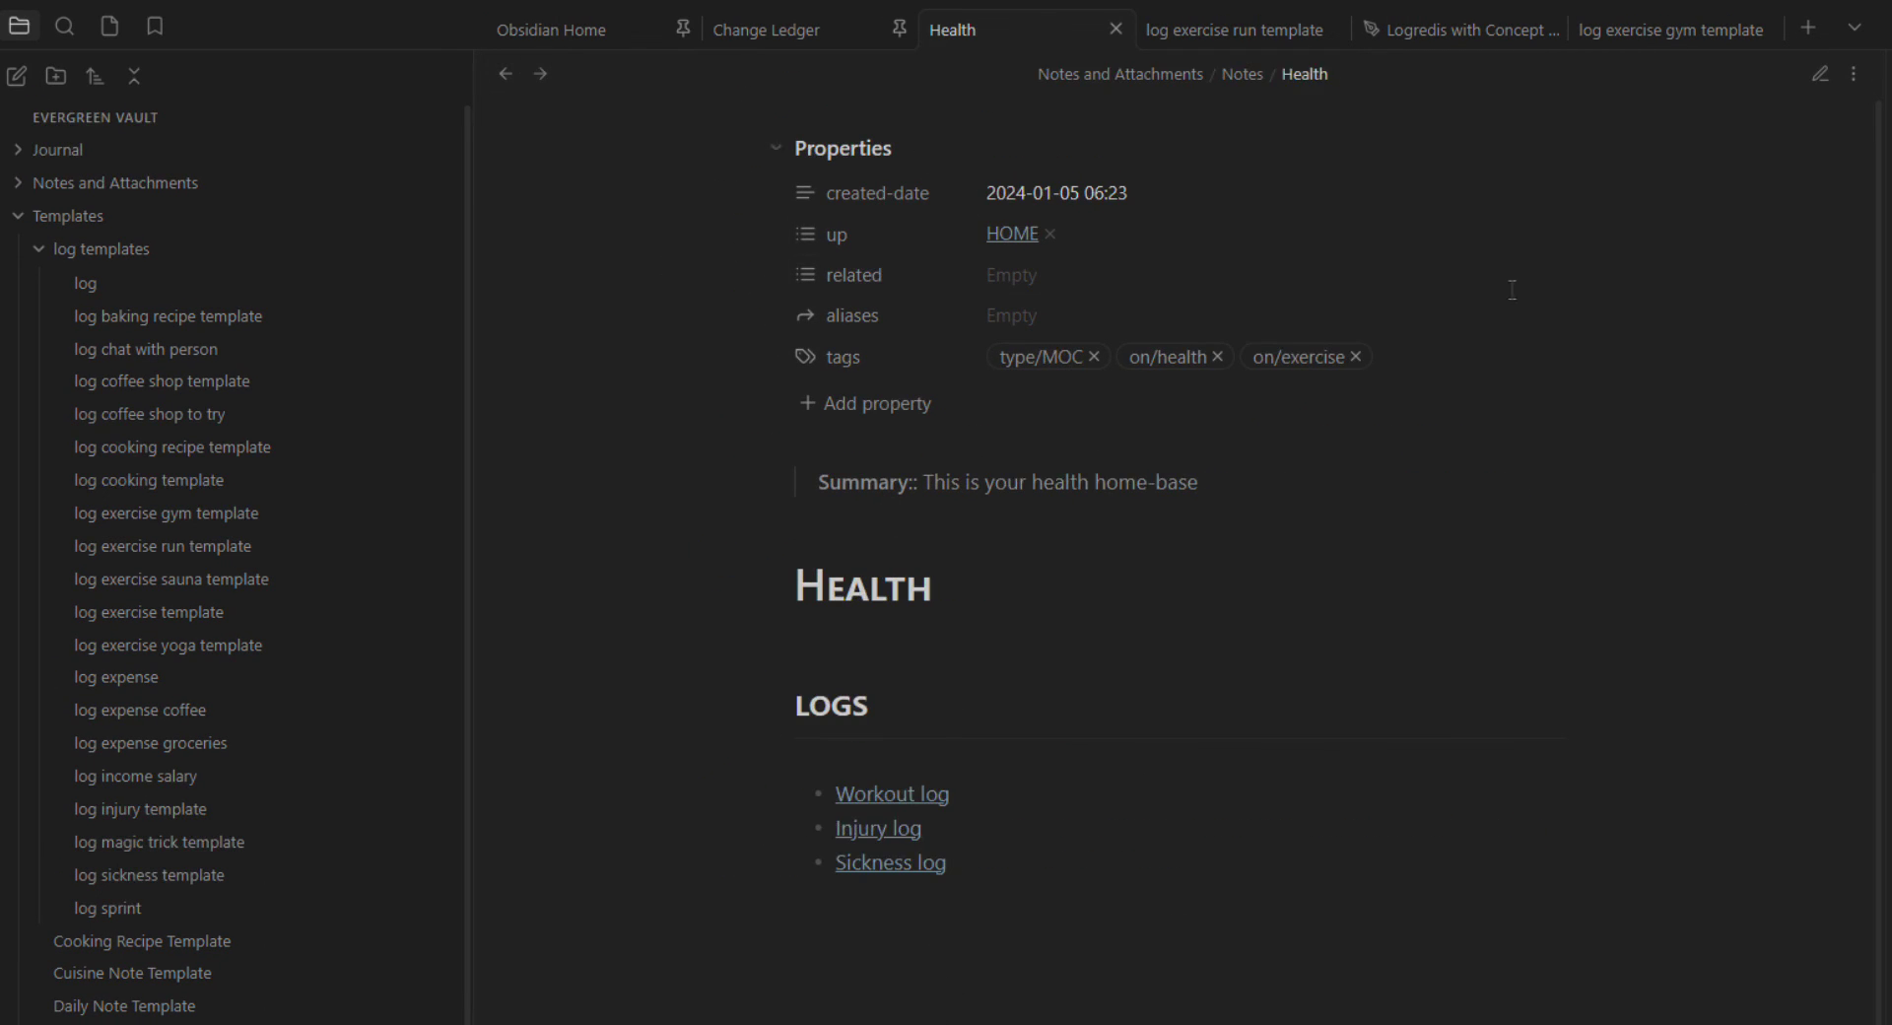
{"action": "left_click", "coordinate": [891, 863]}
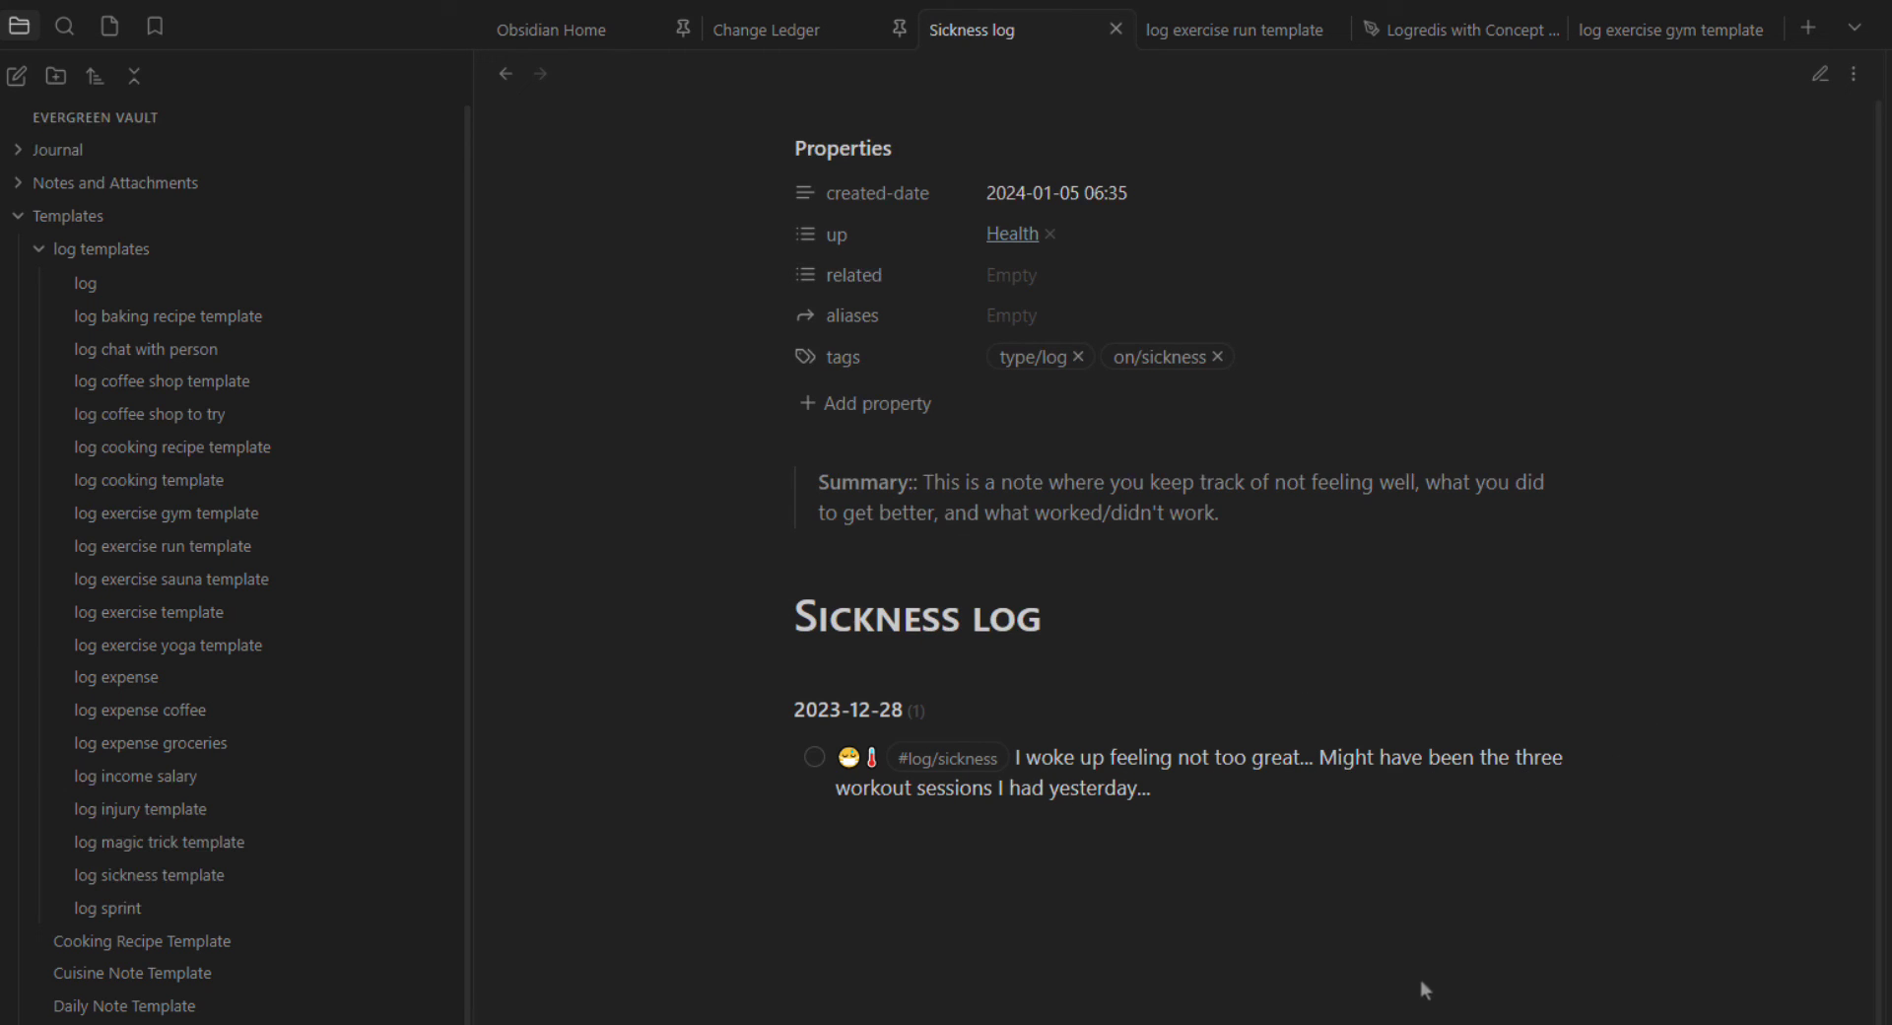
{"action": "scroll", "coordinate": [1203, 754], "scroll_direction": "down", "scroll_amount": 2}
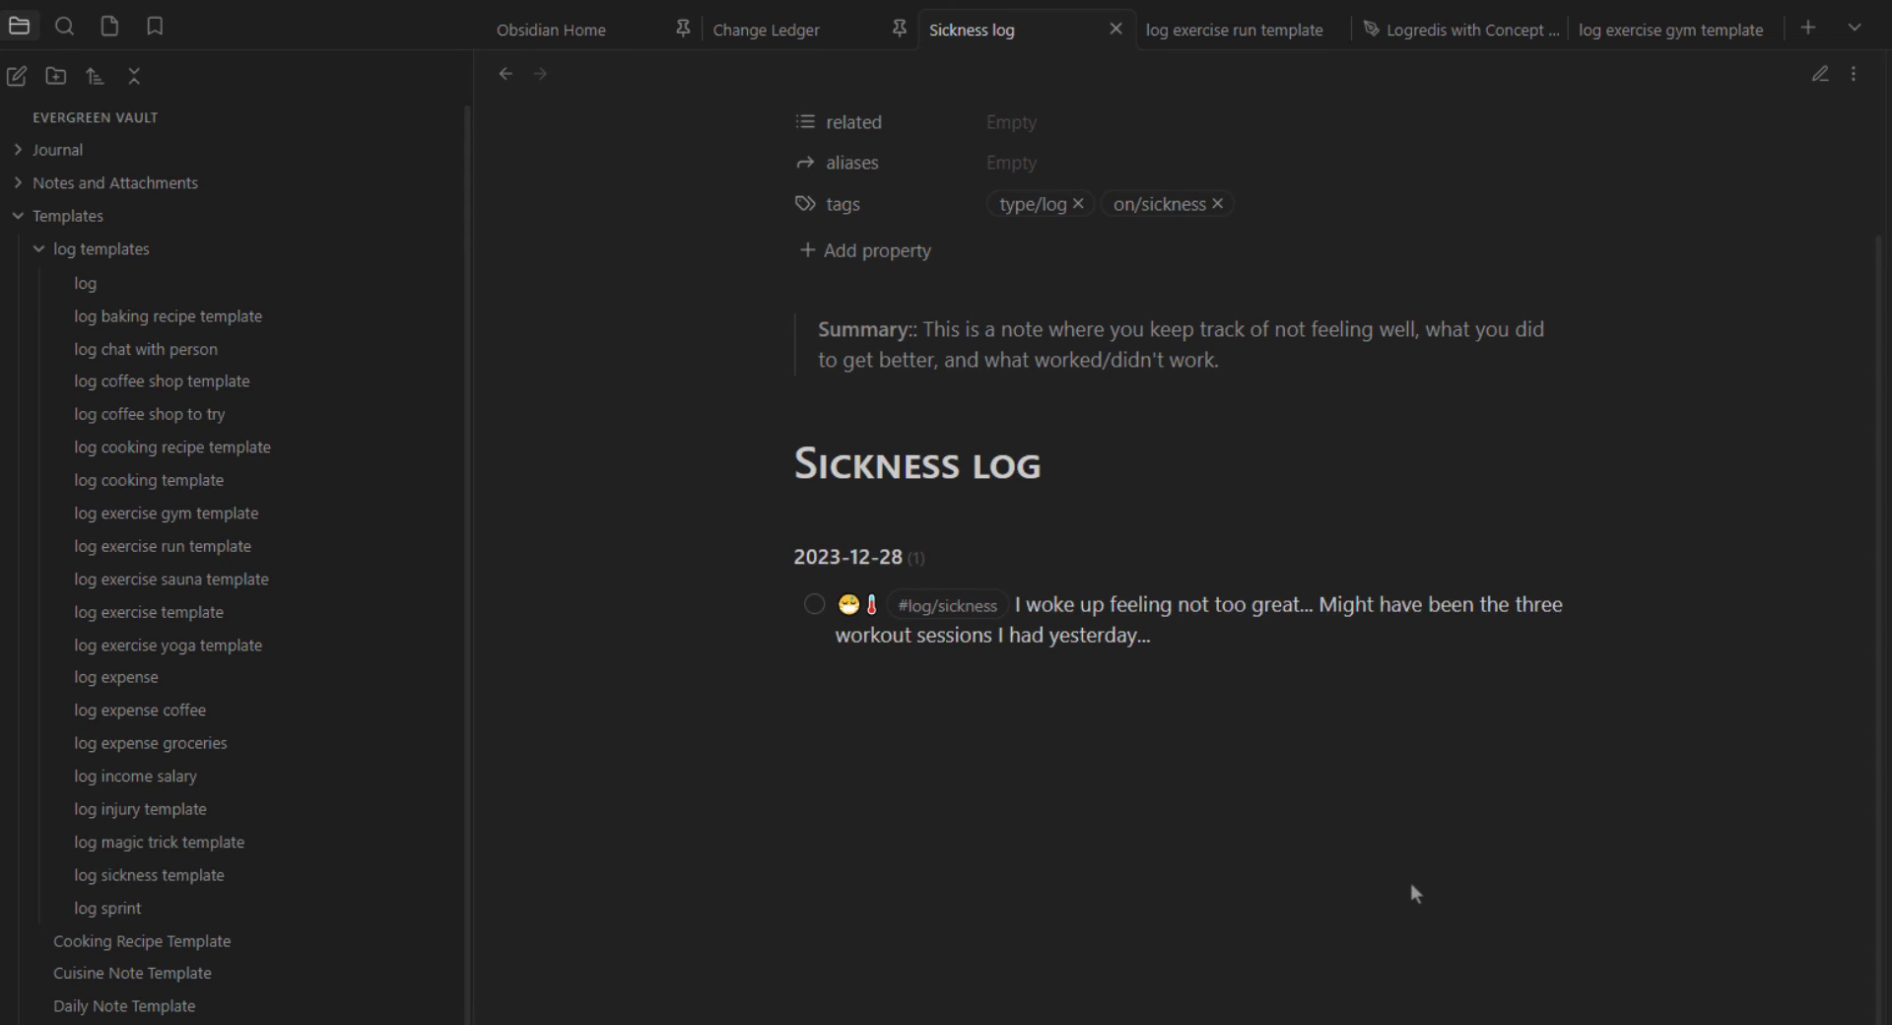
{"action": "scroll", "coordinate": [1403, 888], "scroll_direction": "up", "scroll_amount": 2}
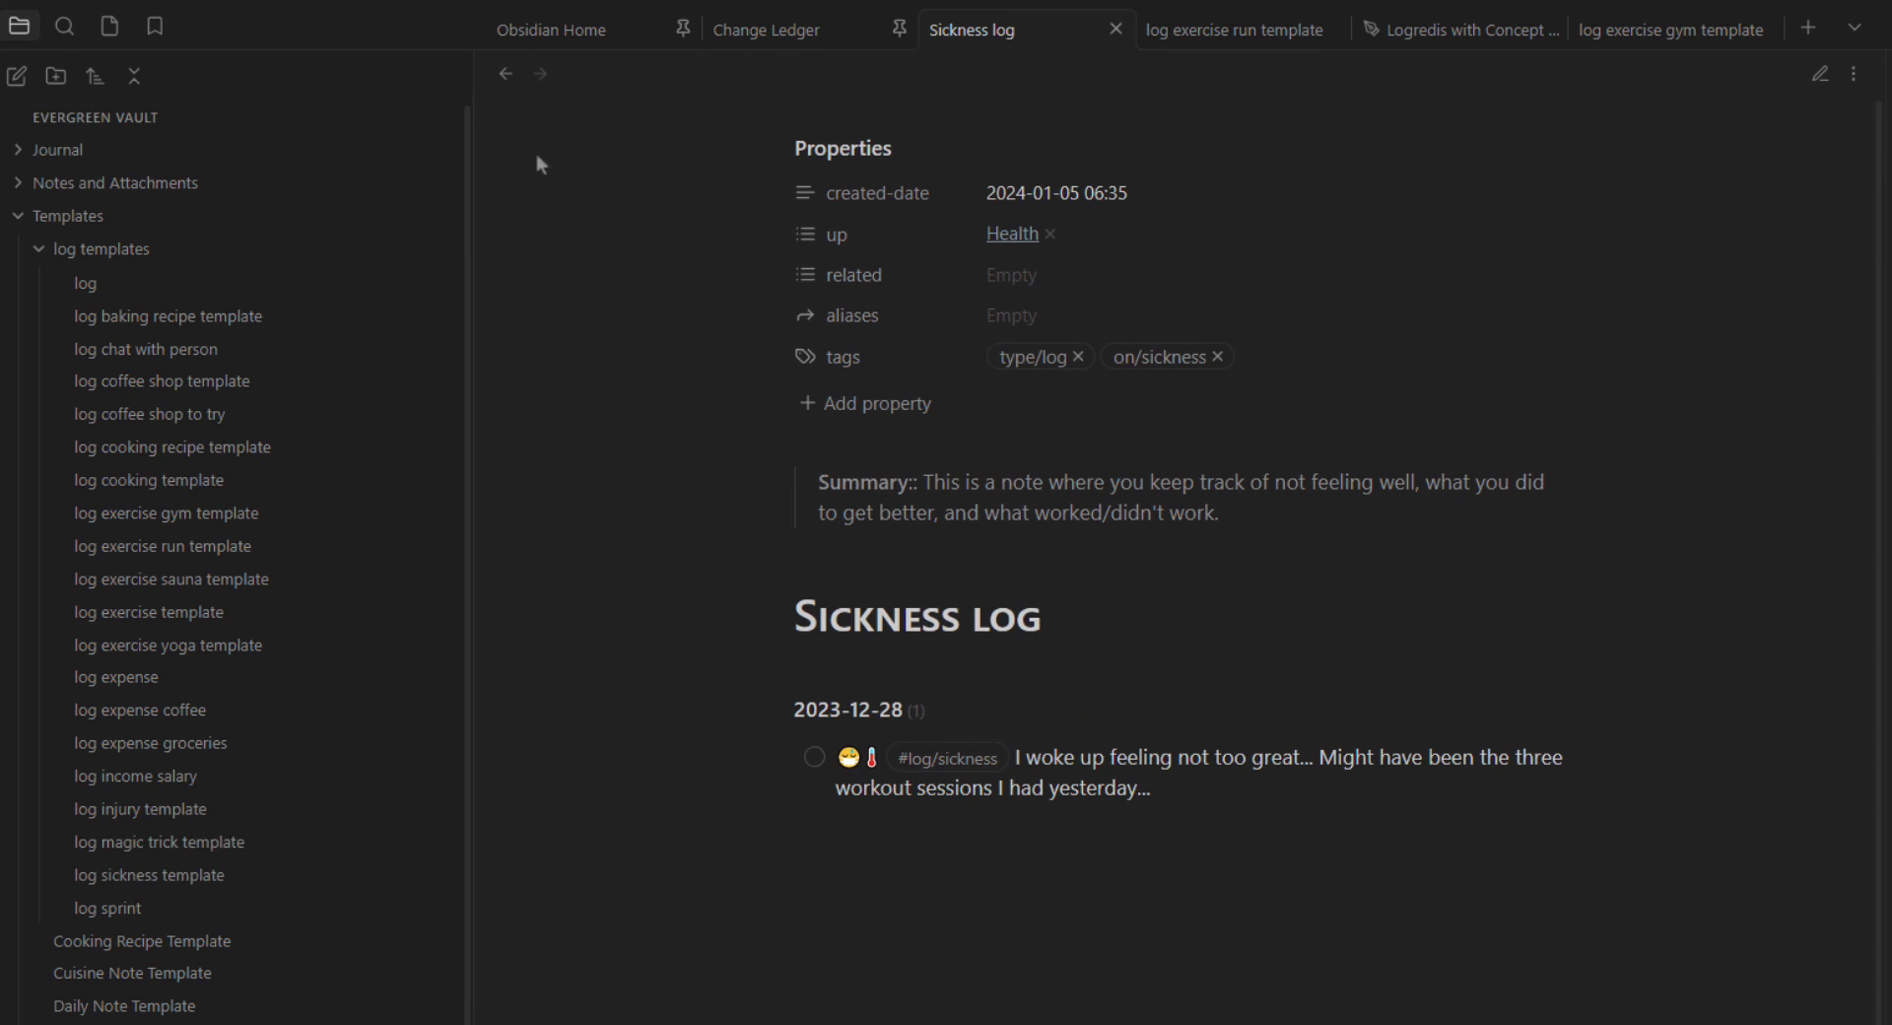
Step: Go back through Health and HOME to the Walkthrough note and scroll to its title
{"action": "left_click", "coordinate": [506, 75]}
{"action": "left_click", "coordinate": [506, 75]}
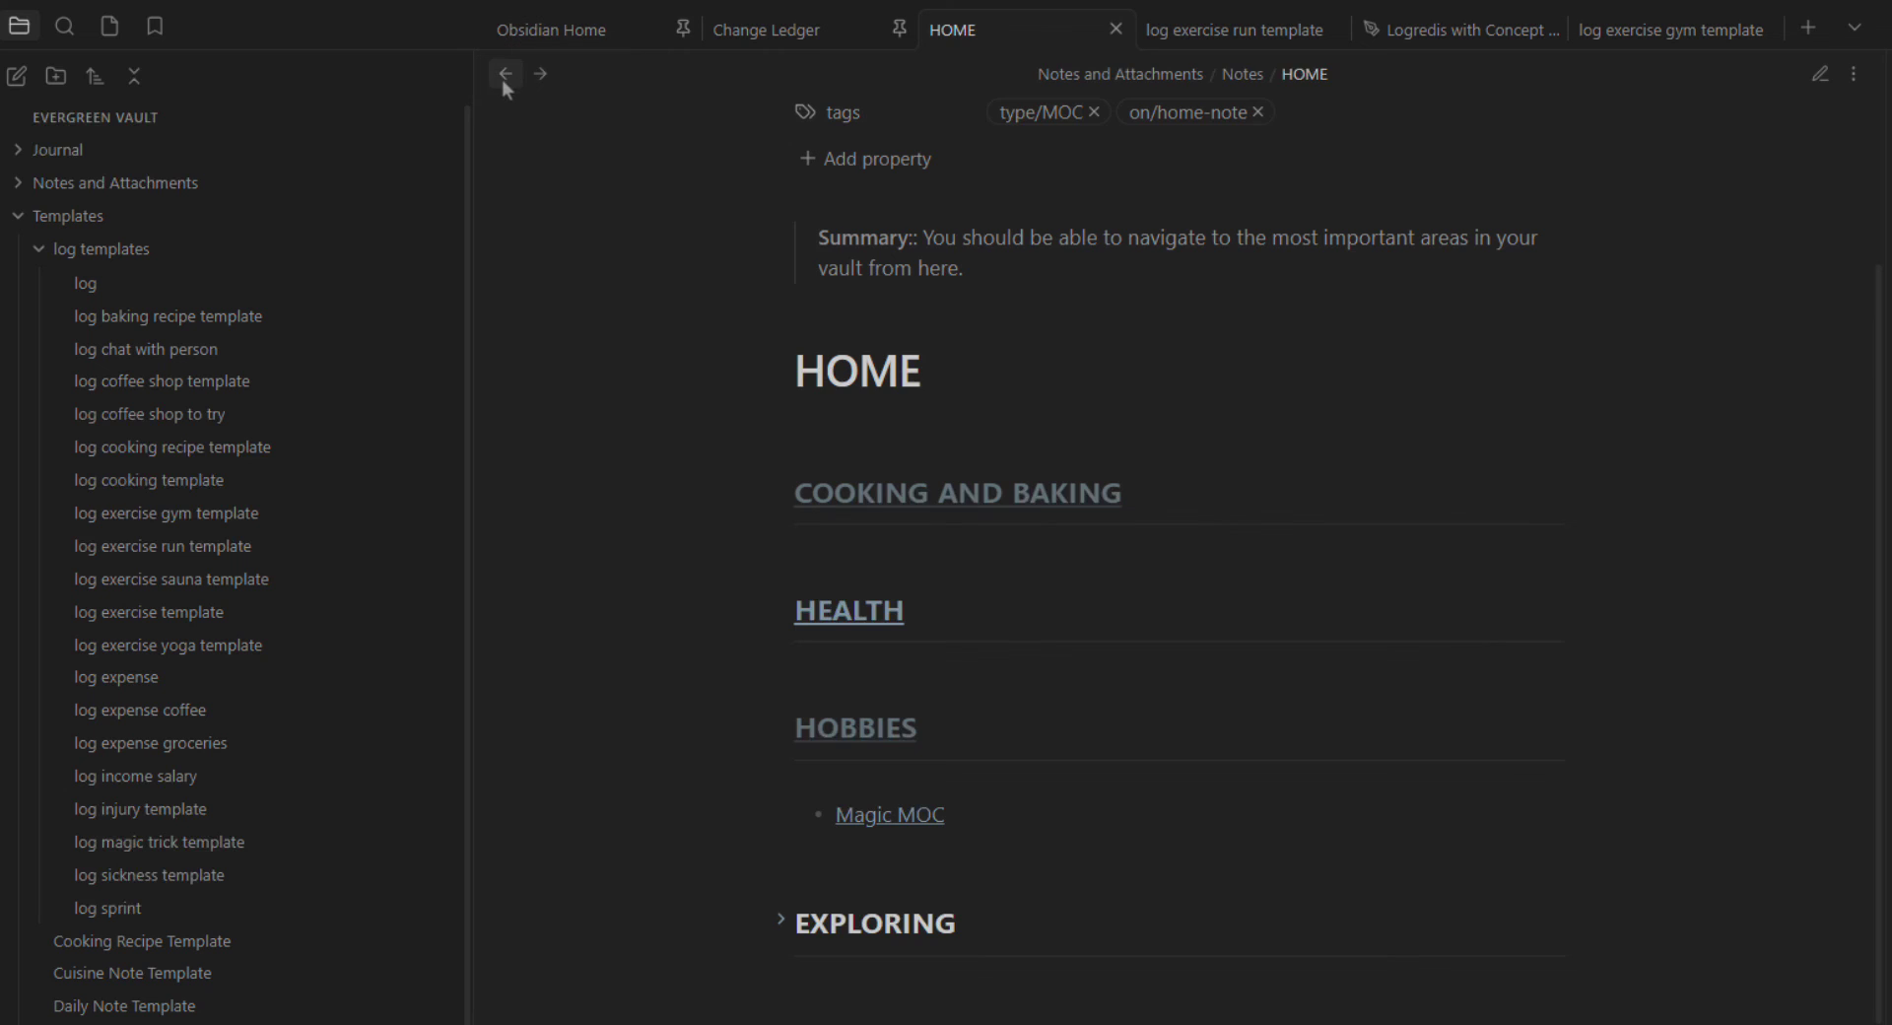
{"action": "left_click", "coordinate": [504, 79]}
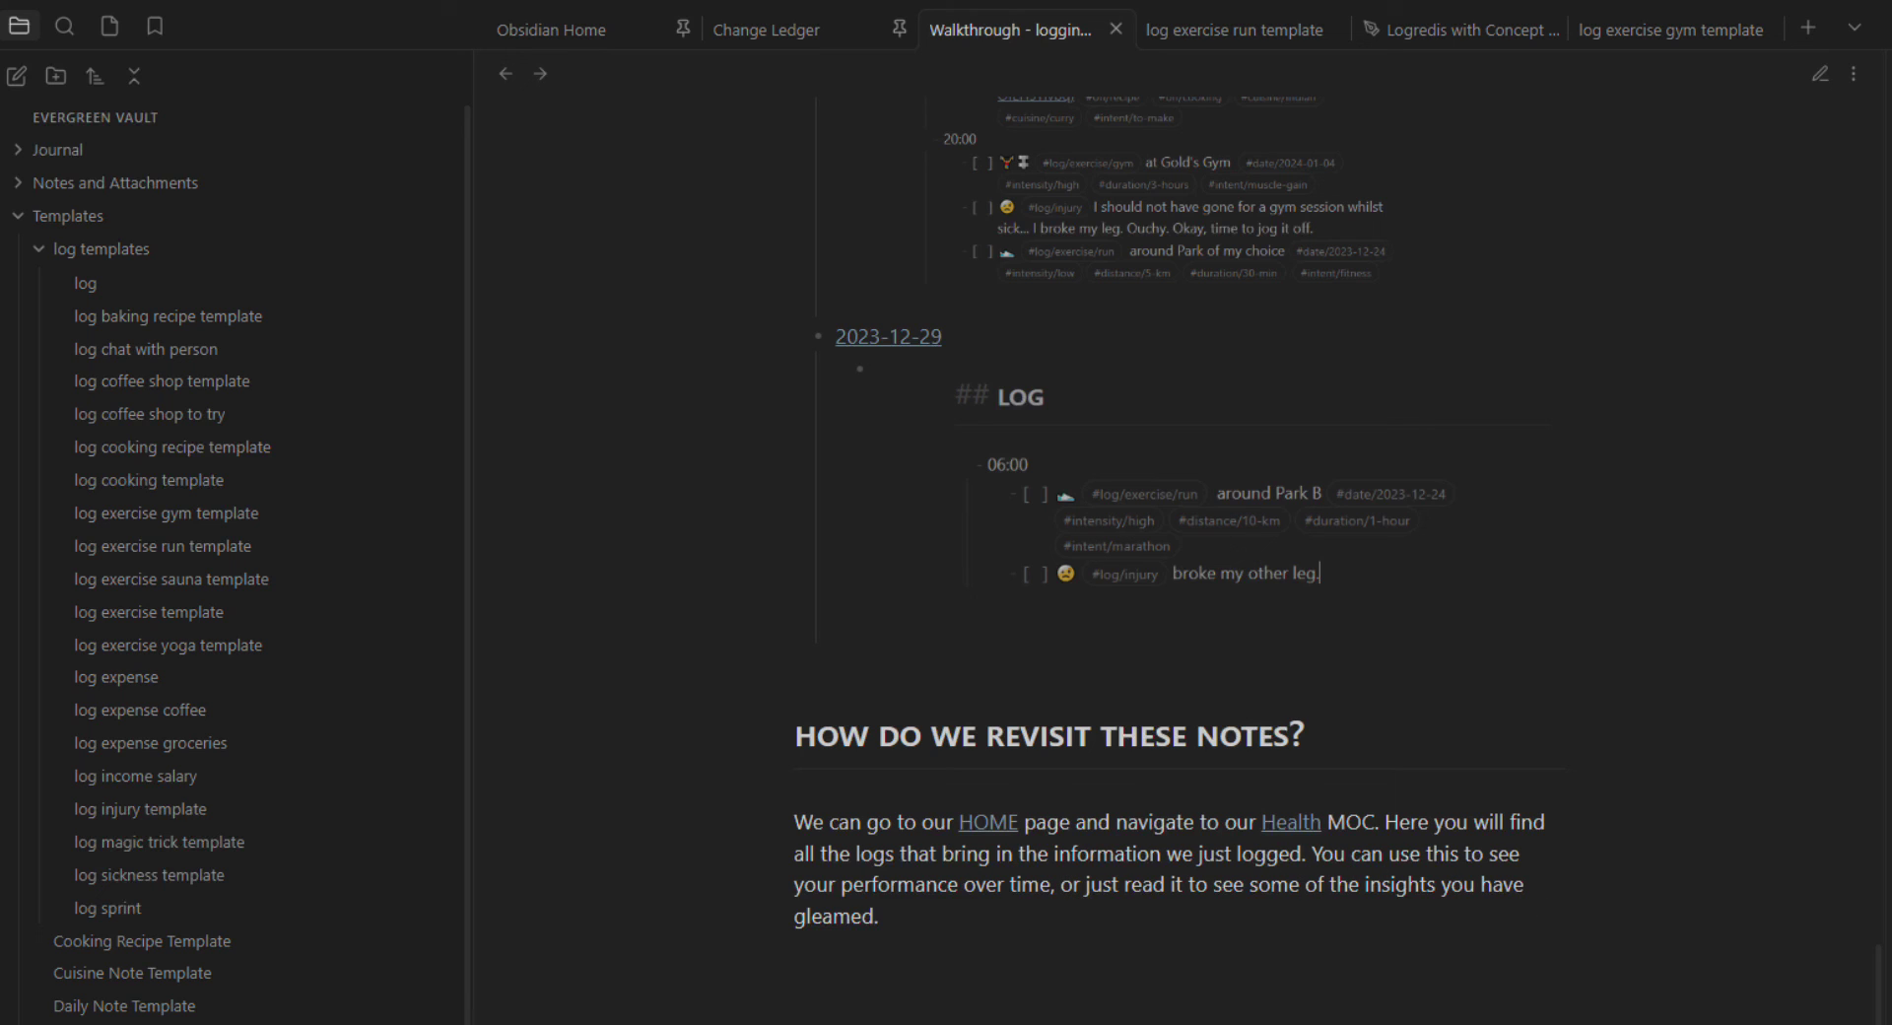
{"action": "scroll", "coordinate": [1753, 899], "scroll_direction": "up", "scroll_amount": 20}
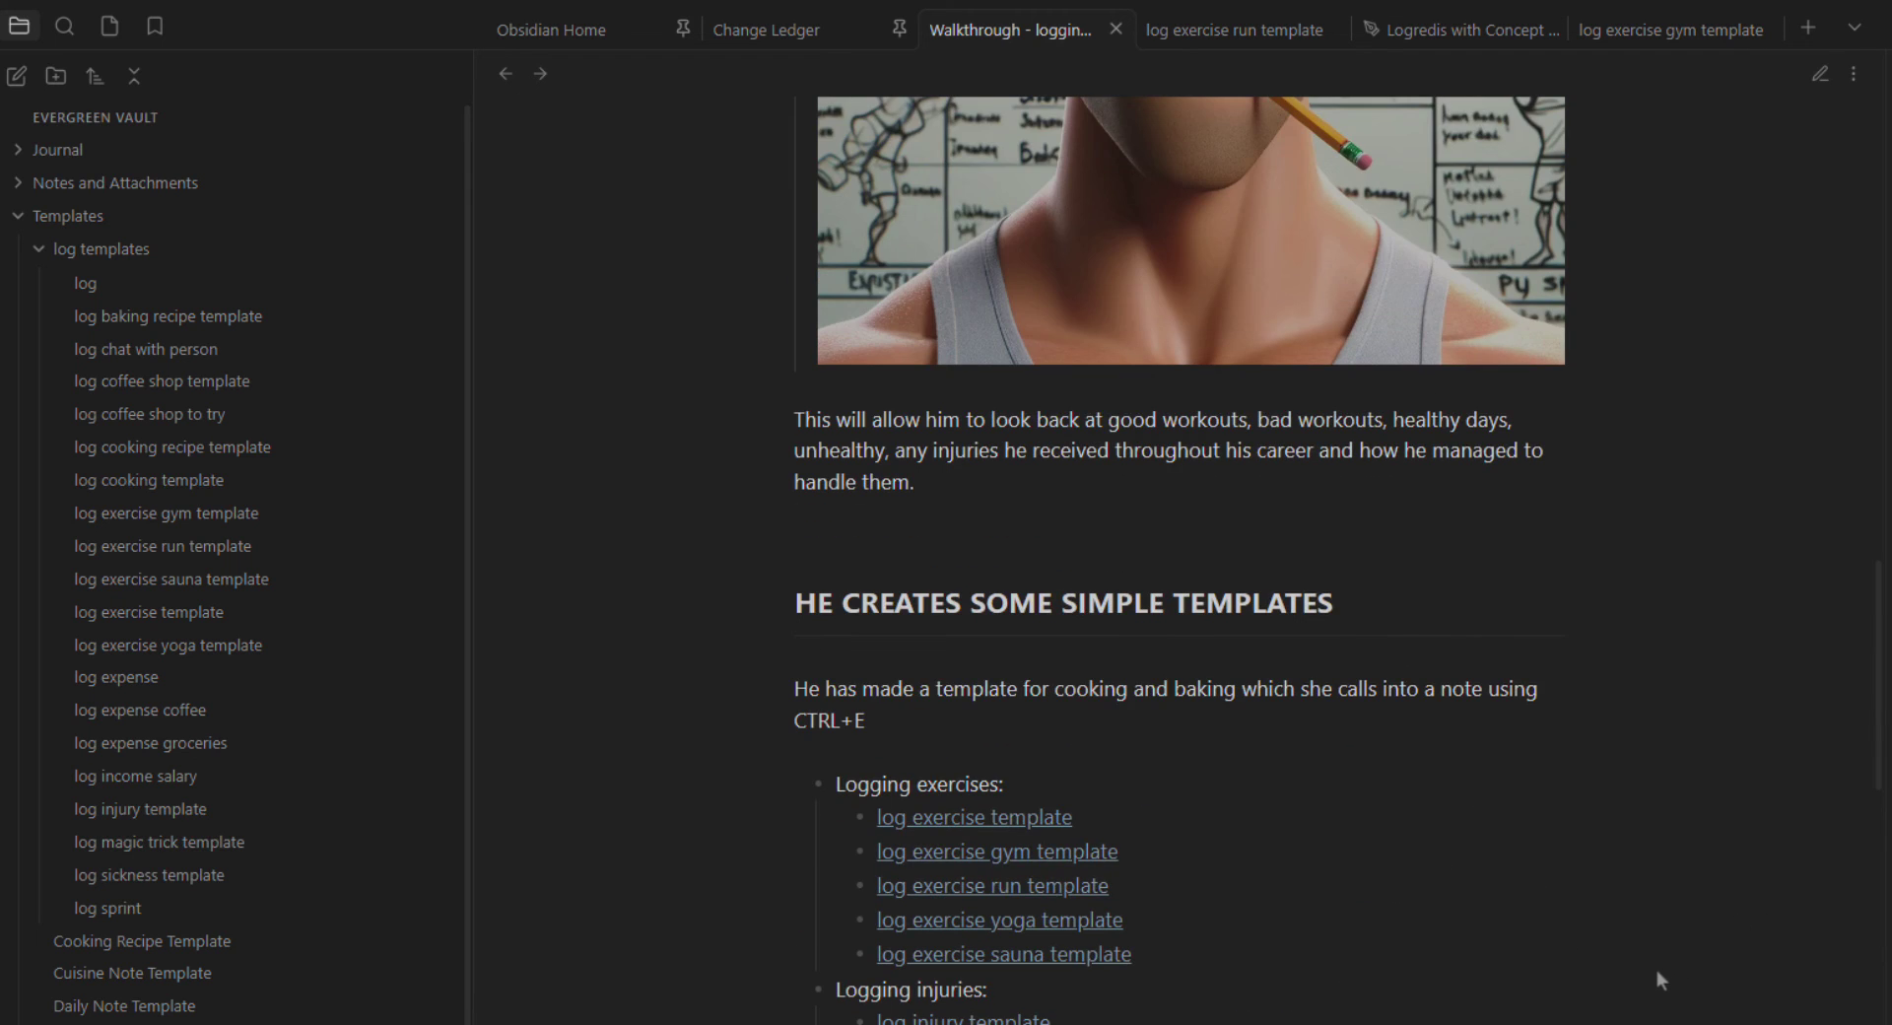
{"action": "scroll", "coordinate": [1670, 991], "scroll_direction": "up", "scroll_amount": 10}
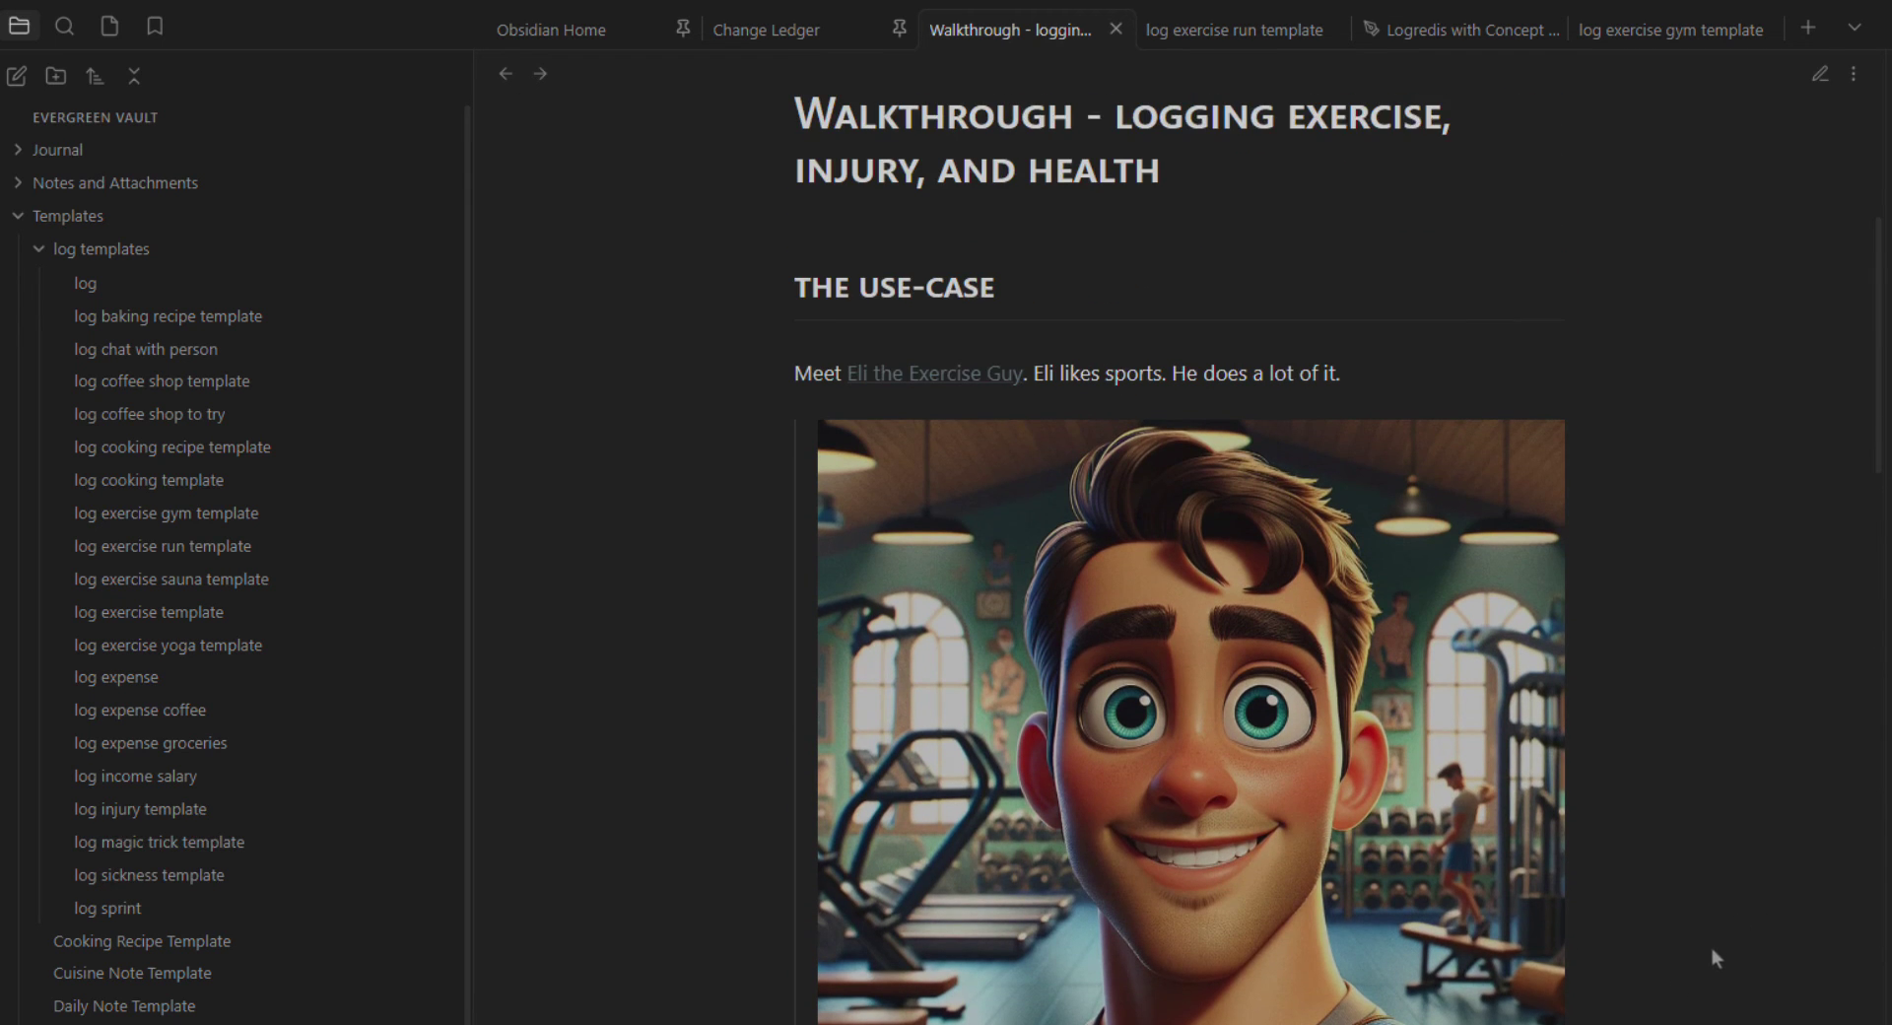
{"action": "scroll", "coordinate": [1691, 917], "scroll_direction": "down", "scroll_amount": 3}
{"action": "scroll", "coordinate": [1689, 907], "scroll_direction": "up", "scroll_amount": 3}
{"action": "scroll", "coordinate": [1693, 900], "scroll_direction": "down", "scroll_amount": 1}
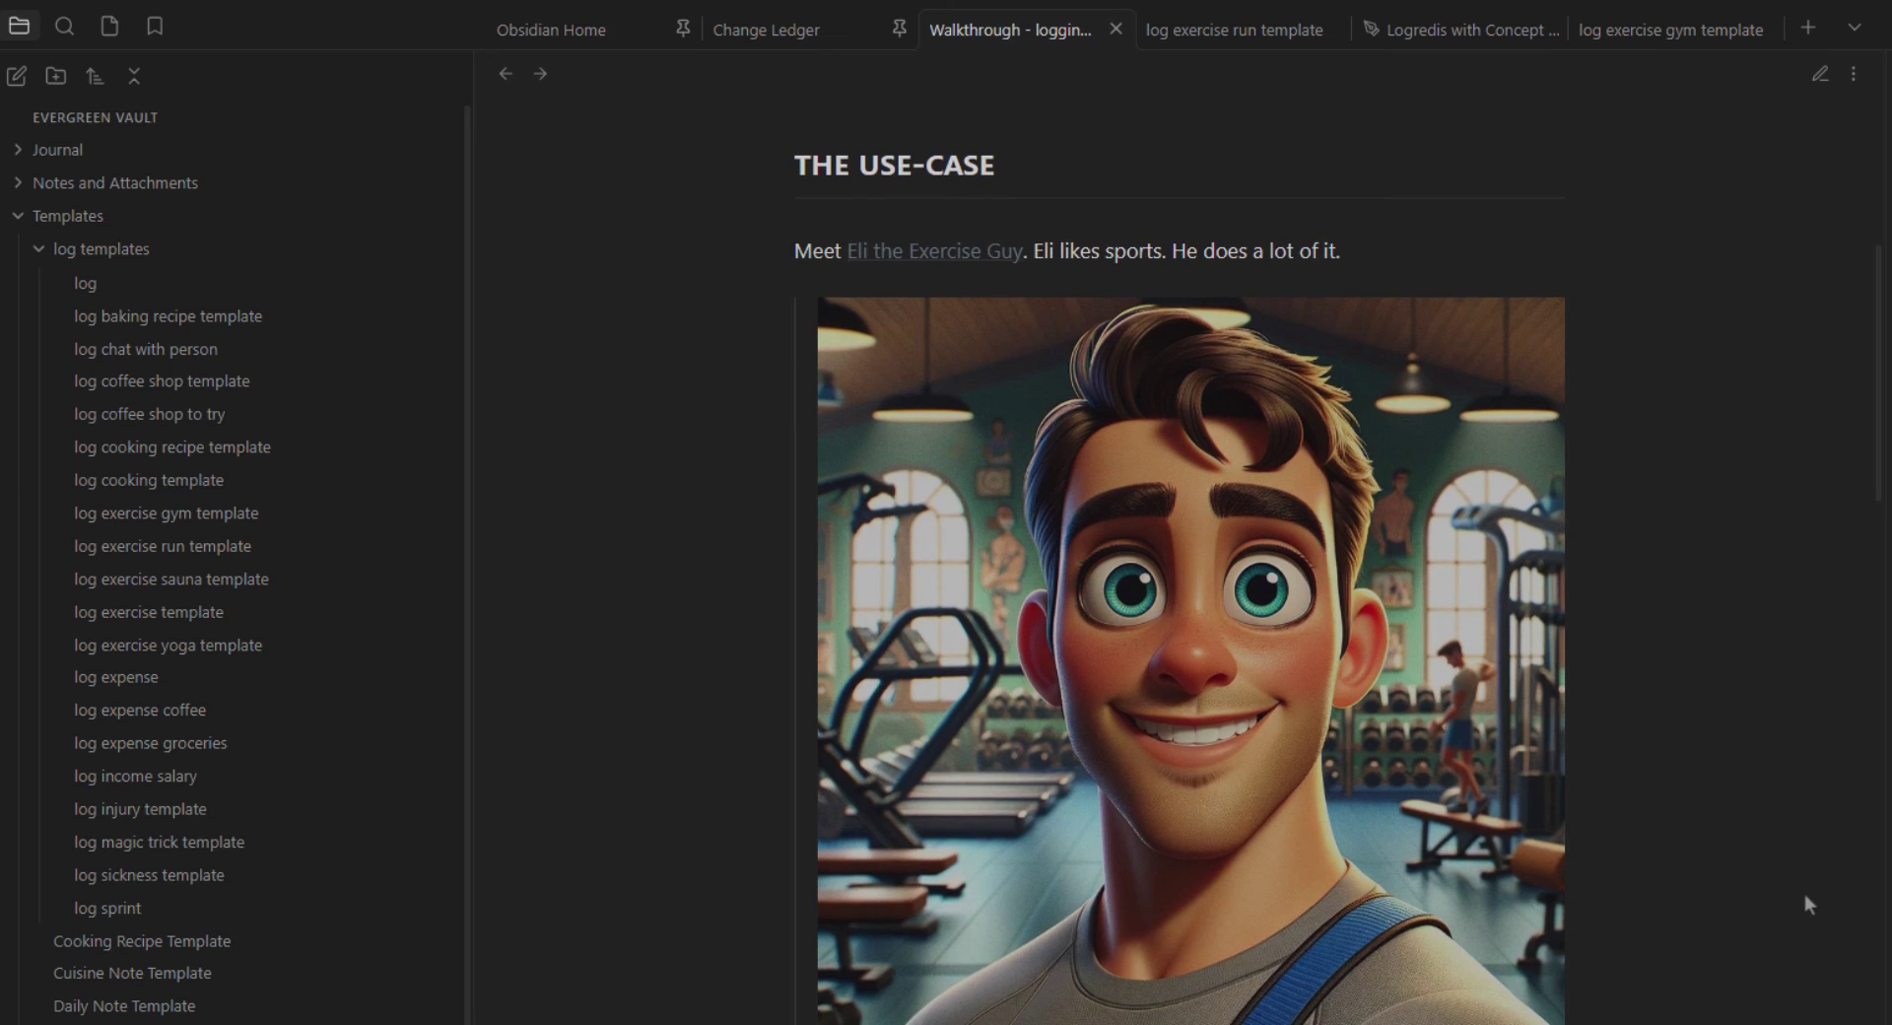